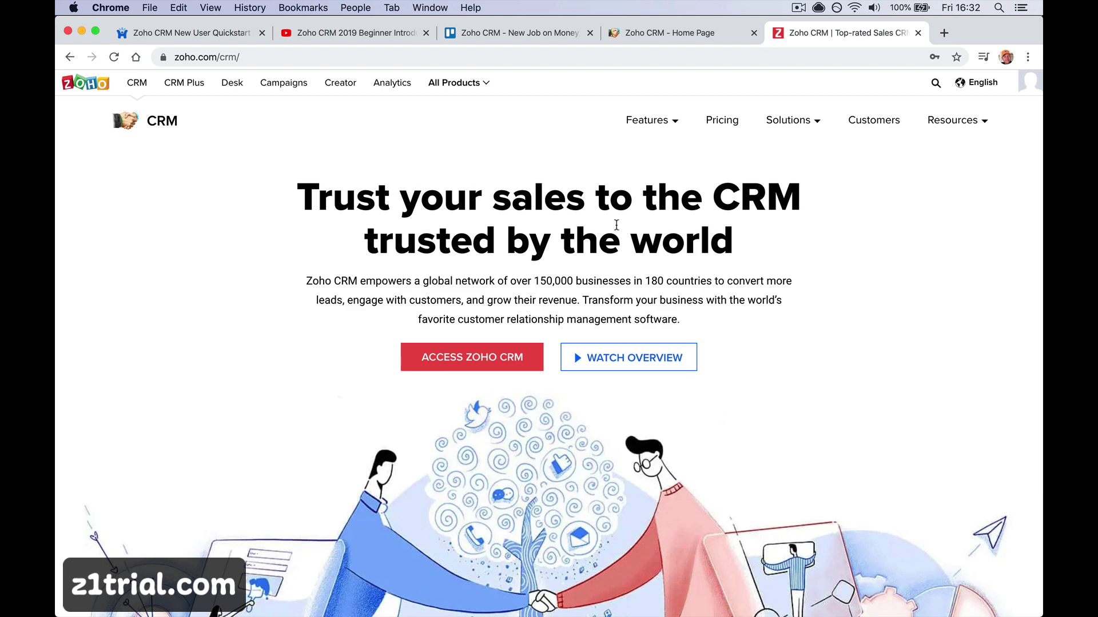
View the Zoho CRM 2019 tutorial's description and lesson times, then go to the quickstart course
click(359, 35)
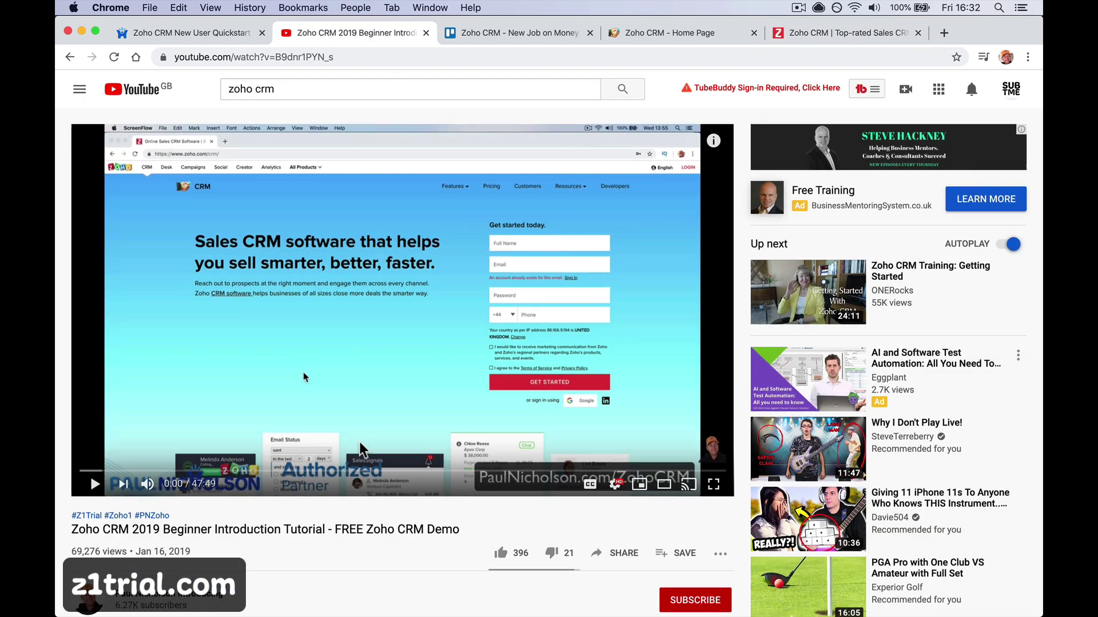
scroll(306, 377, down, 5)
scroll(145, 440, down, 4)
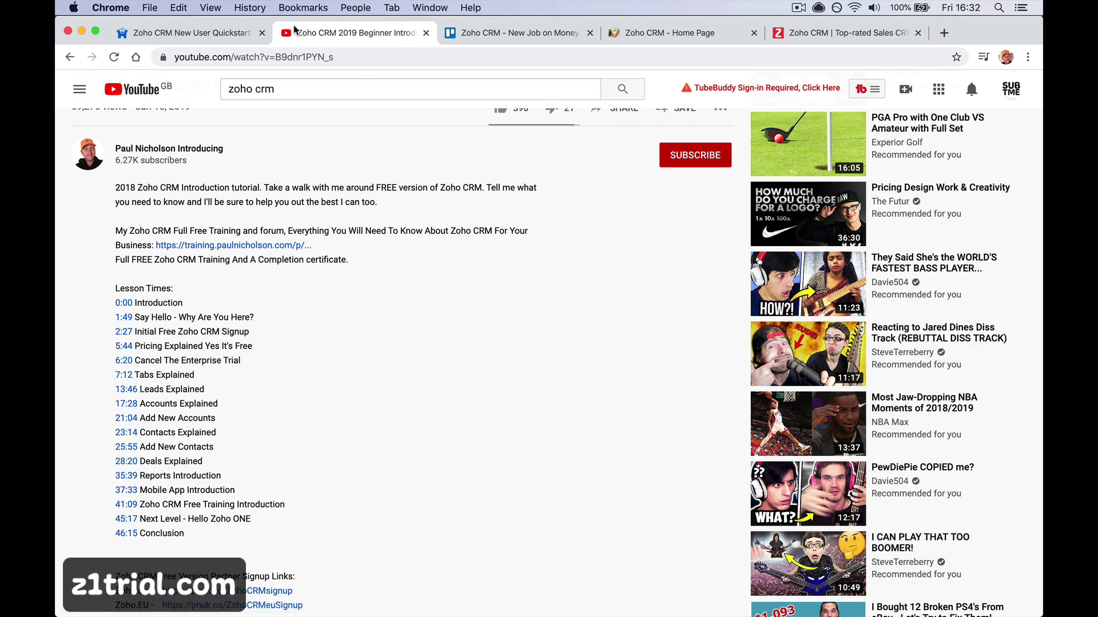
click(184, 40)
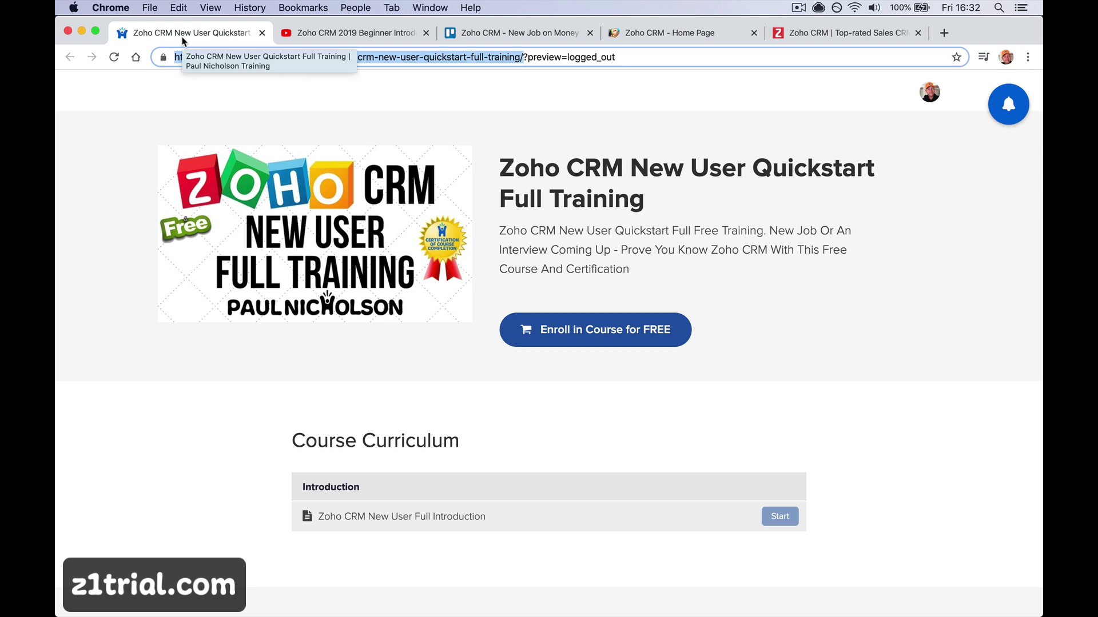
Enroll free in the Zoho CRM New User Quickstart course and complete its introduction lecture
click(619, 336)
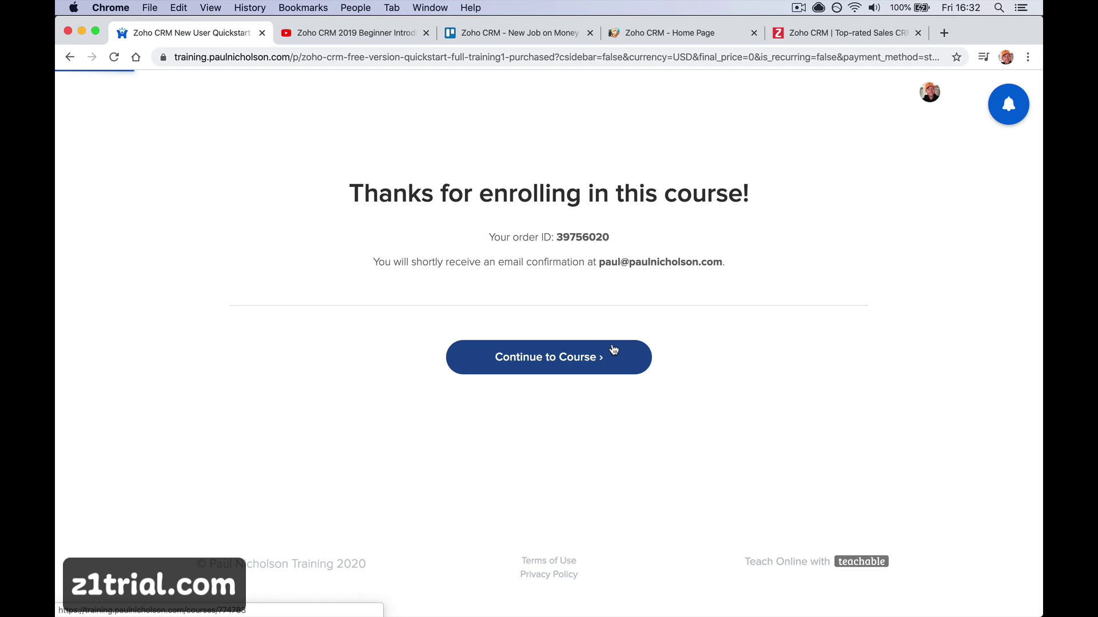
click(614, 350)
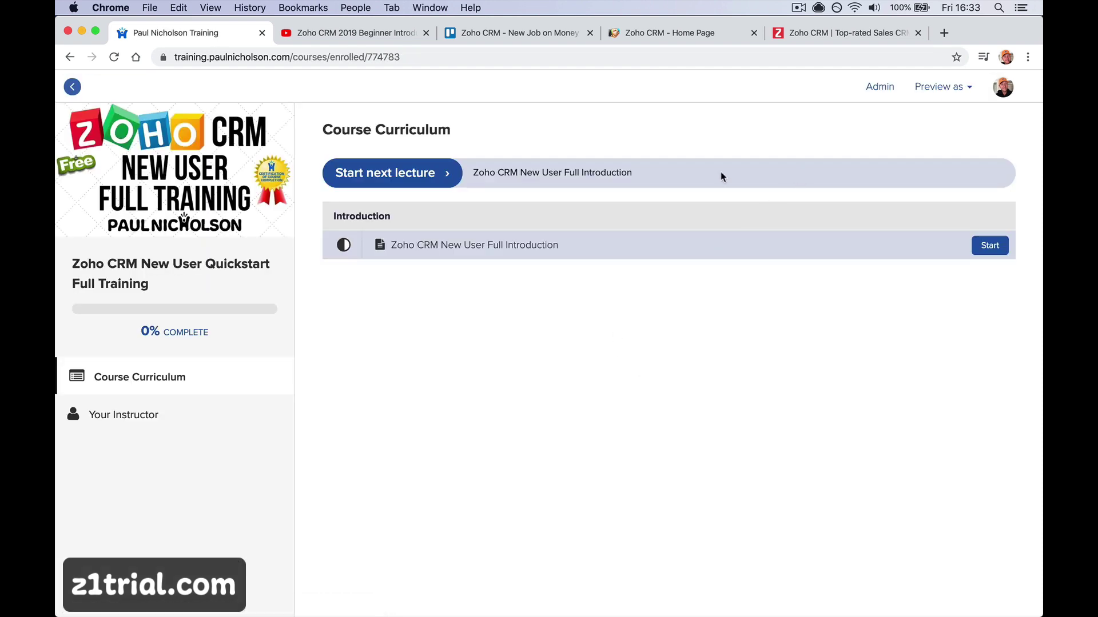
click(470, 254)
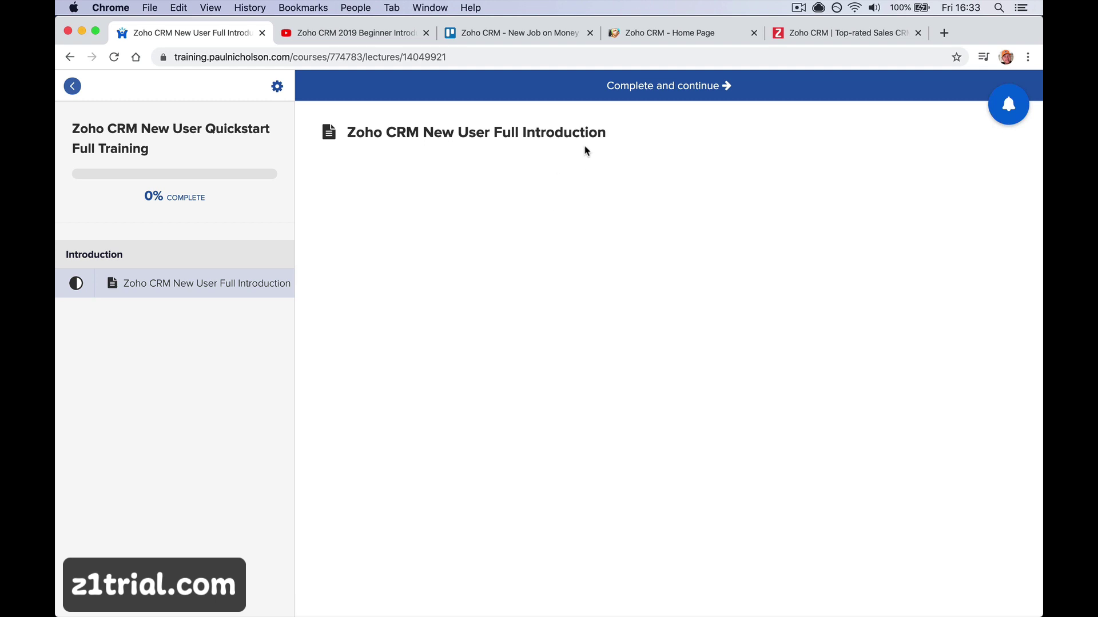
click(643, 93)
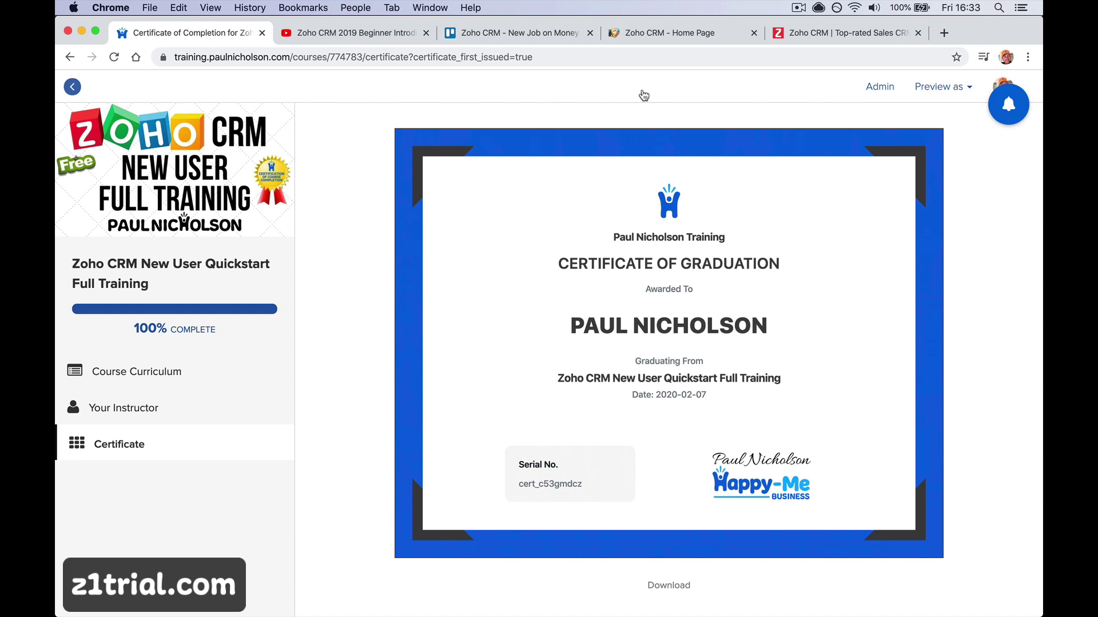
Return to the Zoho CRM Home dashboard showing open tasks like 'Do quote'
click(684, 35)
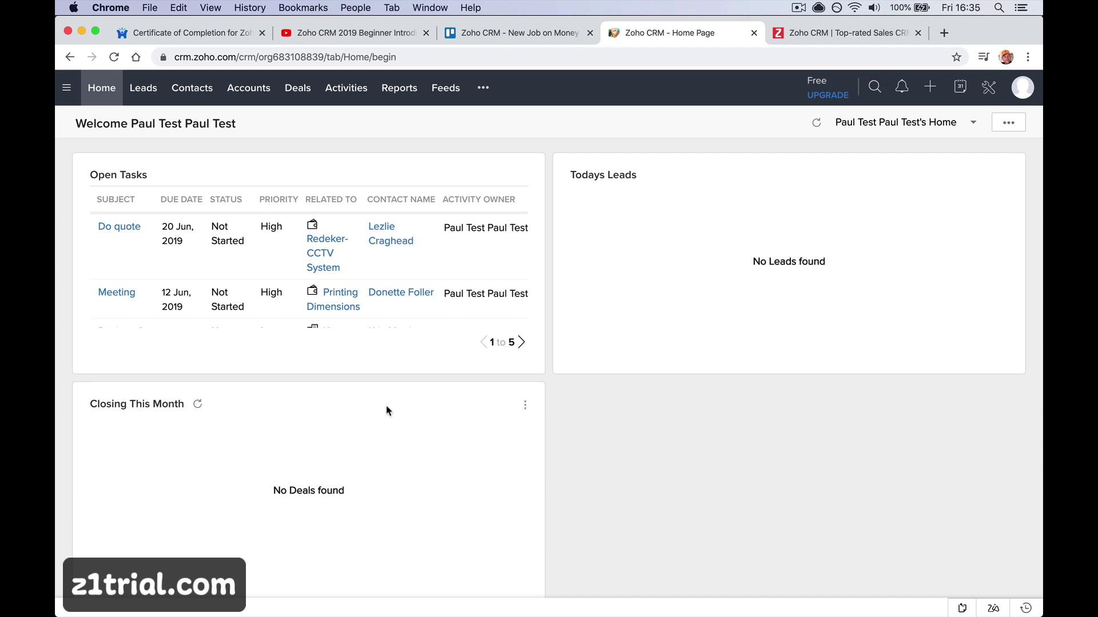
Switch to the zoho.com/crm product page, 'Trust your sales to the CRM'
click(815, 34)
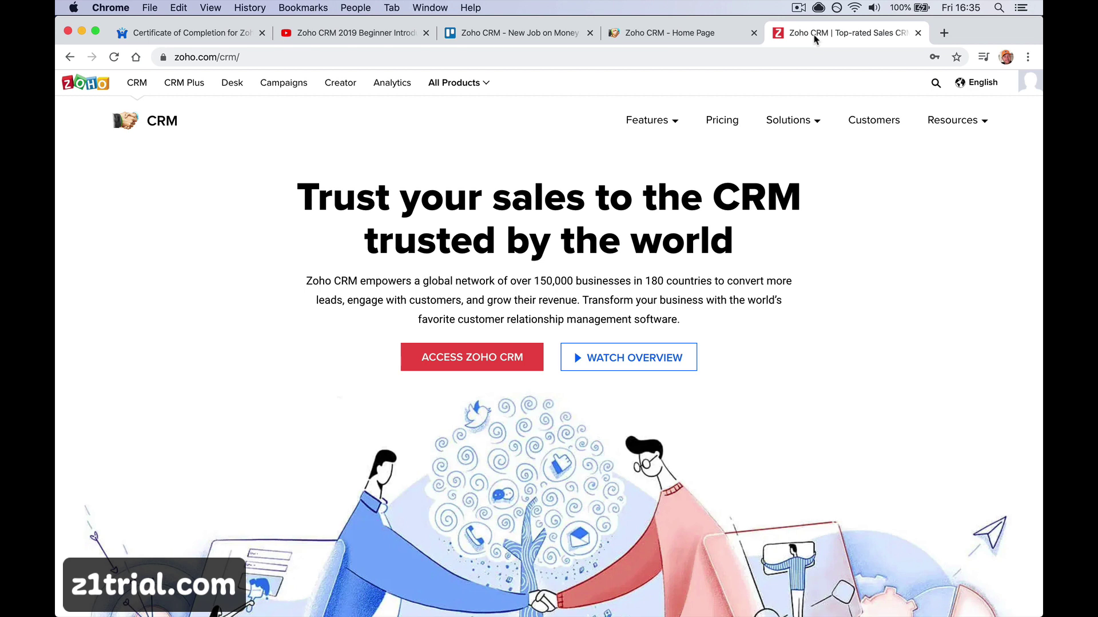
Go back to the Zoho CRM Home dashboard with its open tasks
click(703, 35)
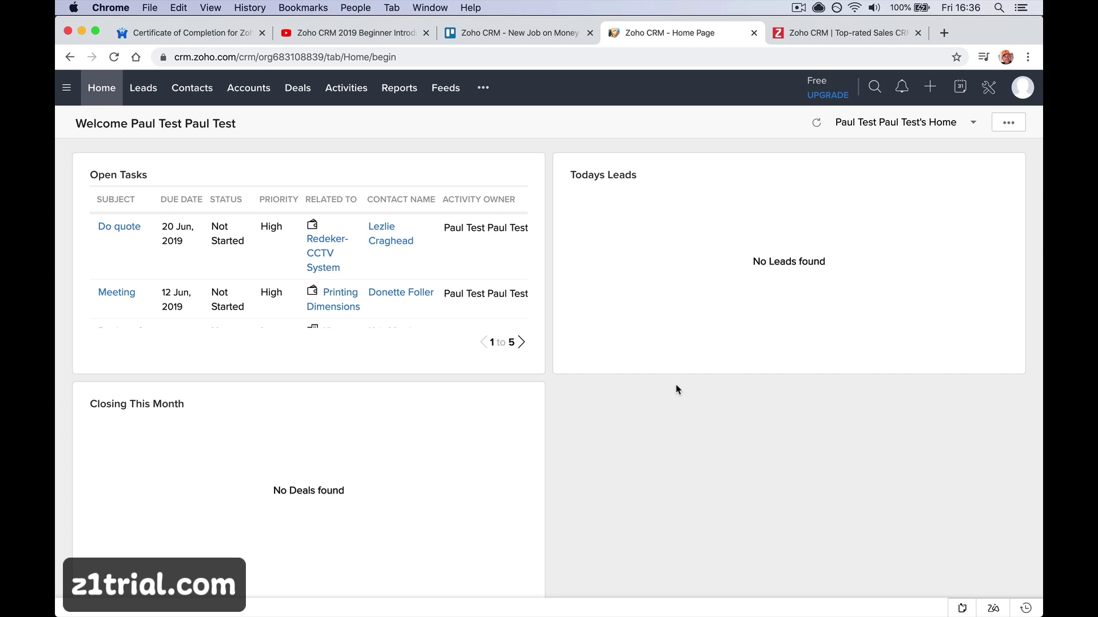
Open the Leads module to list all nine leads with companies and sources
click(144, 89)
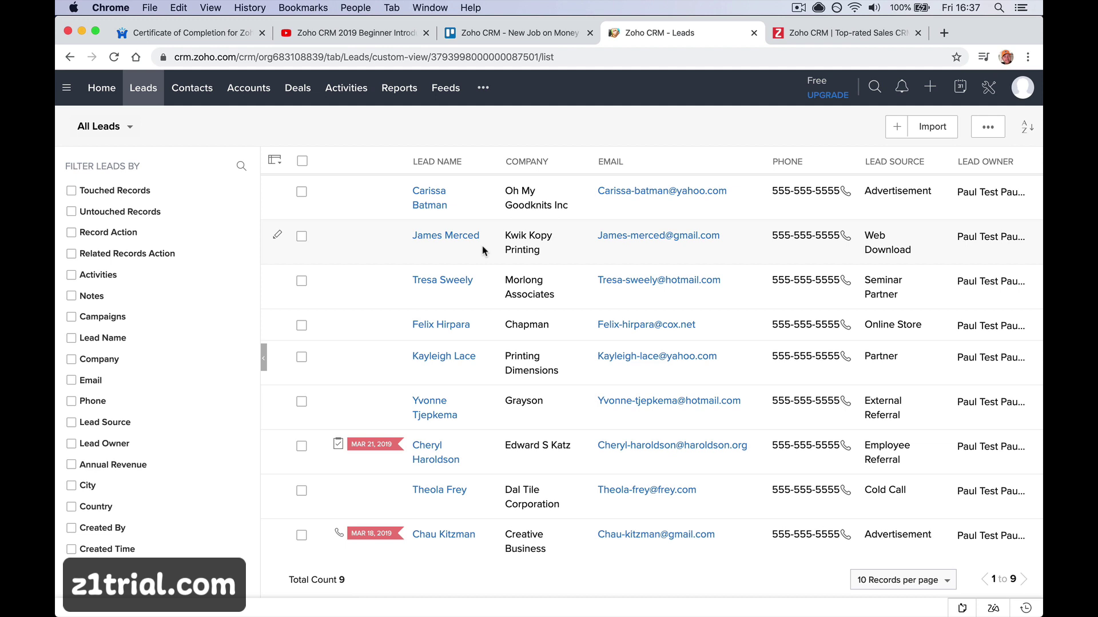
Compare the Contacts and Accounts lists, then view Deals as a stage board
click(197, 100)
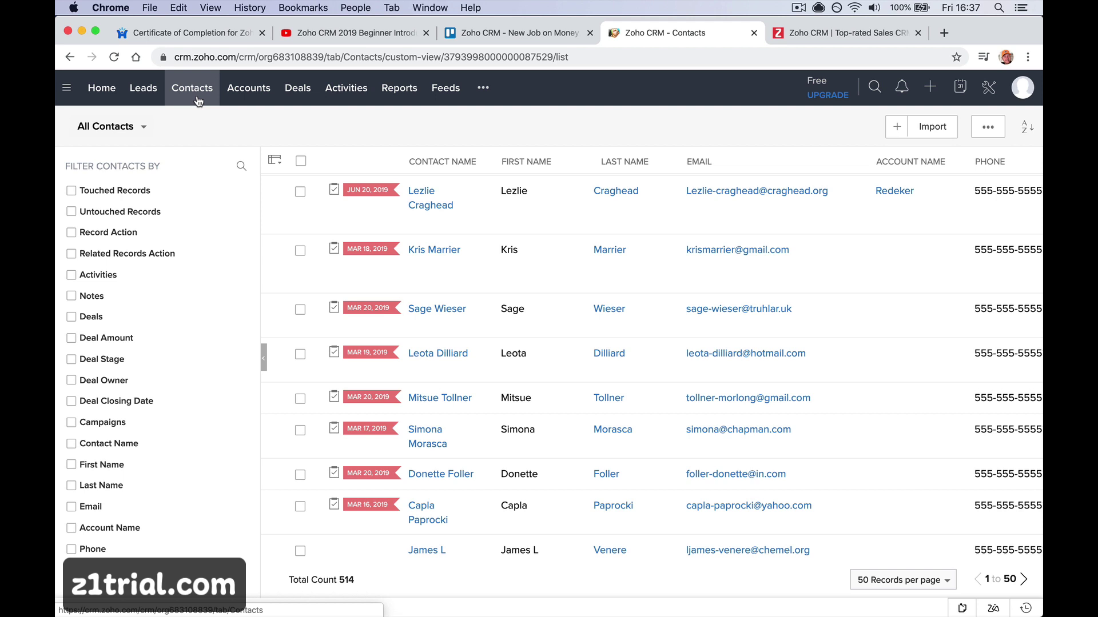
click(252, 103)
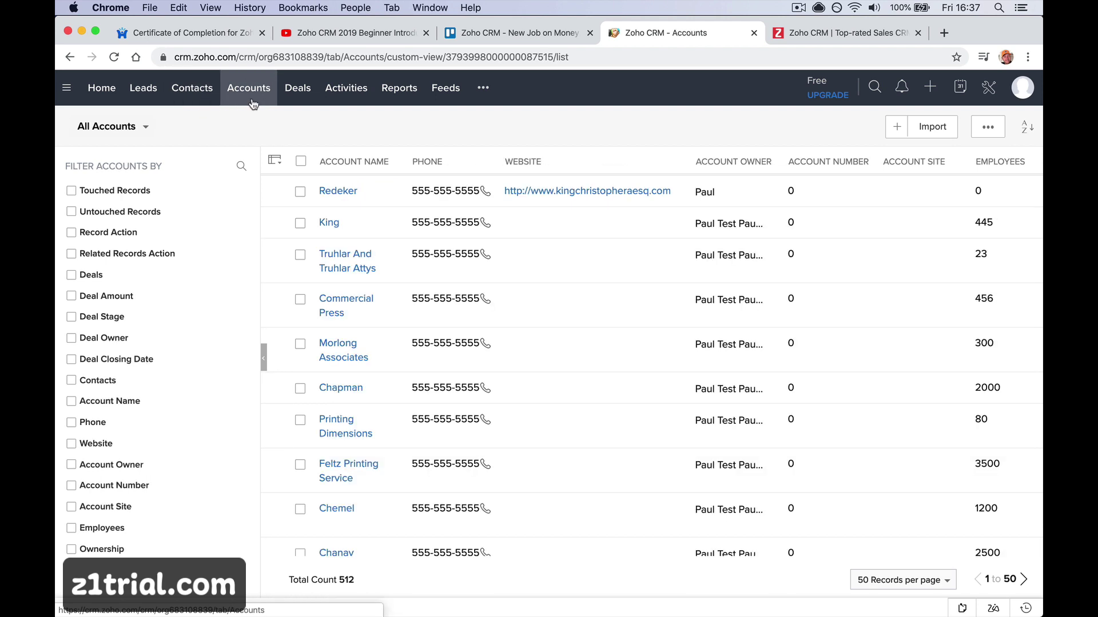
click(215, 102)
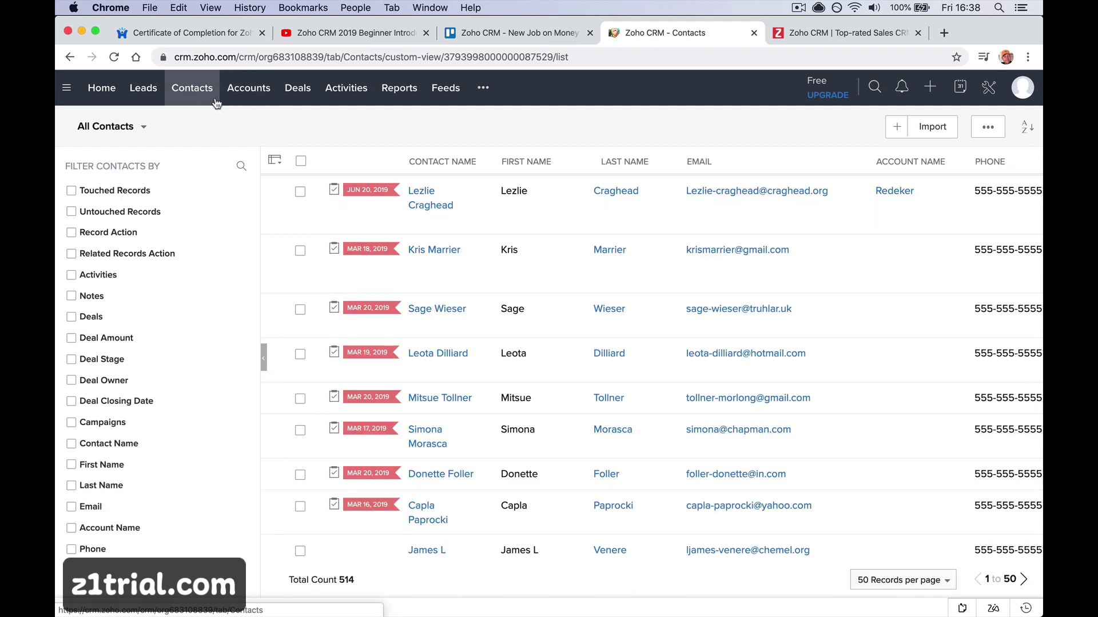
click(240, 103)
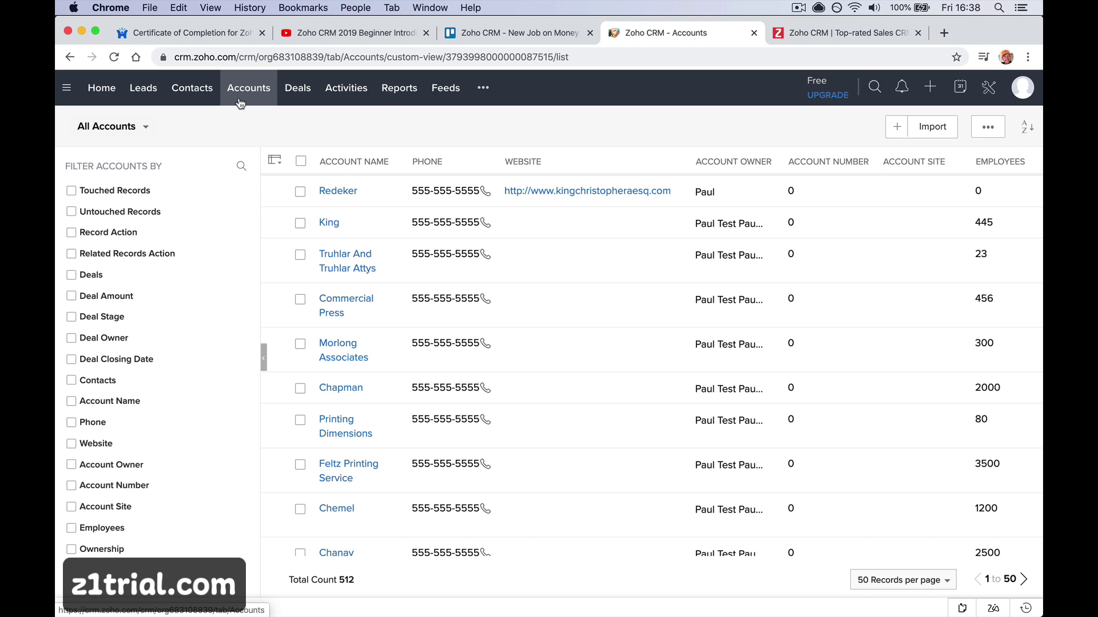
click(209, 102)
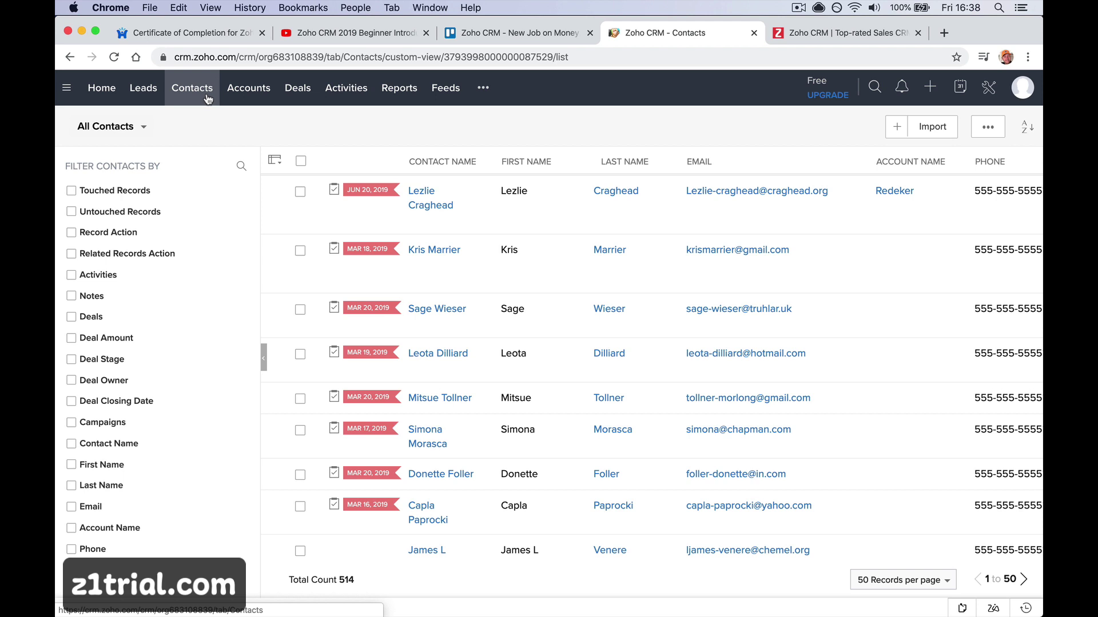
click(237, 102)
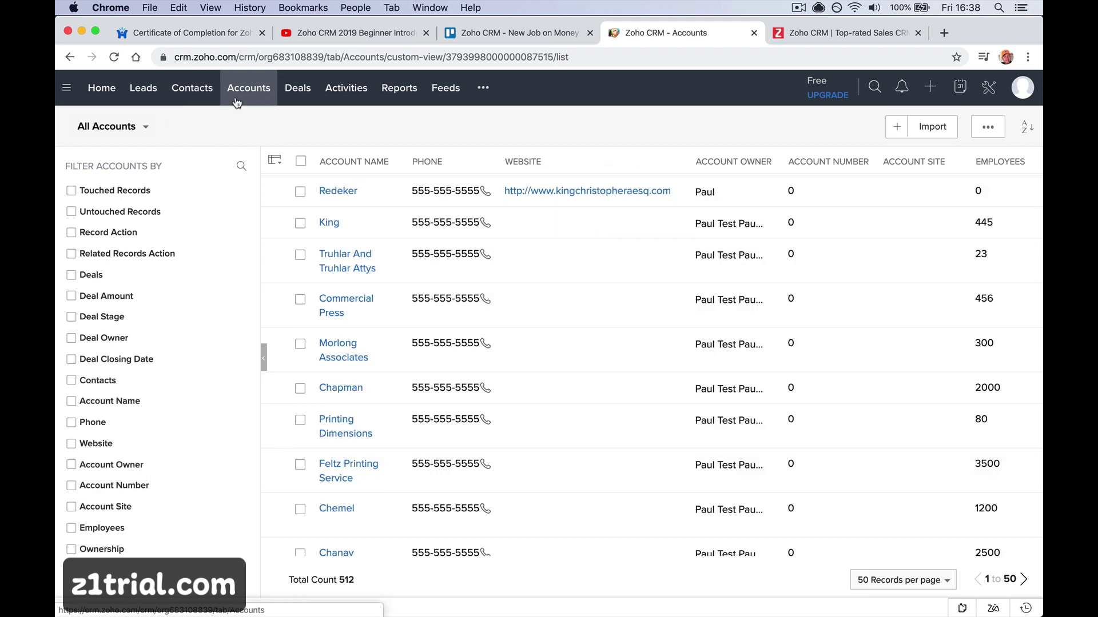
click(204, 100)
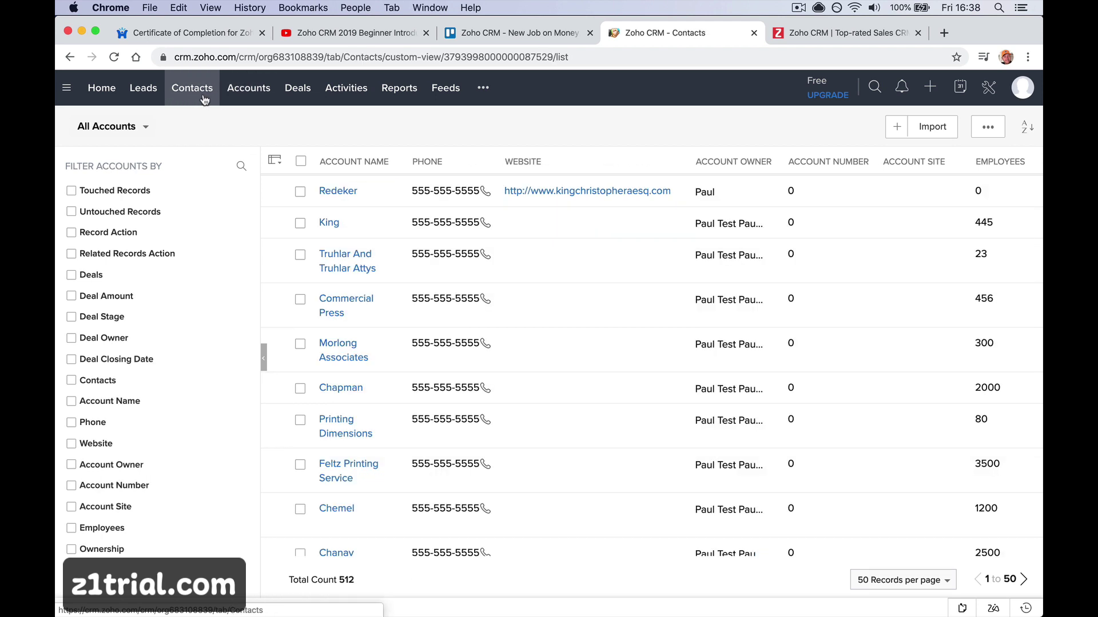
click(247, 99)
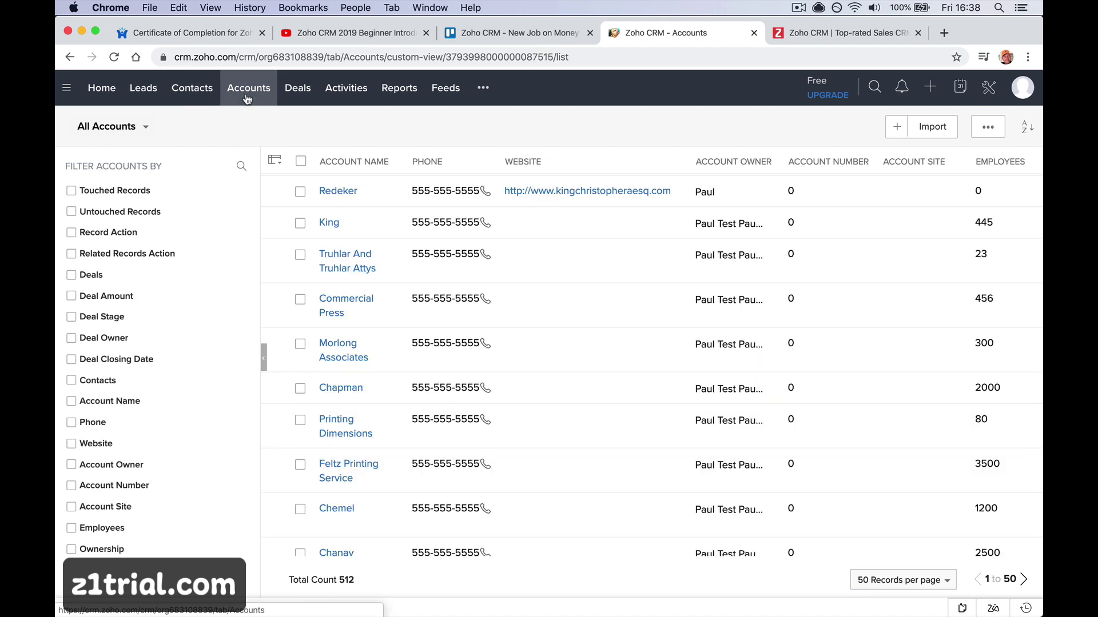
click(204, 100)
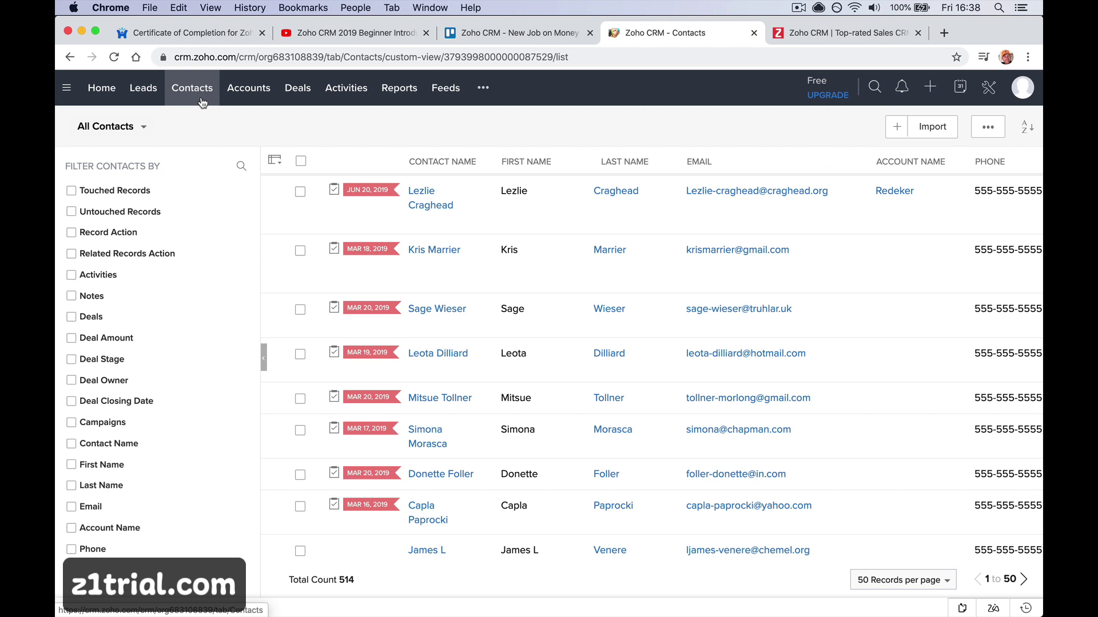
click(296, 103)
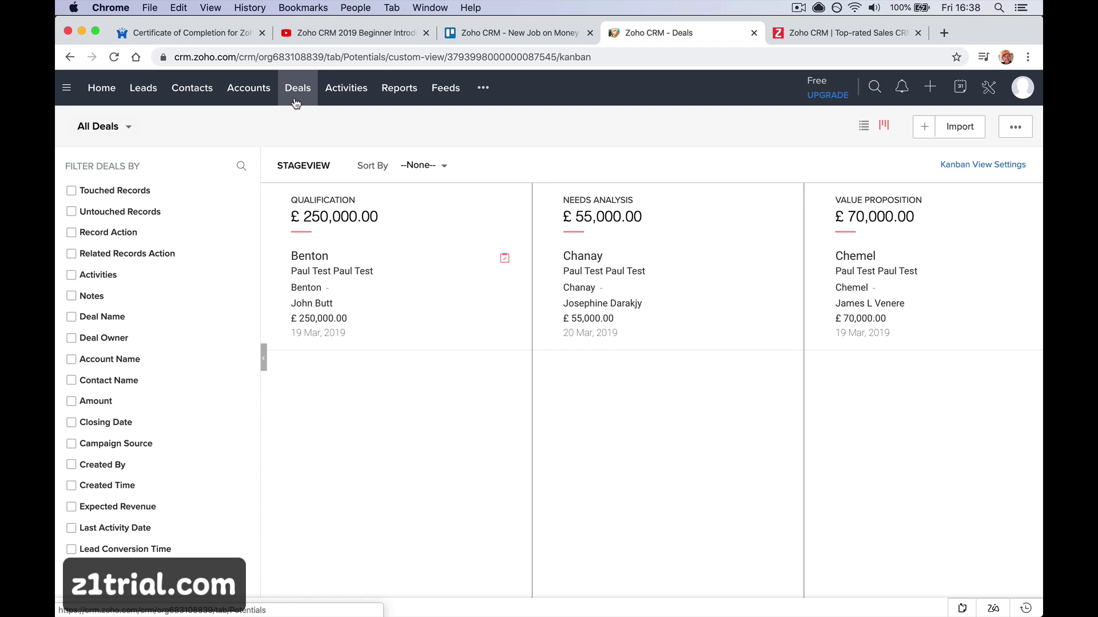
Scroll across the deals stage board to review Proposal/Price Quote (£37,000.00) and later stages
scroll(500, 304, right, 10)
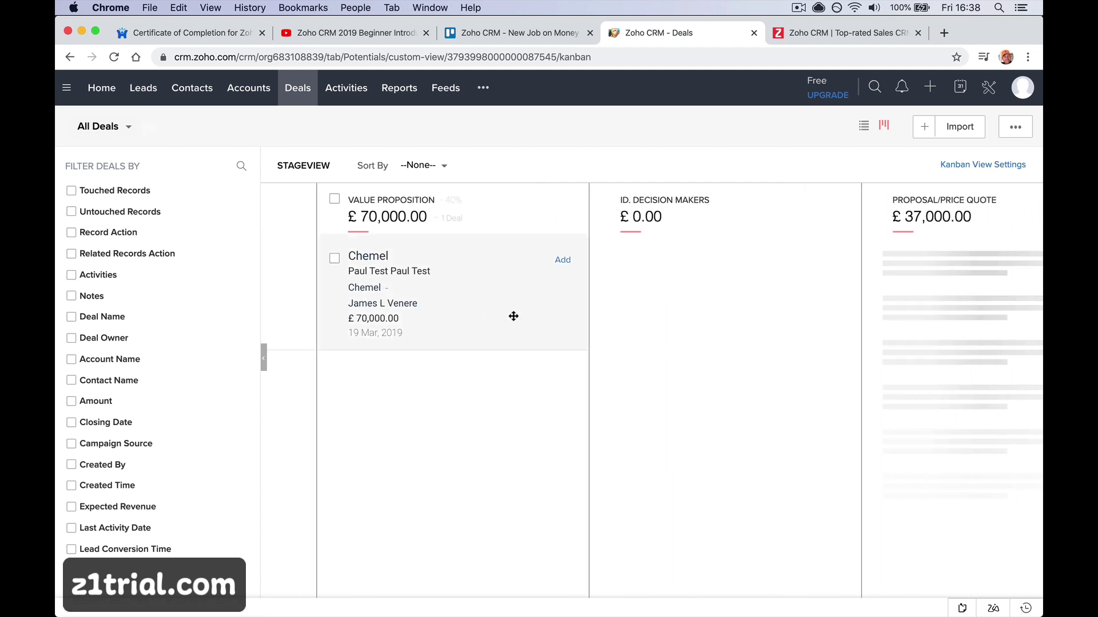
scroll(823, 328, right, 6)
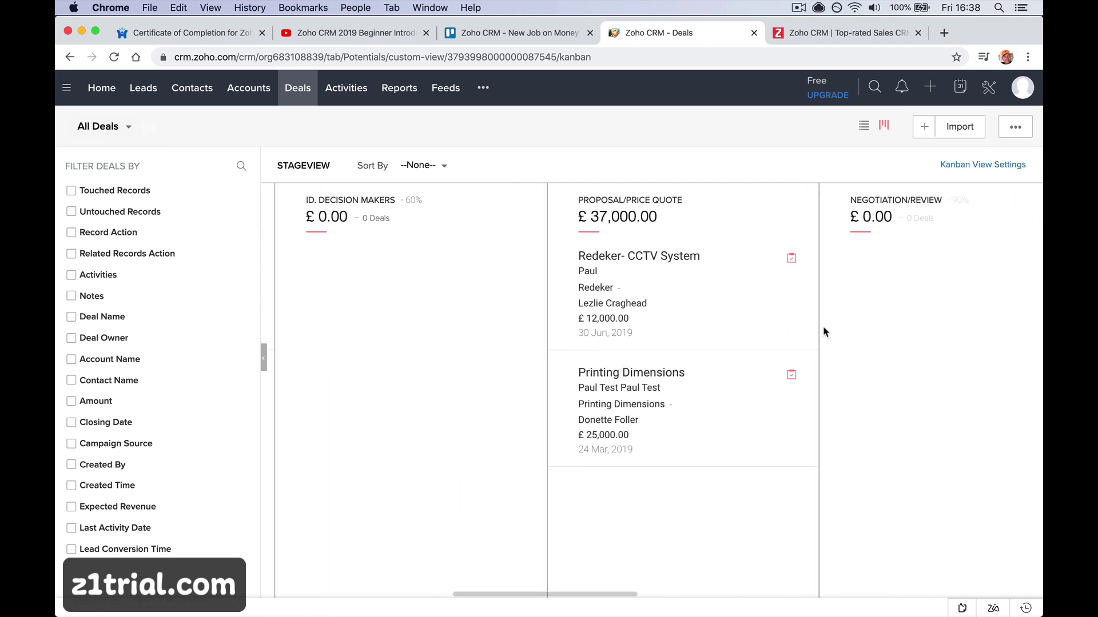
scroll(824, 330, left, 15)
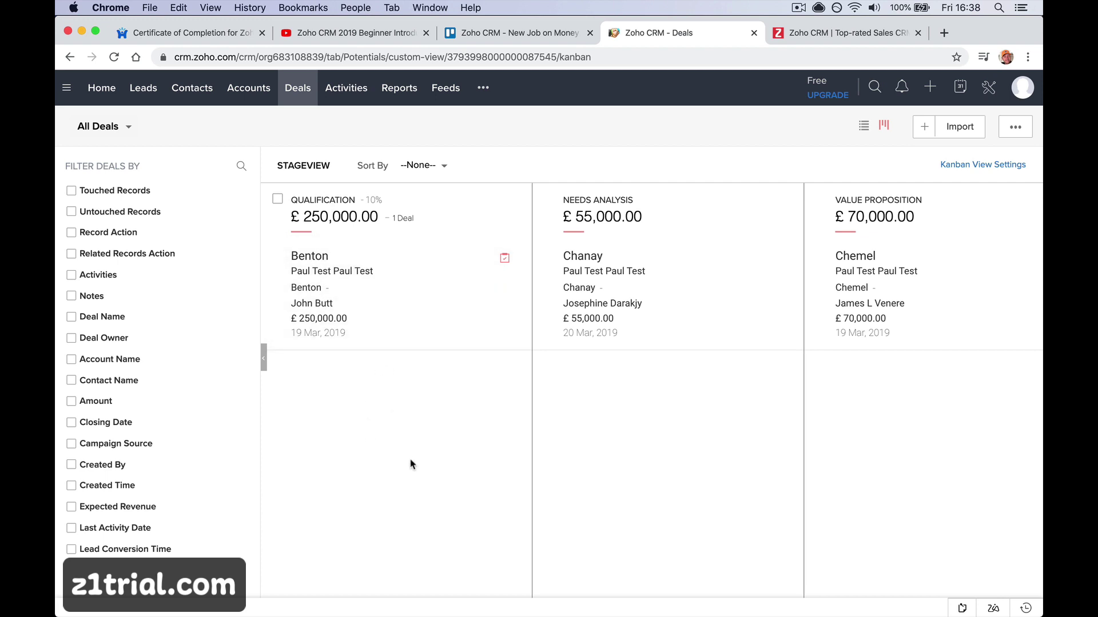
scroll(411, 464, right, 3)
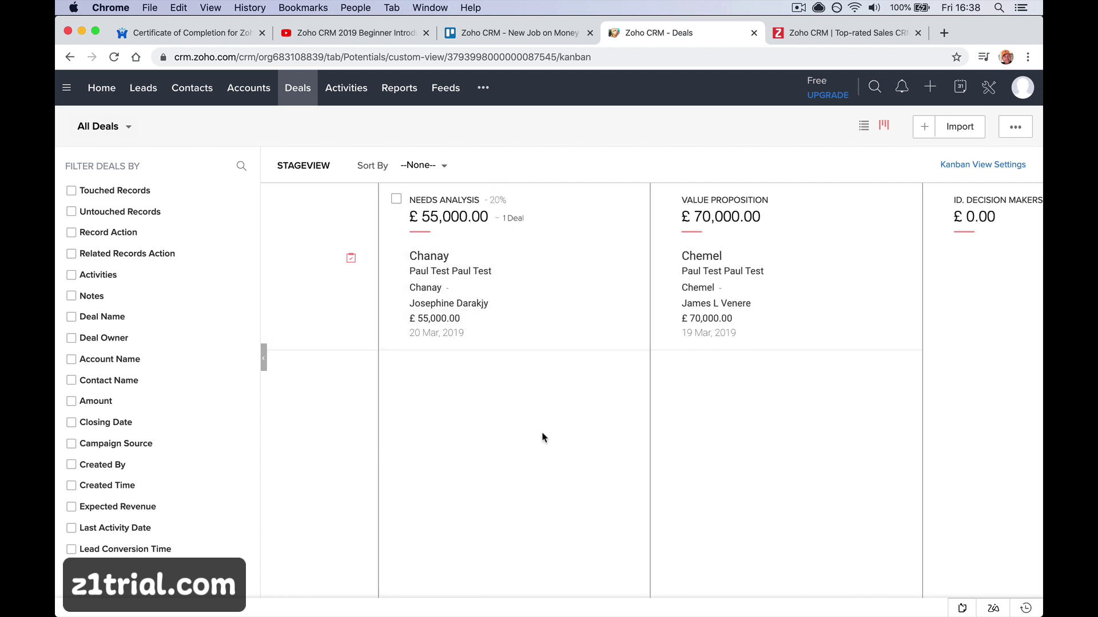
scroll(543, 438, right, 5)
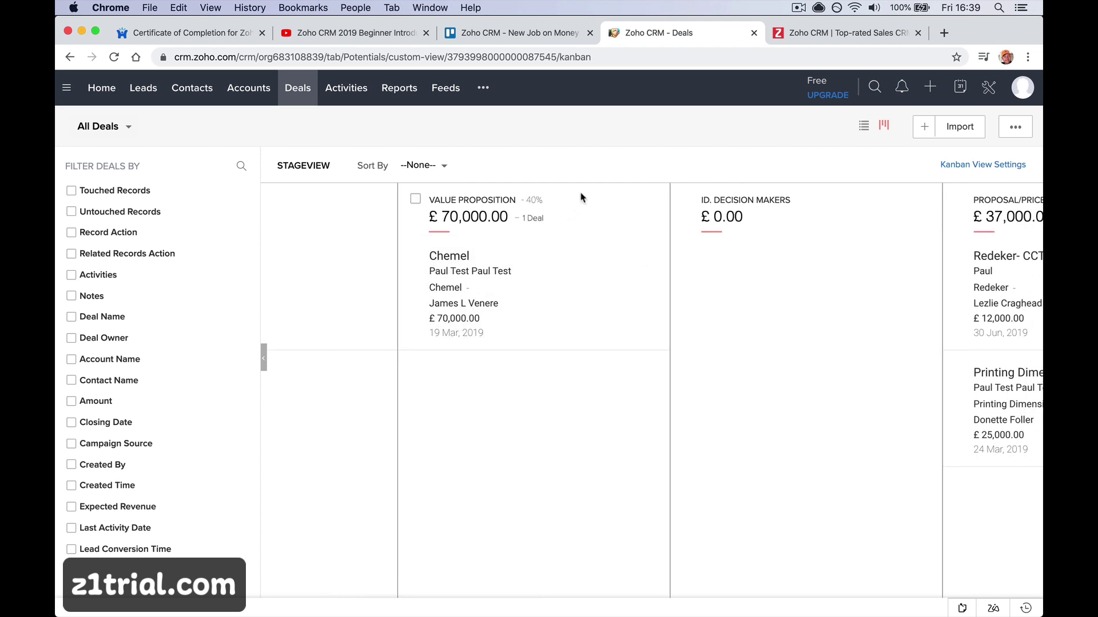
scroll(534, 372, right, 6)
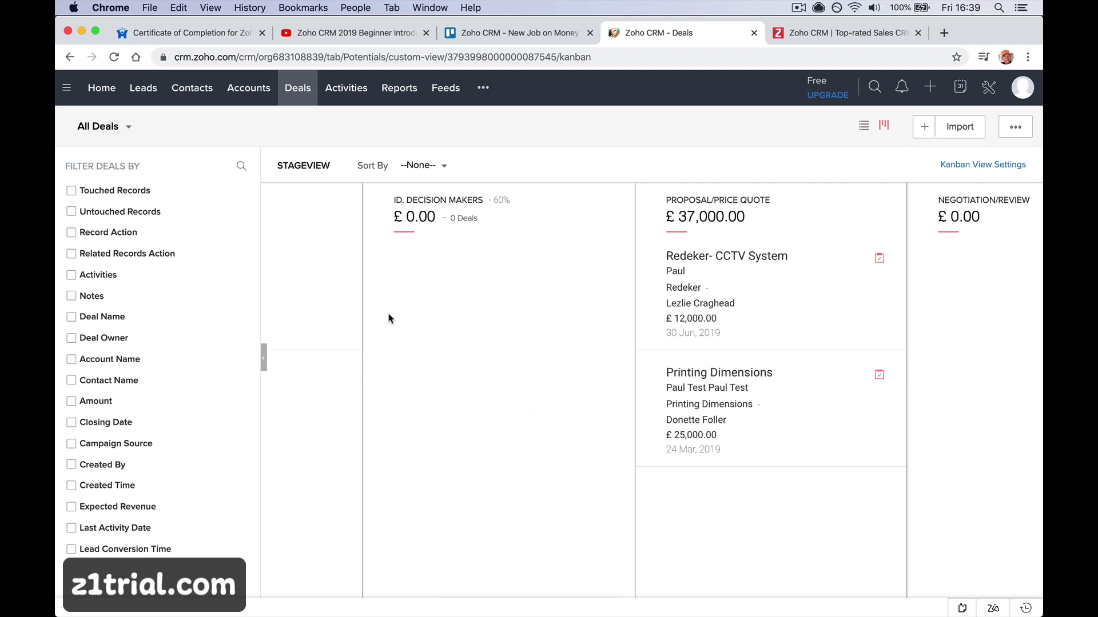
scroll(652, 280, right, 3)
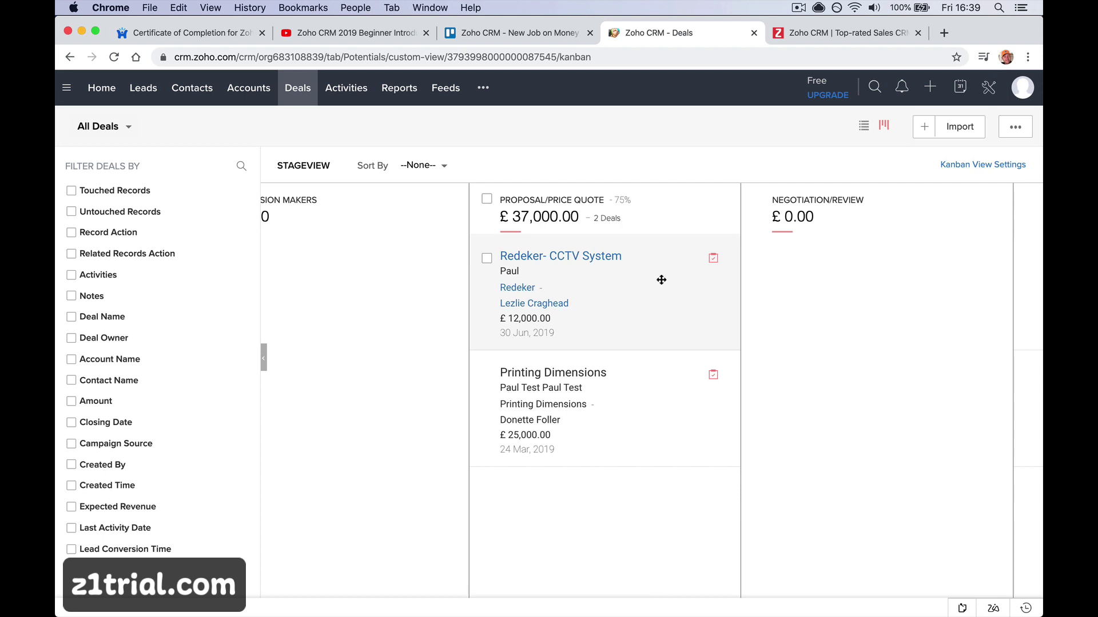
scroll(661, 280, right, 4)
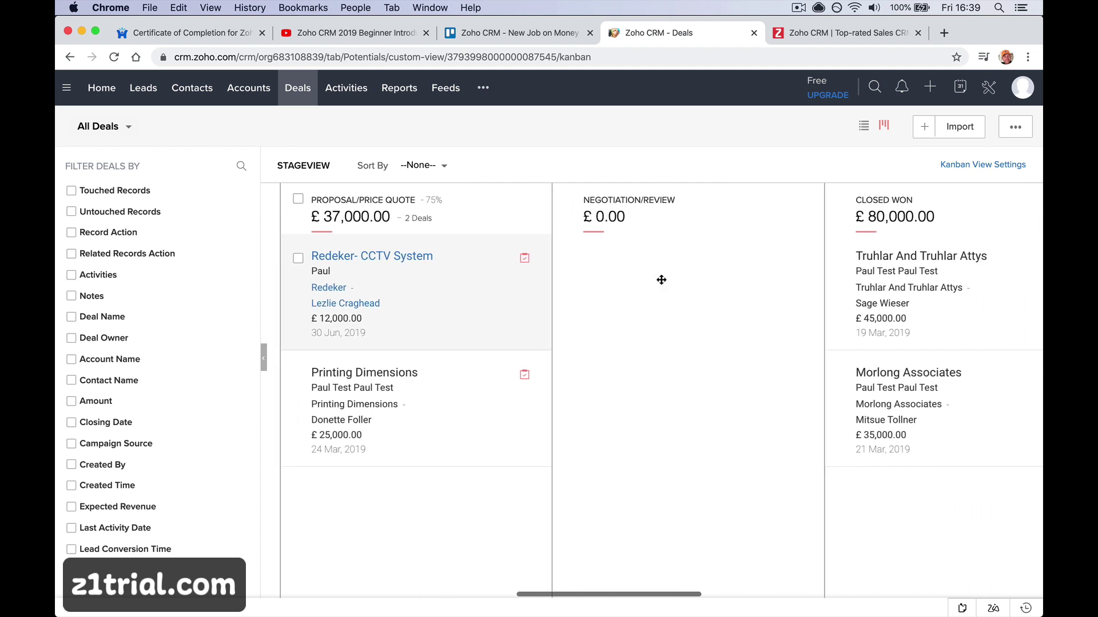
scroll(661, 283, right, 10)
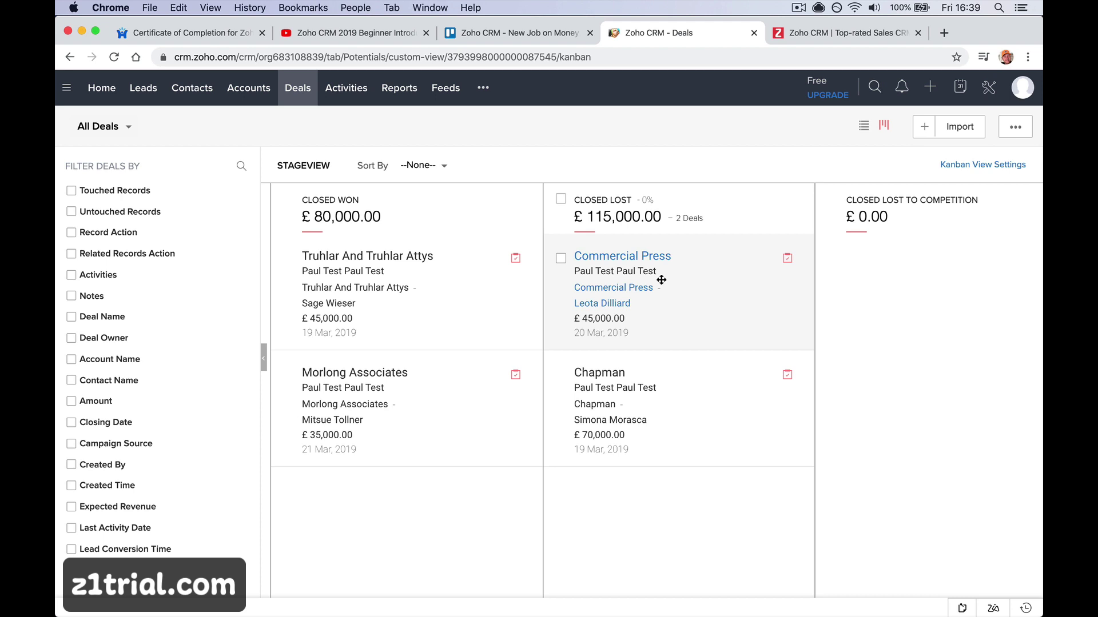
scroll(662, 281, right, 5)
scroll(661, 283, left, 20)
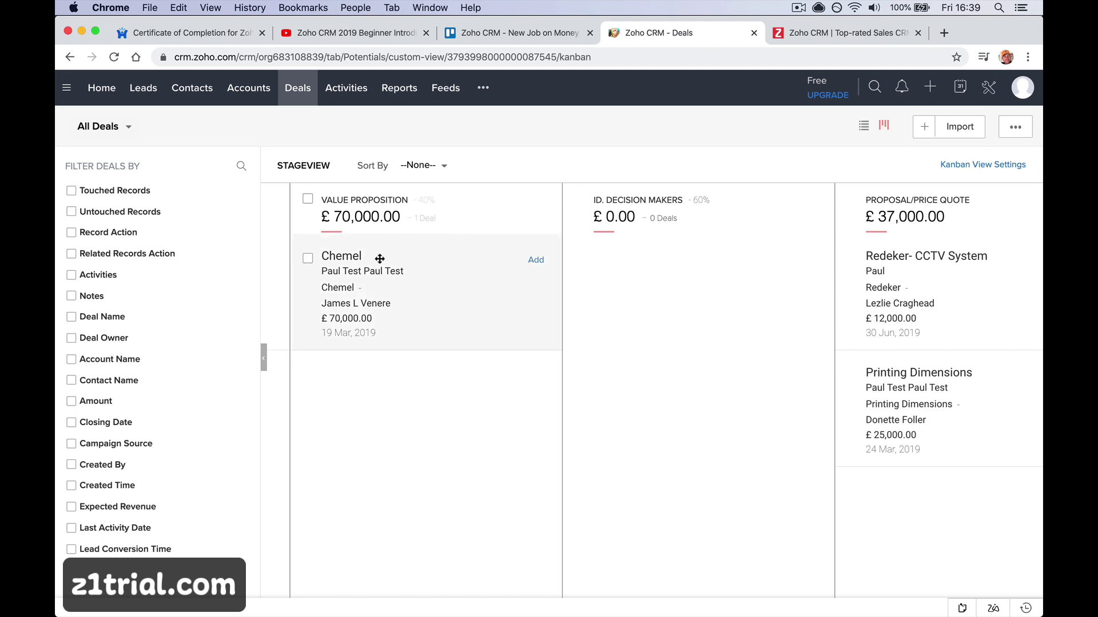
Glance at Activities, then open All Reports with built-in reports like Pipeline by Probability
click(336, 91)
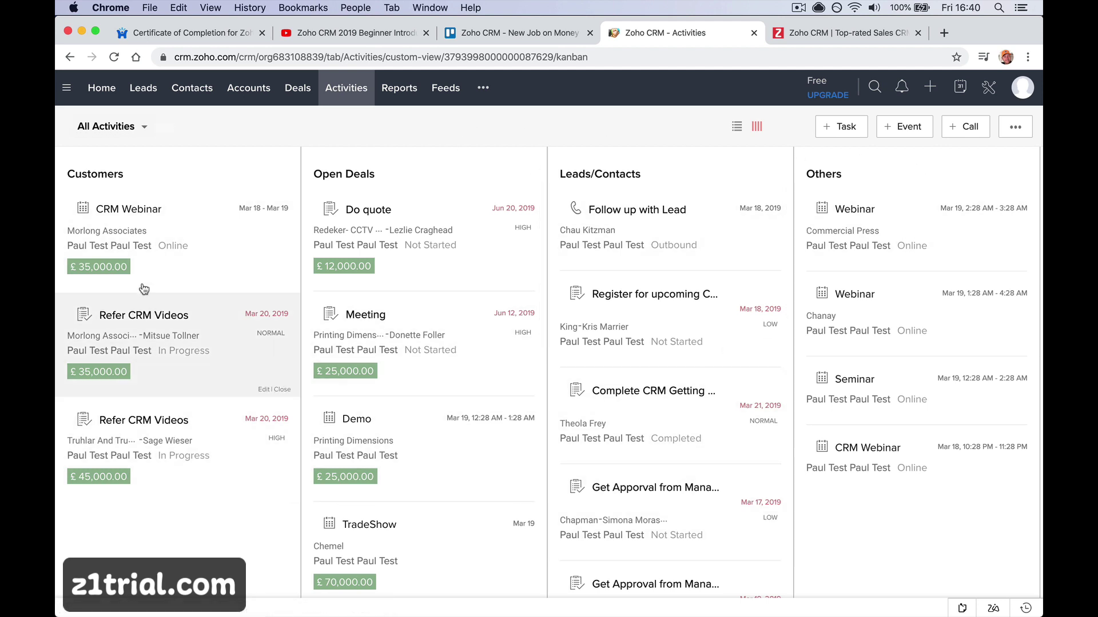
click(405, 88)
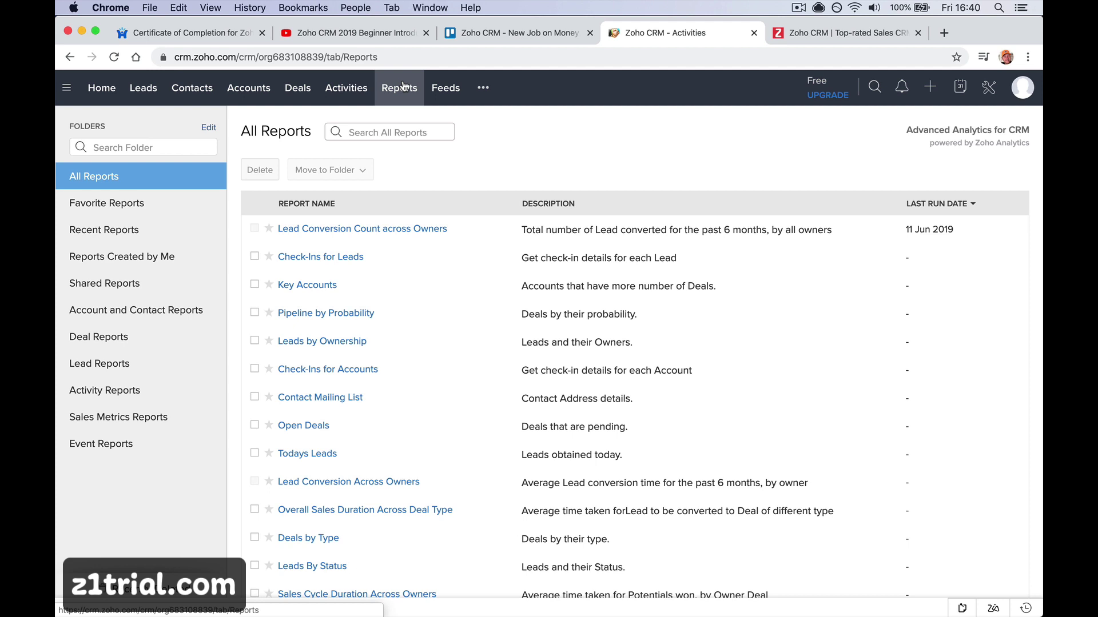
Open the Feeds page, start a post in the empty box, and reveal the remaining modules
click(446, 98)
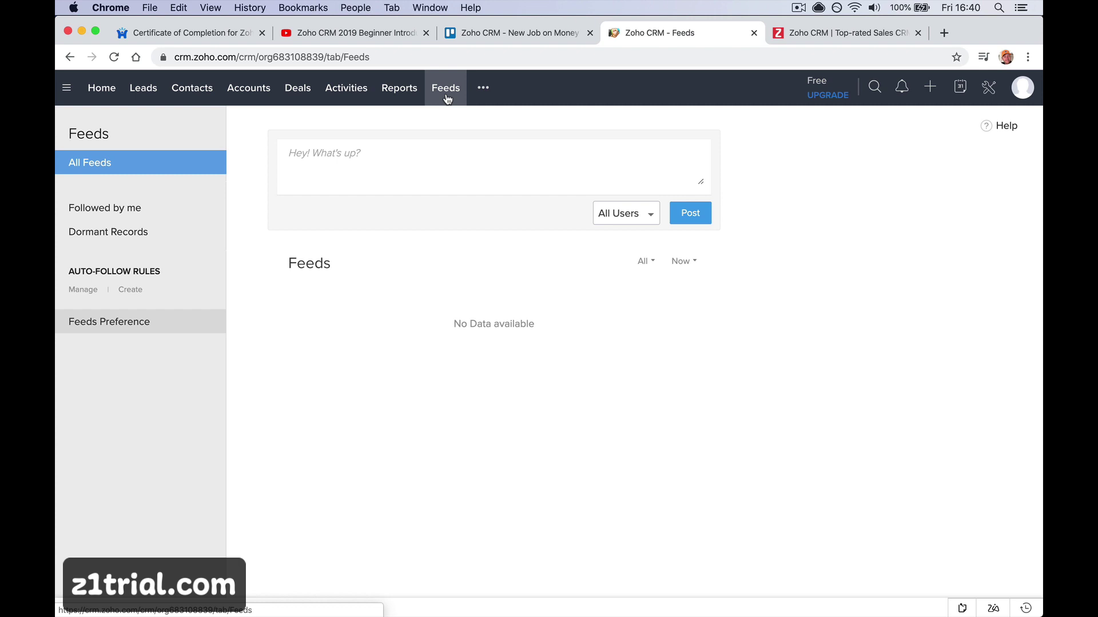
click(433, 146)
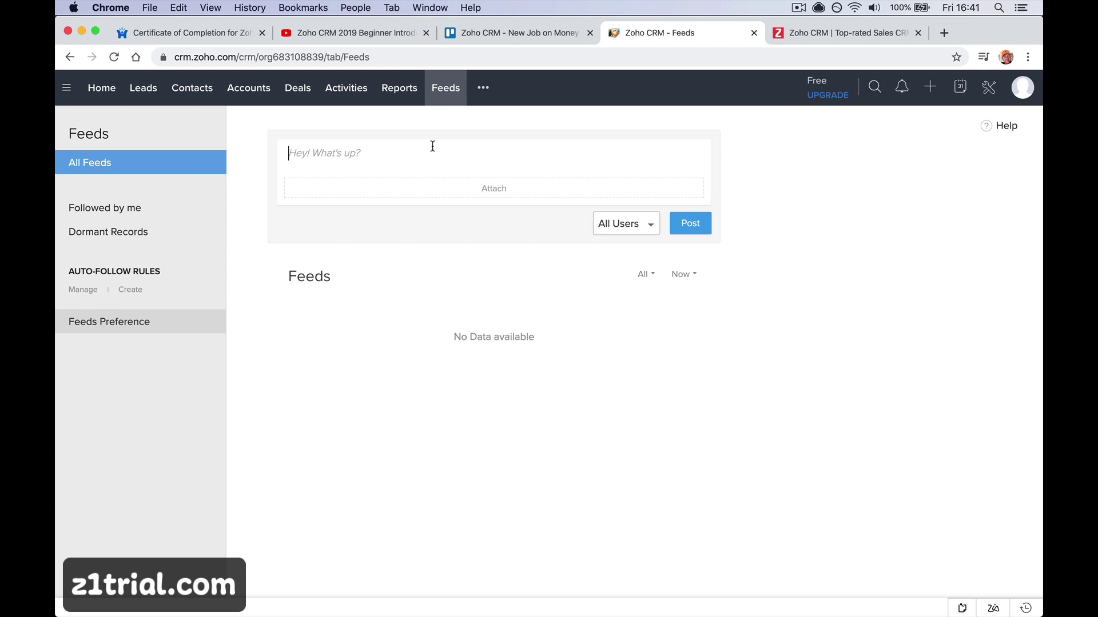
click(484, 90)
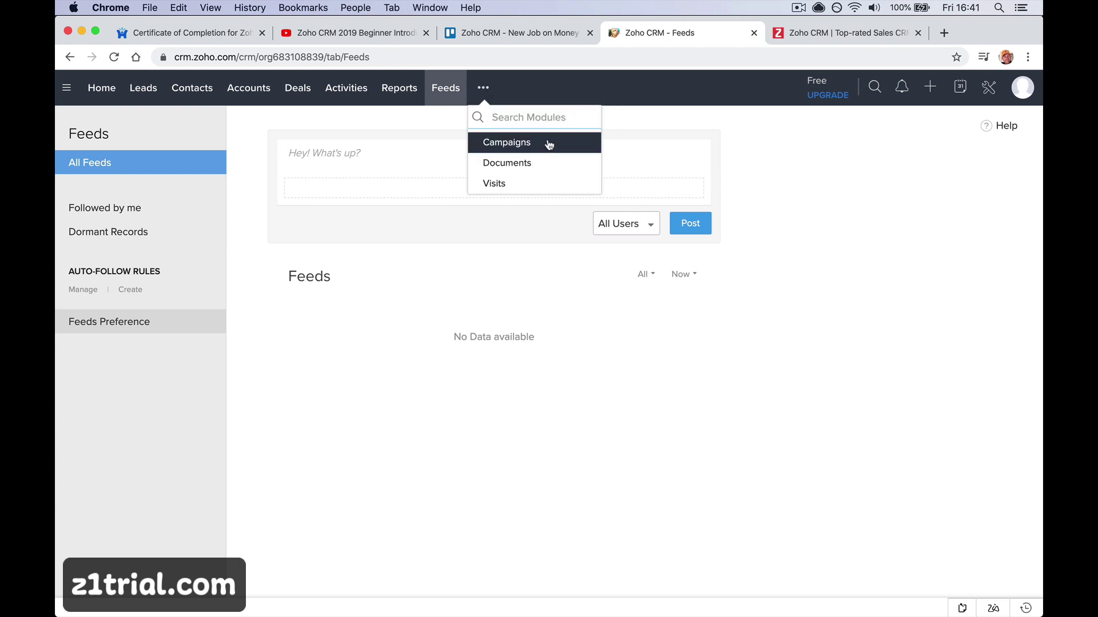
Switch to the Campaigns module's empty Plan Campaigns start page
click(527, 150)
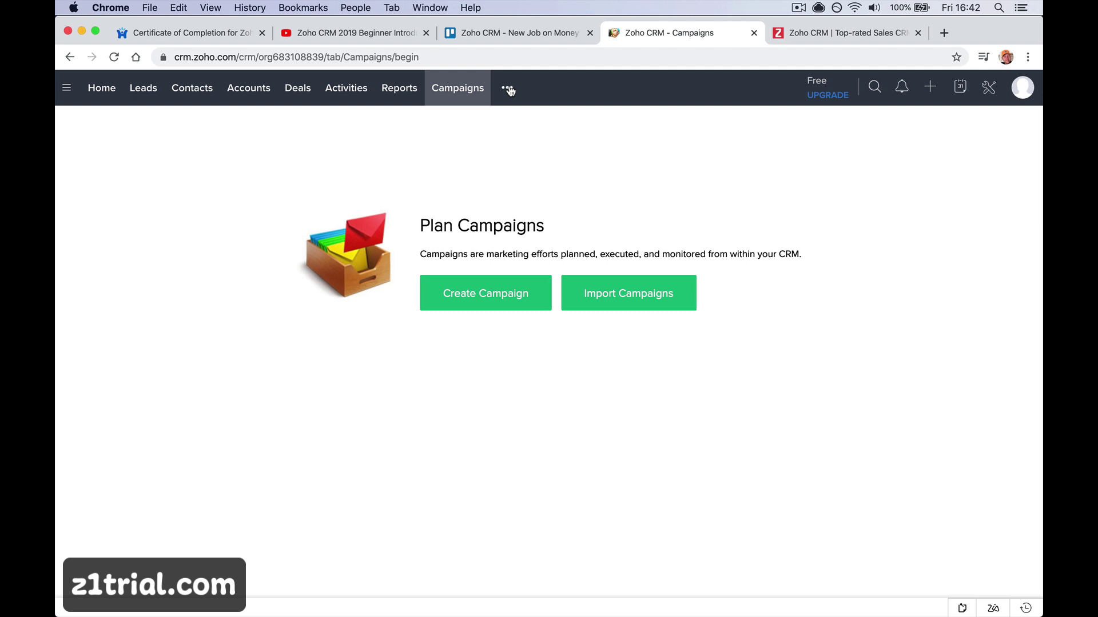
Visit the Documents module, then the Visits module's Visitor Tracking page
click(508, 89)
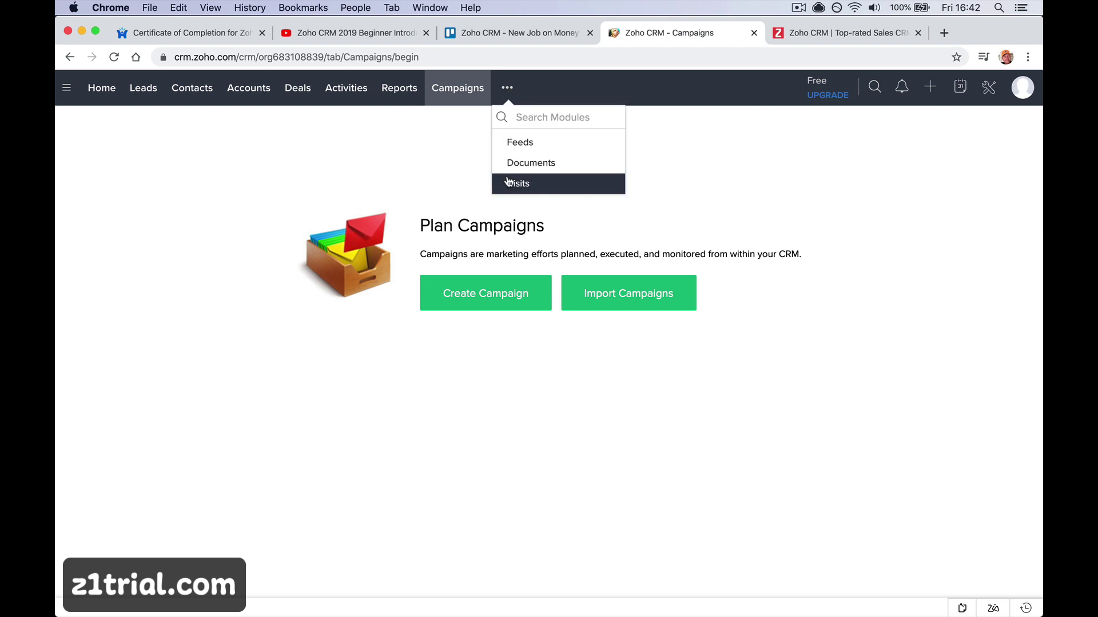
click(508, 163)
click(503, 89)
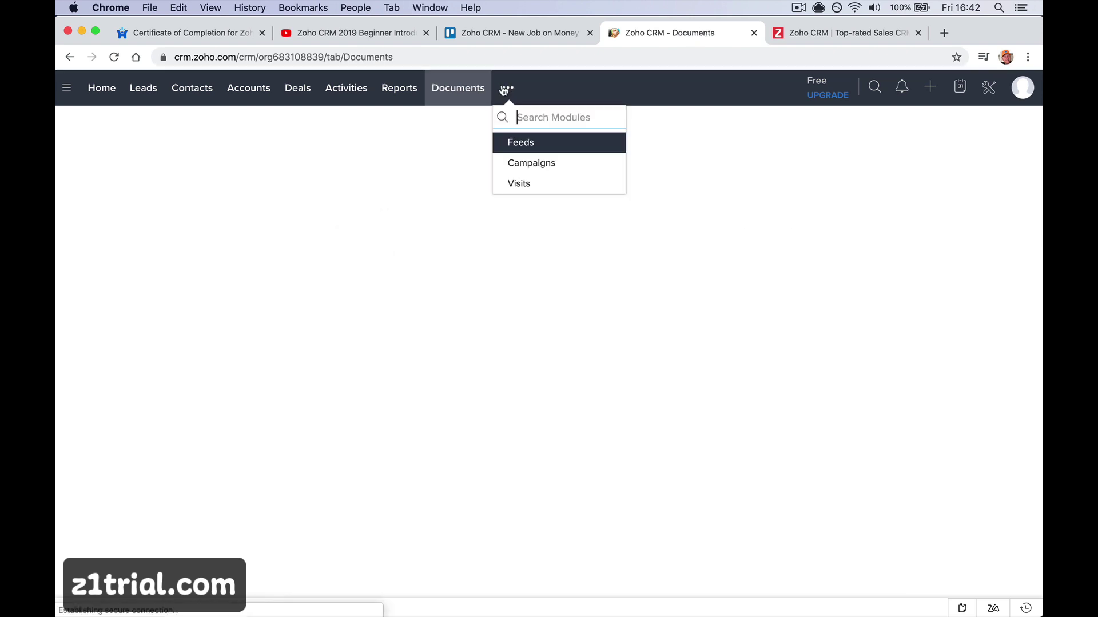
click(507, 182)
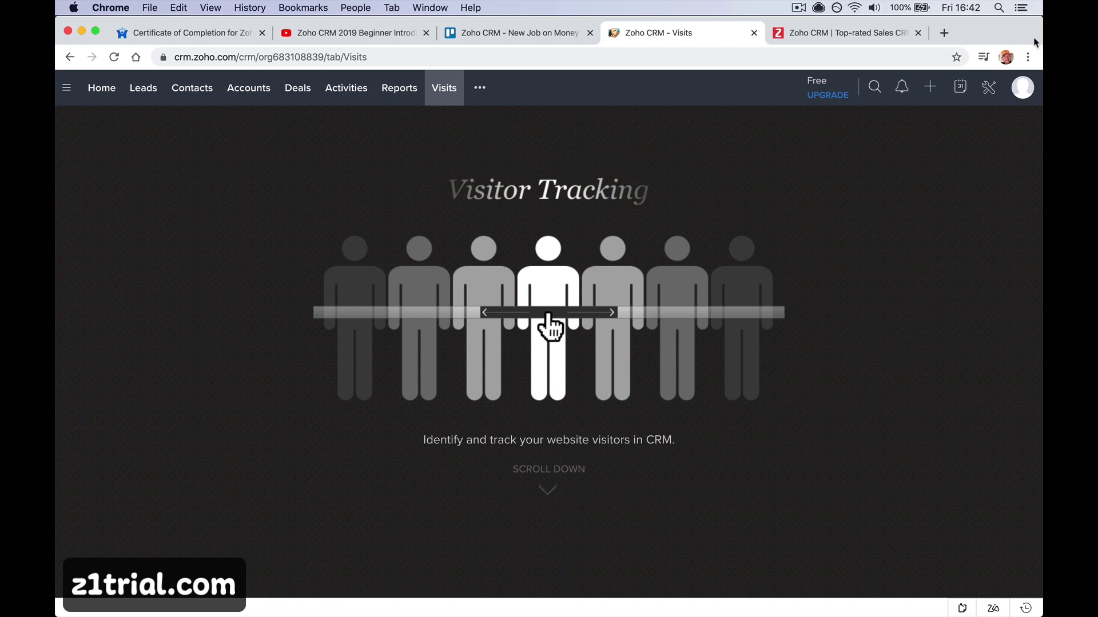
Try the search, notifications and quick-create icons, ending with the February 2020 calendar
click(875, 87)
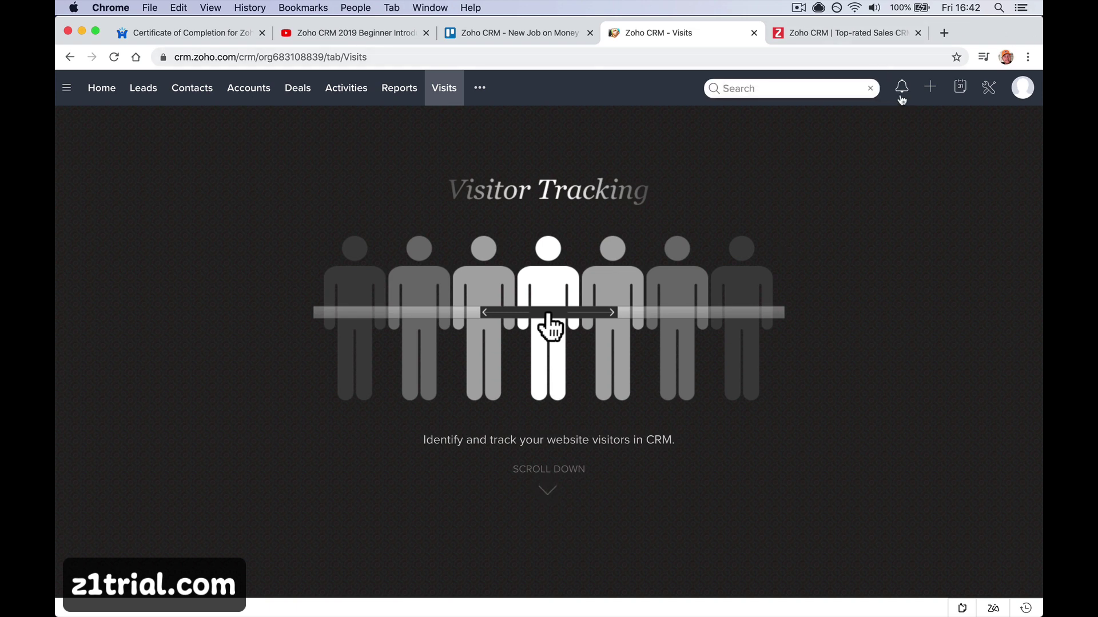
click(902, 93)
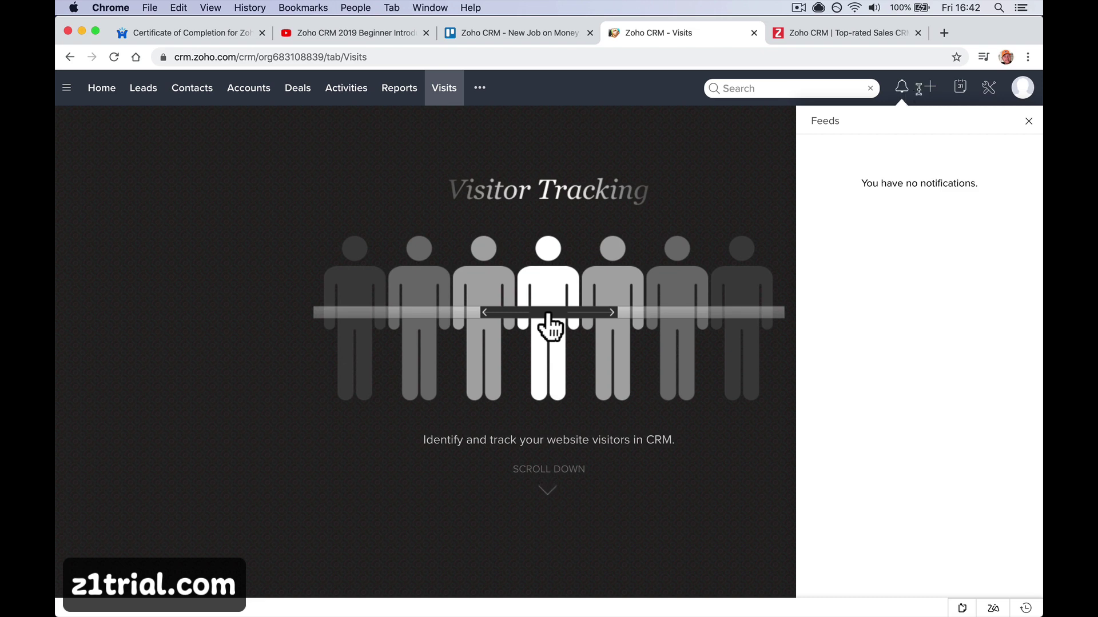
click(929, 89)
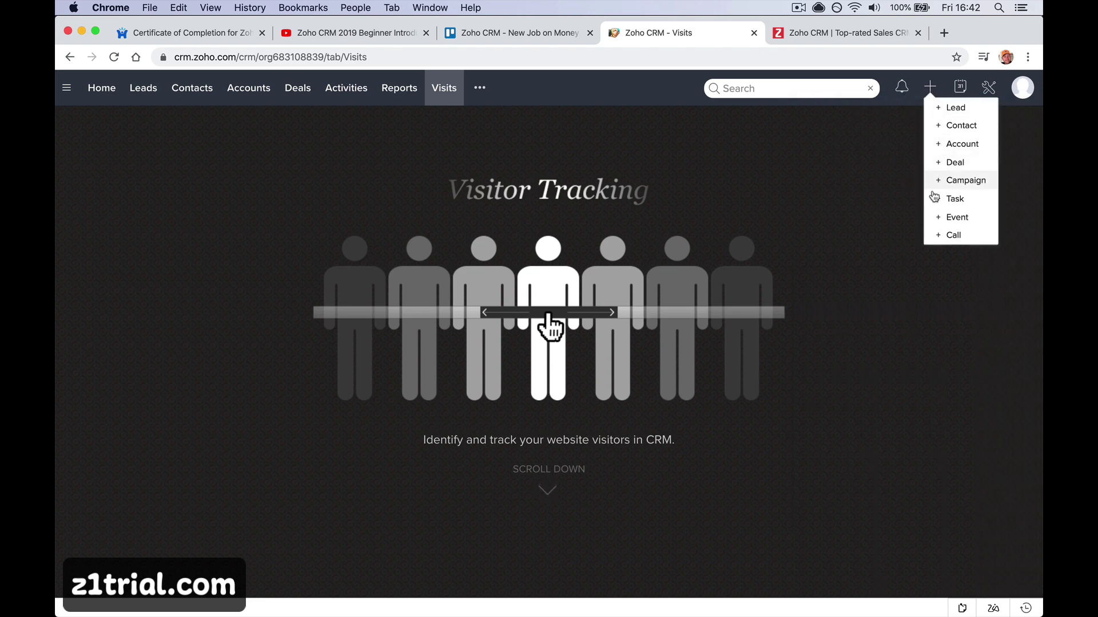
click(962, 90)
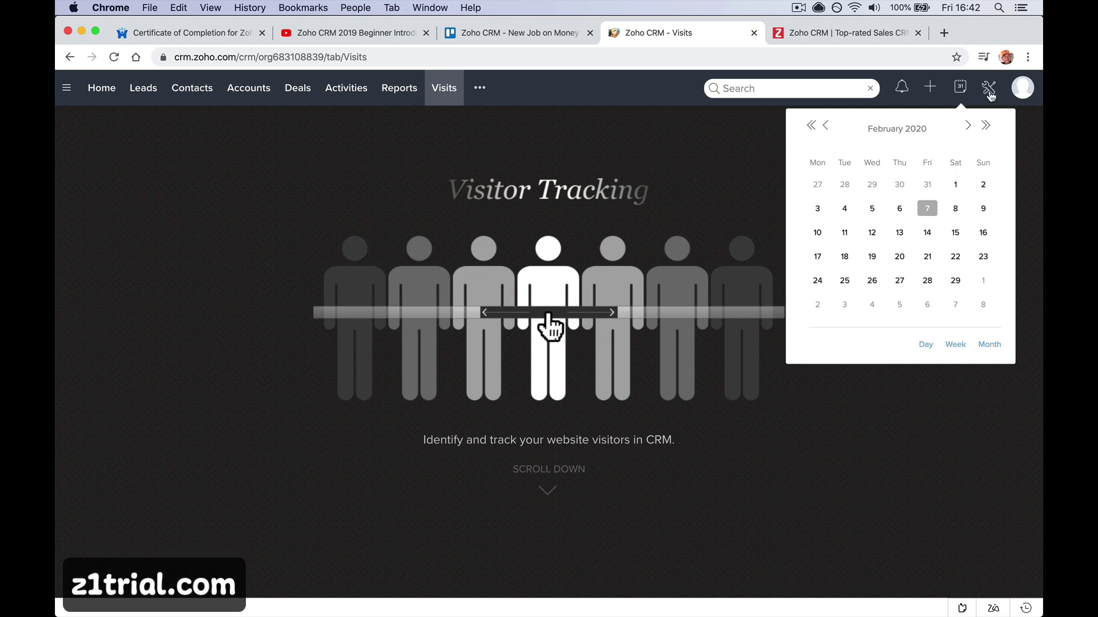
Open Setup and the profile menu, then bring the Zoho CRM homepage tab forward
click(989, 90)
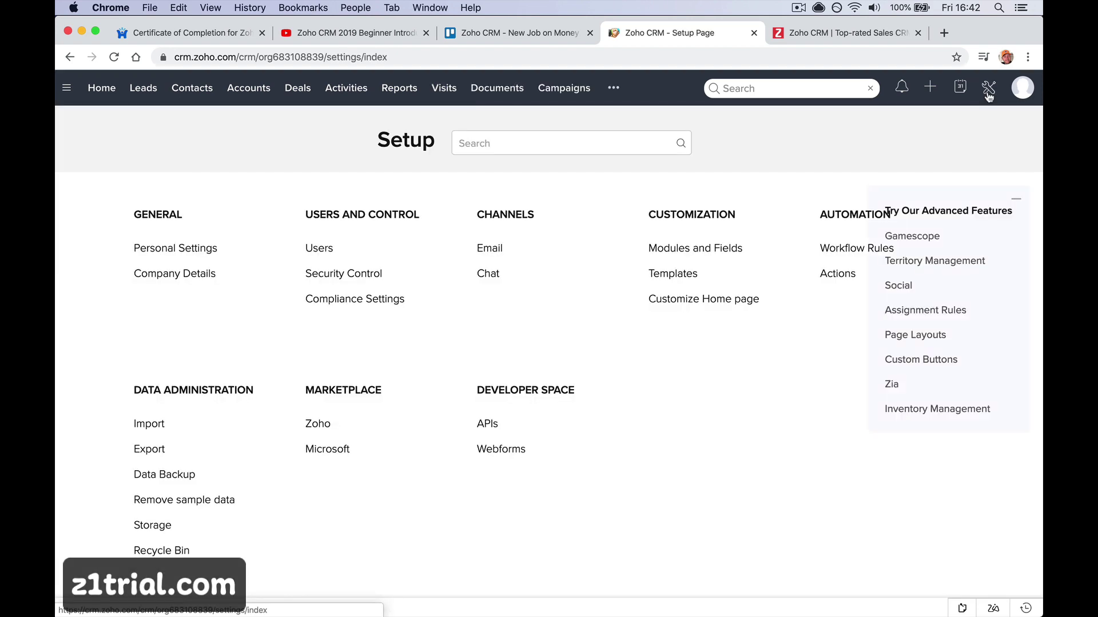
click(1020, 92)
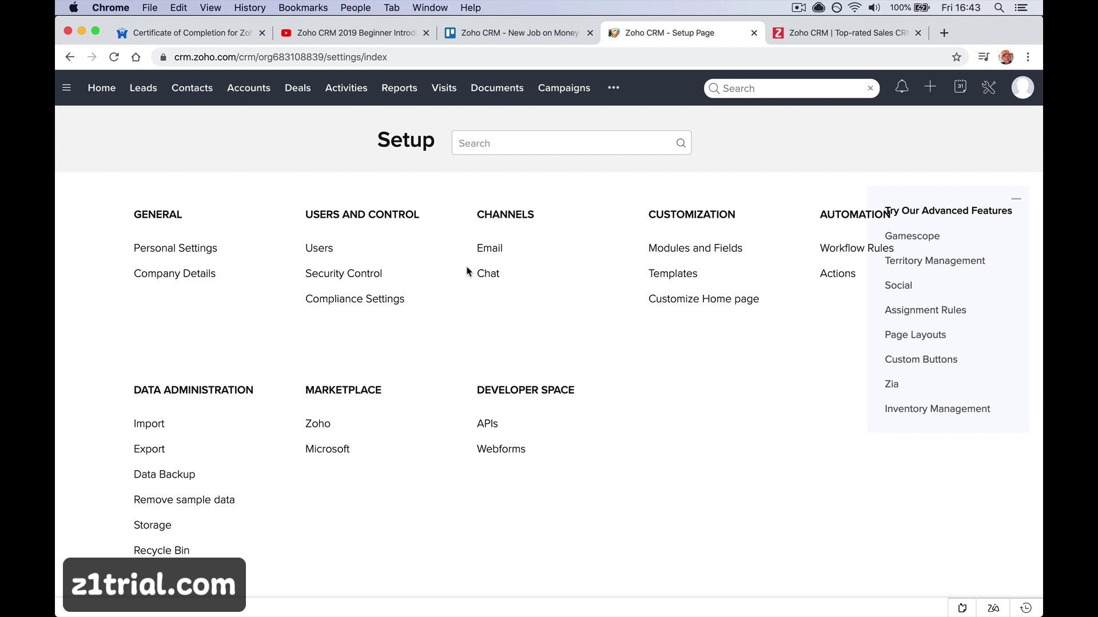
click(800, 34)
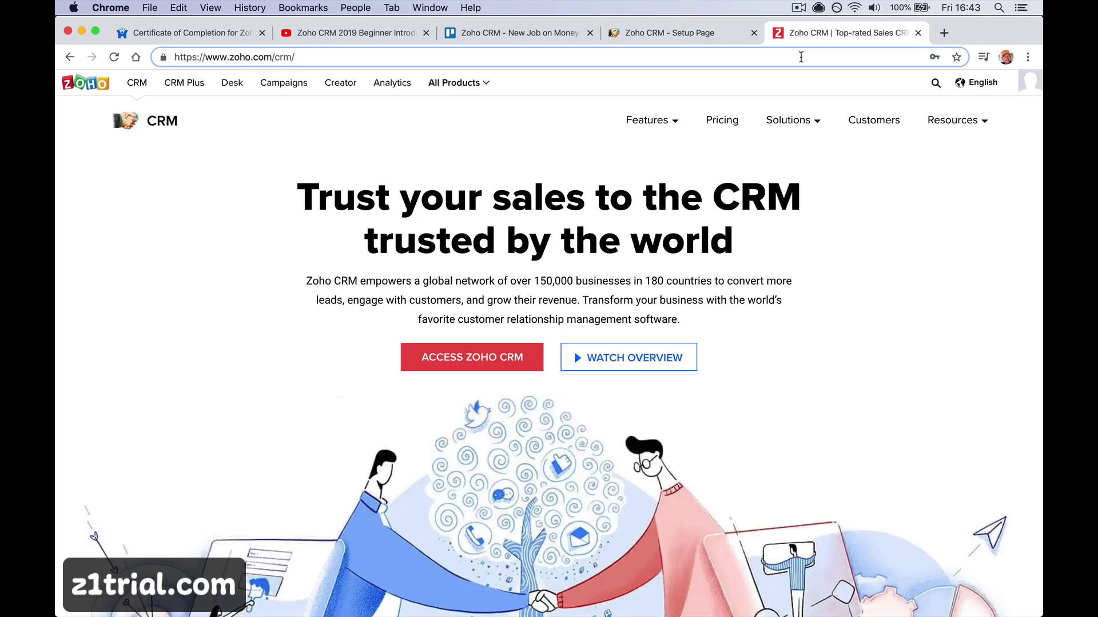
Search Google for wikipedia and open English Wikipedia in the marketing tab
click(801, 58)
text(wike)
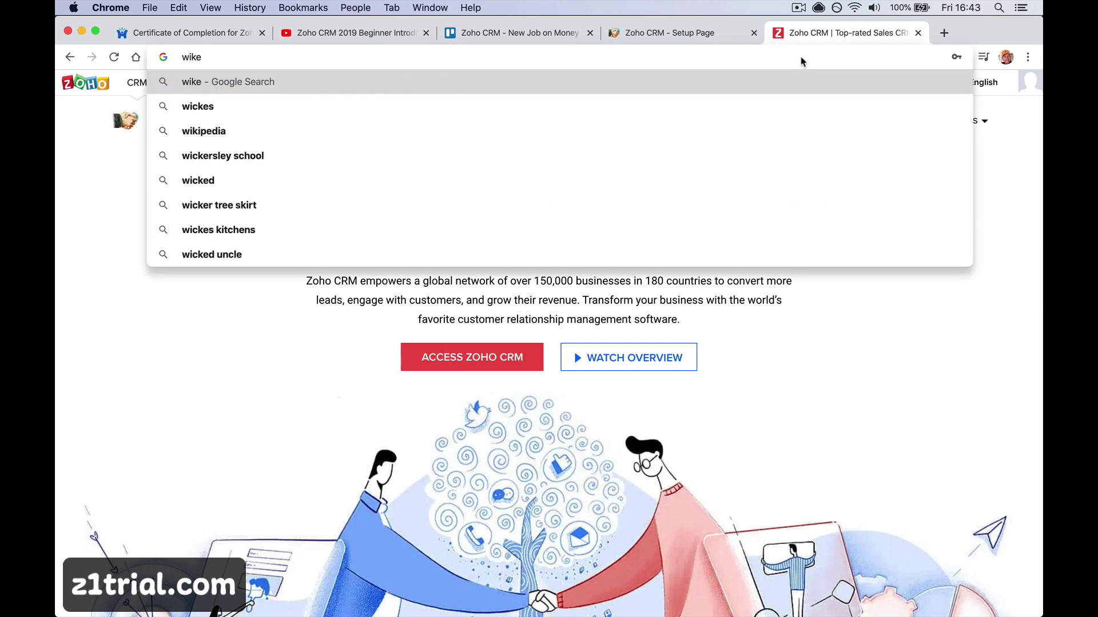
key(Down)
key(Down)
key(Return)
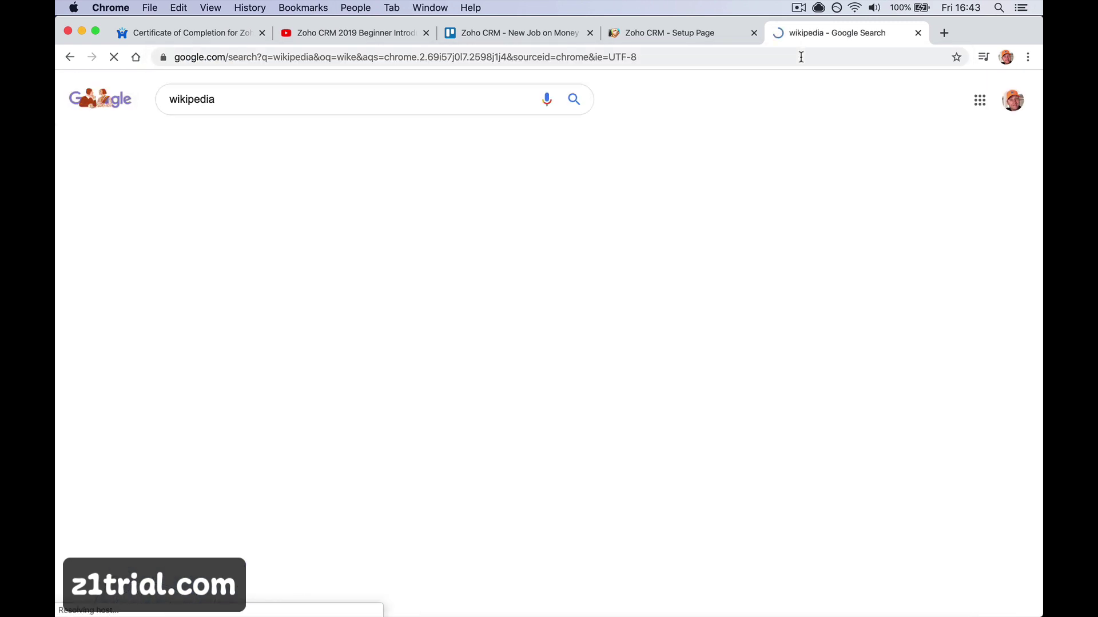
click(197, 217)
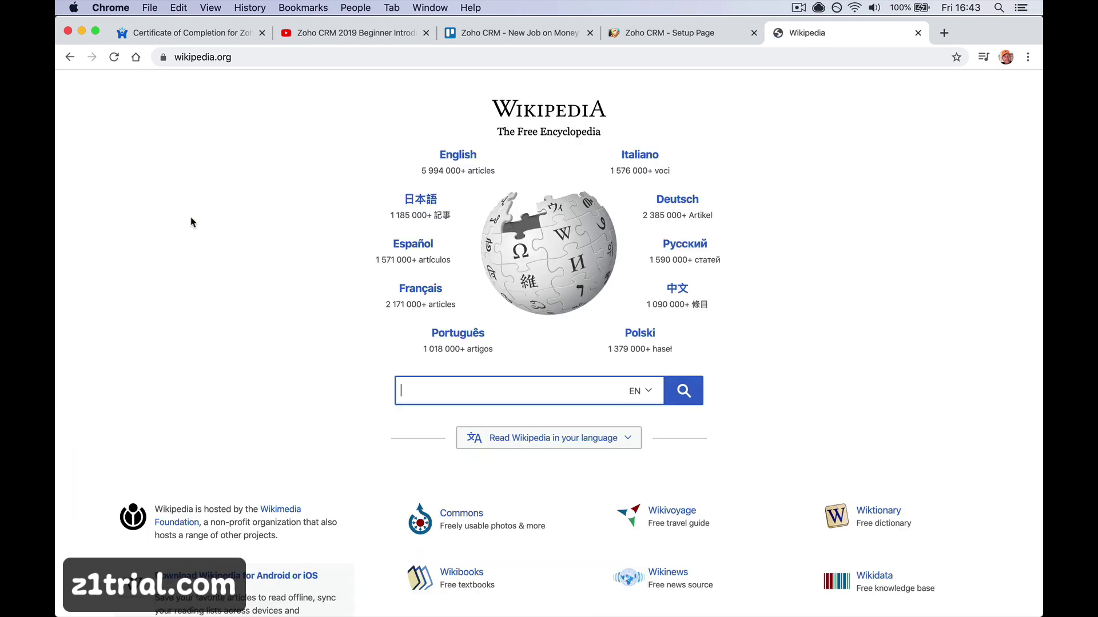
click(460, 155)
Load a series of random Wikipedia articles
click(101, 255)
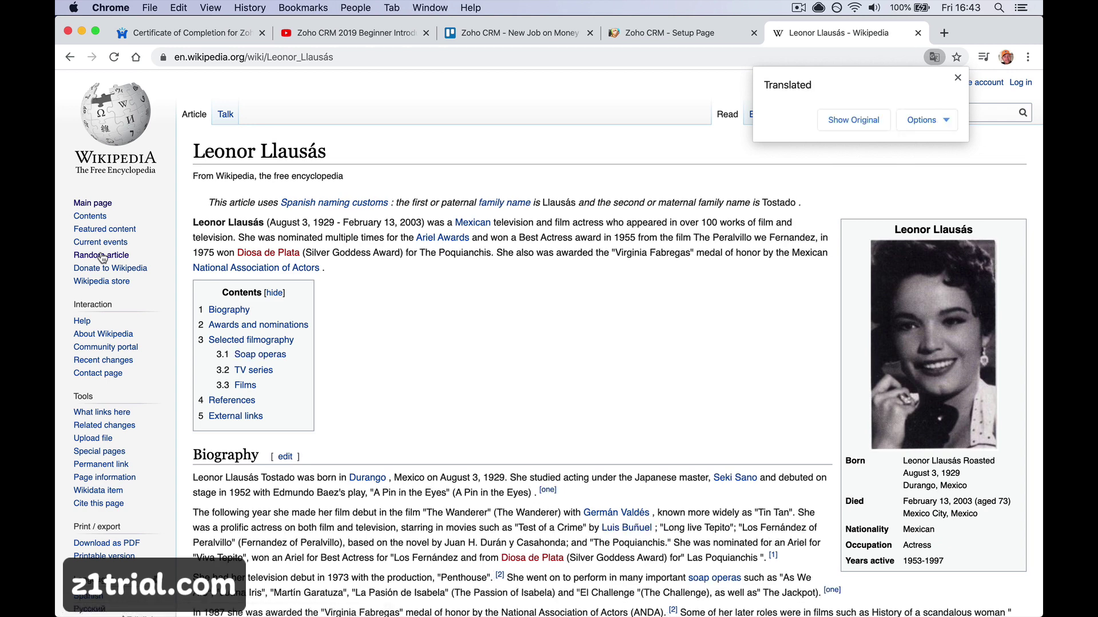
click(102, 257)
click(102, 257)
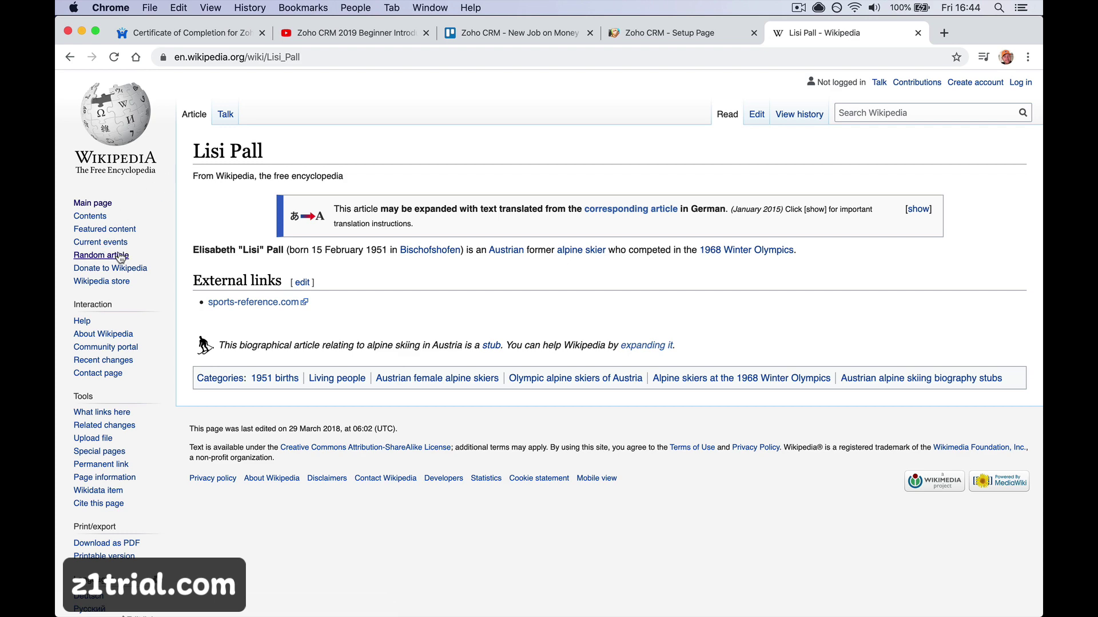
click(120, 257)
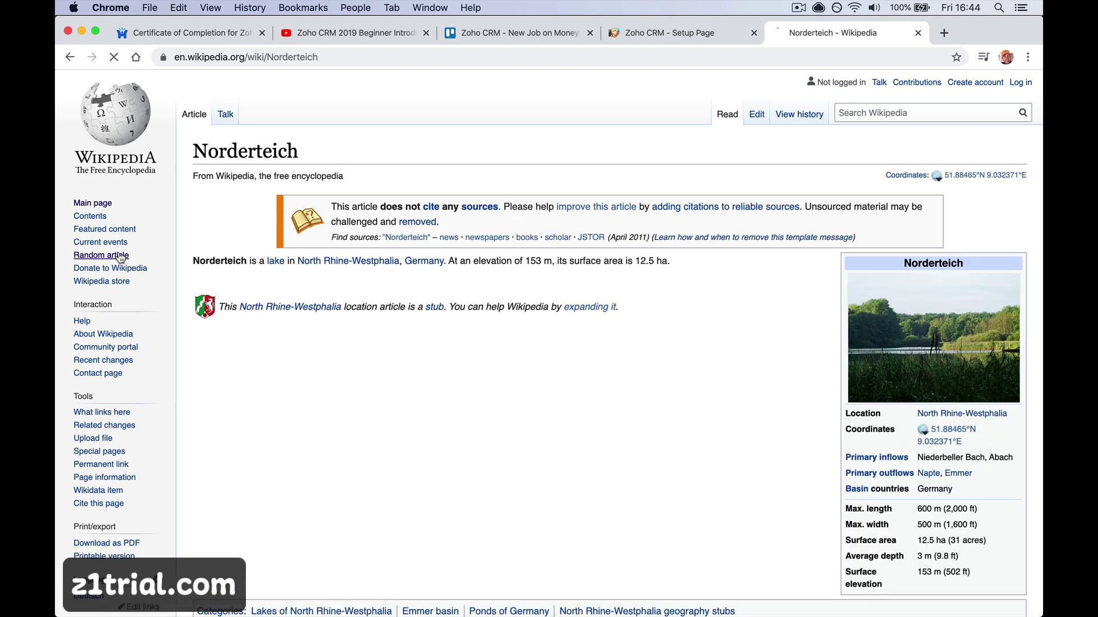
click(120, 257)
click(120, 258)
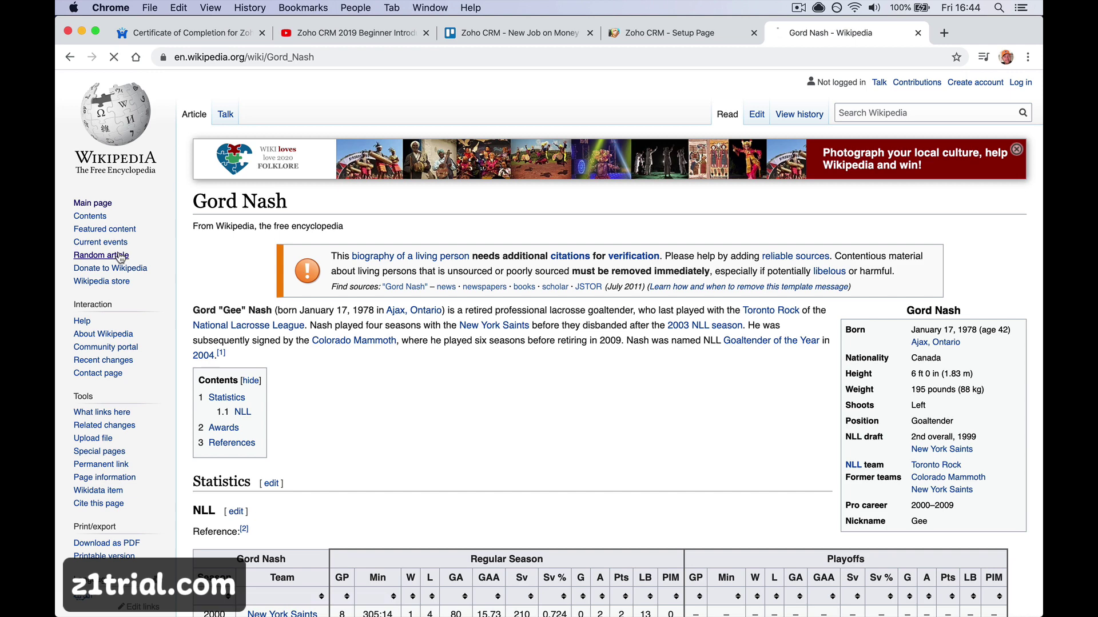
click(120, 257)
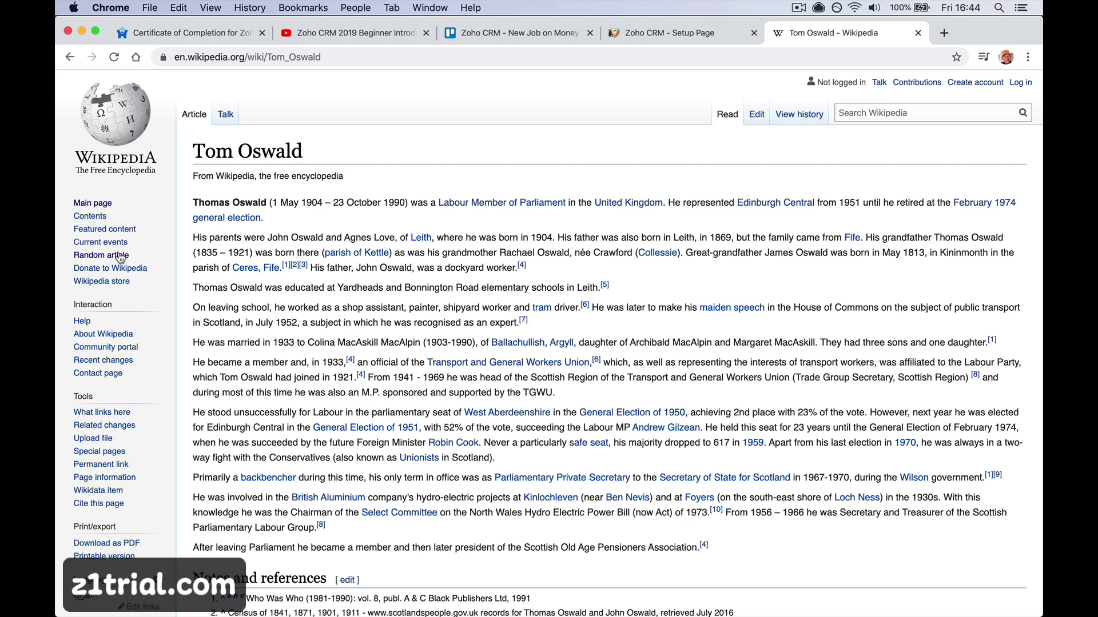
click(120, 257)
click(120, 257)
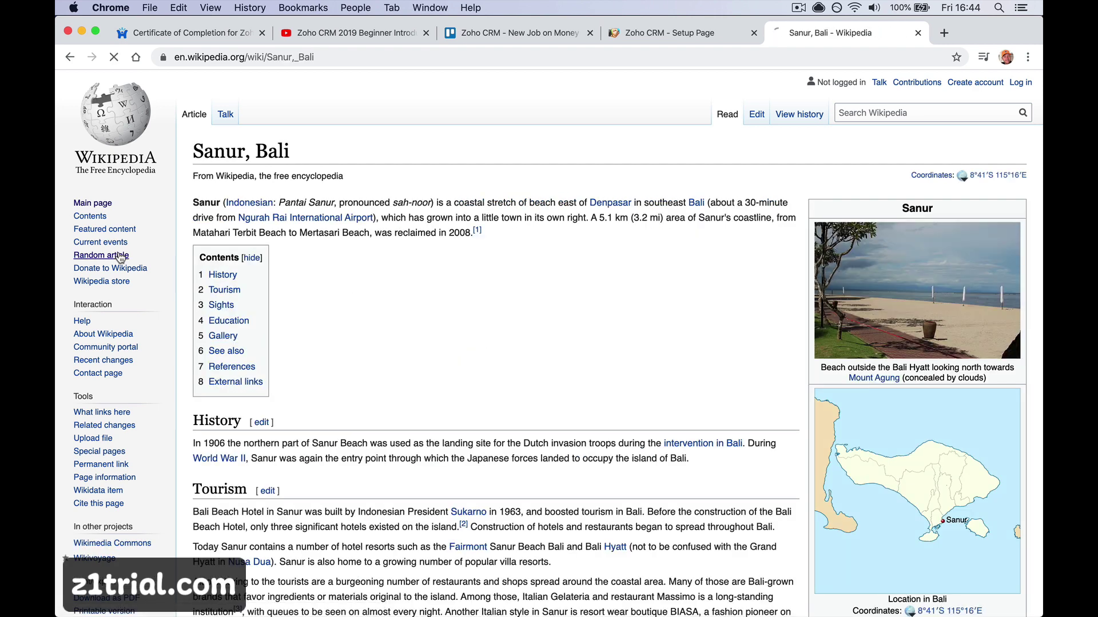
click(121, 257)
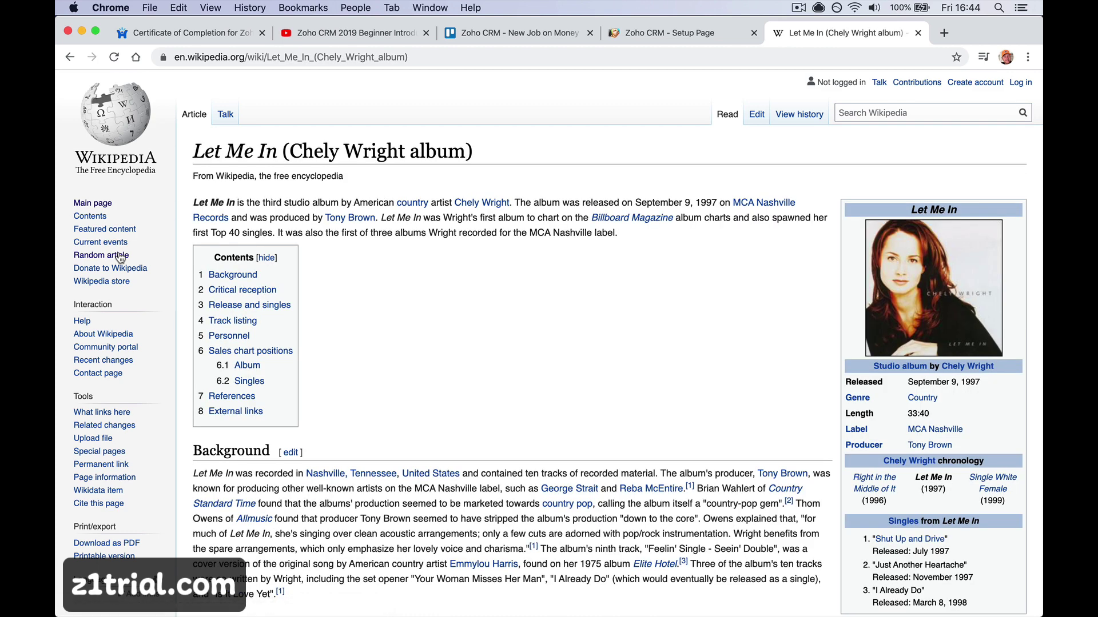
Swipe back and forward through the articles, then return to the Zoho CRM Setup tab
scroll(120, 258, left, 5)
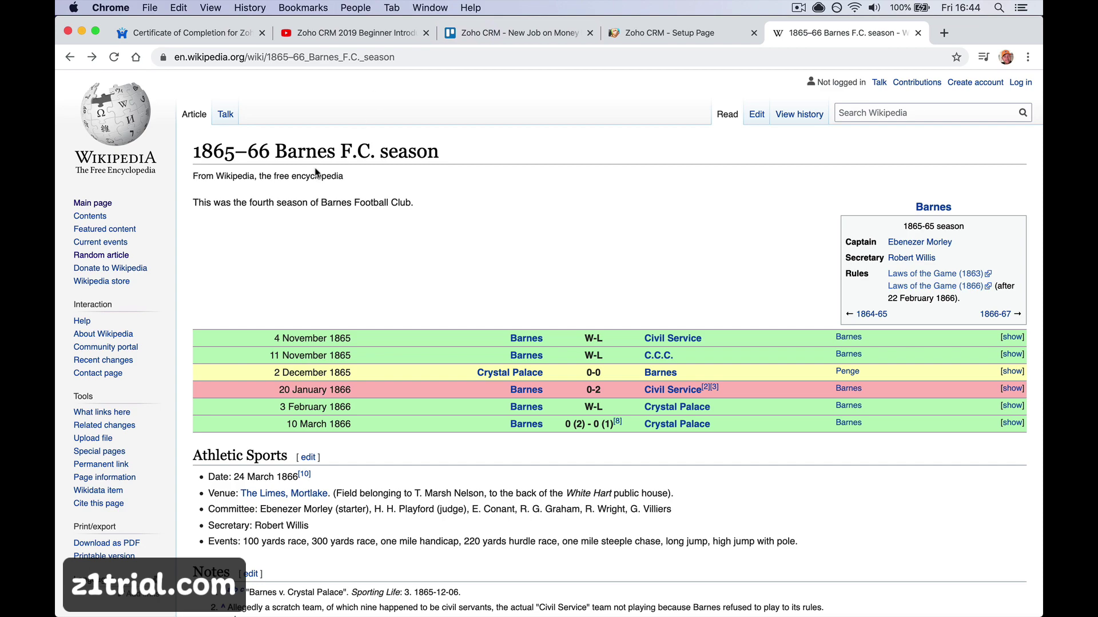
scroll(315, 172, left, 20)
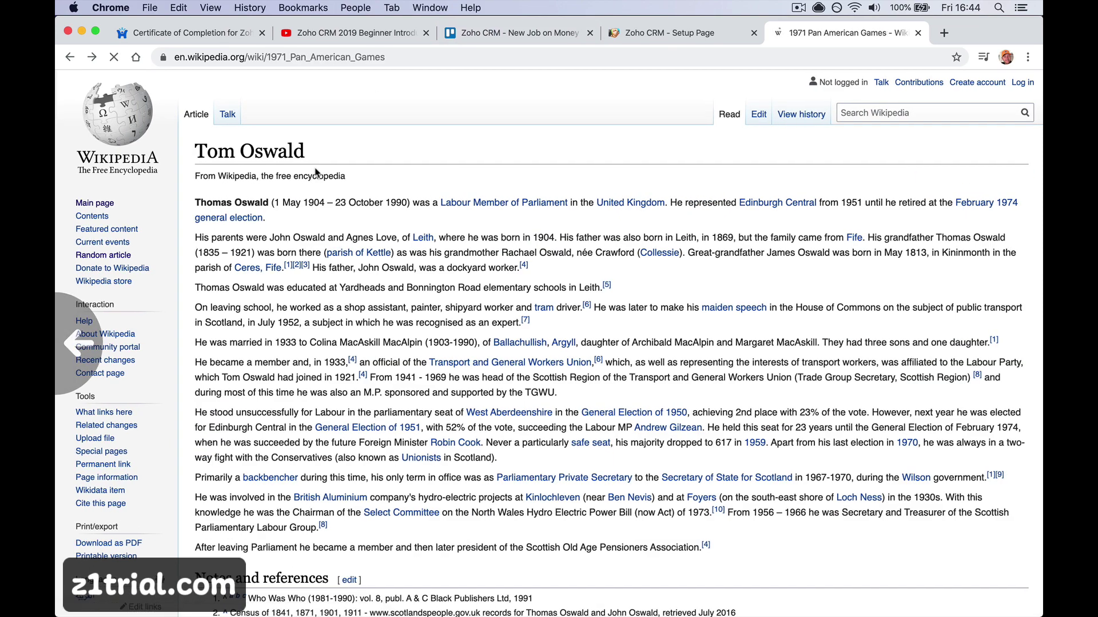
scroll(315, 173, right, 20)
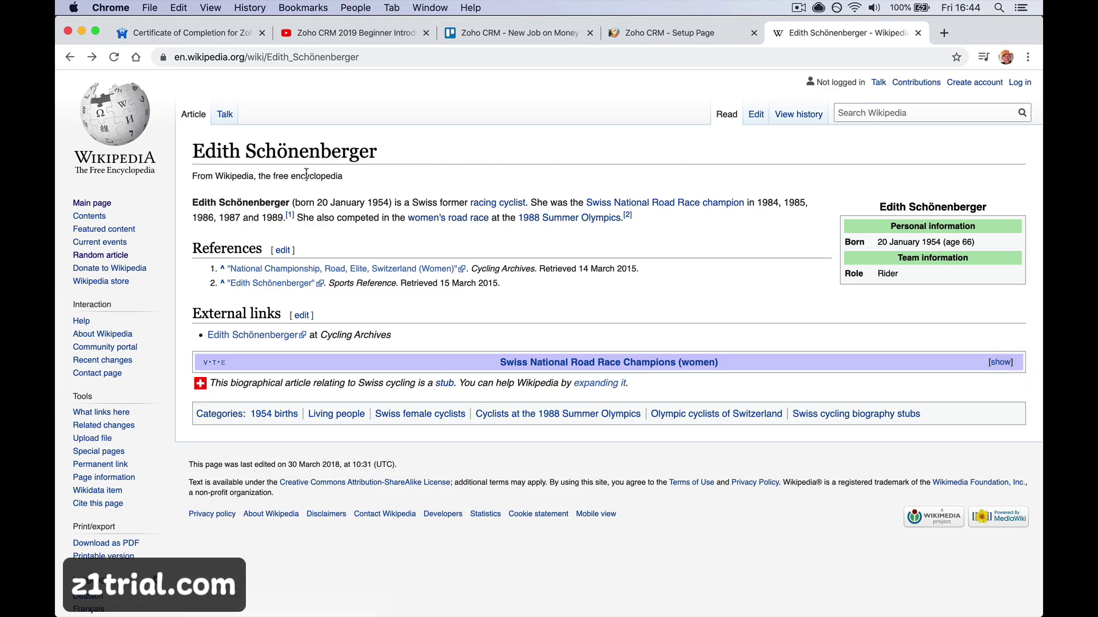
scroll(306, 173, right, 15)
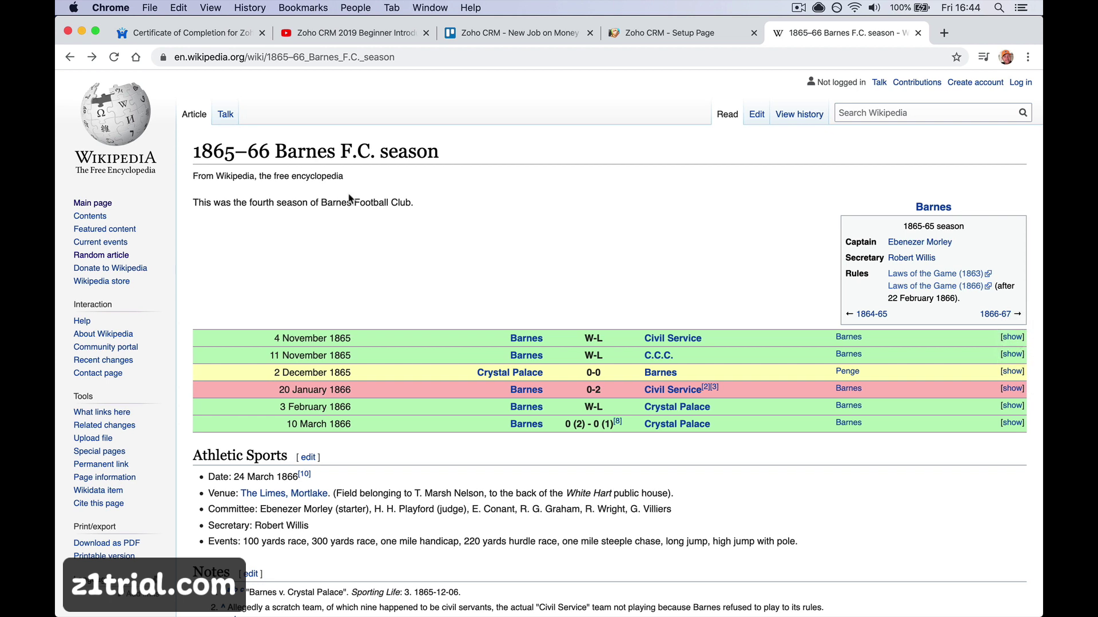
click(623, 40)
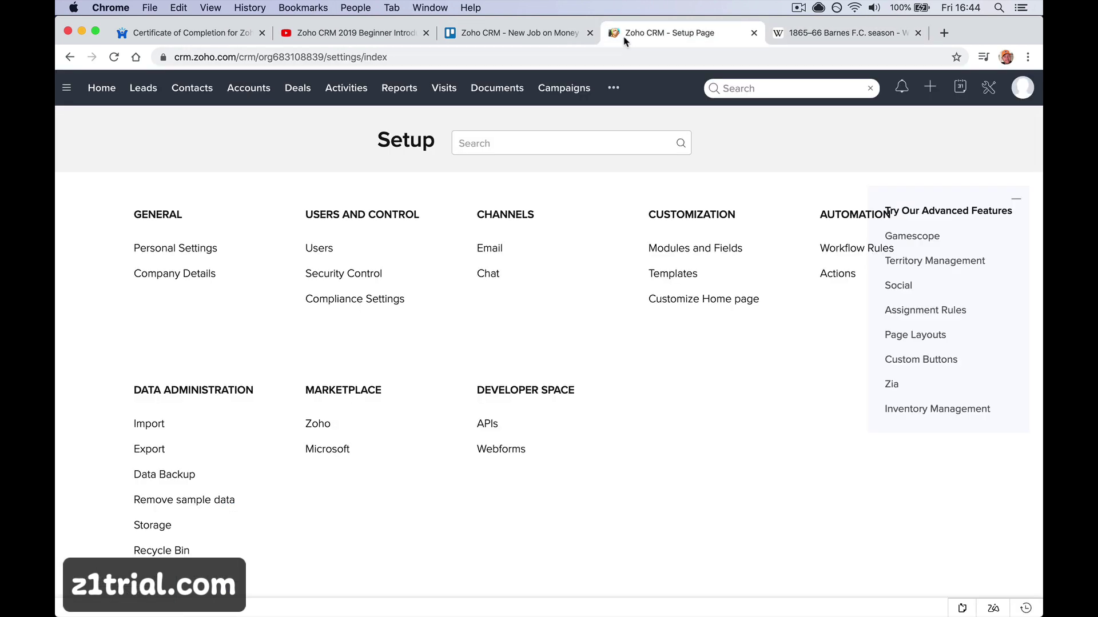
From the Leads list, open a blank Create Lead form via the + menu
click(131, 95)
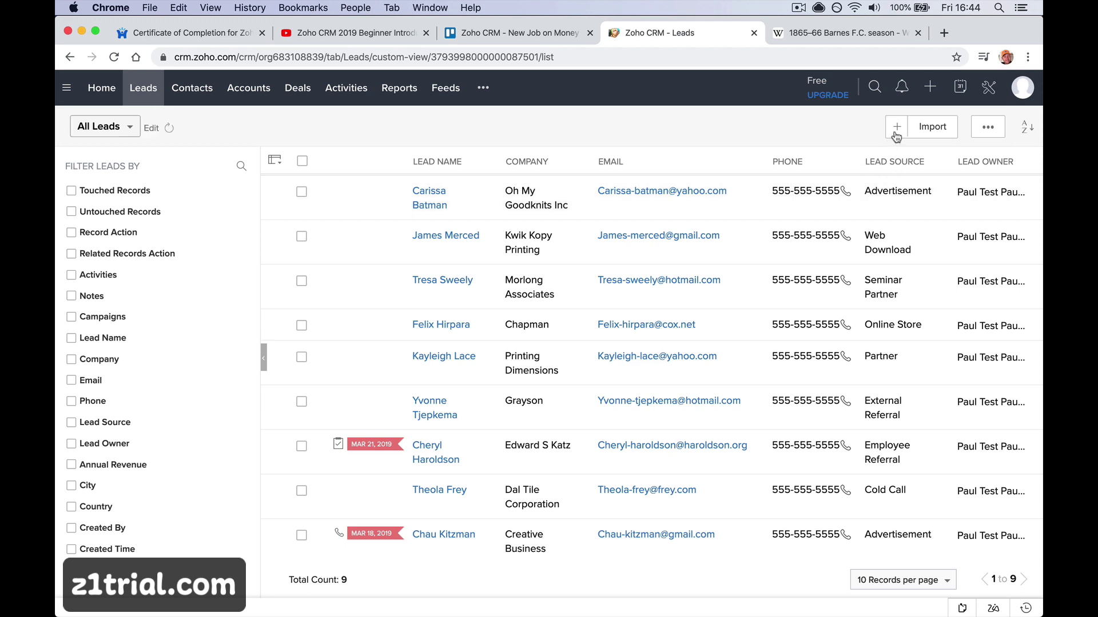
click(929, 89)
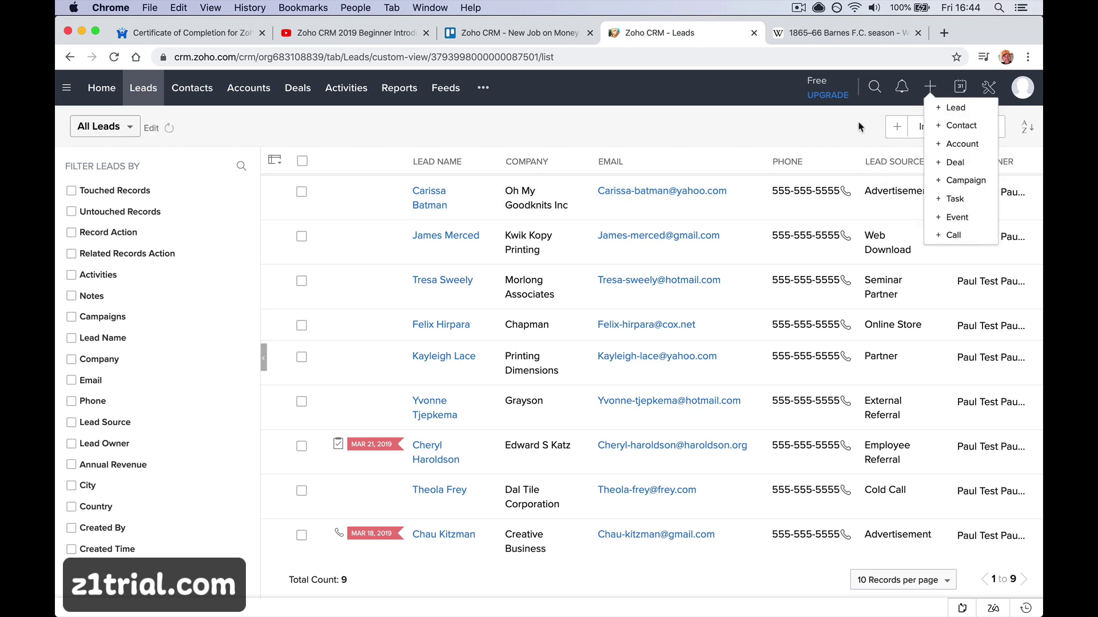
click(898, 129)
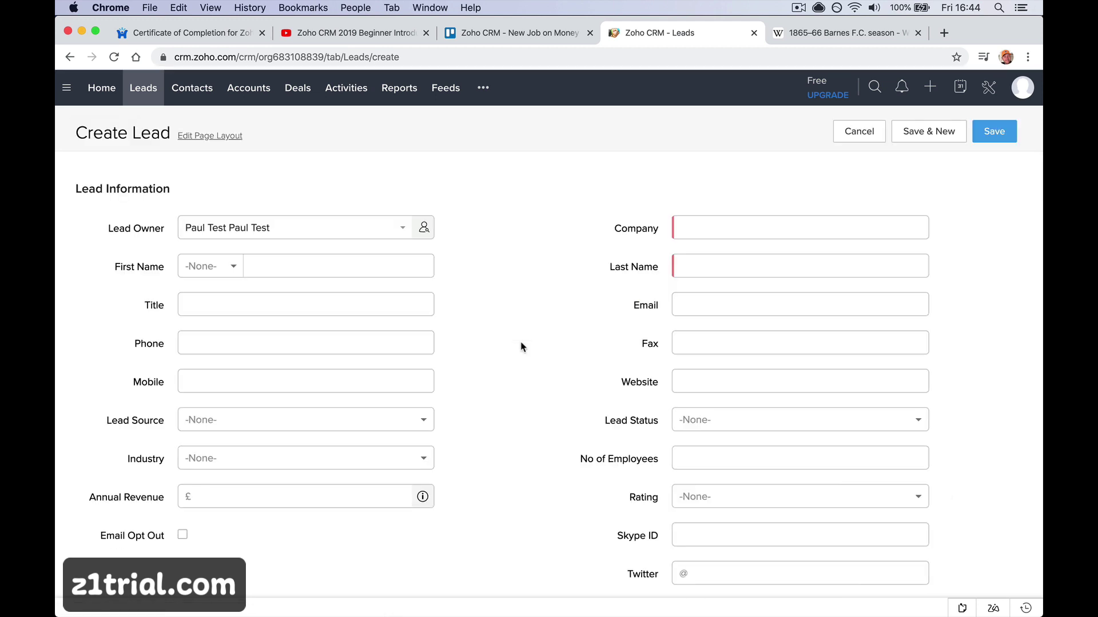
Set the lead owner, briefly choosing another user, then back to the test user
click(391, 228)
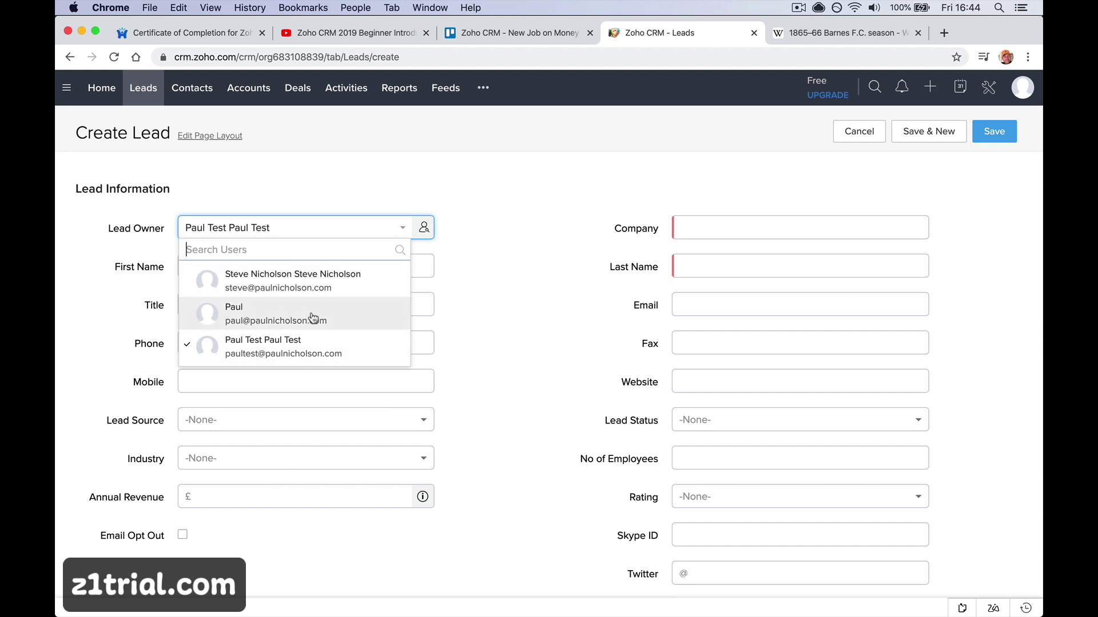
click(313, 318)
click(391, 228)
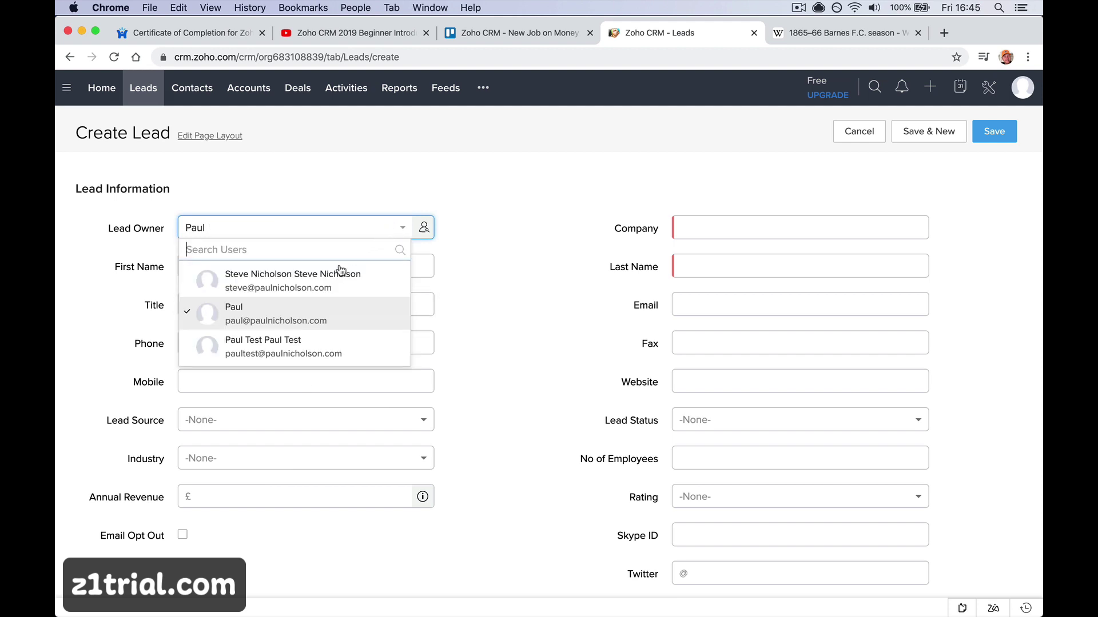
click(306, 350)
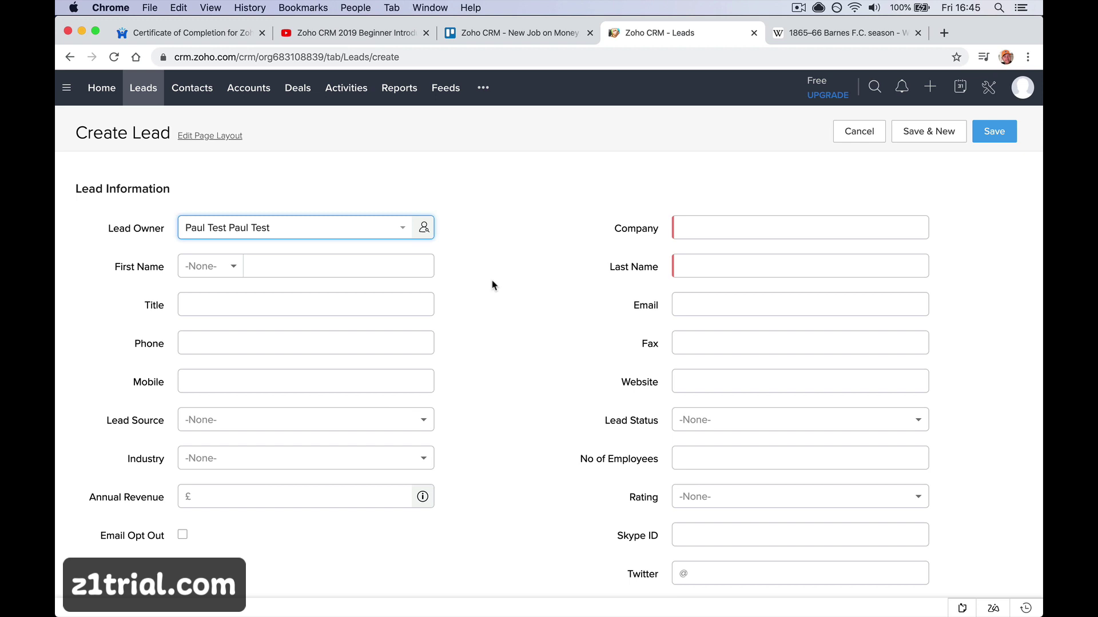
Enter company Barnes F.C. and set the salutation to Mr
click(729, 220)
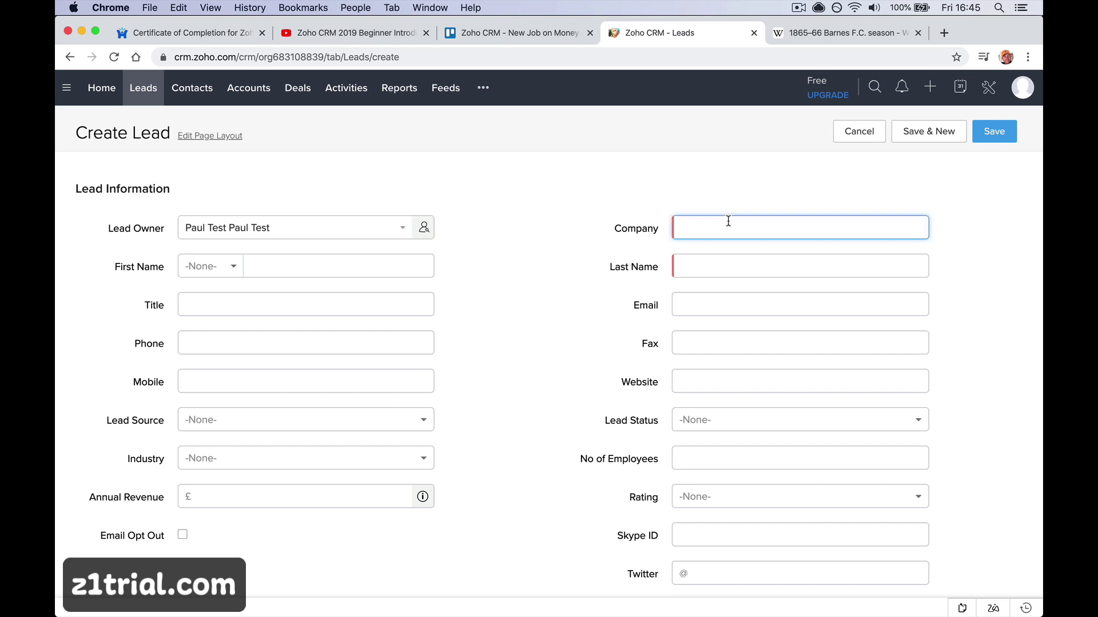
text(Barnes F.C.)
key(Tab)
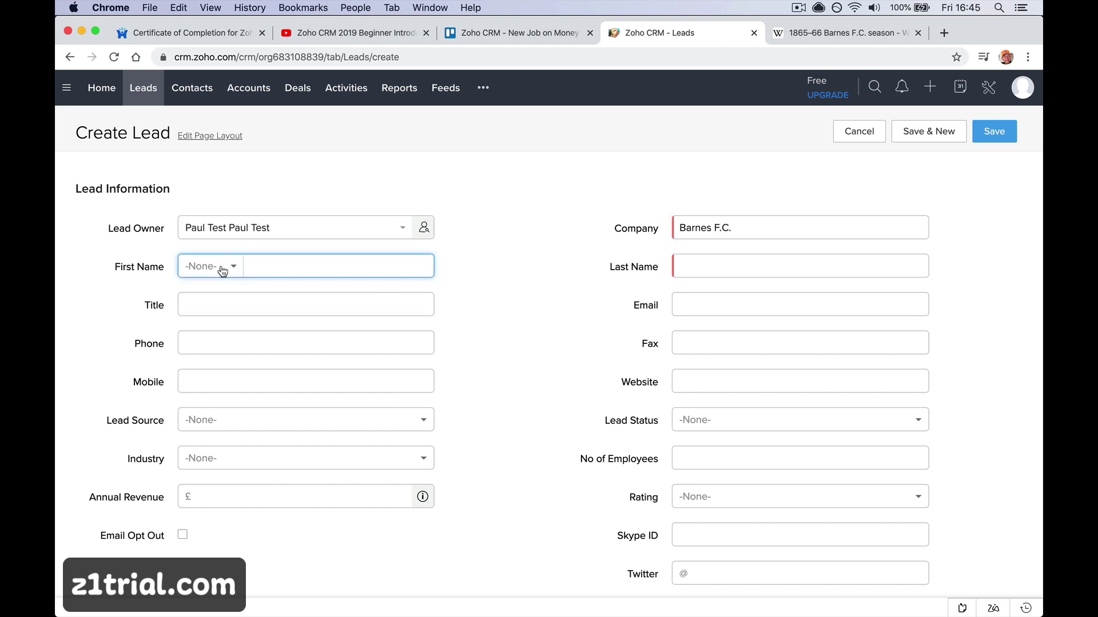
click(221, 272)
click(207, 304)
click(211, 267)
click(209, 311)
Check the Wikipedia tab, then enter the lead's first and last name
click(804, 40)
scroll(643, 160, left, 5)
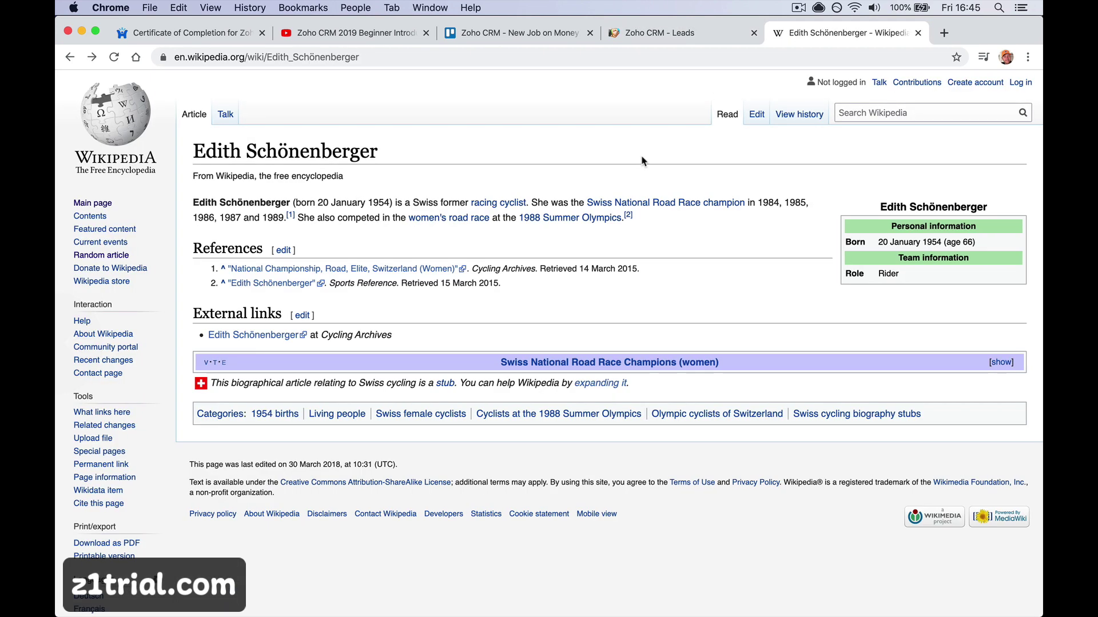
scroll(643, 161, left, 5)
scroll(642, 162, left, 5)
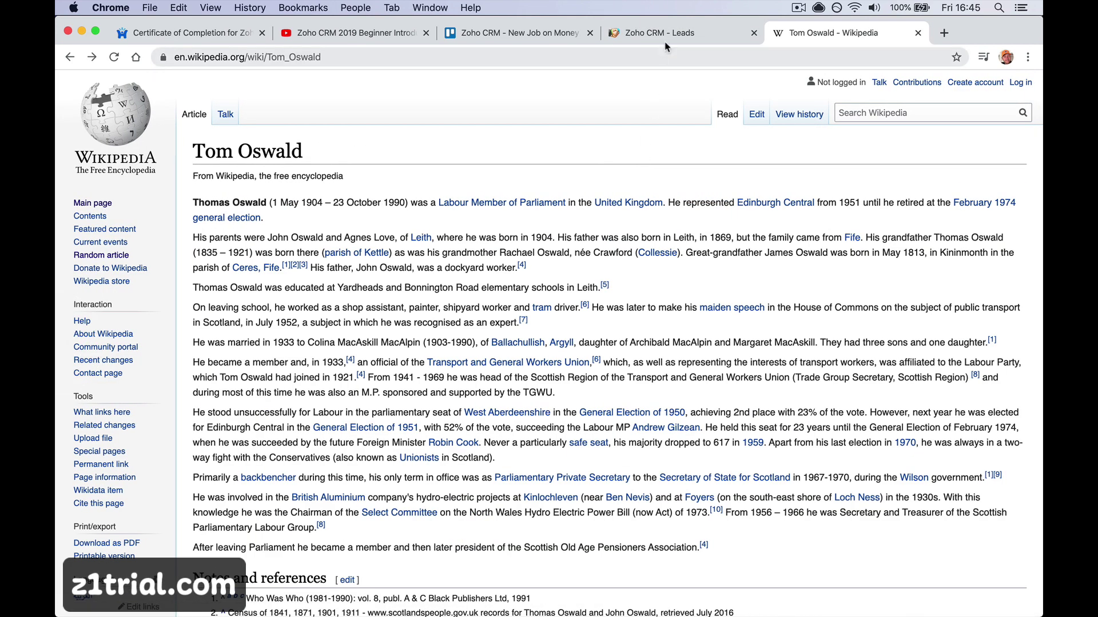
click(663, 37)
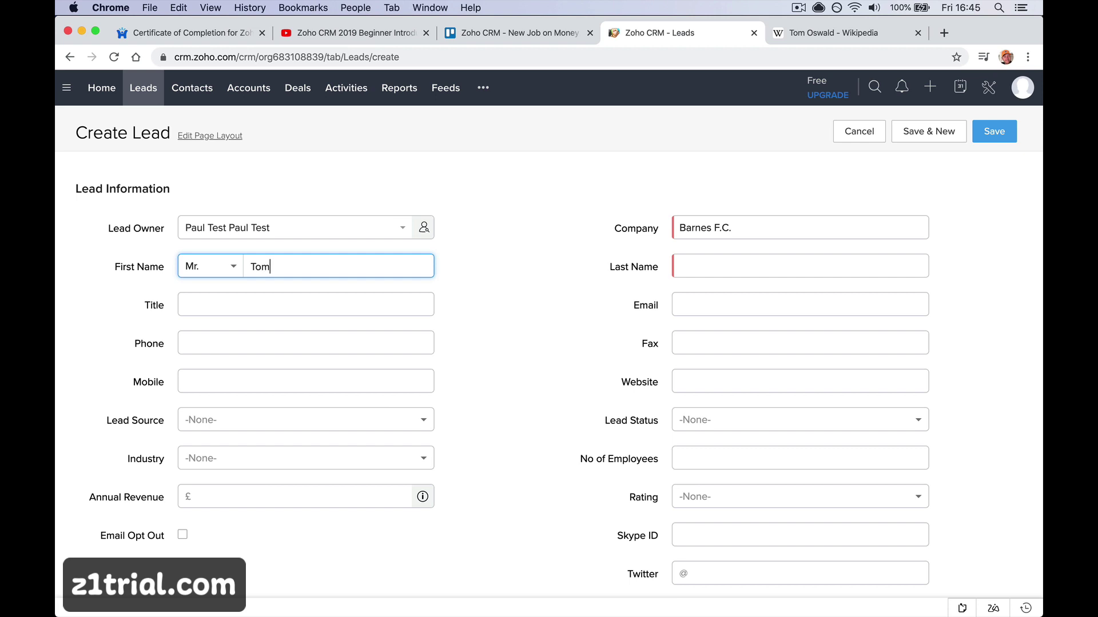
key(Tab)
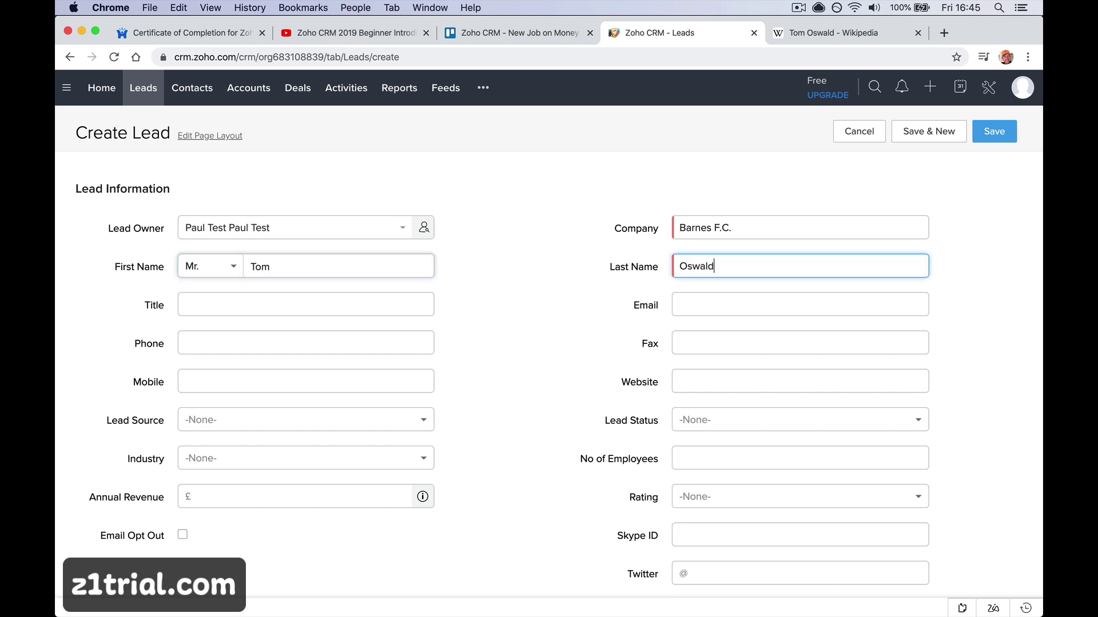
key(Tab)
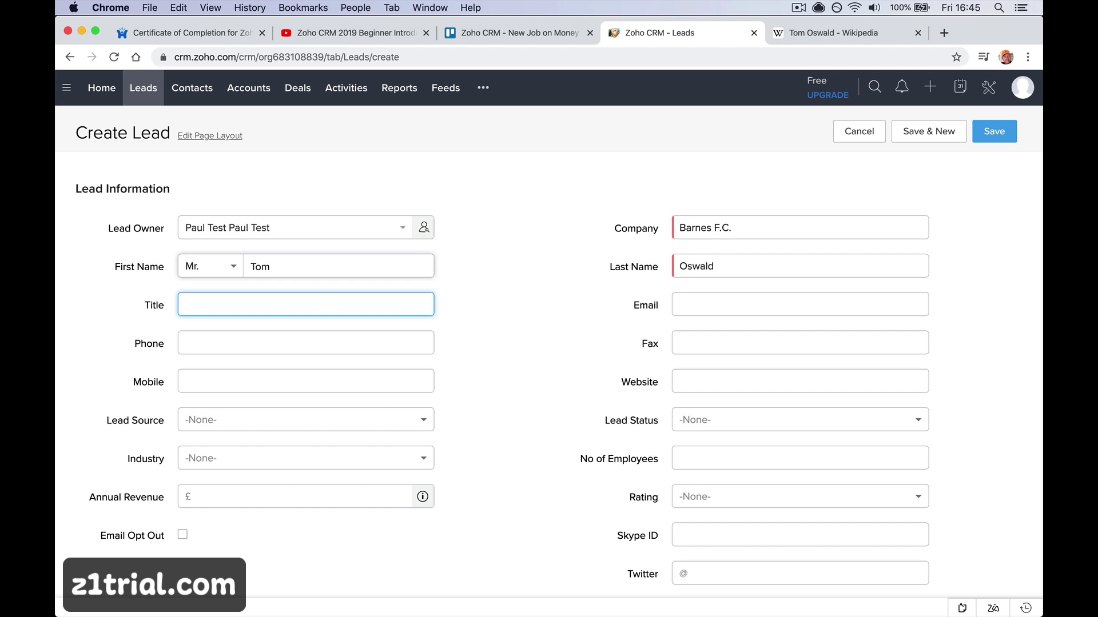
Add the description 'Interested in a new fire alarm in the club house.' and save the lead
scroll(549, 343, down, 10)
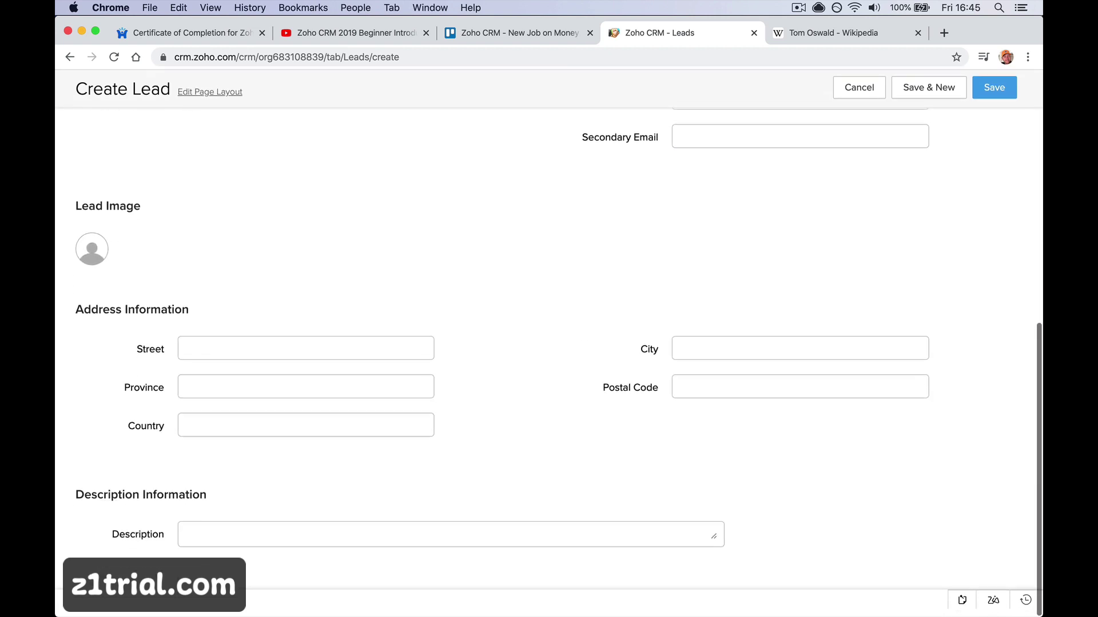
scroll(383, 430, up, 10)
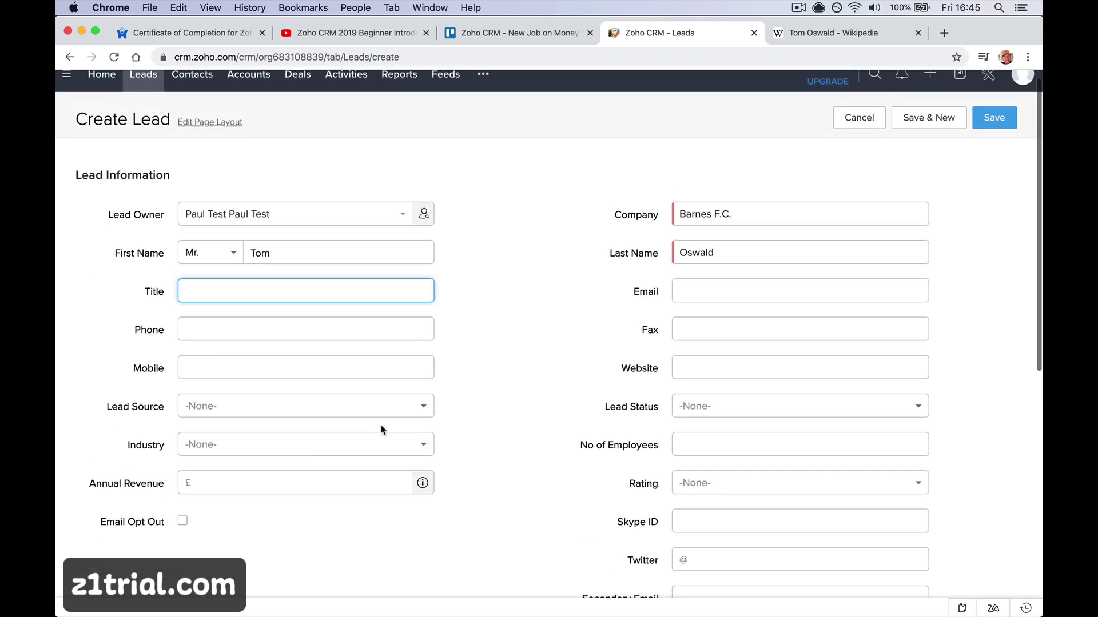
scroll(383, 429, up, 1)
scroll(382, 430, down, 10)
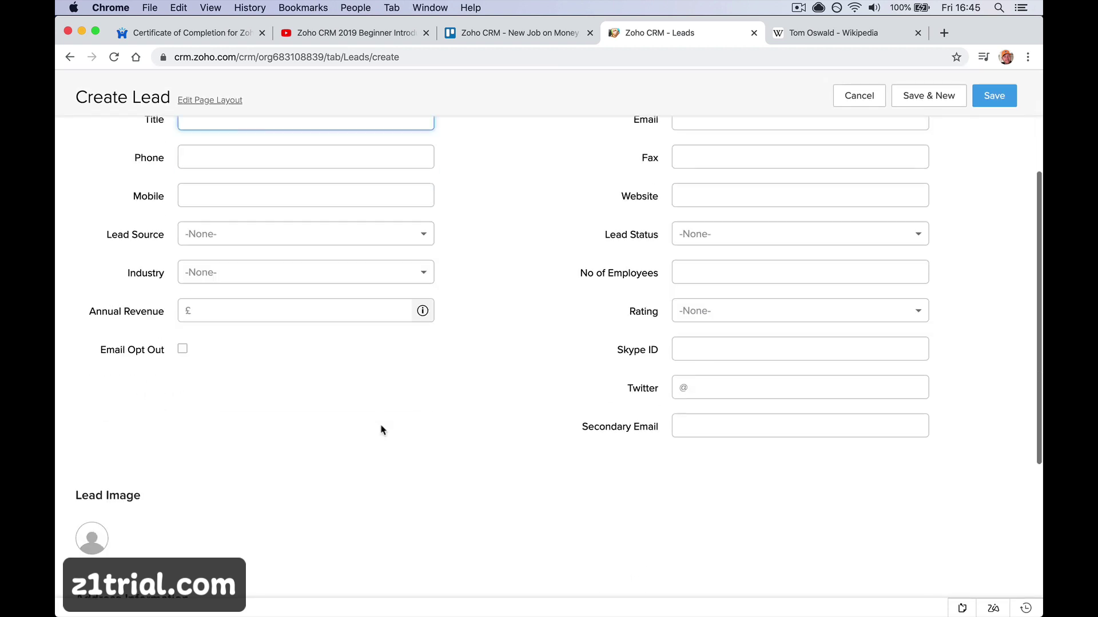
click(302, 547)
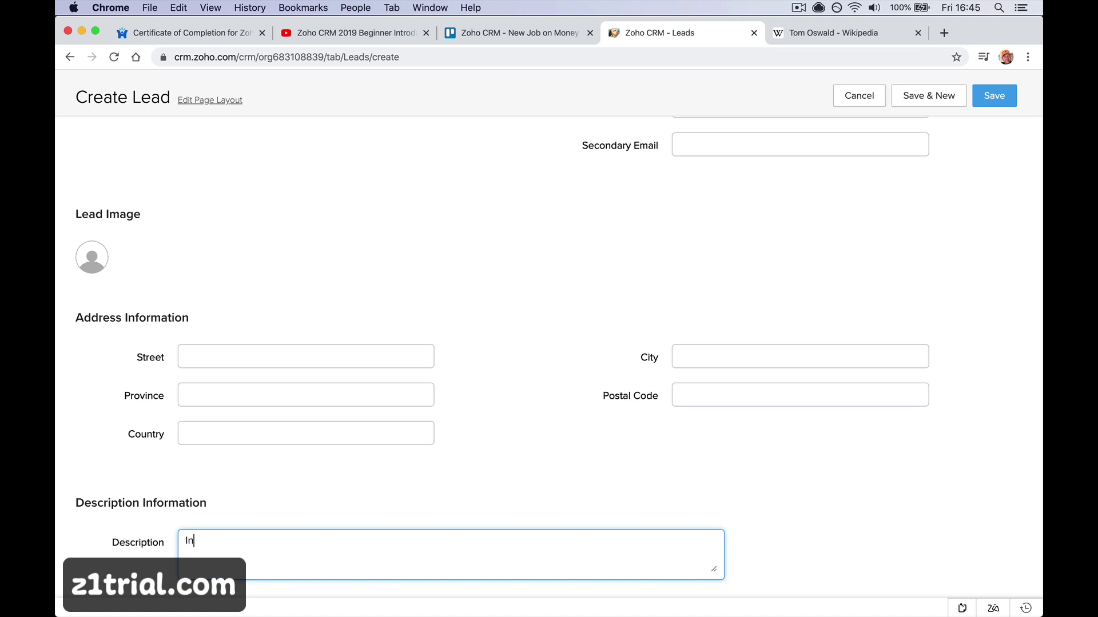
text(Interested in a new fire alarm in )
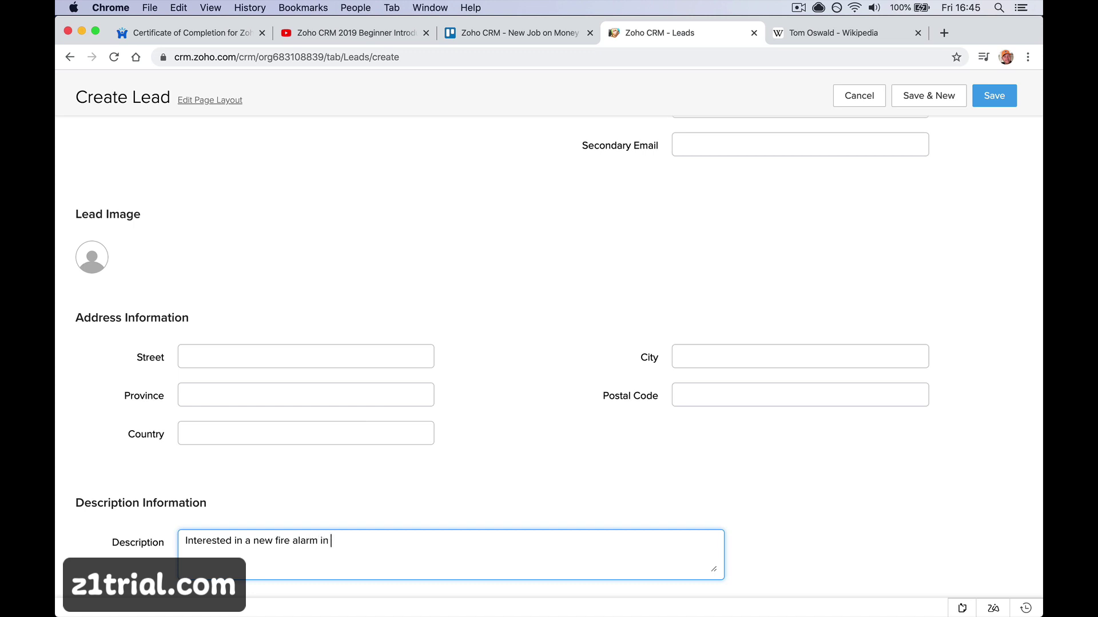
text(the club house.)
click(993, 98)
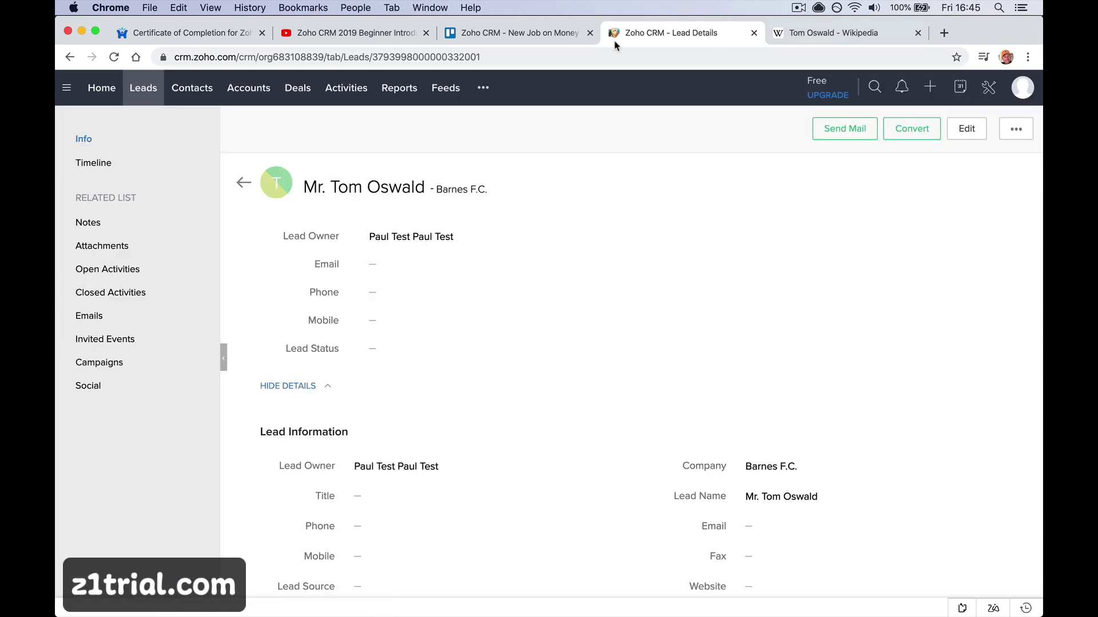
Open the Barnes F.C. lead from Leads and add a new Task under Open Activities
click(153, 94)
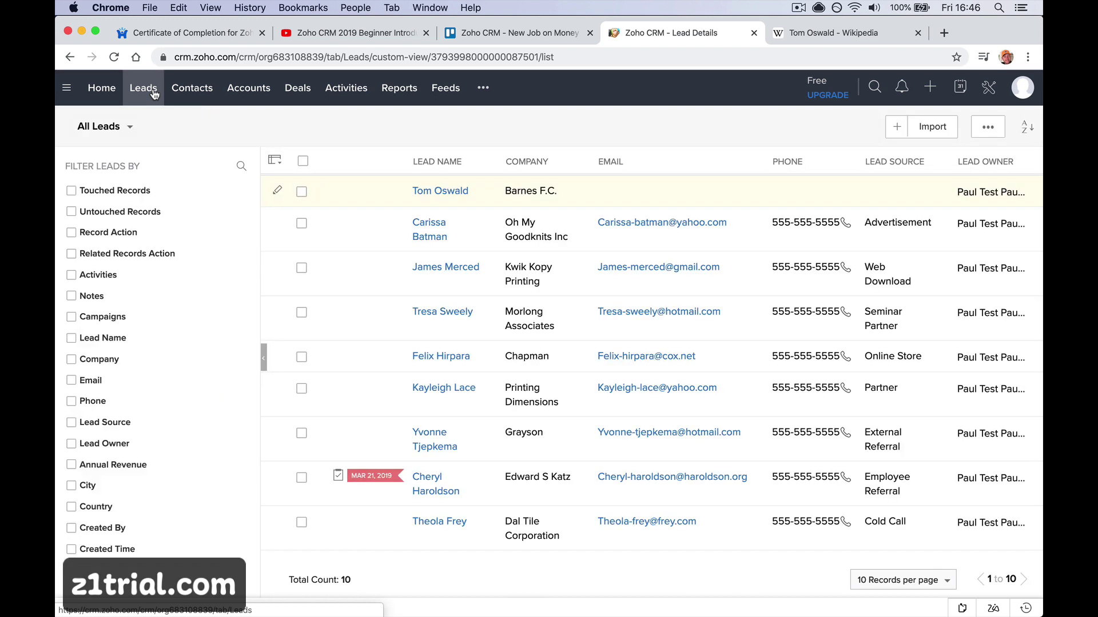
click(416, 192)
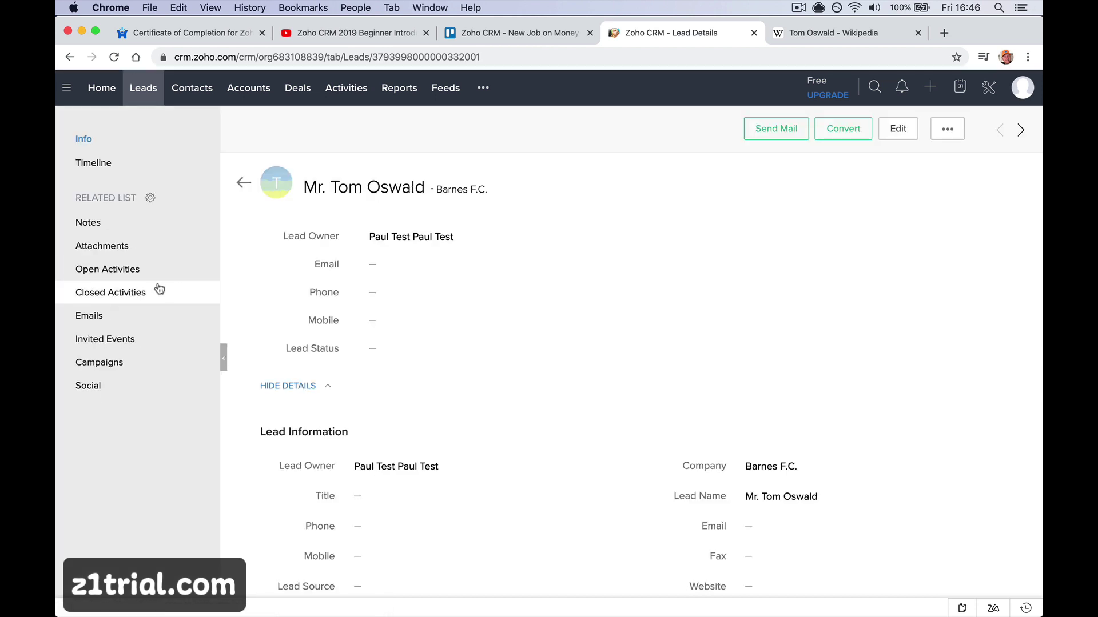
click(207, 270)
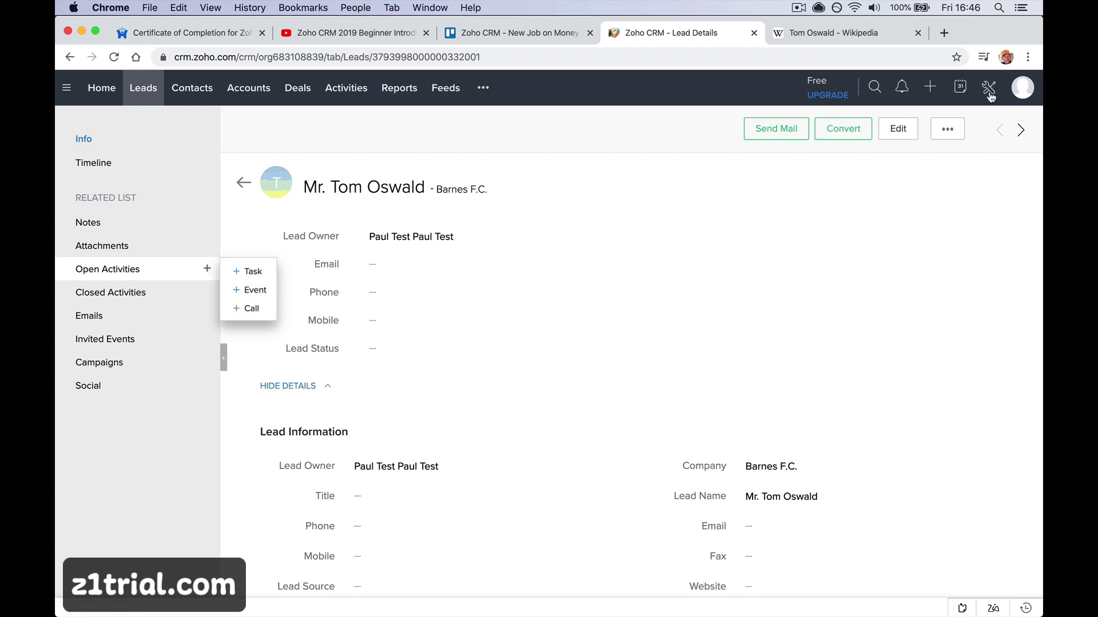
click(930, 86)
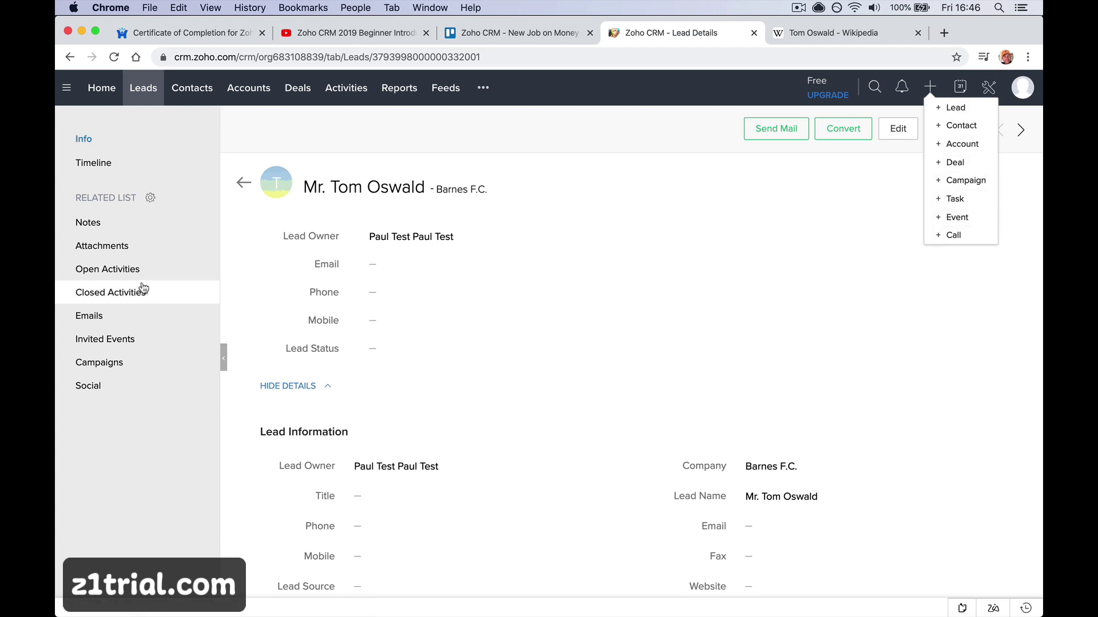
click(208, 270)
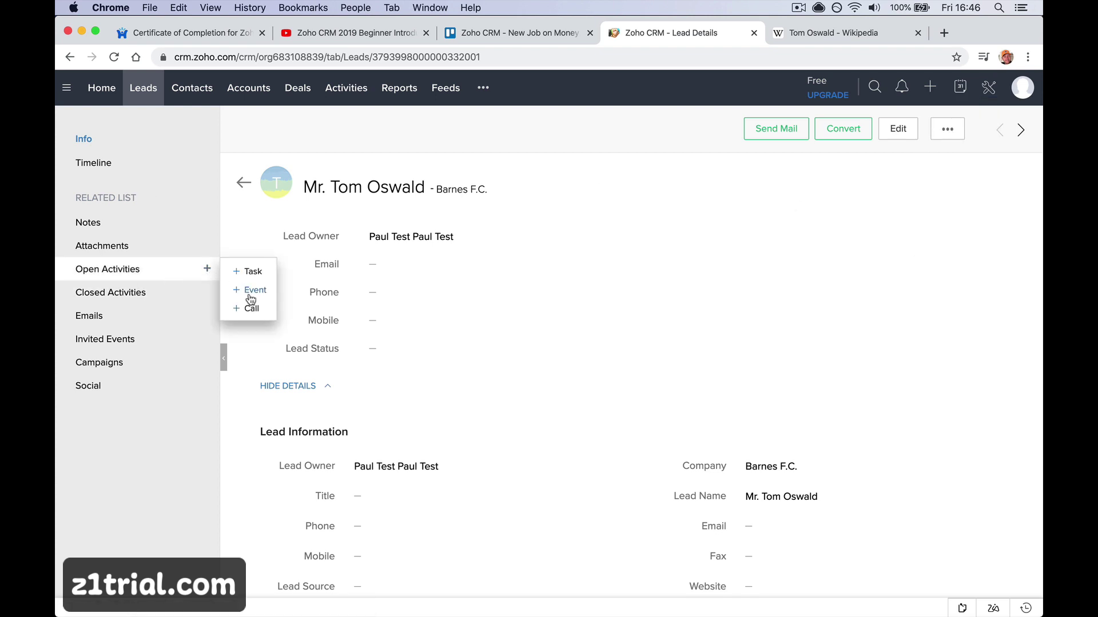
click(252, 272)
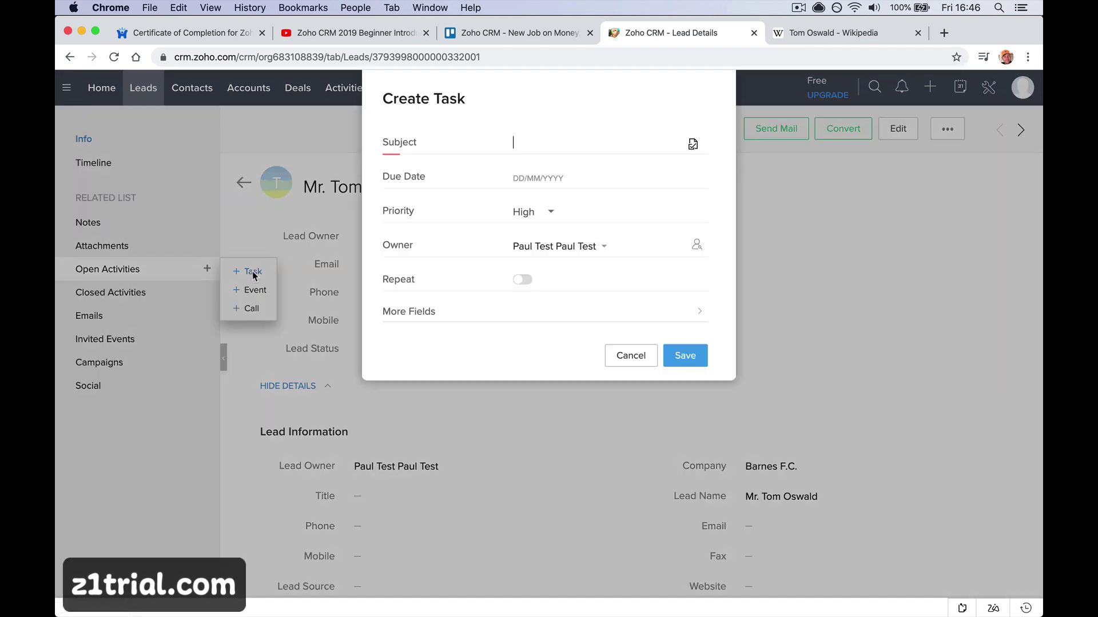
Give the task subject 'Find Contact Info', due date 14 Feb 2020 and High priority
text(Find Cotacd)
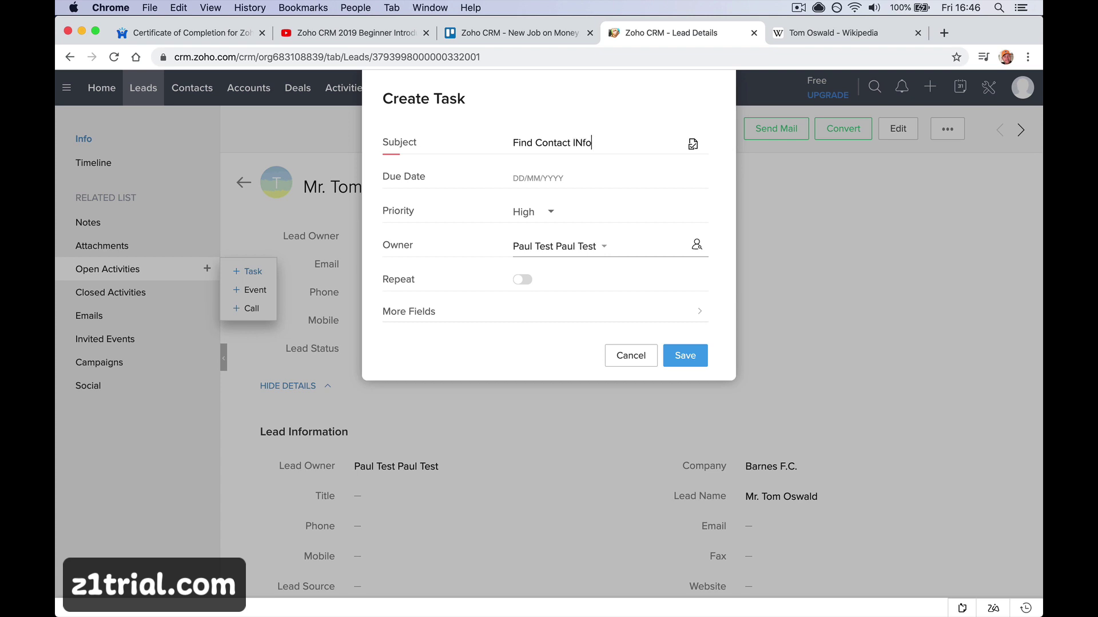
text( Info)
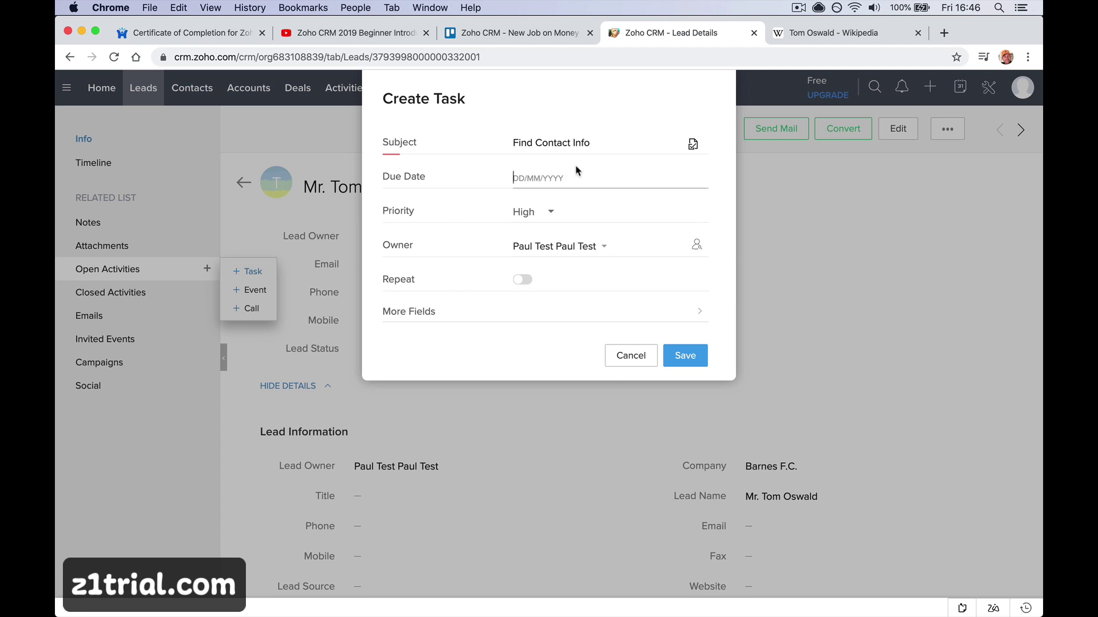
click(574, 178)
click(606, 279)
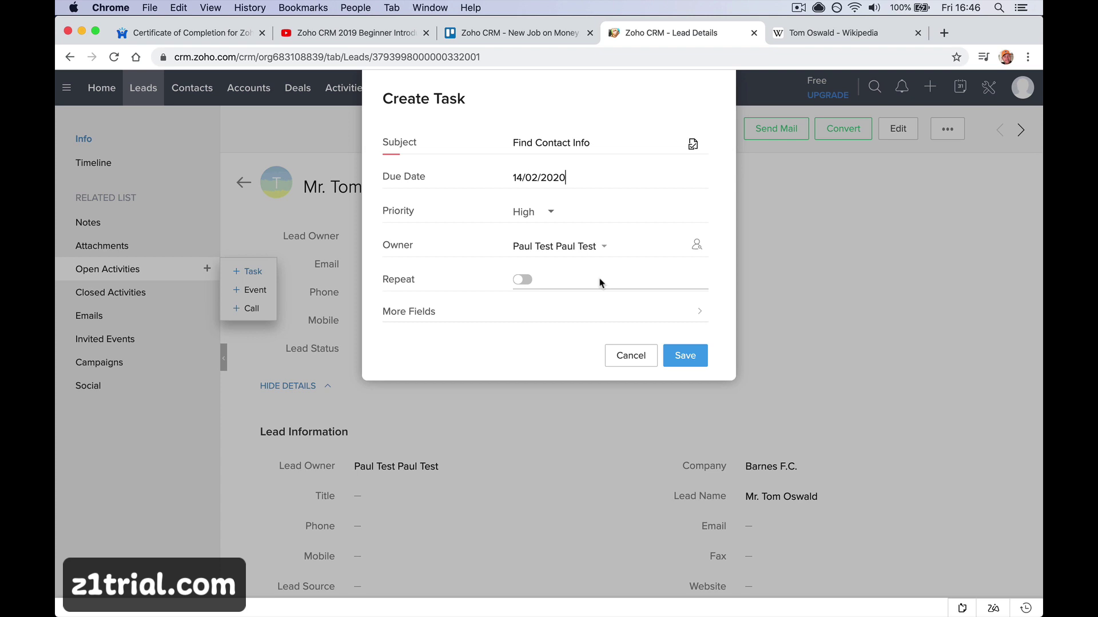
click(550, 213)
click(550, 234)
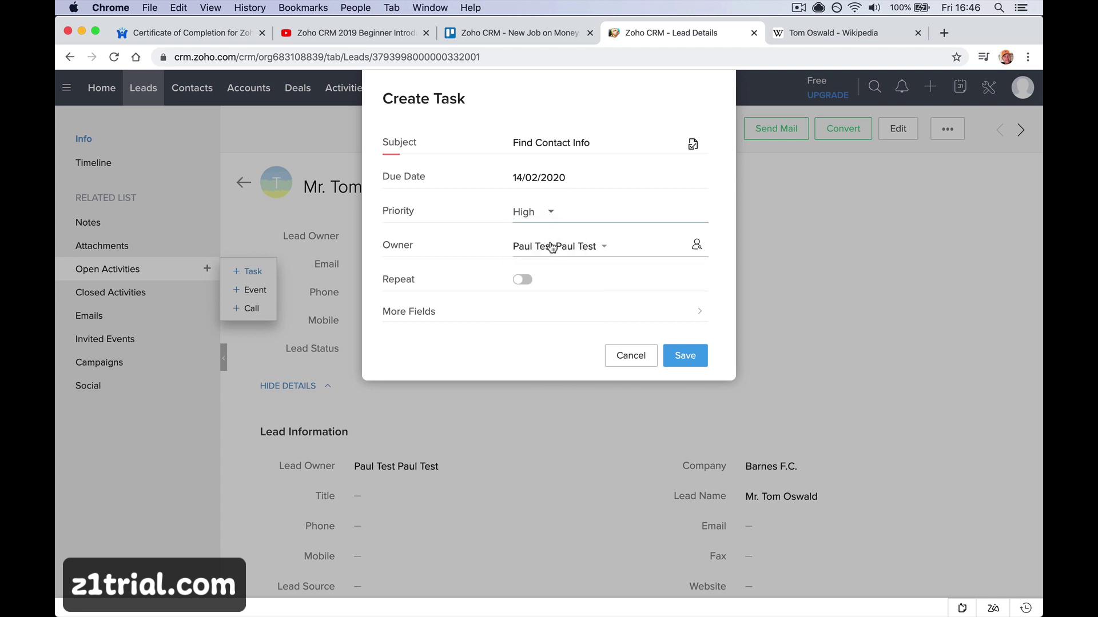
Add the description 'Find out contact info.' under More Fields and save the task
click(540, 315)
click(547, 250)
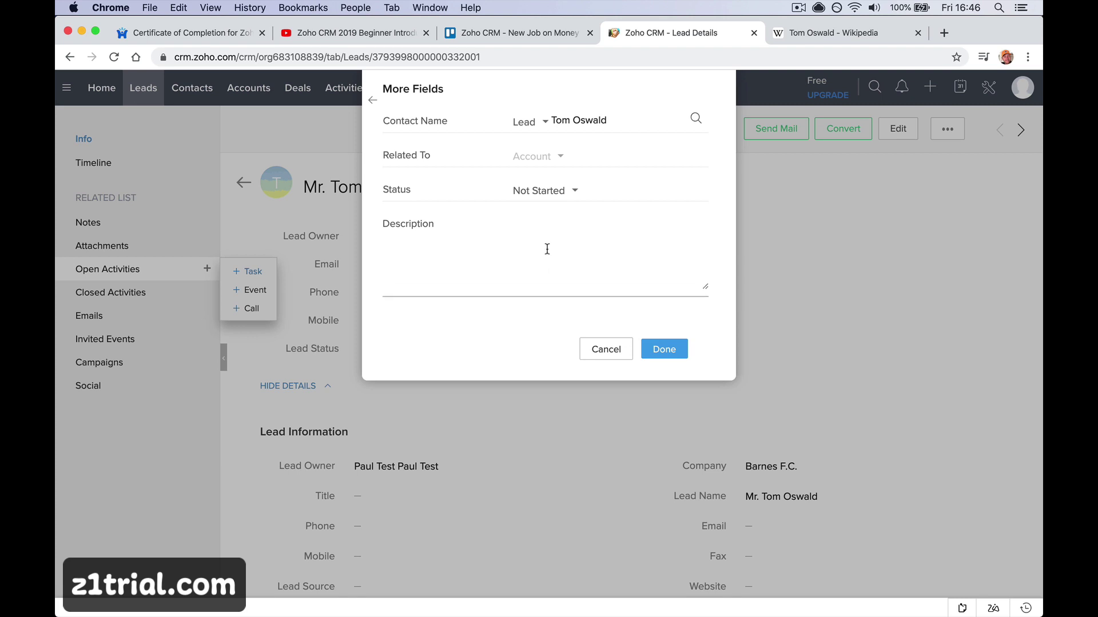
text(Di)
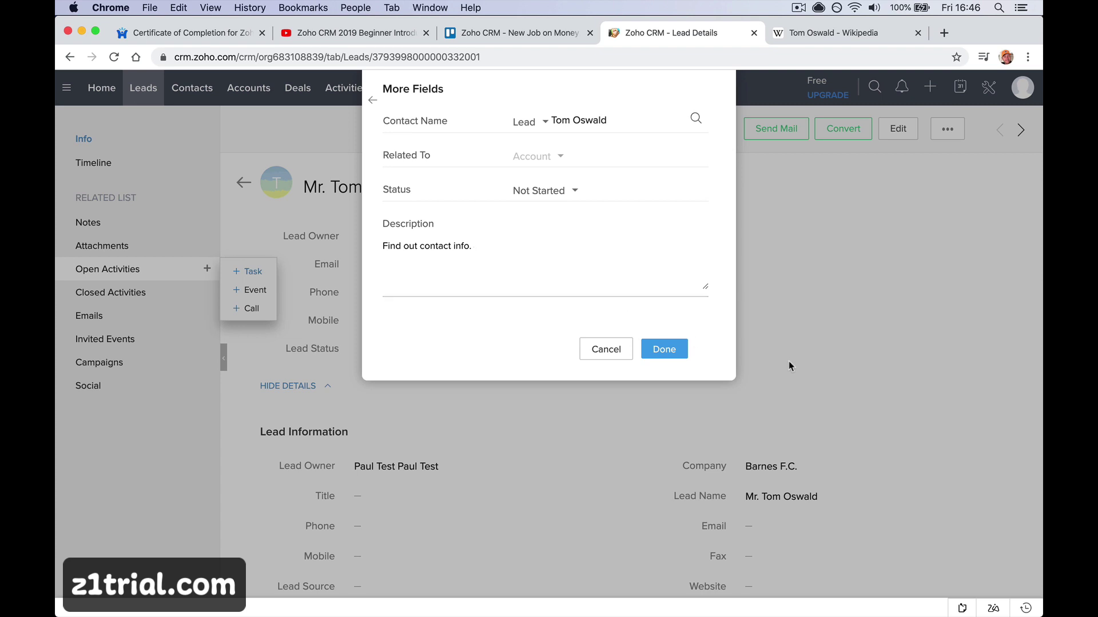
click(663, 349)
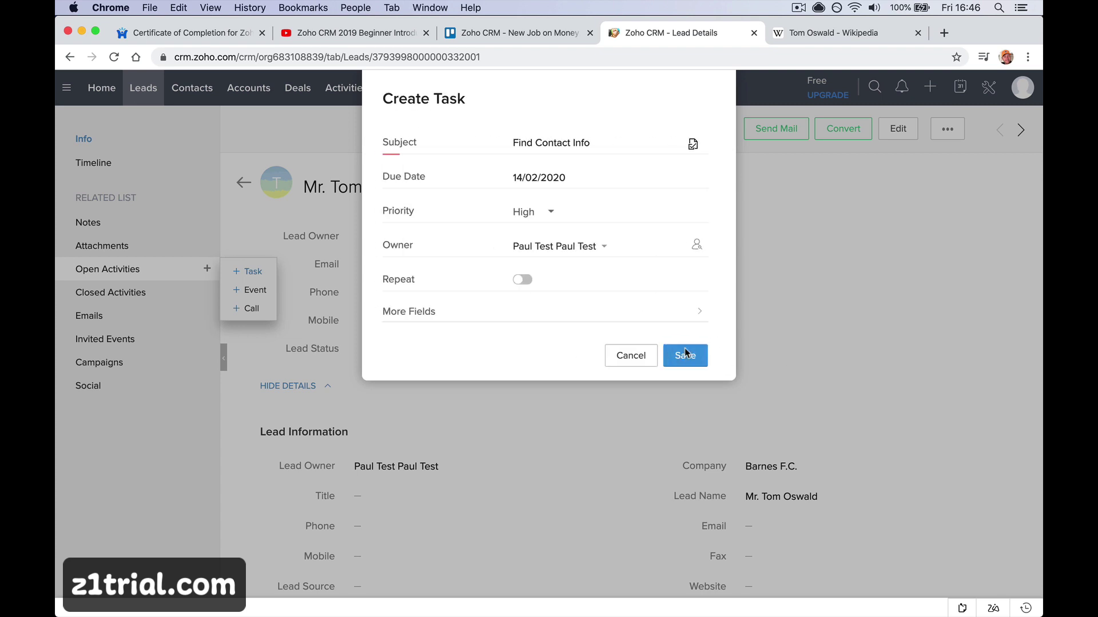
click(684, 349)
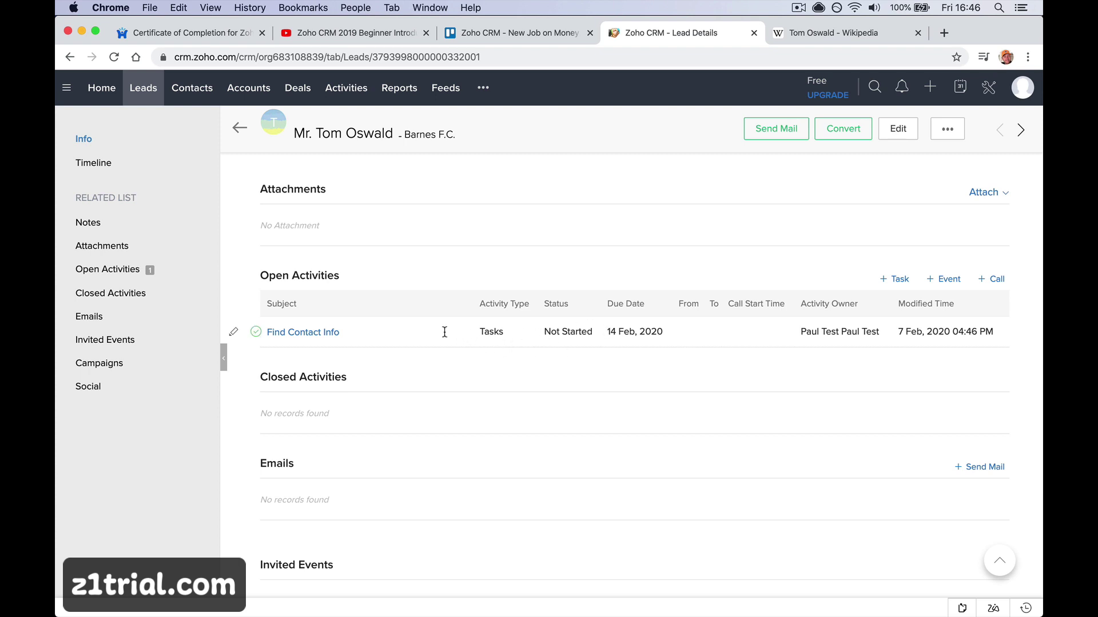
From Home, open the Find Contact Info task, then its linked Barnes F.C. lead record
click(355, 86)
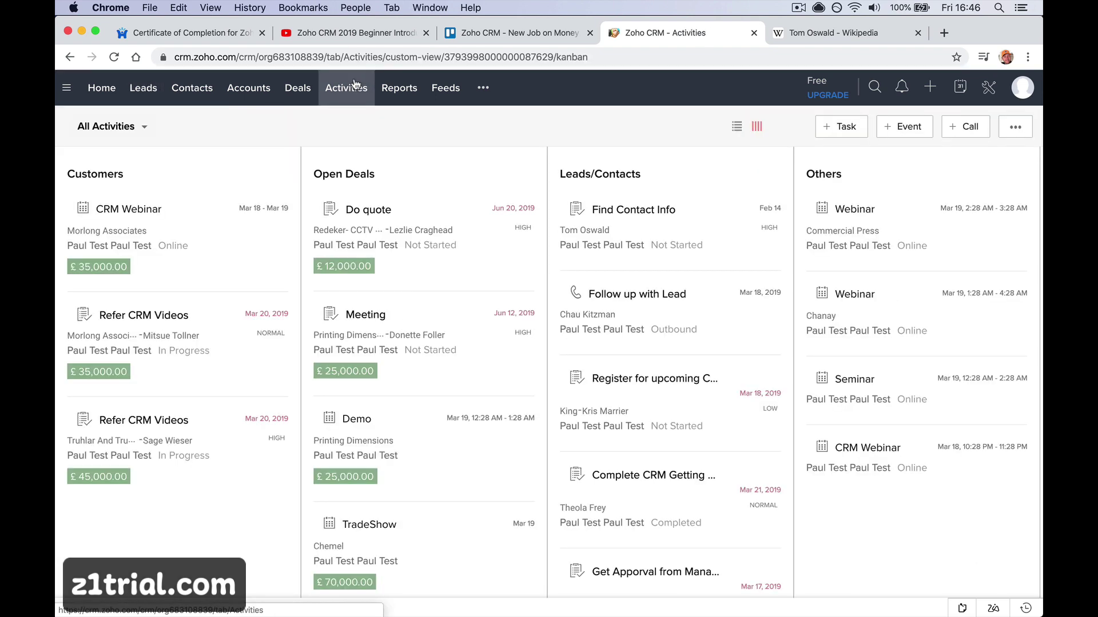
mouse_move(283, 276)
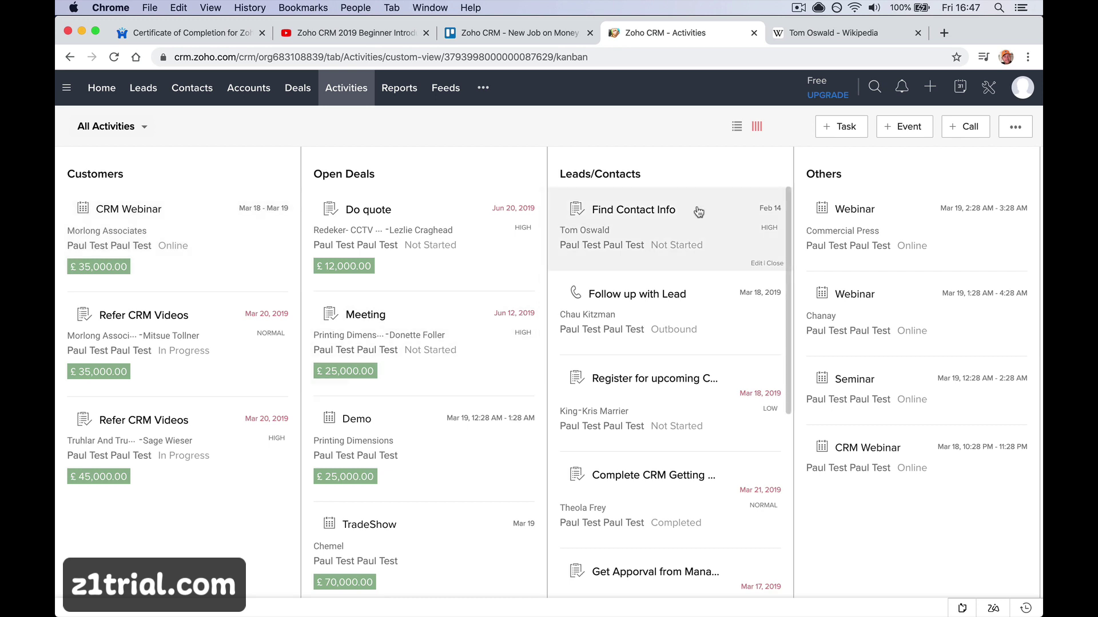
click(102, 84)
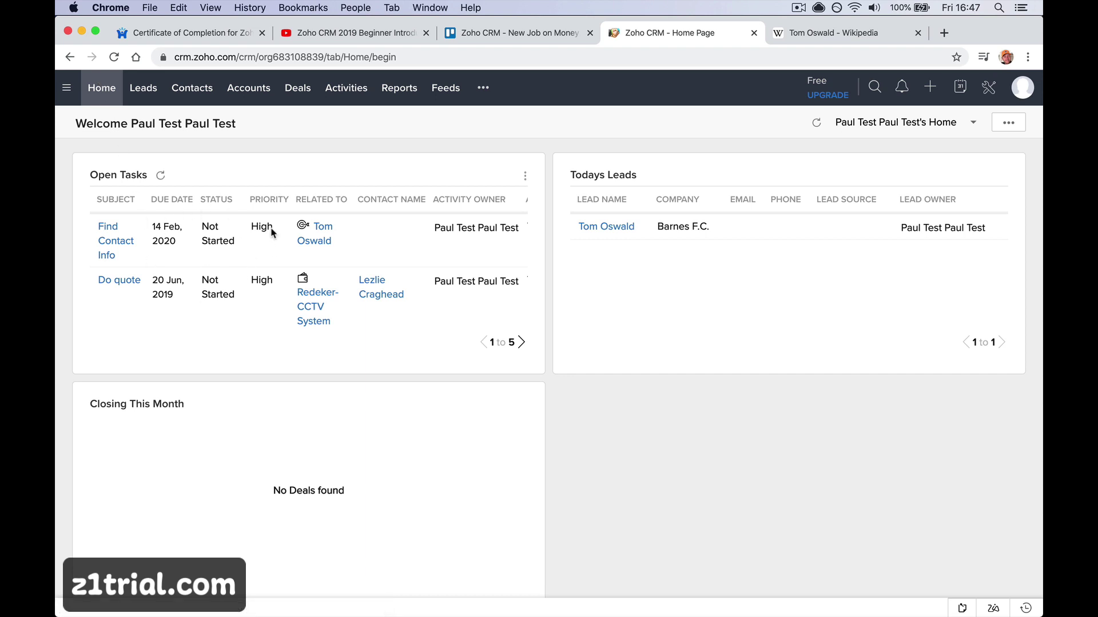
click(120, 248)
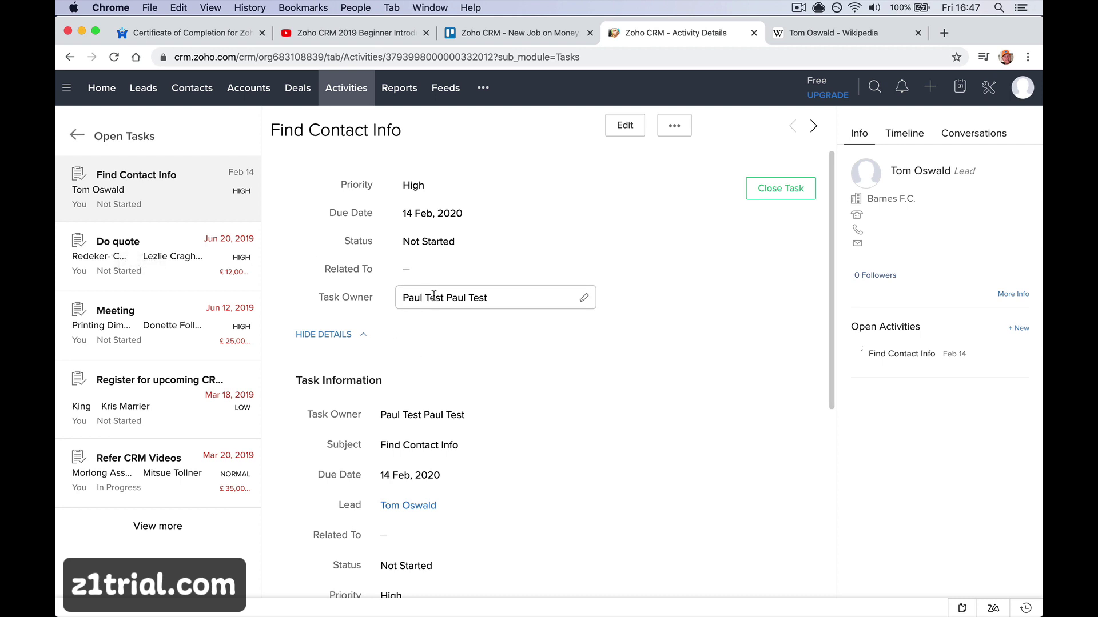
mouse_move(534, 293)
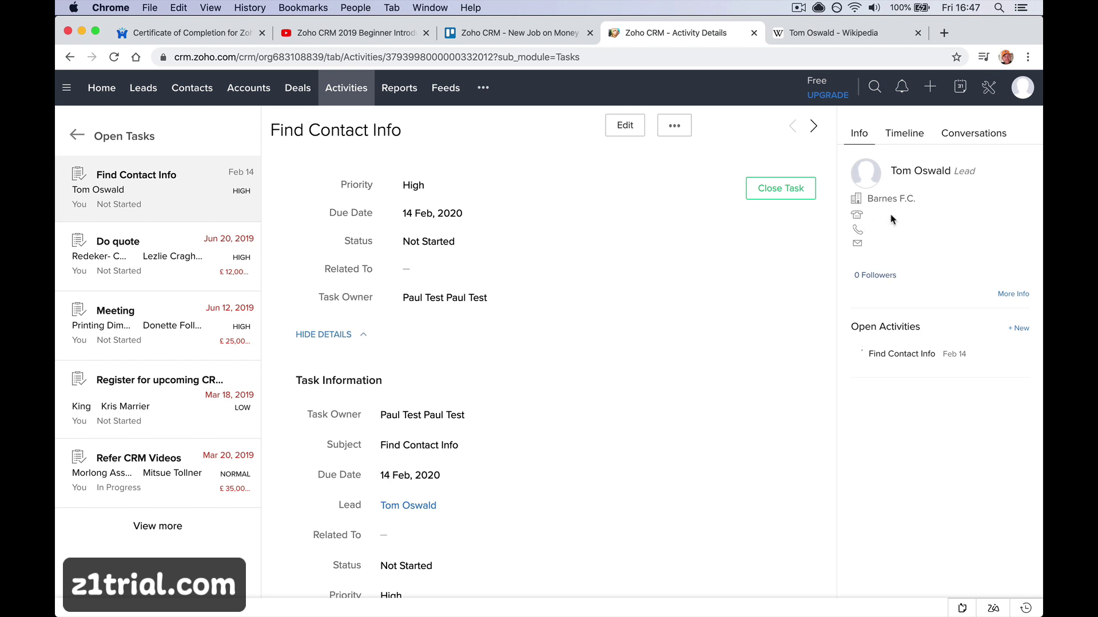
click(921, 171)
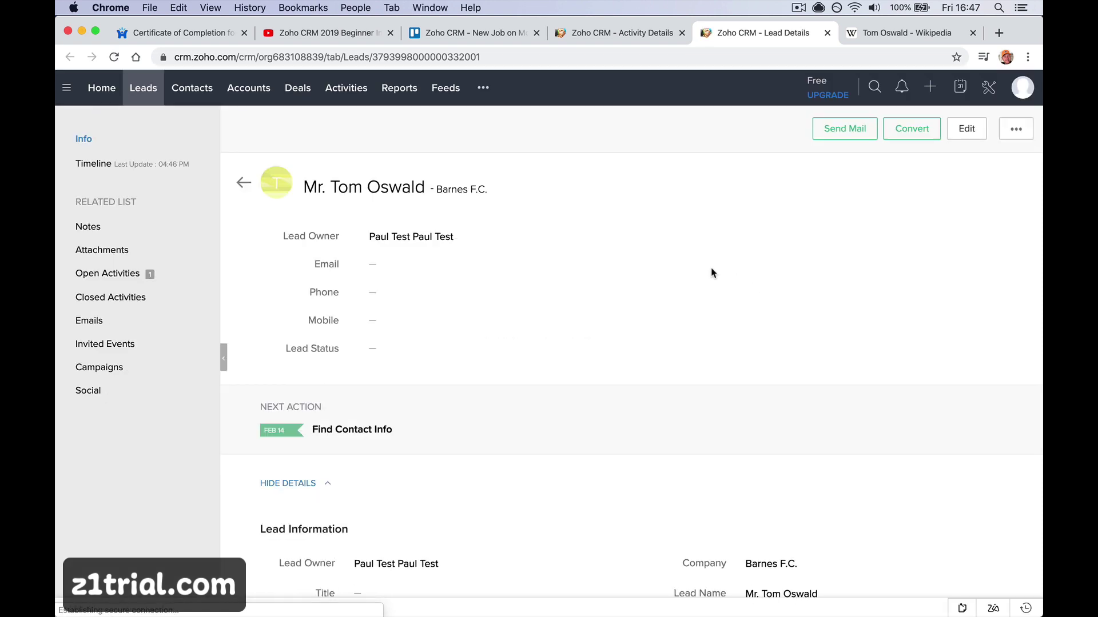
Fill in the lead's email address and phone number inline
click(550, 265)
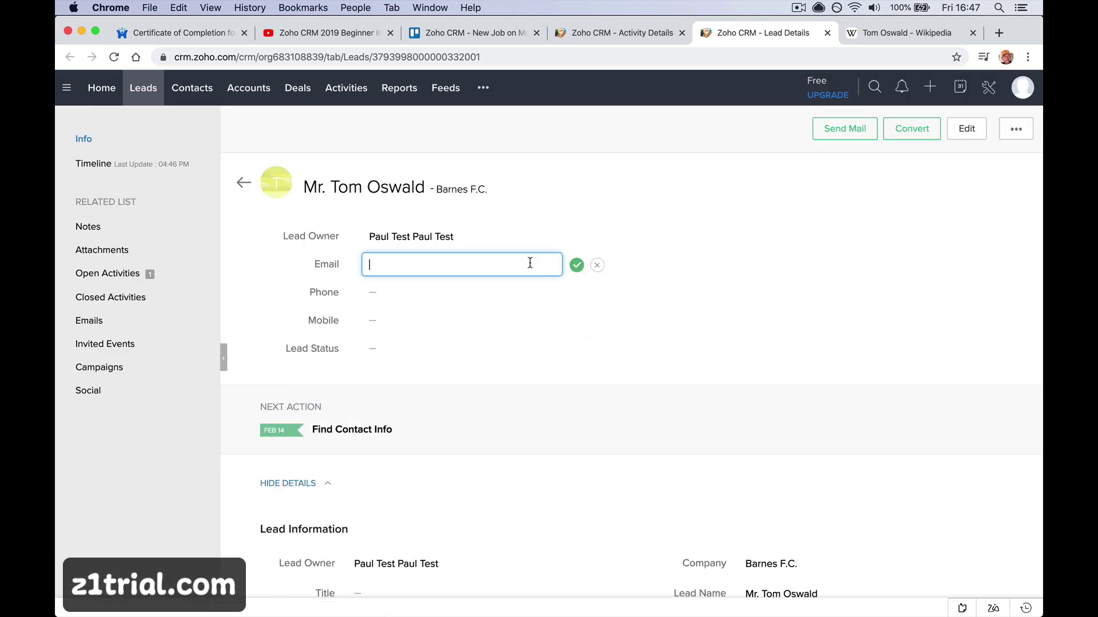
click(576, 266)
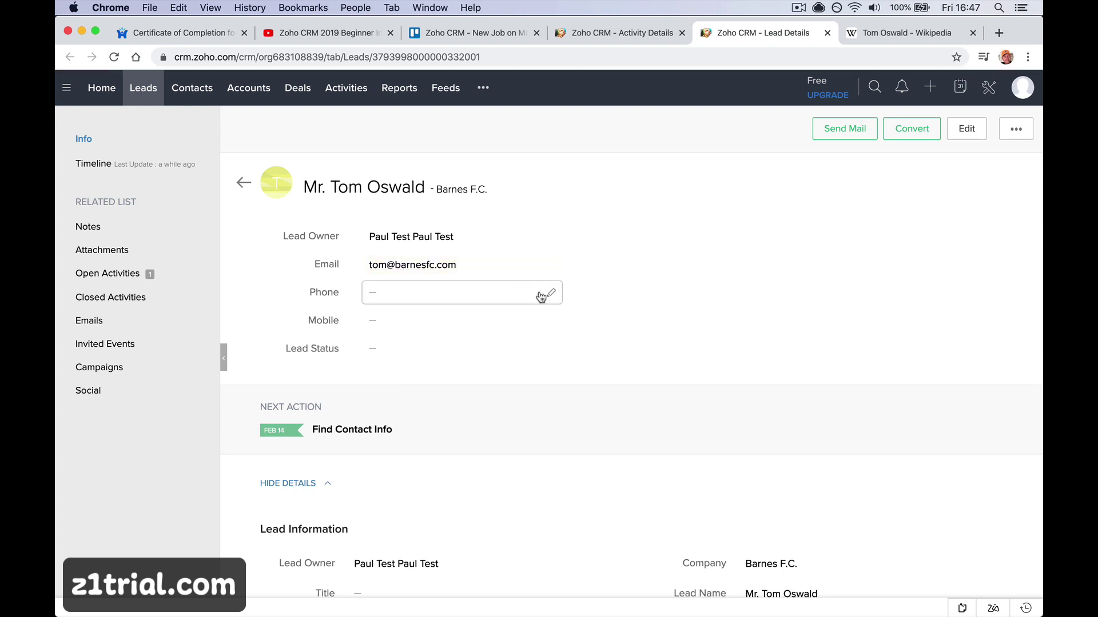
click(550, 296)
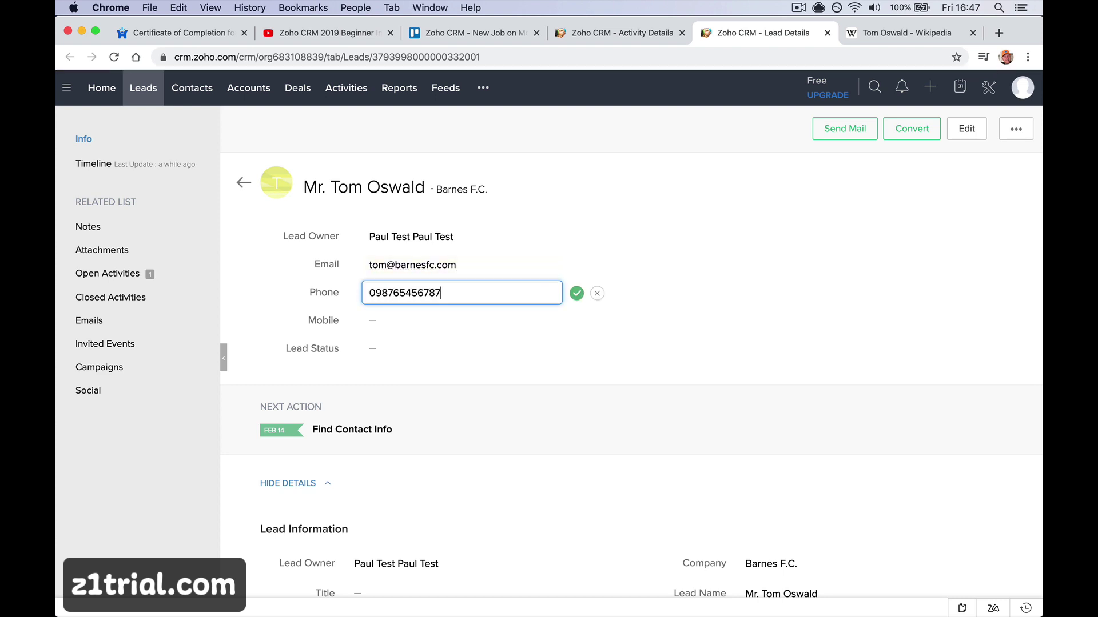
click(577, 295)
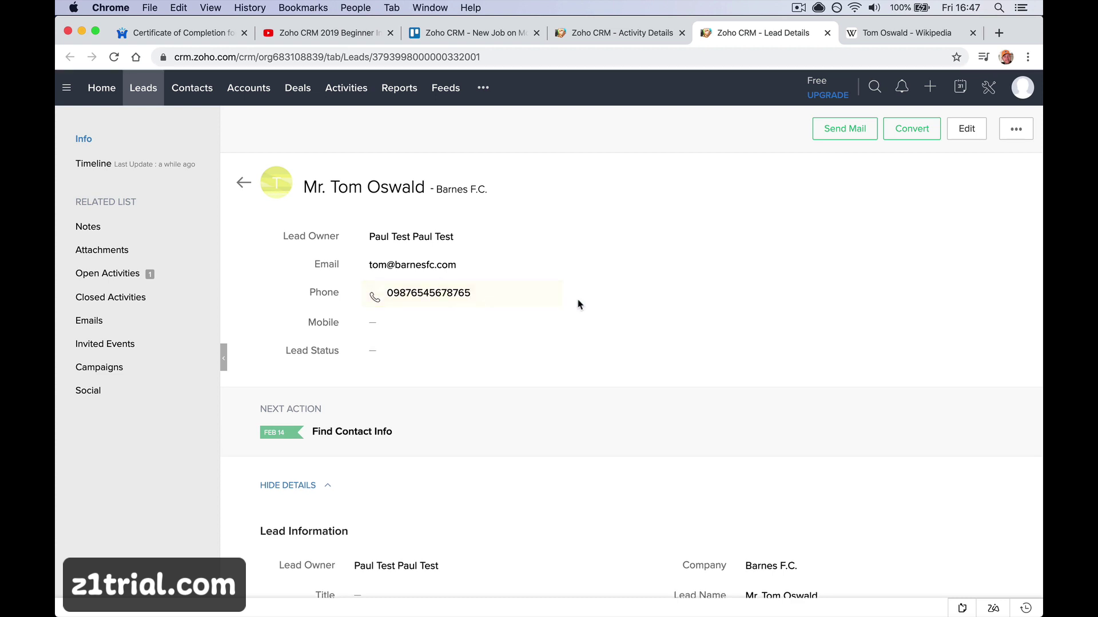
Set Lead Status to Contacted and return to the Find Contact Info task tab
click(551, 351)
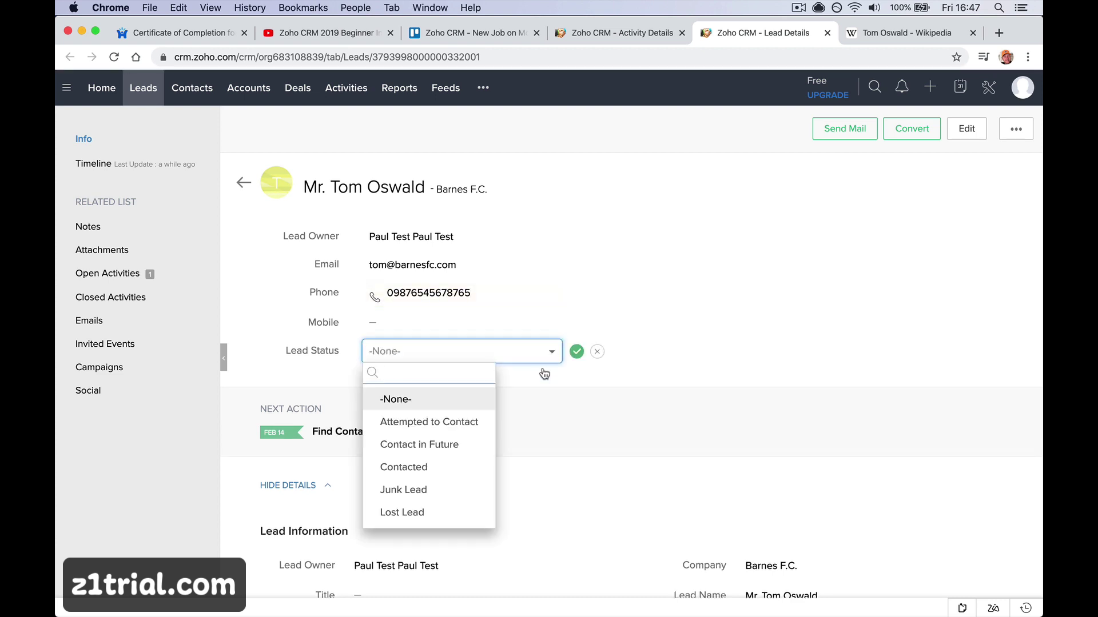
click(478, 467)
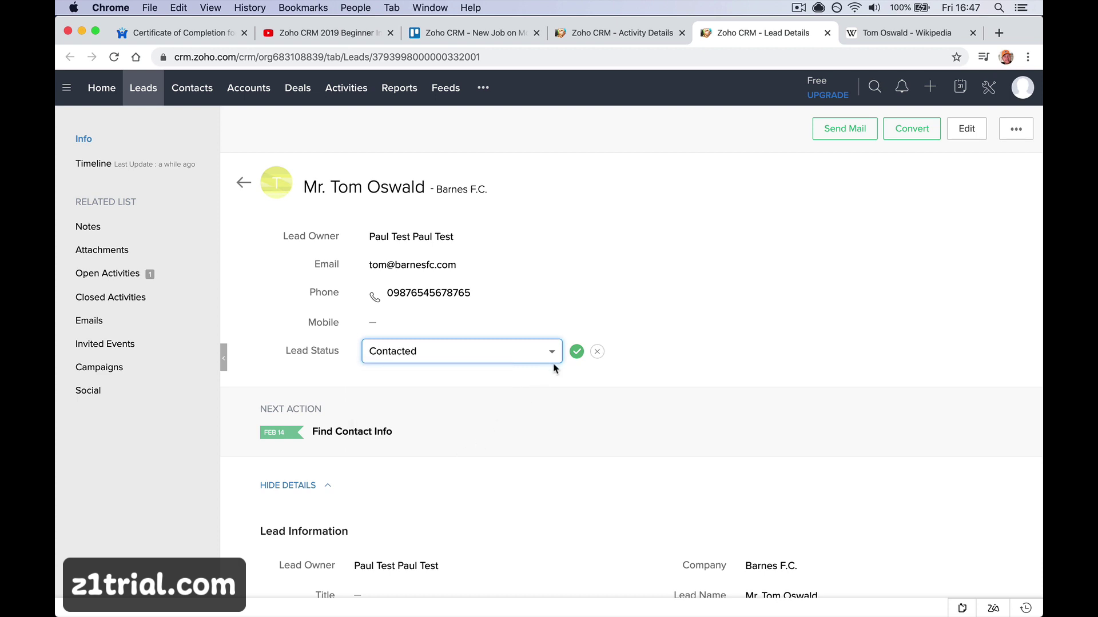
click(576, 352)
scroll(521, 385, down, 5)
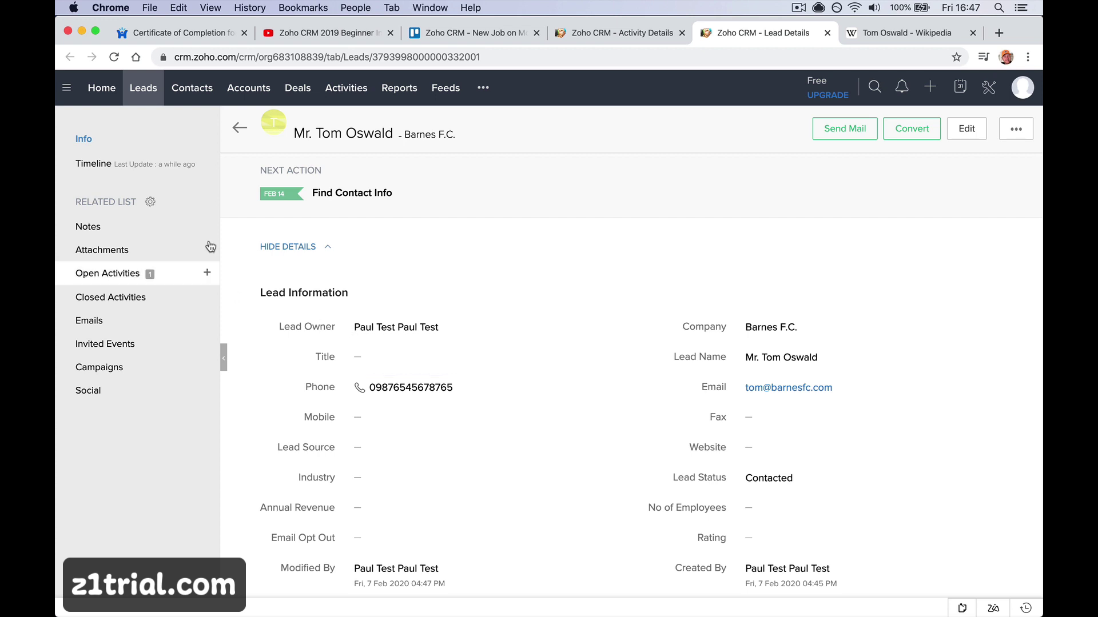
click(606, 43)
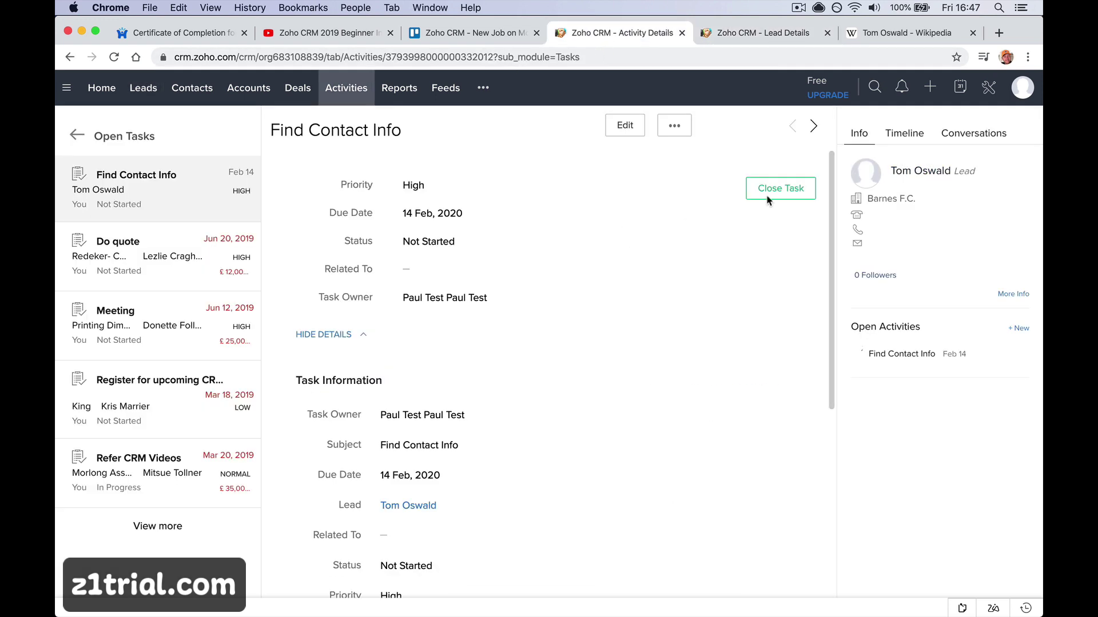
Mark the Find Contact Info task as Completed and return to the Barnes F.C. lead page
click(793, 193)
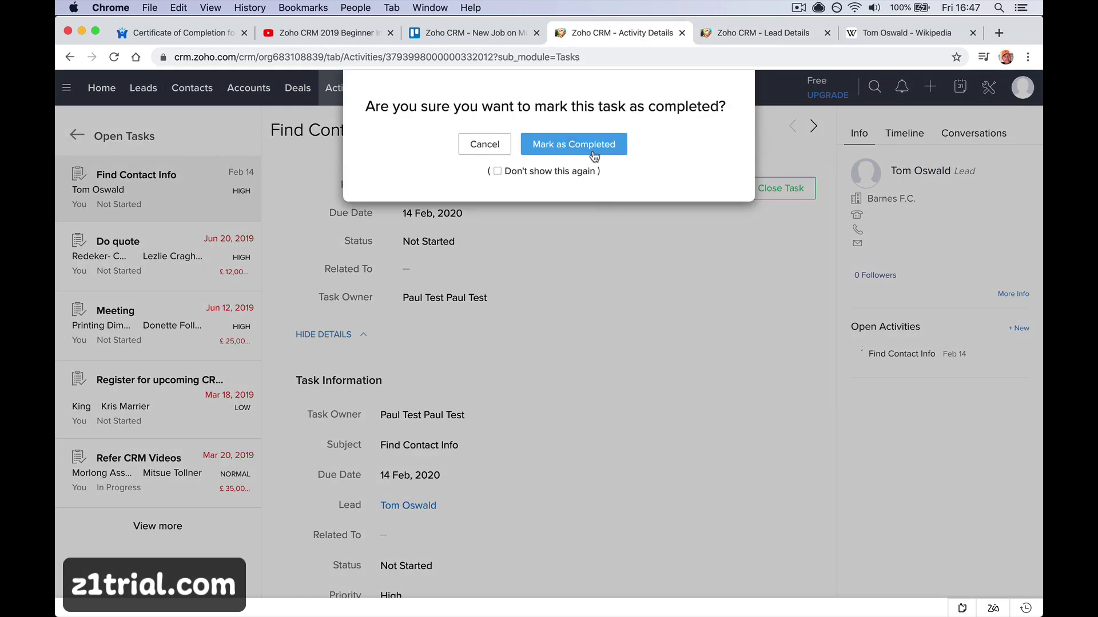
click(593, 151)
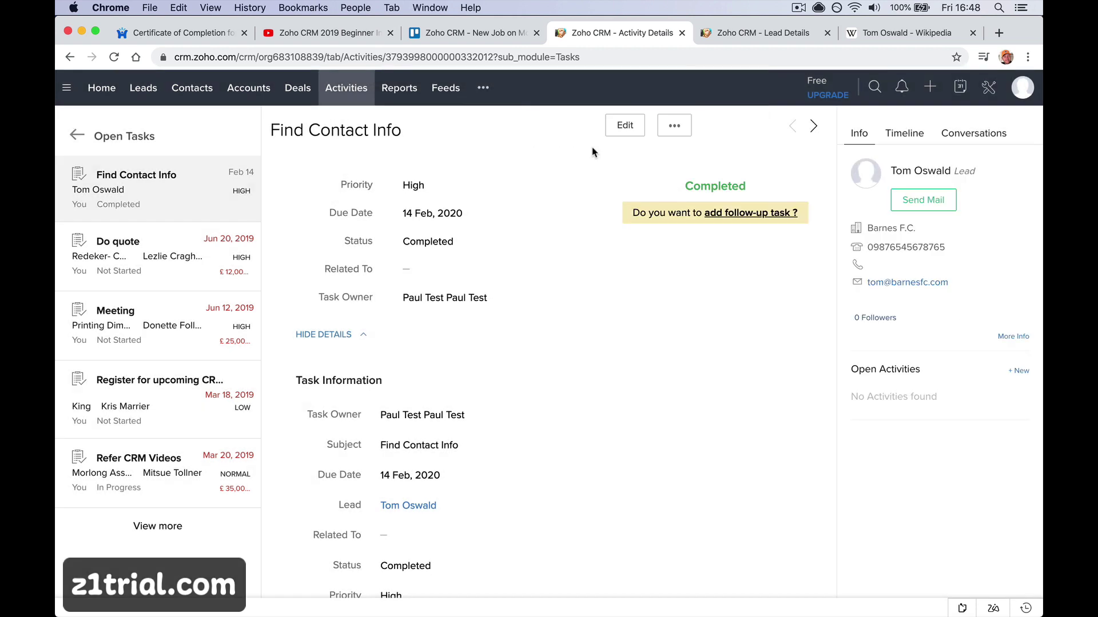
click(743, 34)
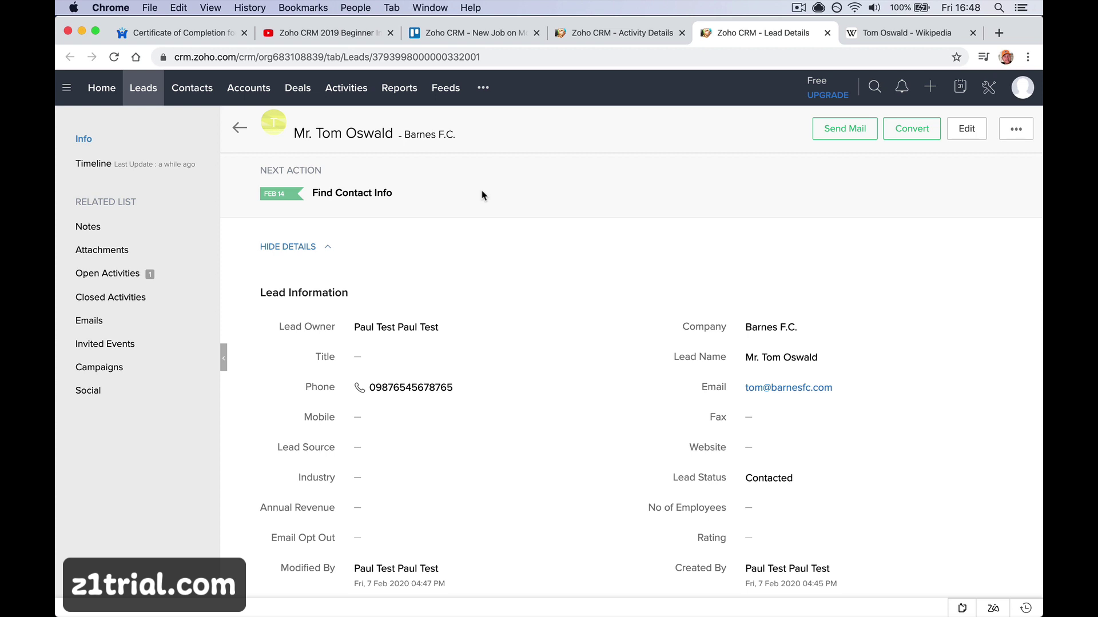
click(207, 273)
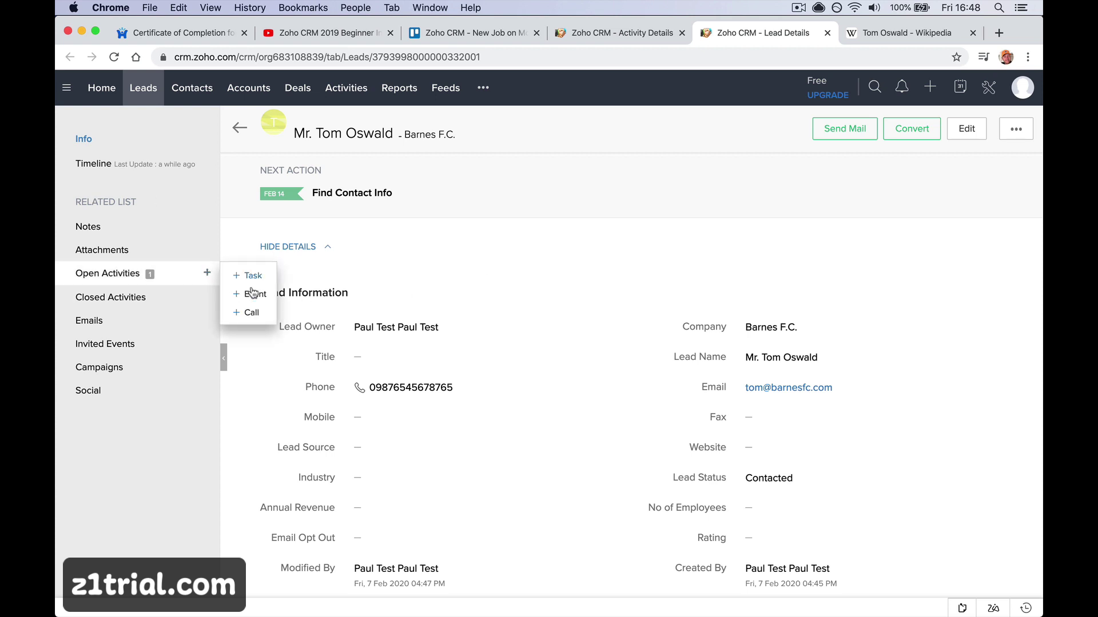
click(246, 318)
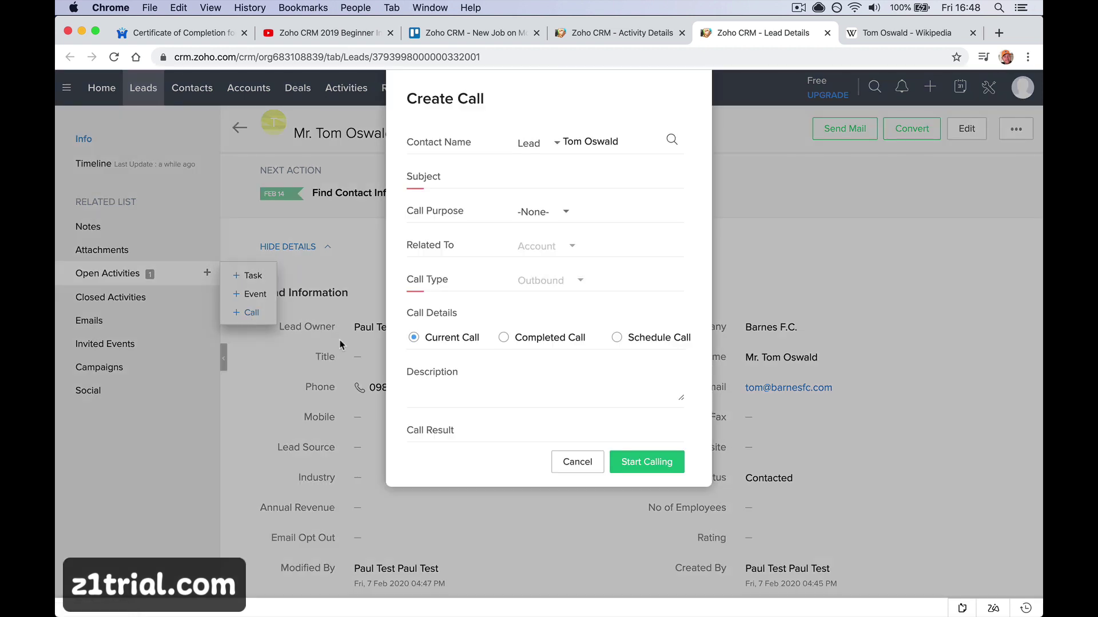
click(572, 461)
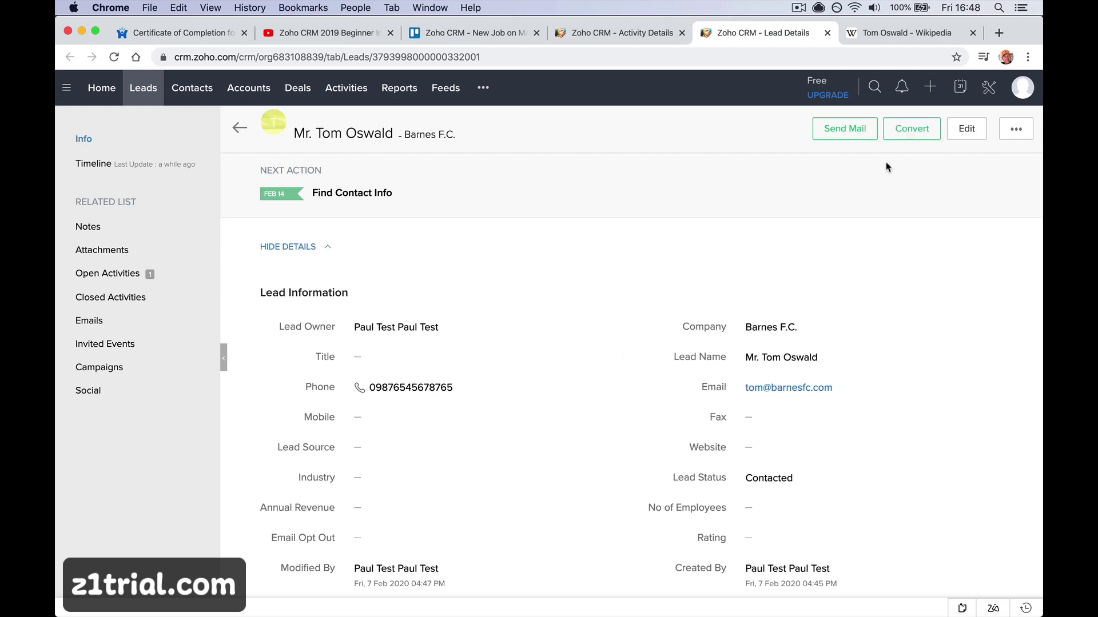
Start converting the lead with a new deal 'Barnes F.C. - New Fire Alarm' of amount 10000
click(912, 136)
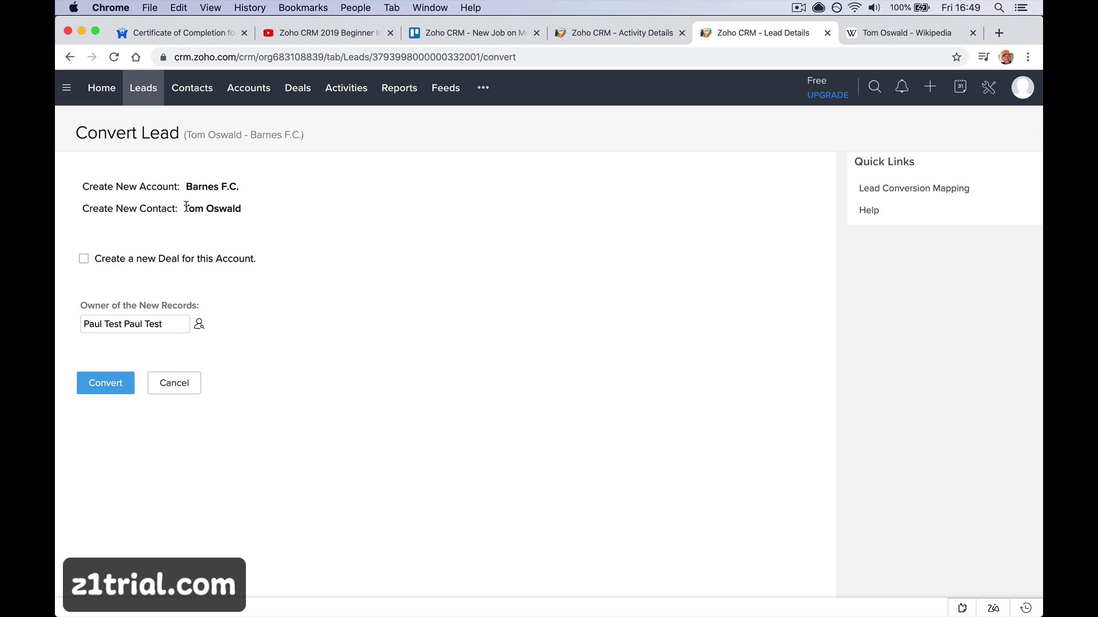
drag(186, 207, 258, 209)
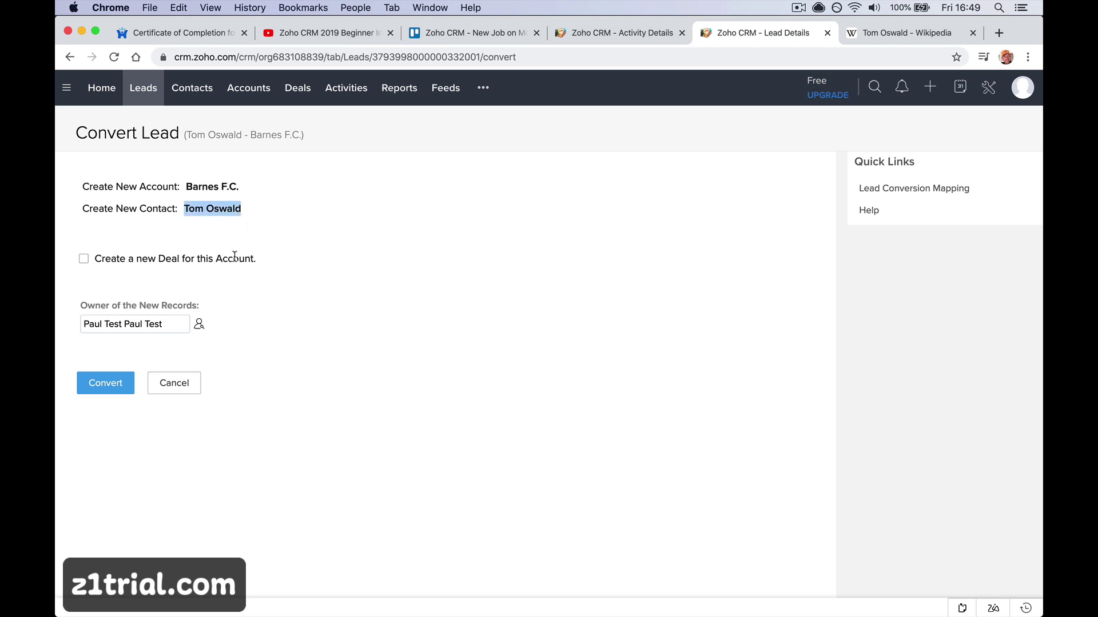
click(182, 282)
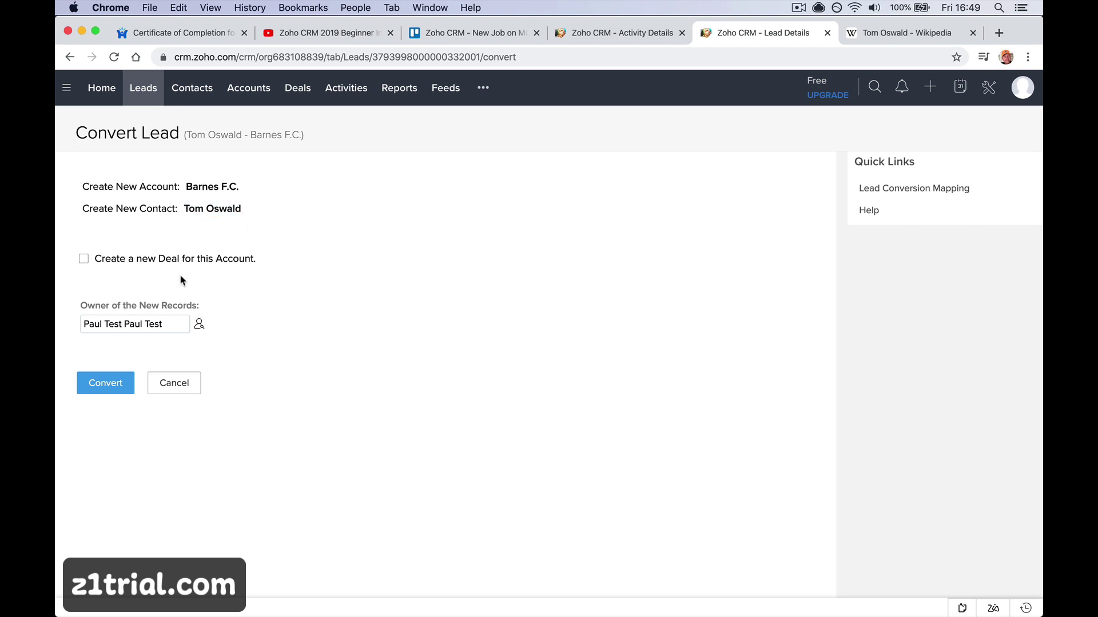
click(84, 260)
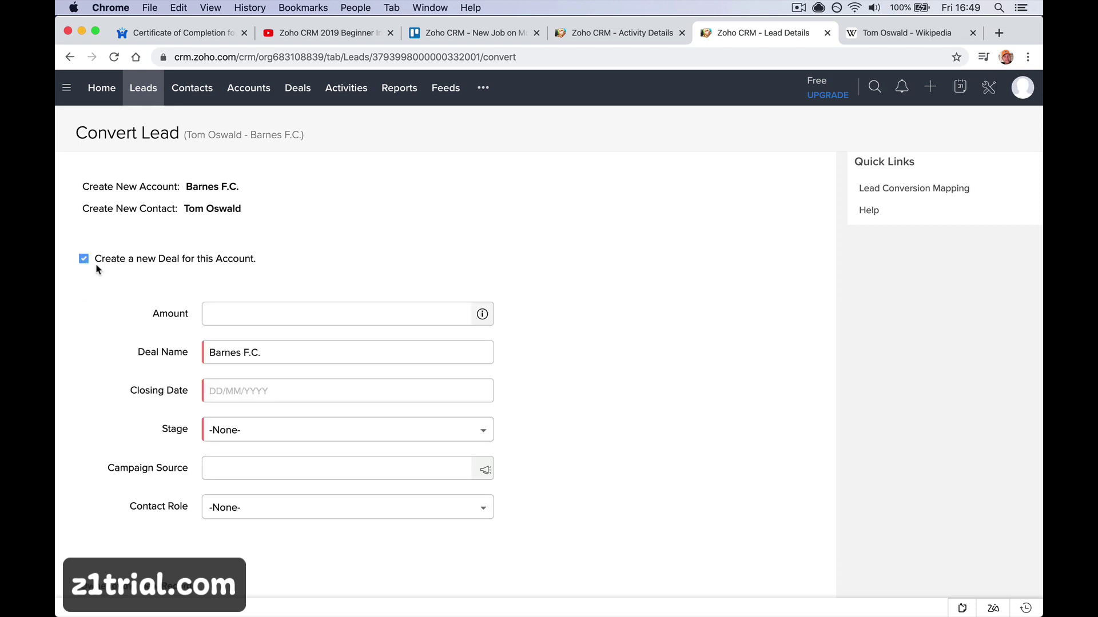
click(227, 314)
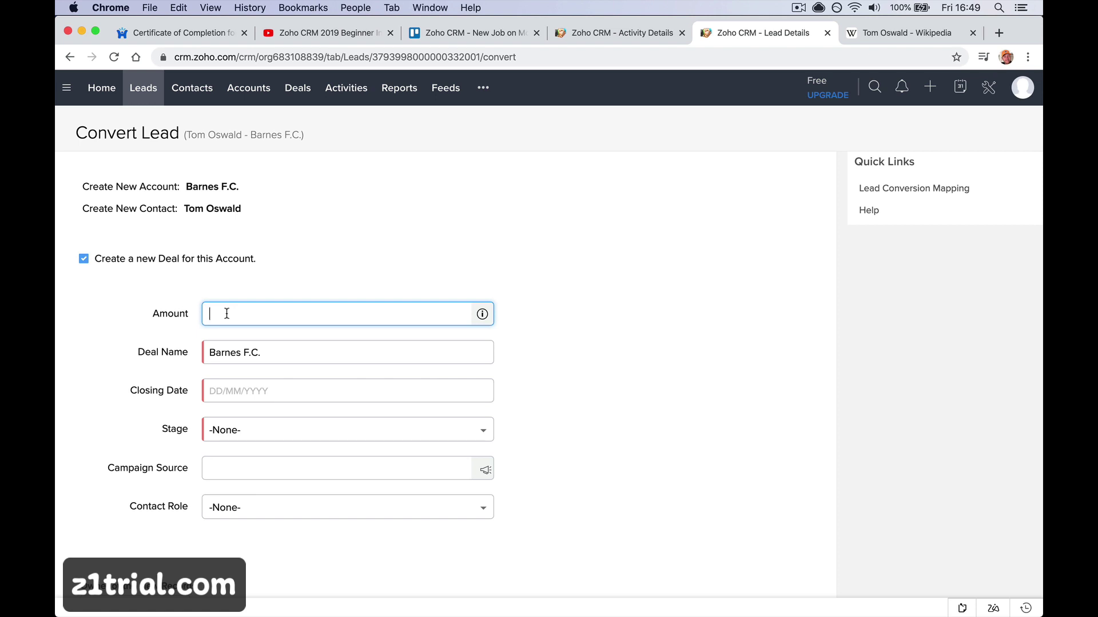
text(10000)
key(Tab)
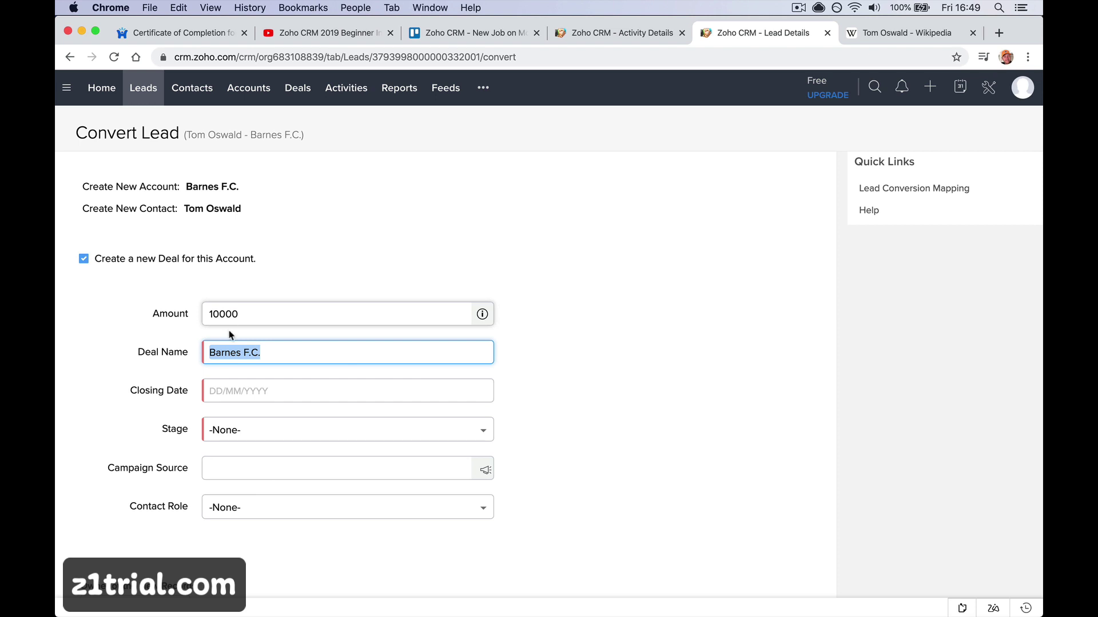
click(276, 350)
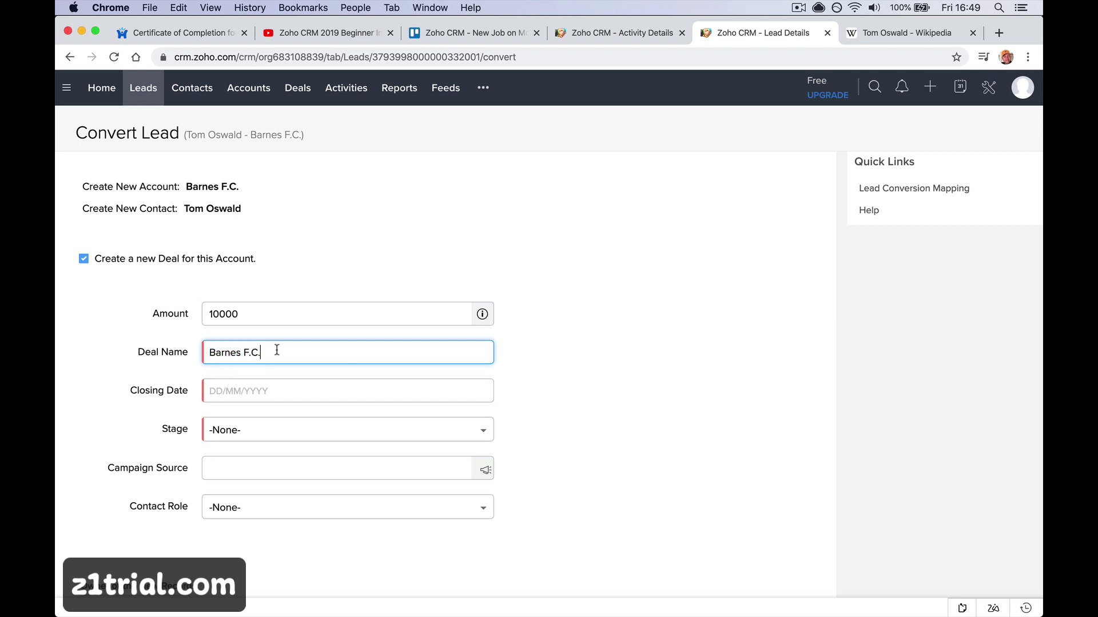
text(- New Fire Alarm)
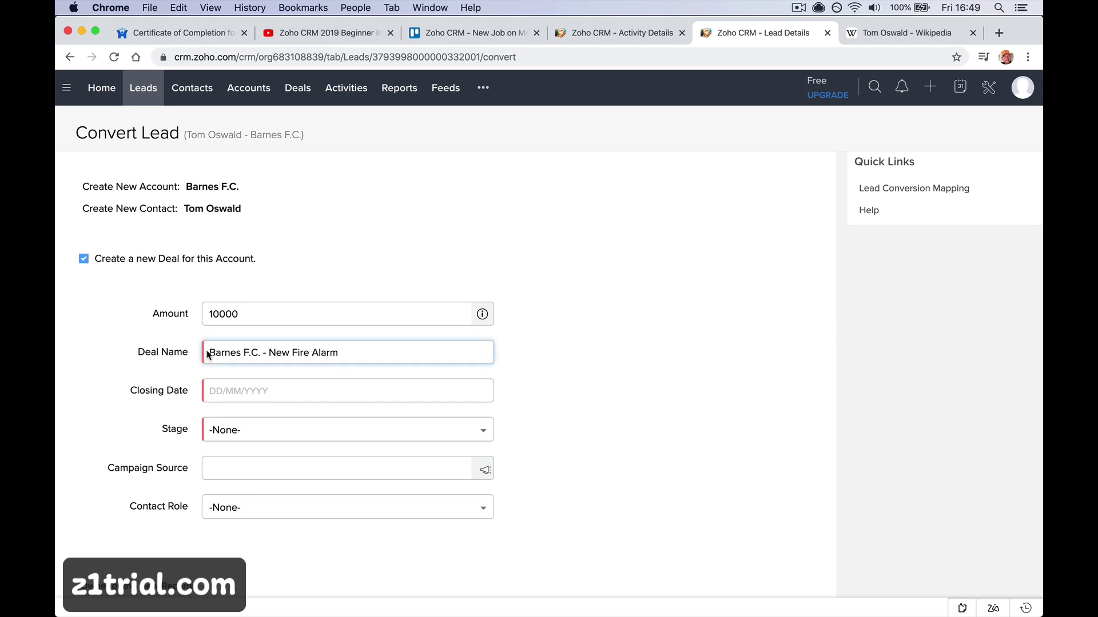
click(257, 395)
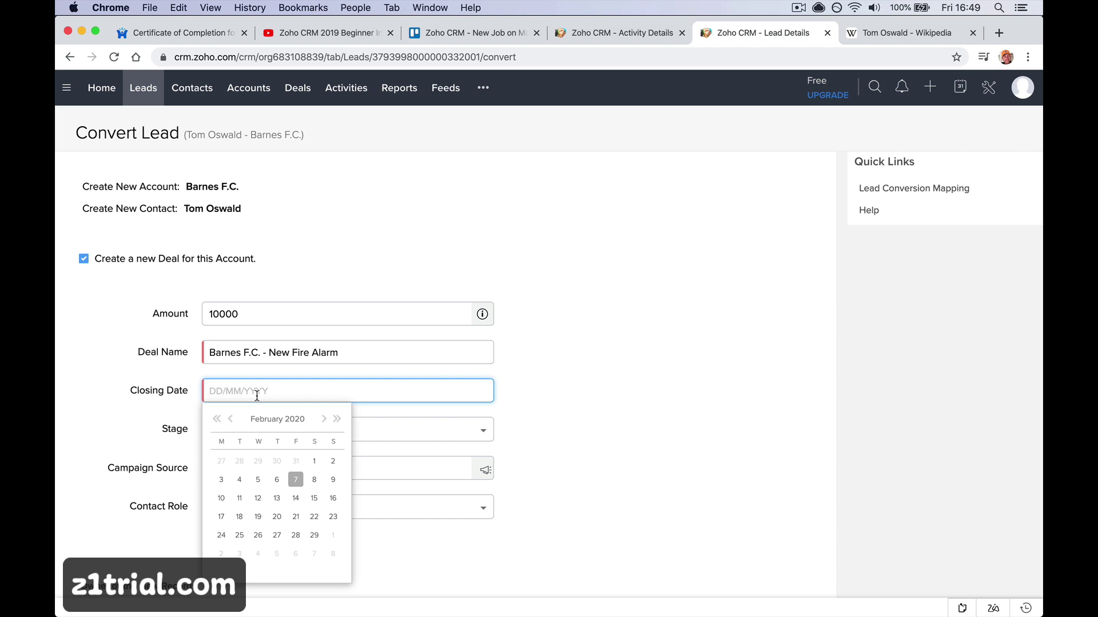
Set the deal's closing date to 29/02/2020 and its stage to Needs Analysis
click(314, 535)
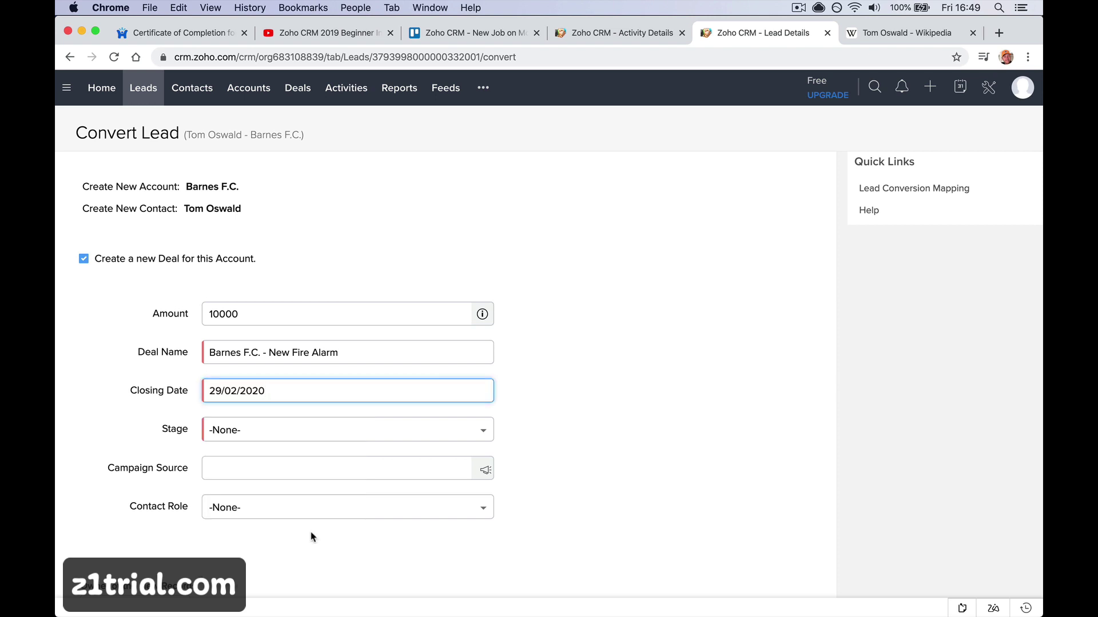
click(384, 431)
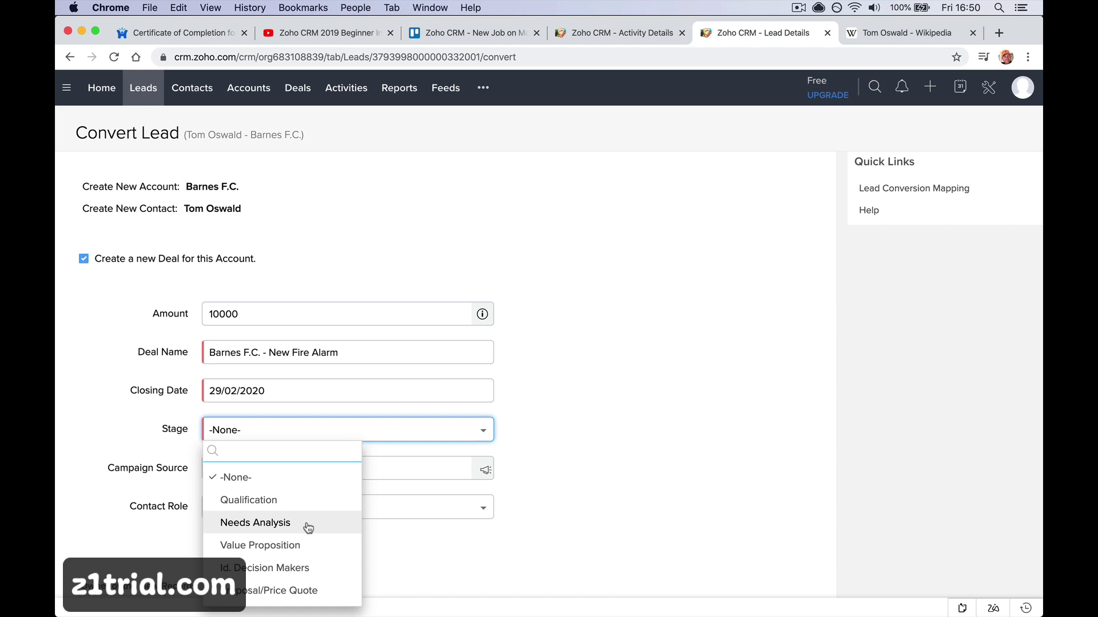
click(309, 527)
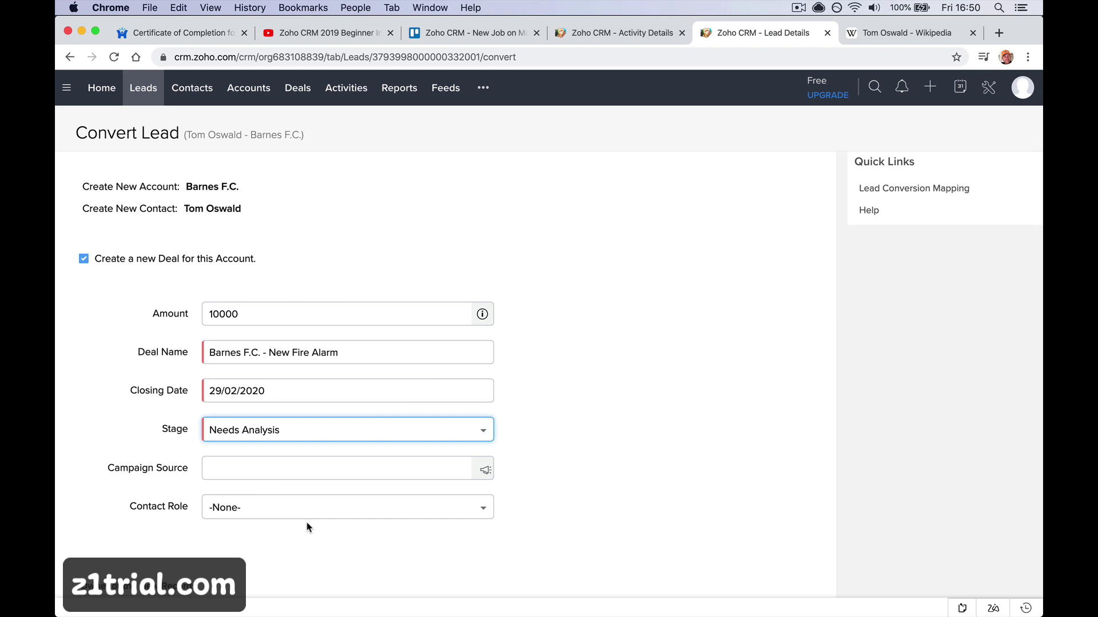
Set the contact role to Decision Maker and bring up the Change Owner dialog
click(325, 467)
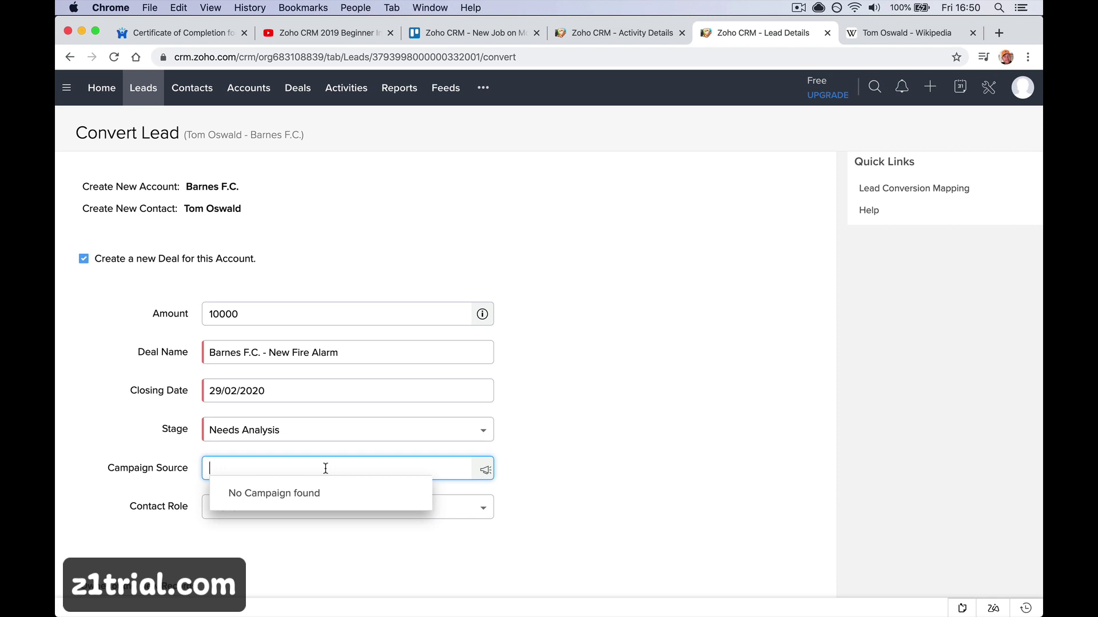
click(551, 433)
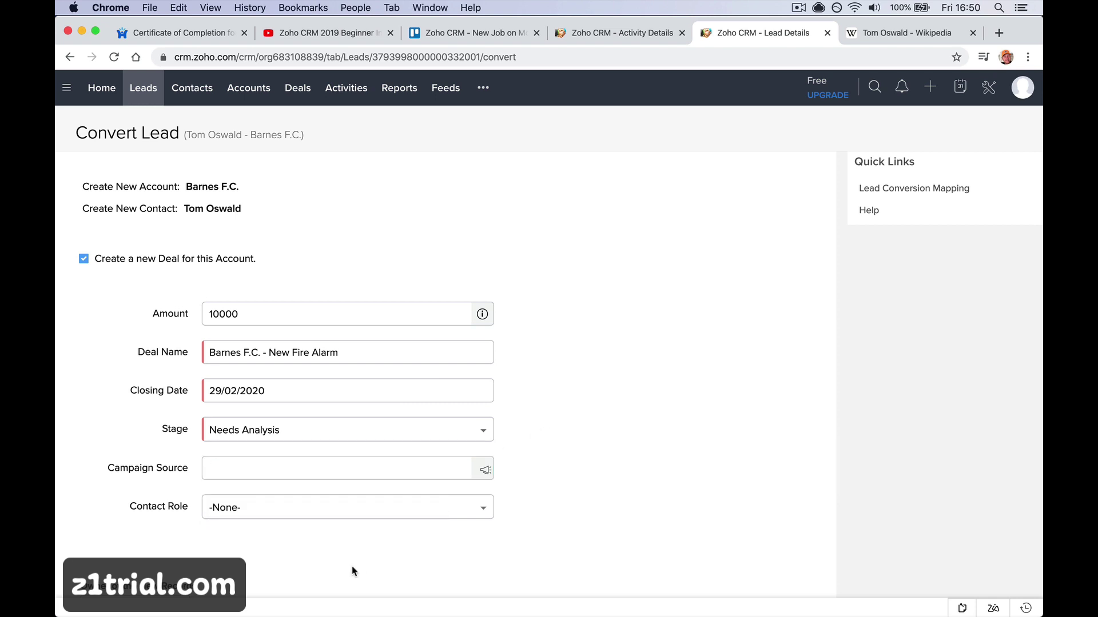
scroll(340, 576, down, 3)
click(359, 426)
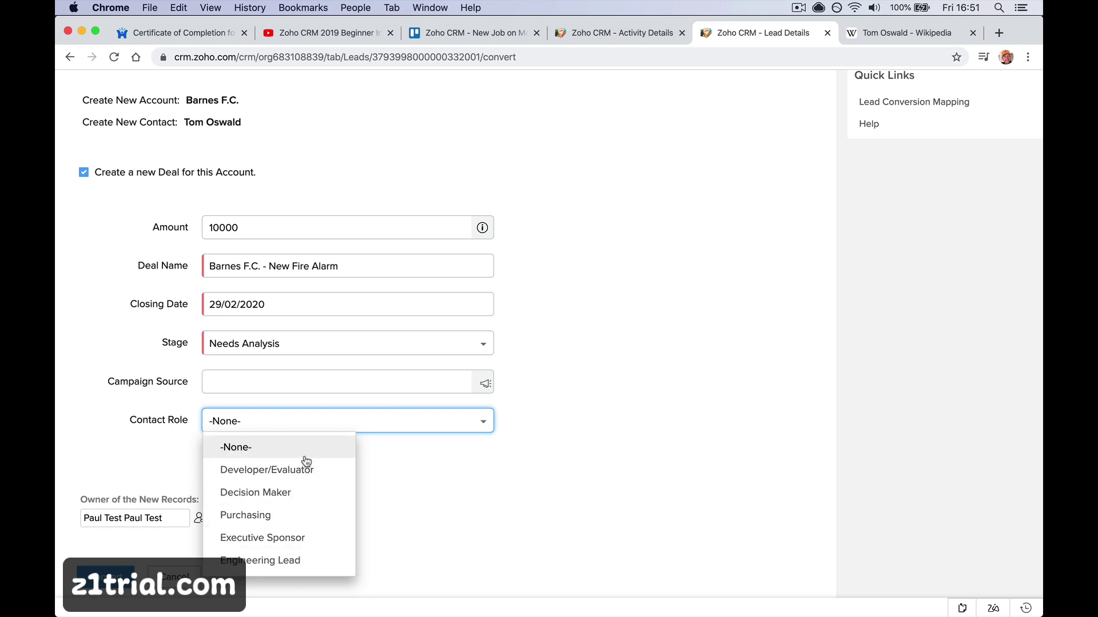
click(308, 493)
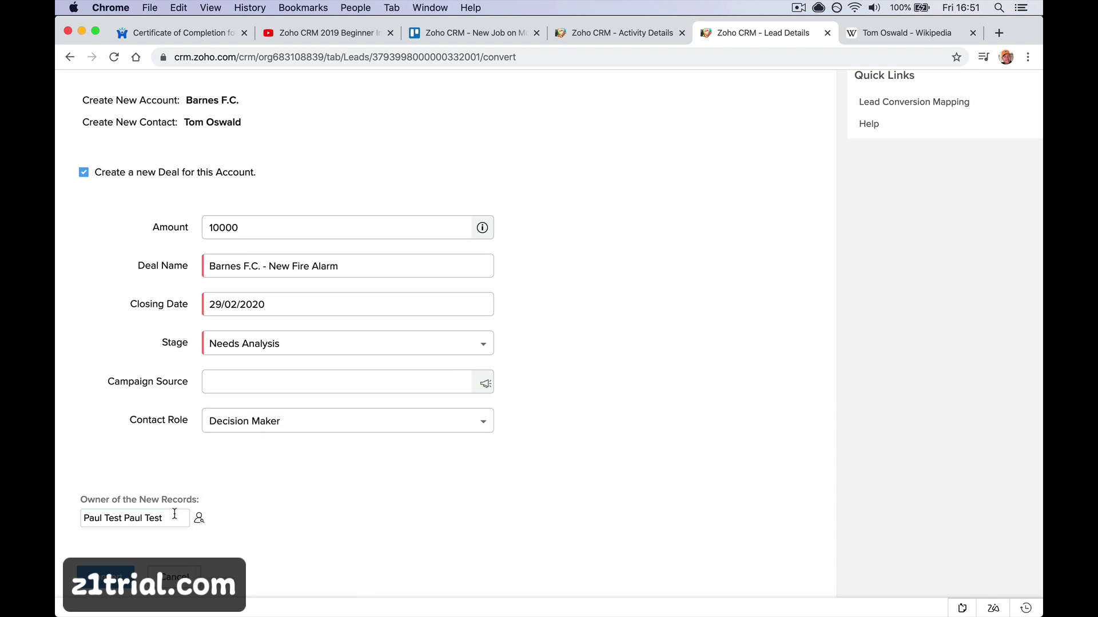
click(199, 518)
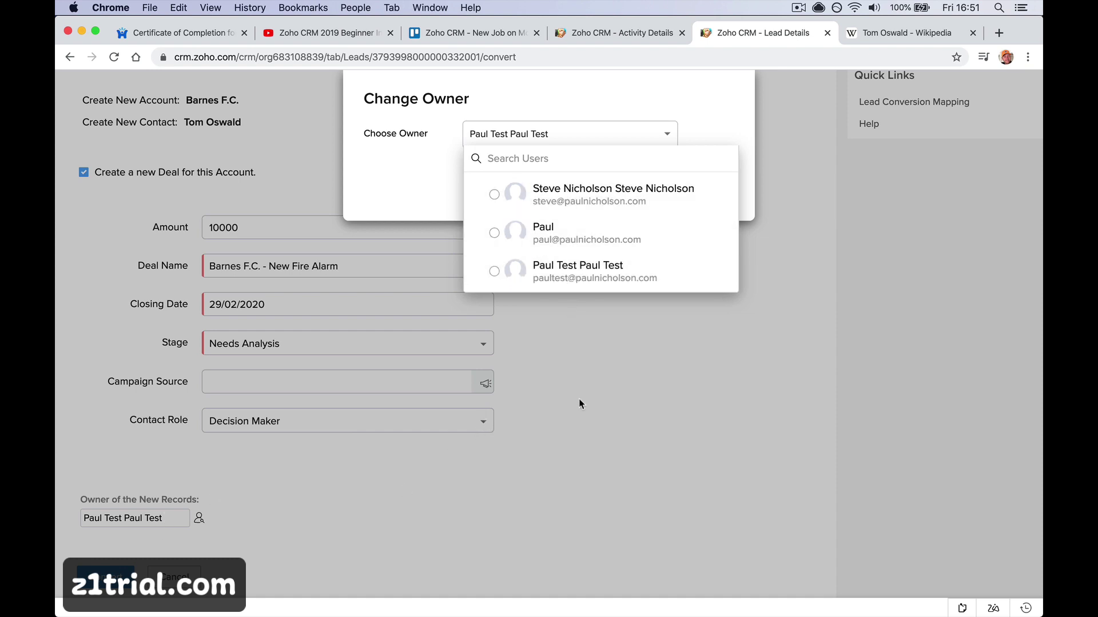
Keep the current owner and convert the lead into the Barnes F.C. account, contact and deal
click(575, 272)
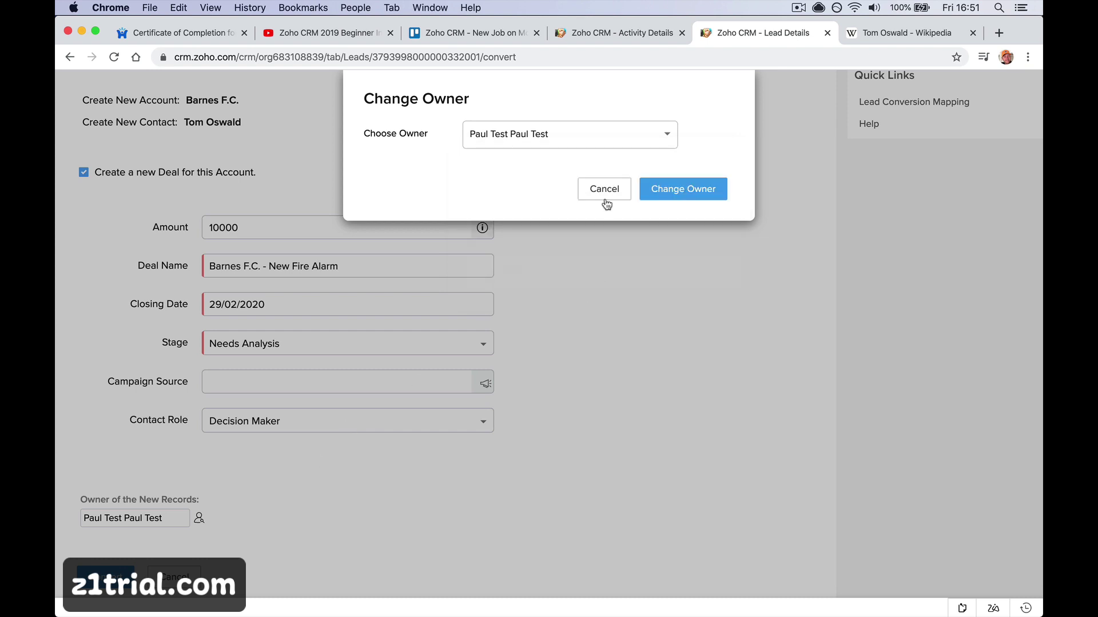
click(603, 195)
click(106, 576)
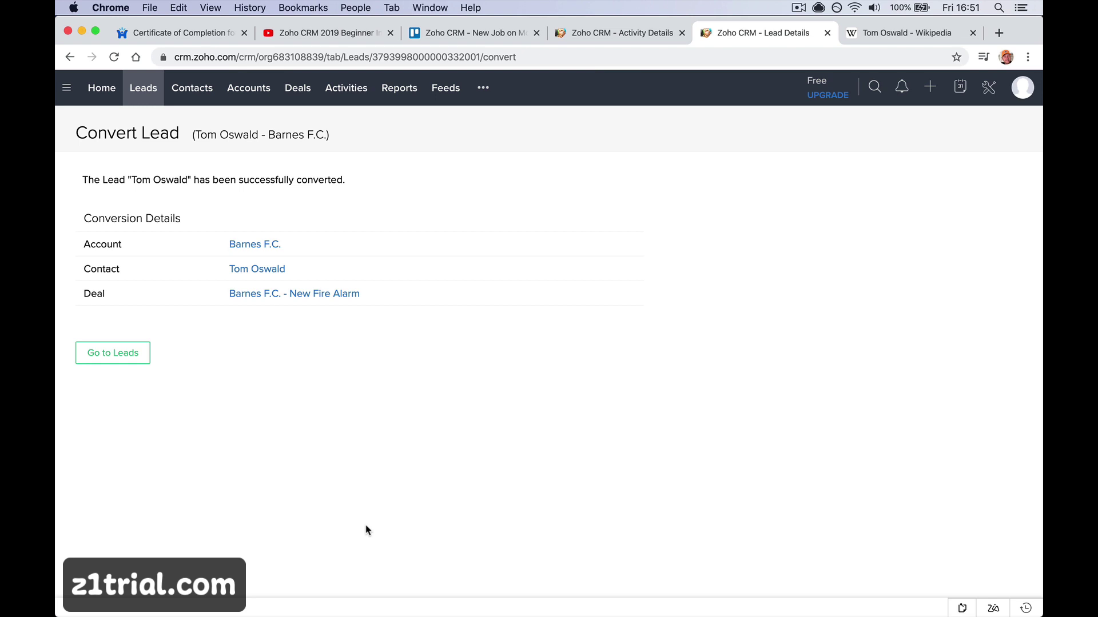
View the new Barnes F.C. account in a separate tab, then close it and the Wikipedia tab
right_click(255, 245)
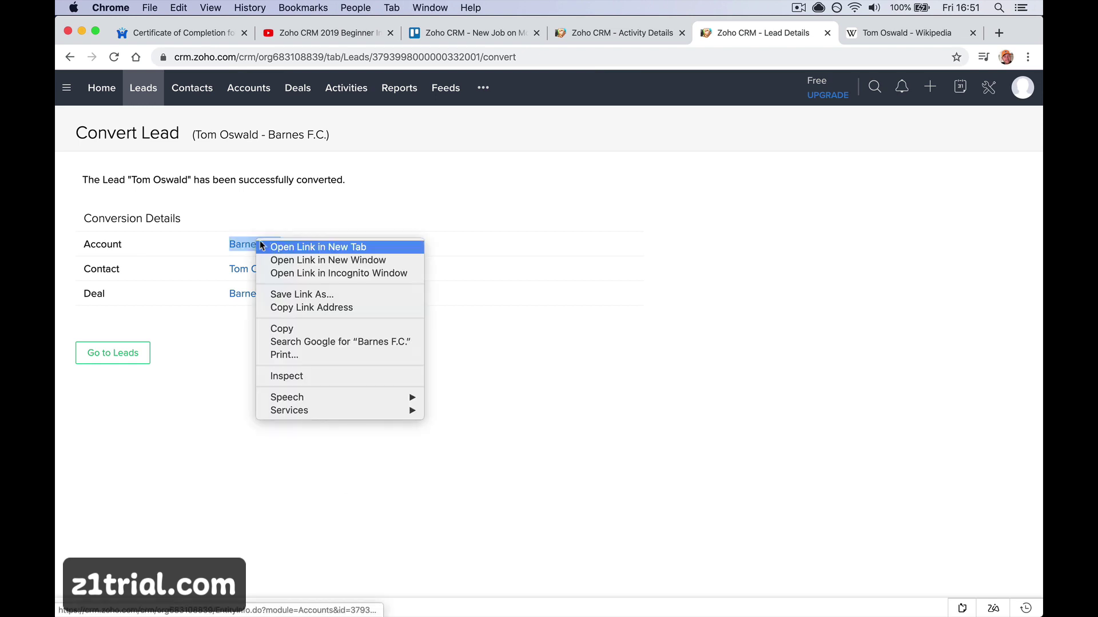
click(292, 247)
click(744, 33)
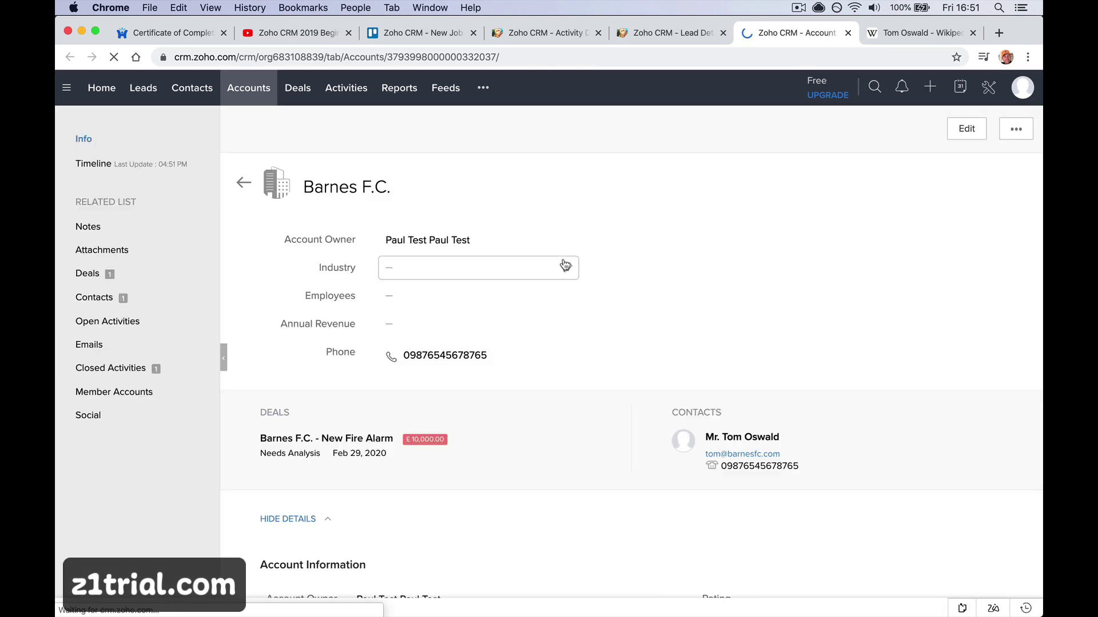
click(848, 32)
click(848, 33)
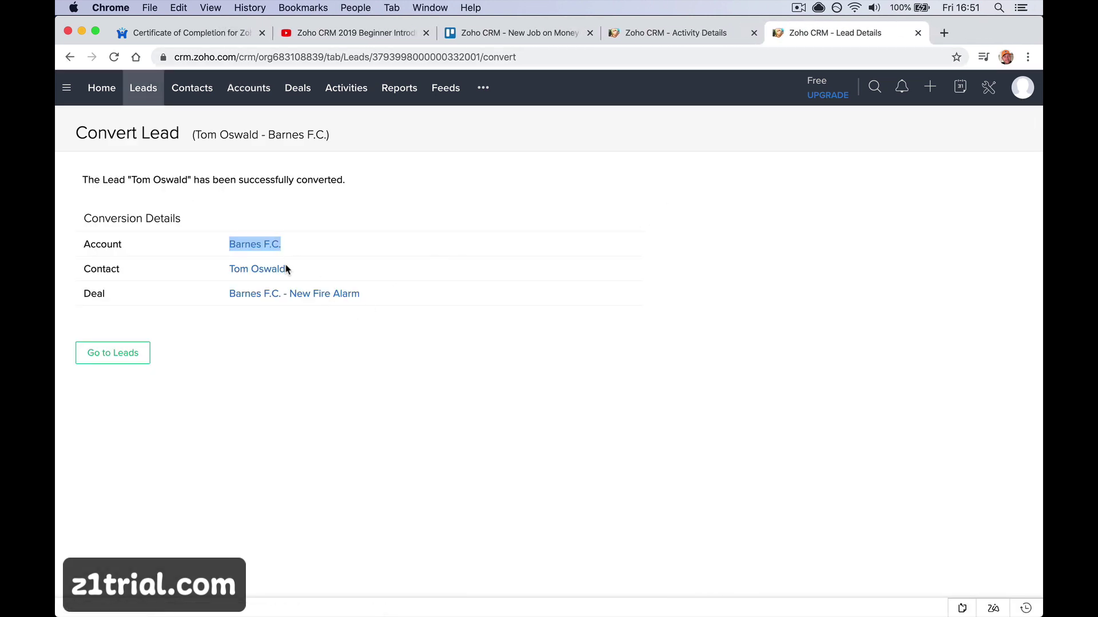
Check the converted contact and the Barnes F.C. - New Fire Alarm deal, then show the Accounts list
click(264, 271)
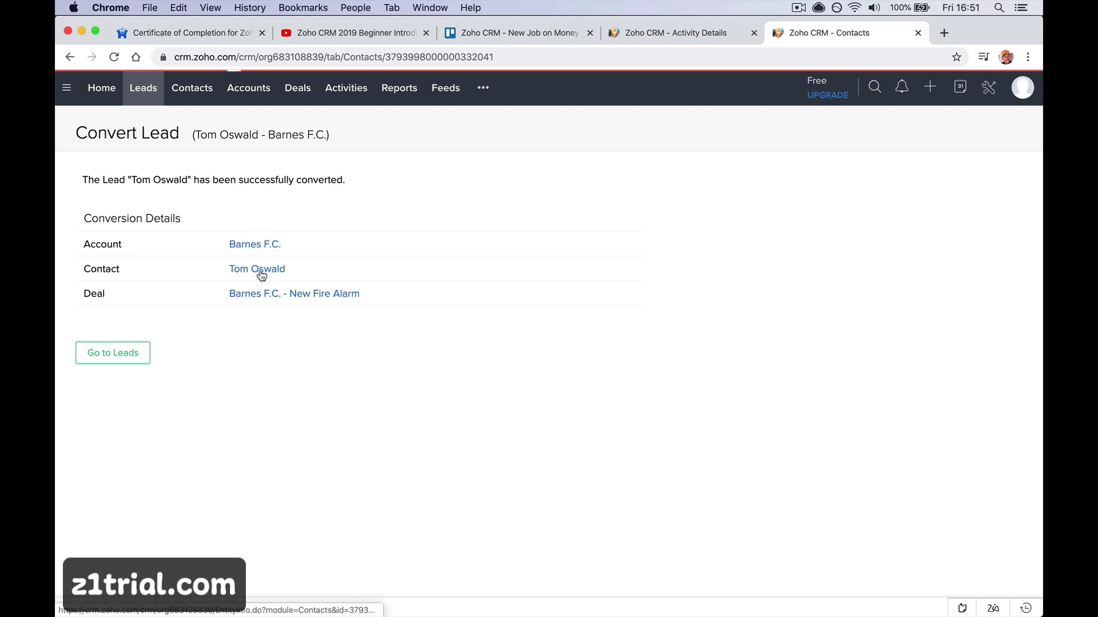
scroll(260, 275, left, 5)
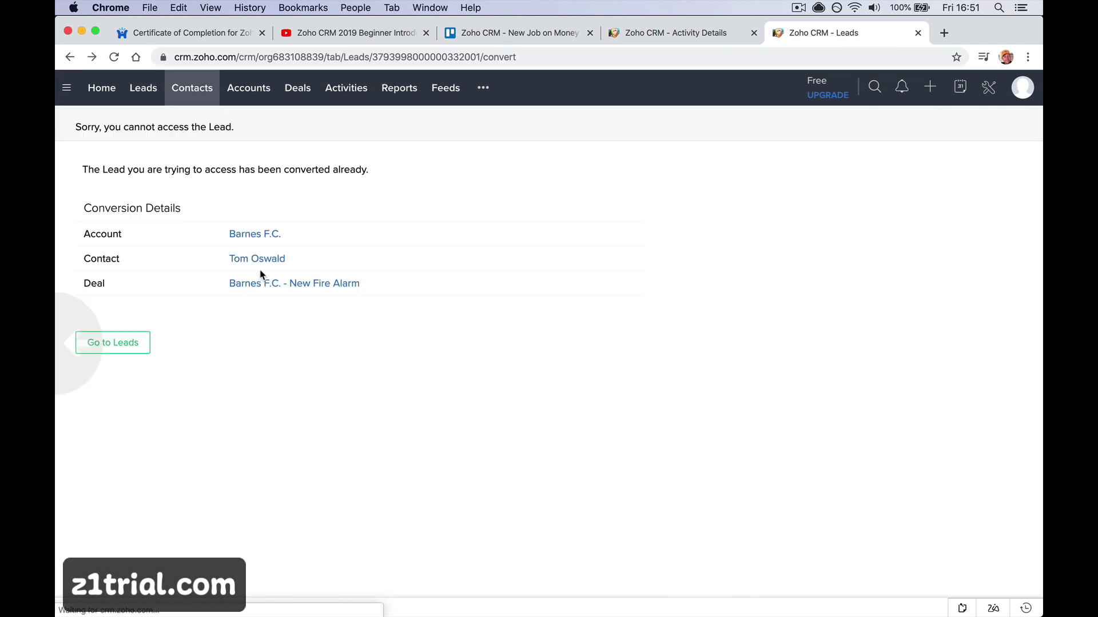
click(261, 287)
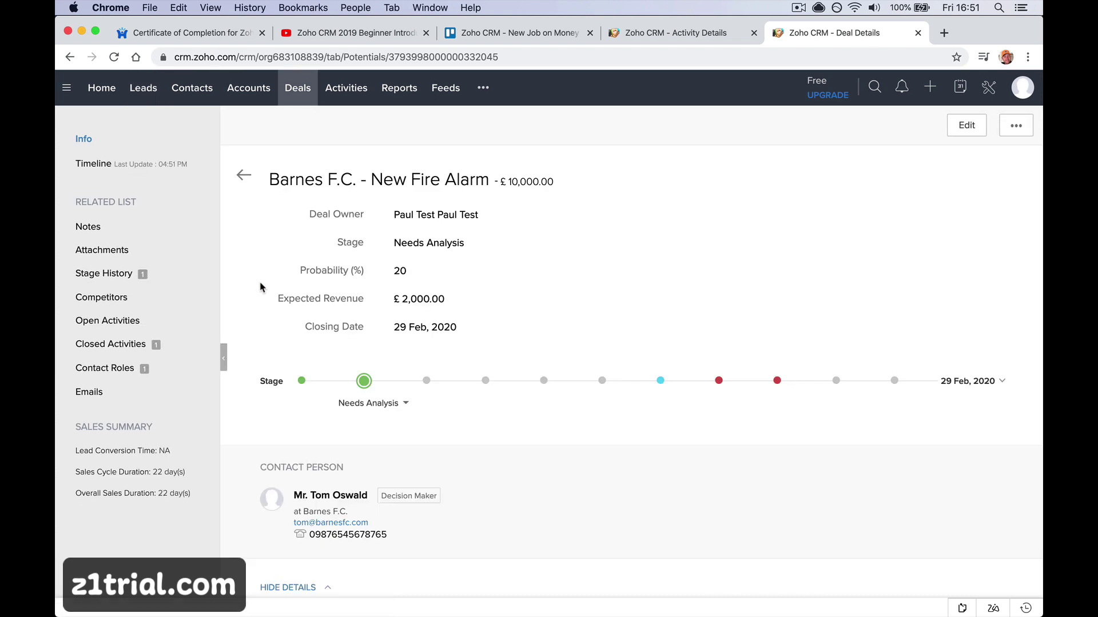
scroll(261, 287, left, 5)
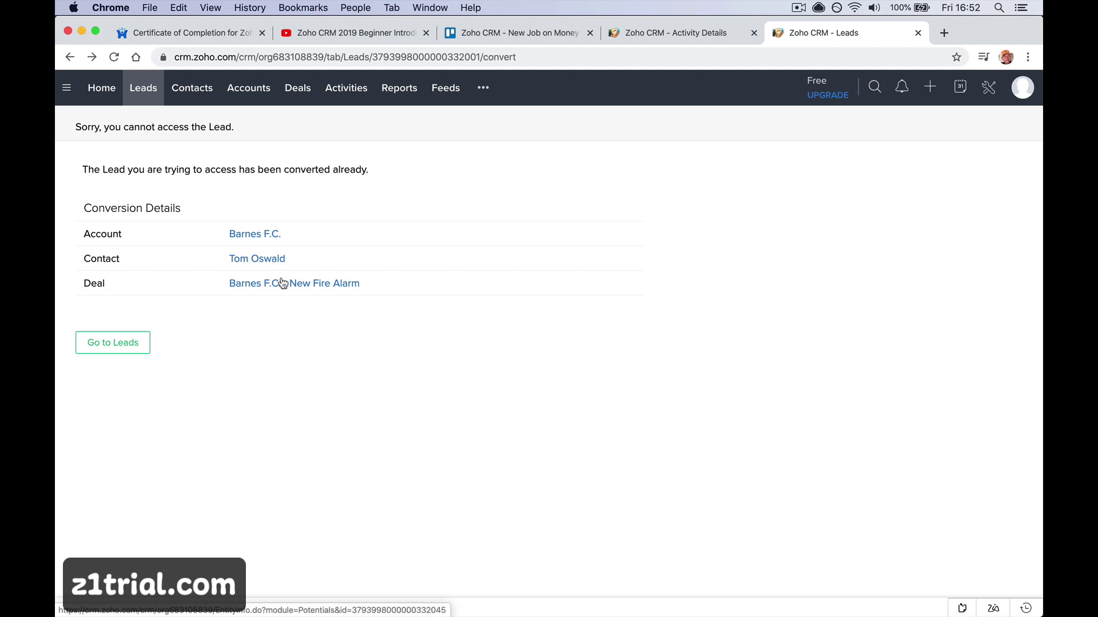
click(249, 89)
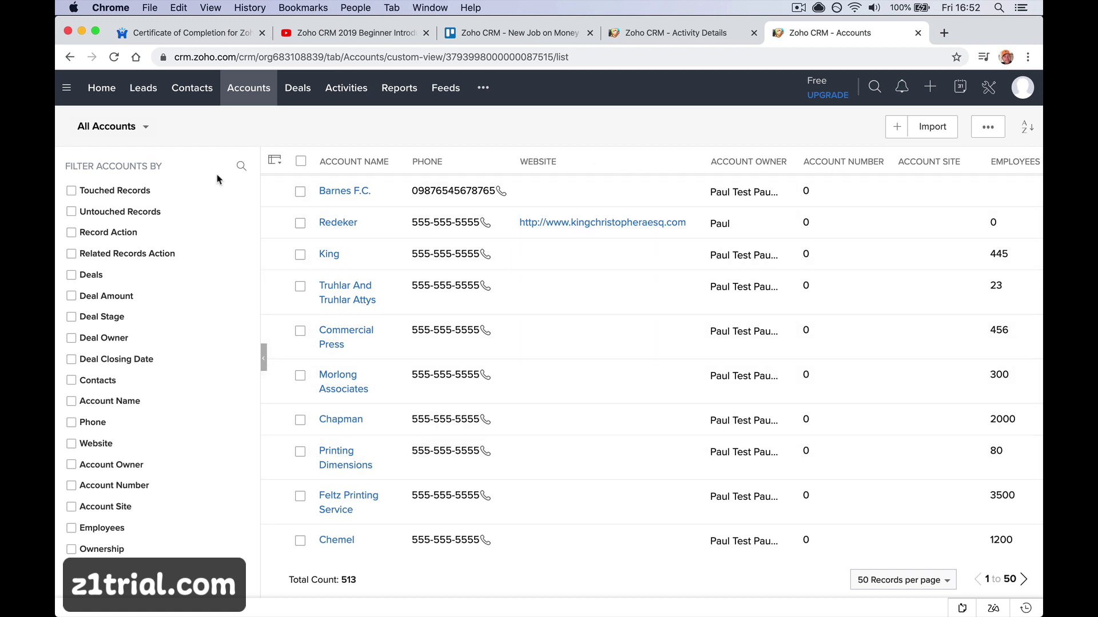
Look over the account views and deals by stage, then open the Barnes F.C. account record
click(146, 129)
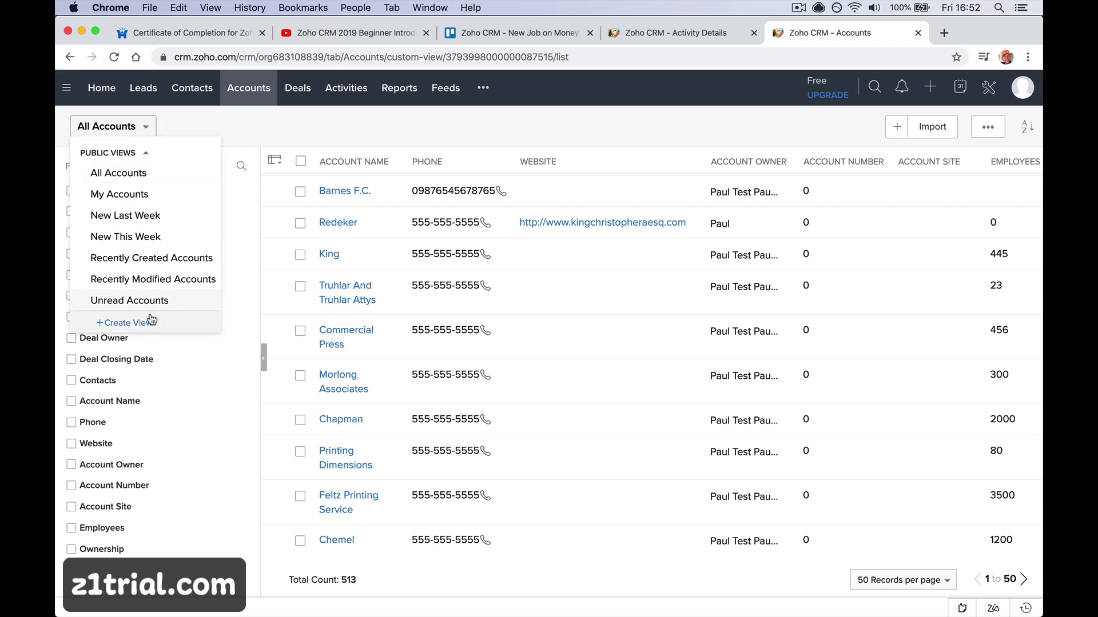
click(298, 87)
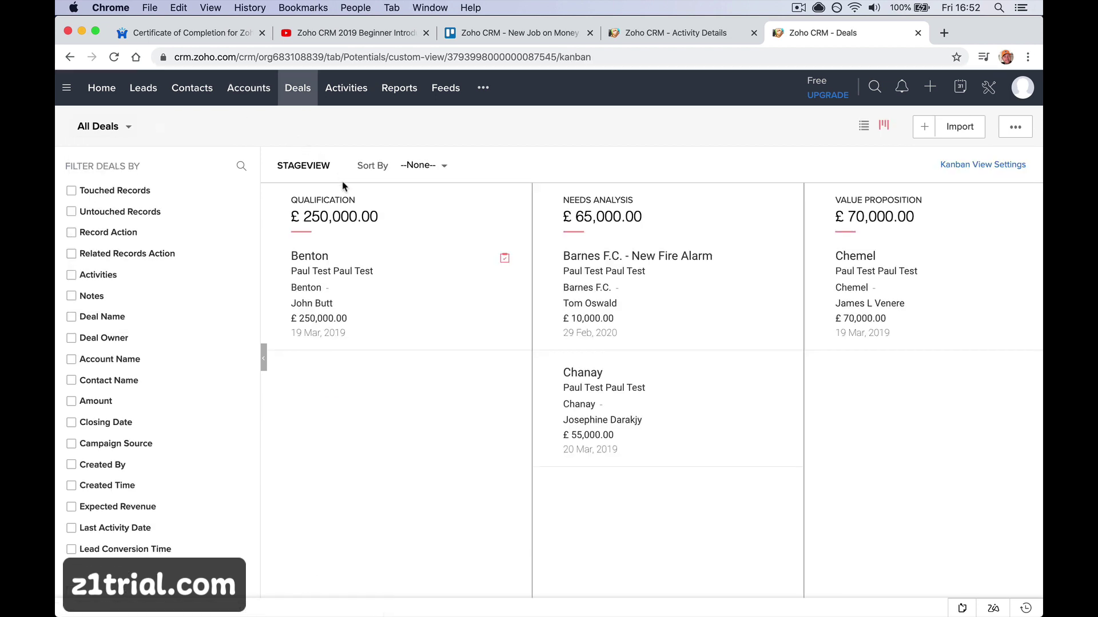
click(248, 87)
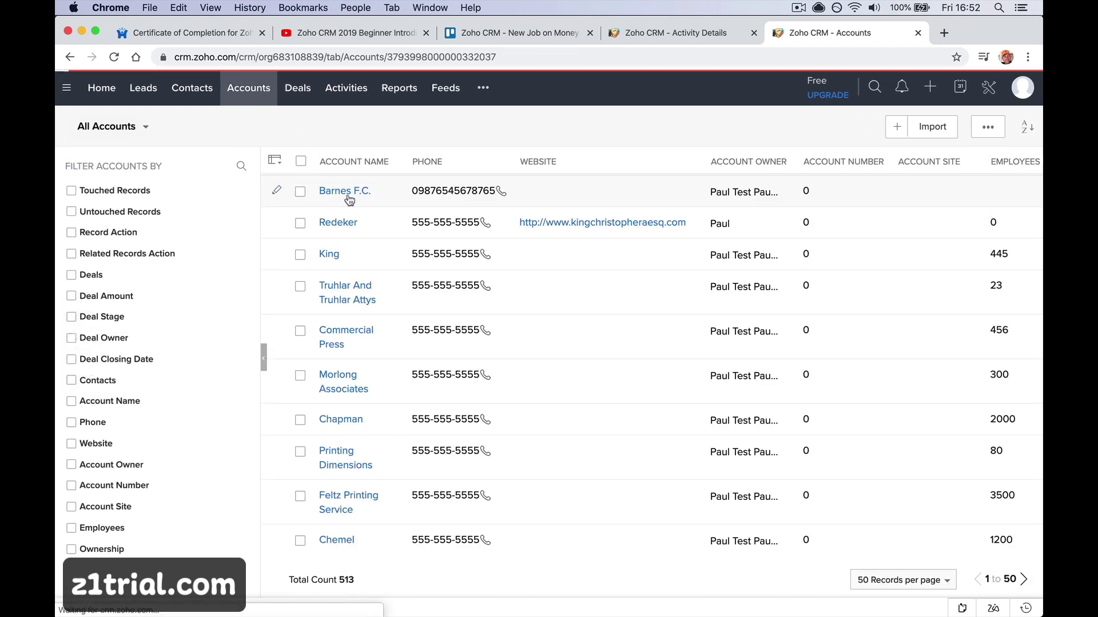
click(345, 196)
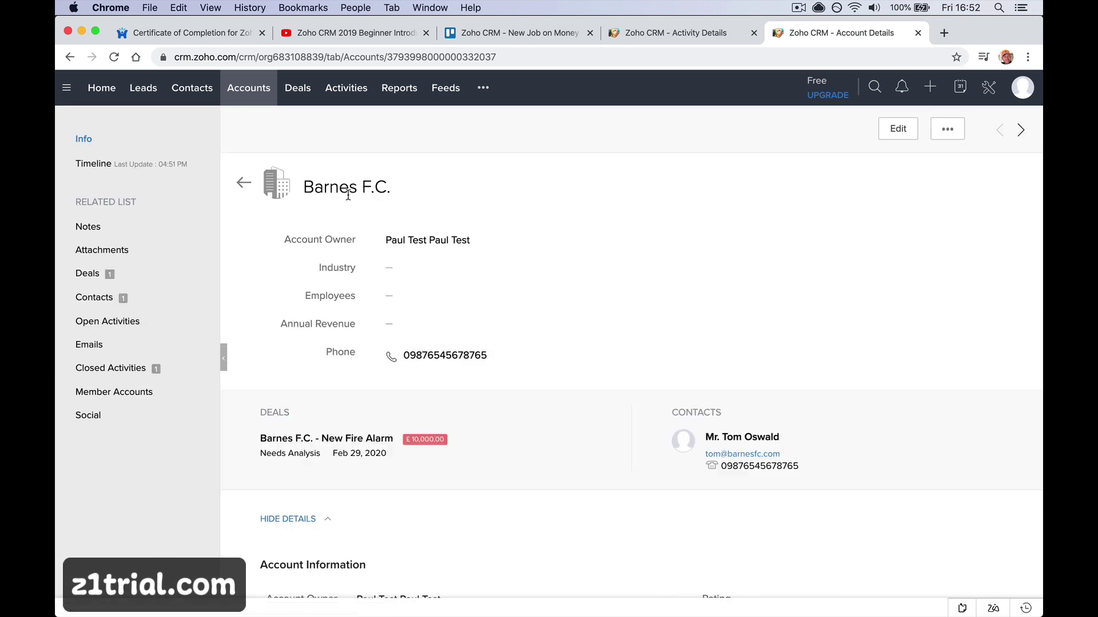
Set the account's Industry to Large Enterprise, Employees to 50 and Annual Revenue to 100000
click(474, 269)
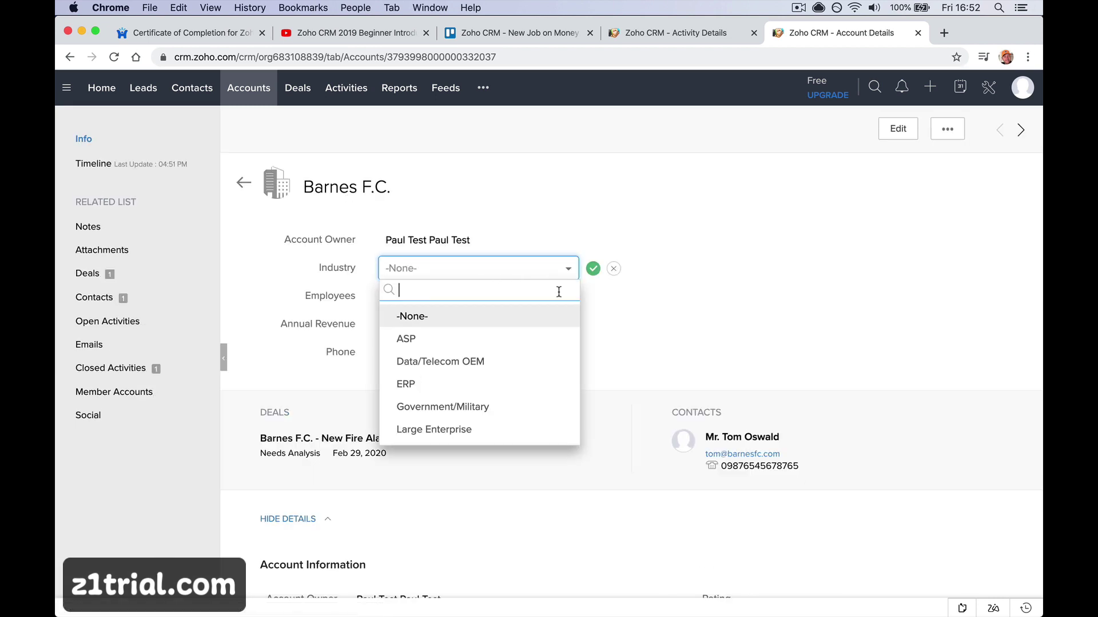
scroll(515, 400, down, 5)
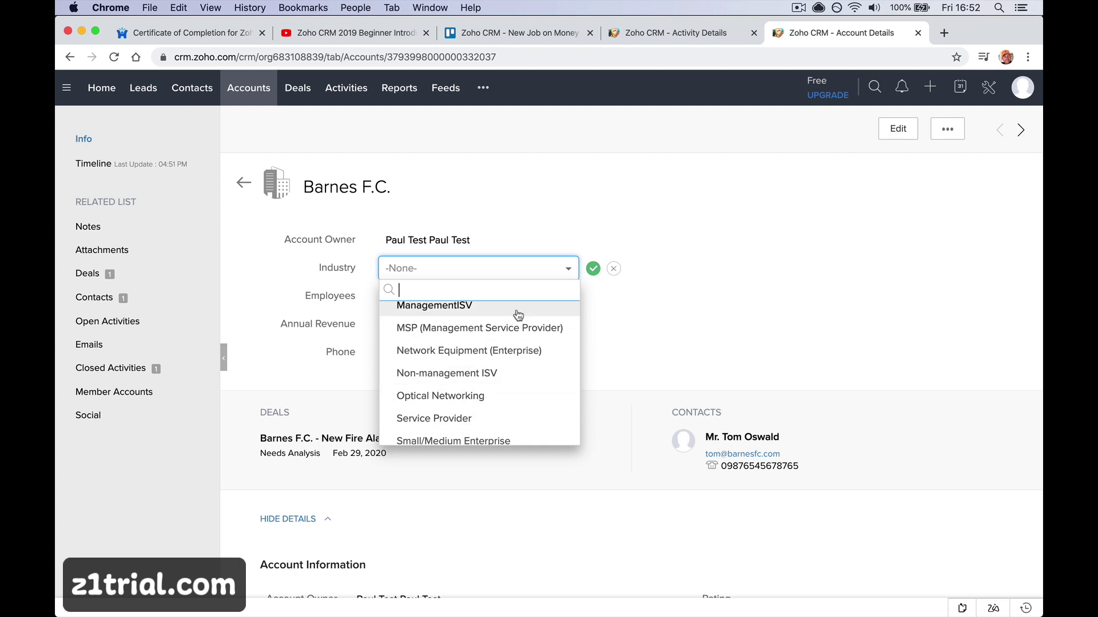
scroll(491, 369, up, 3)
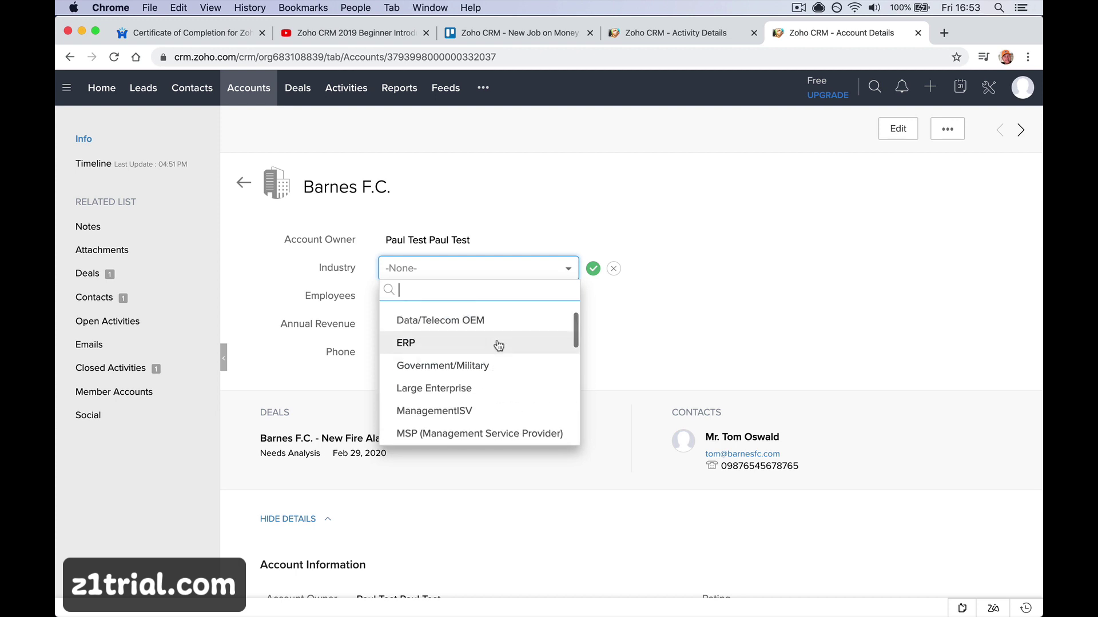
click(501, 389)
click(593, 271)
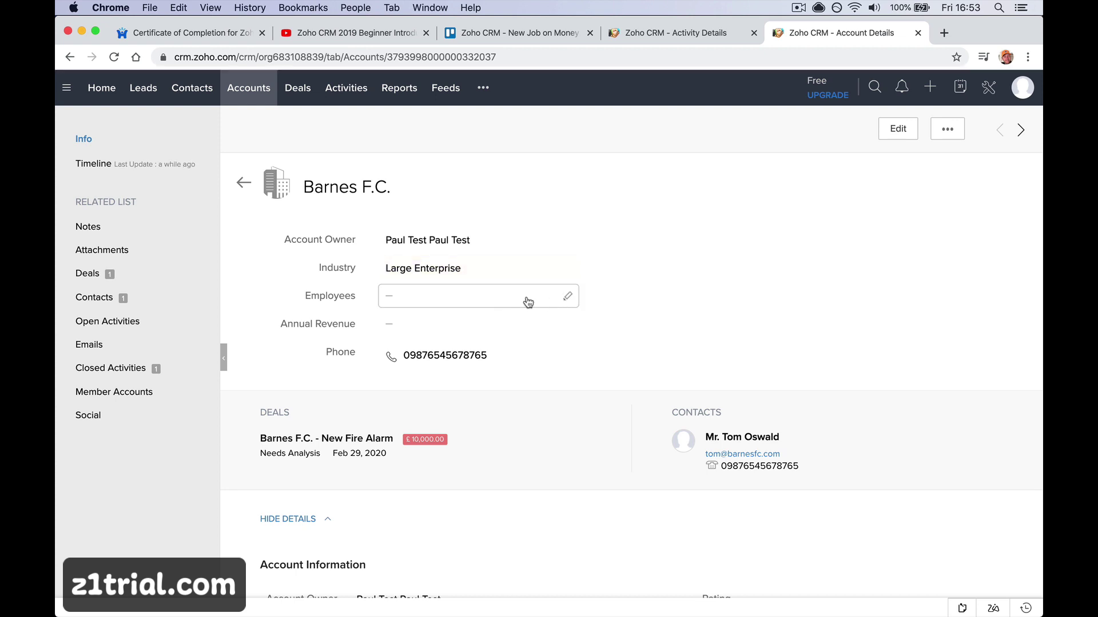
click(538, 296)
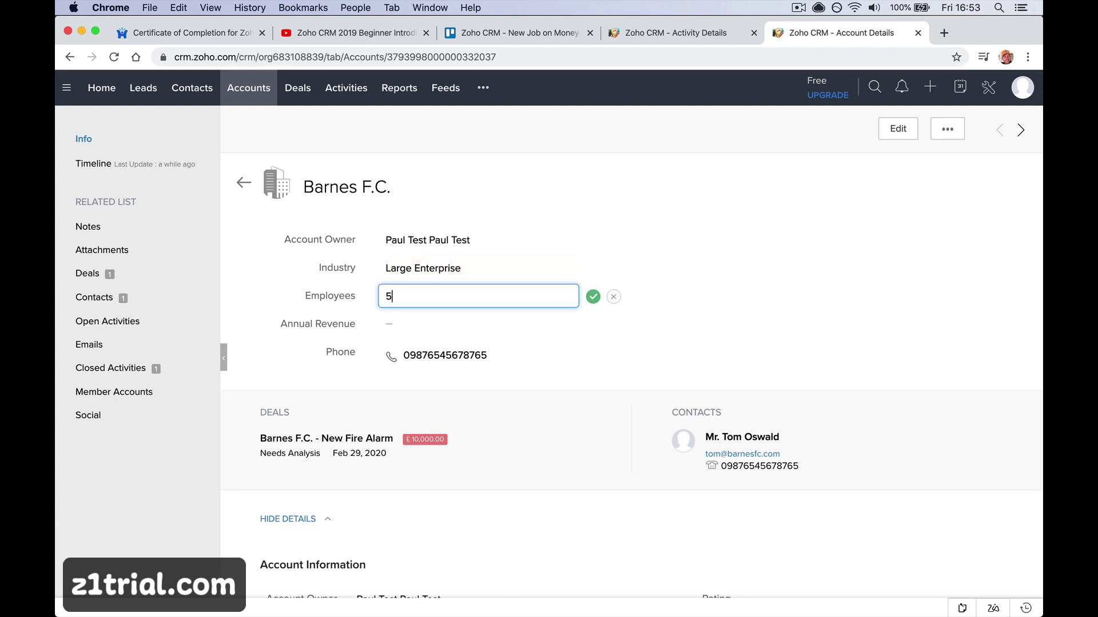
click(592, 298)
click(539, 333)
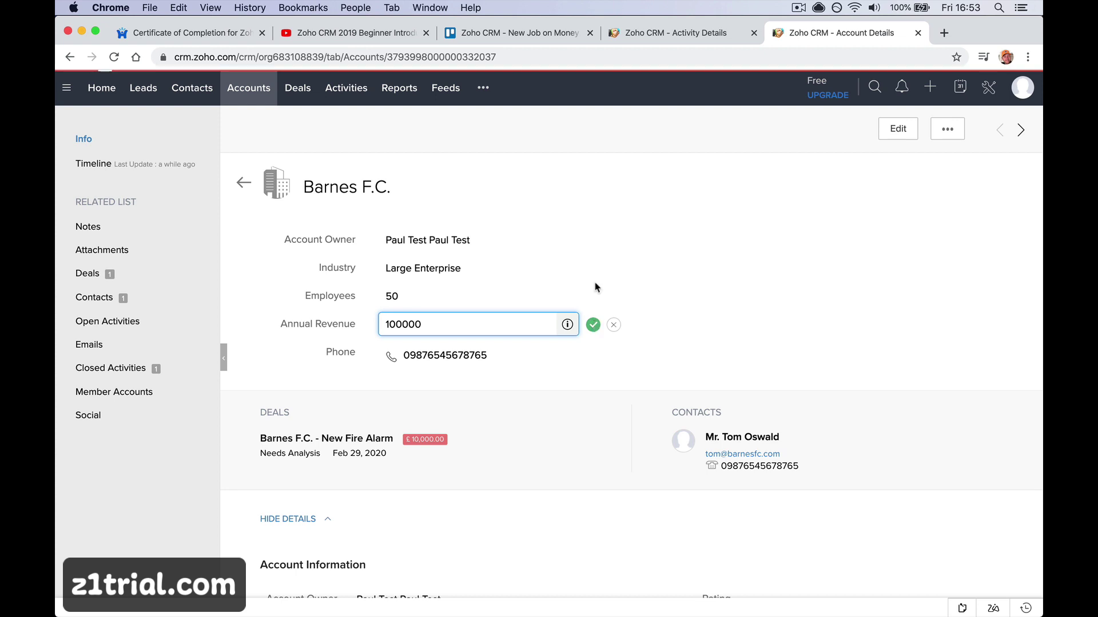
click(595, 323)
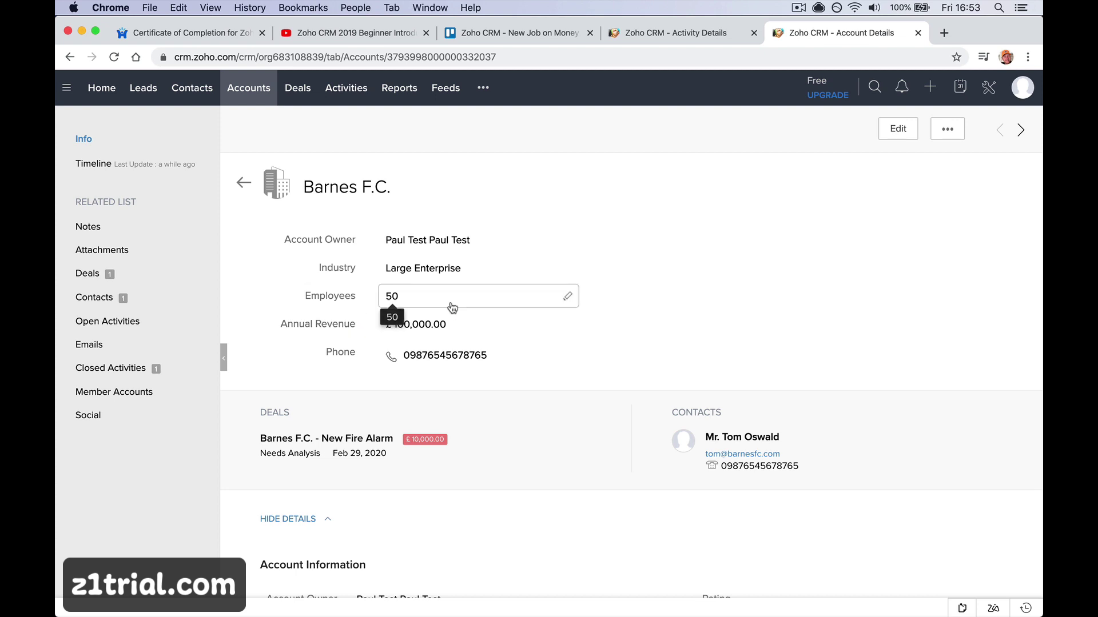
scroll(452, 308, down, 5)
scroll(452, 309, down, 3)
scroll(514, 274, up, 6)
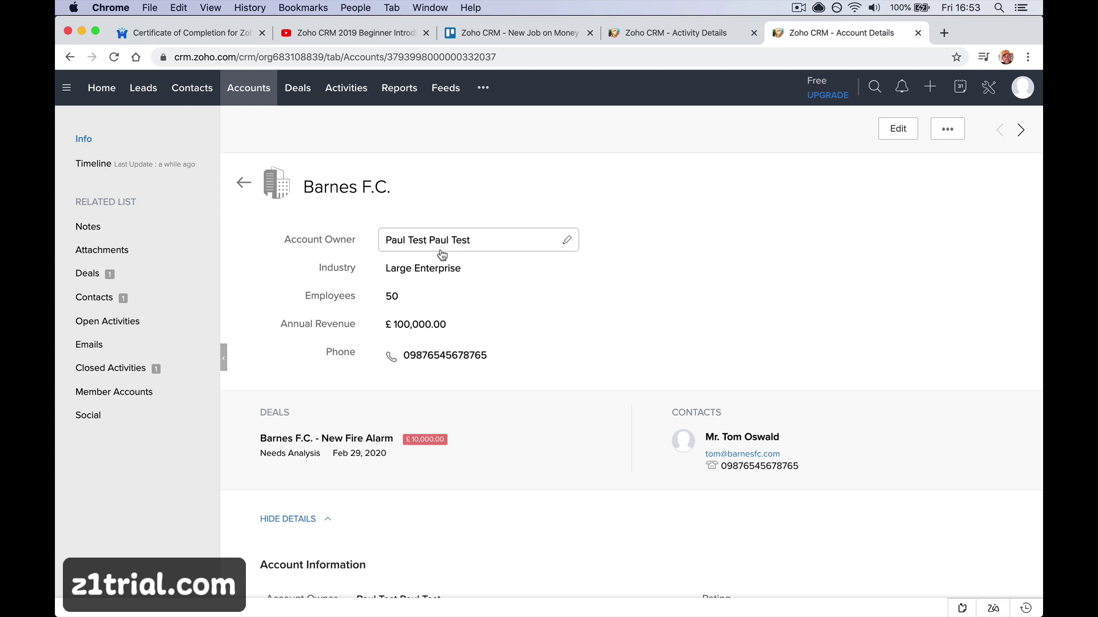
scroll(442, 255, down, 8)
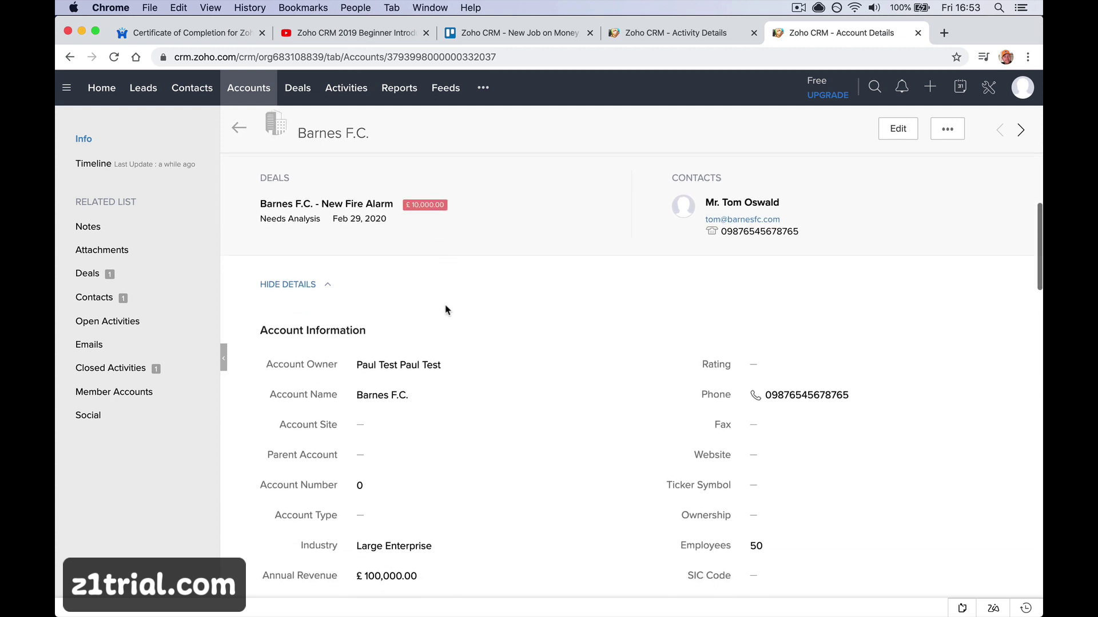
scroll(447, 310, down, 2)
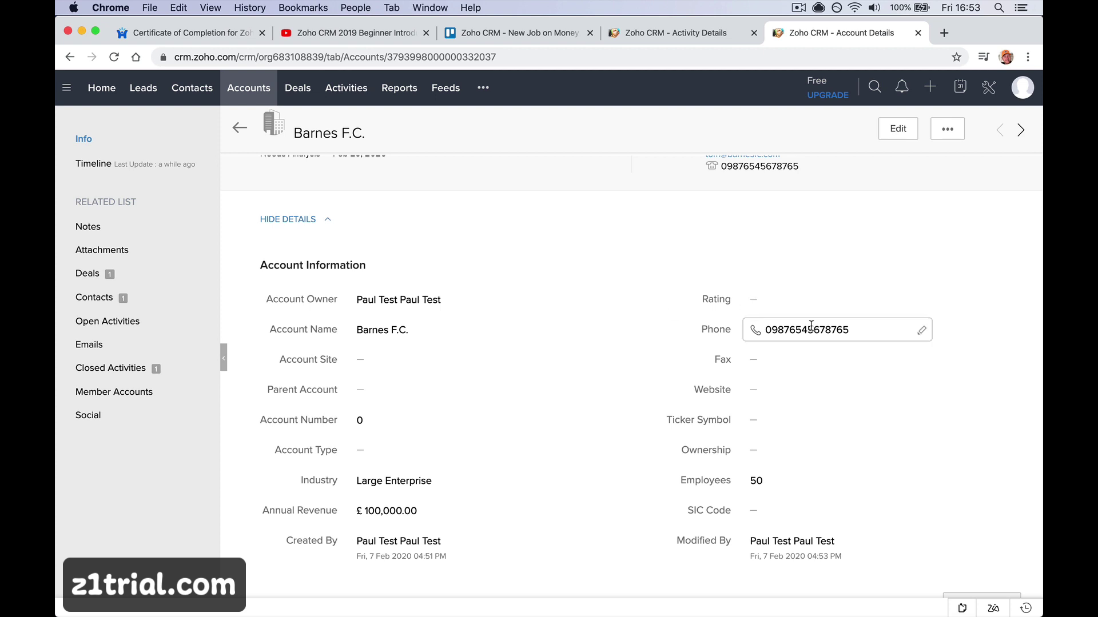
click(806, 303)
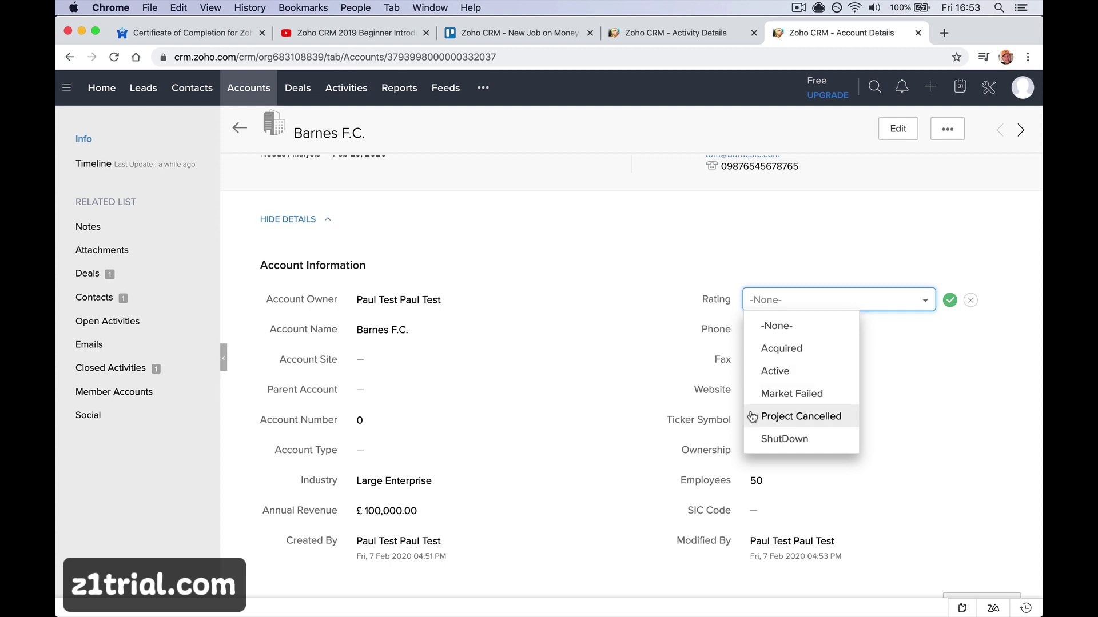
click(583, 378)
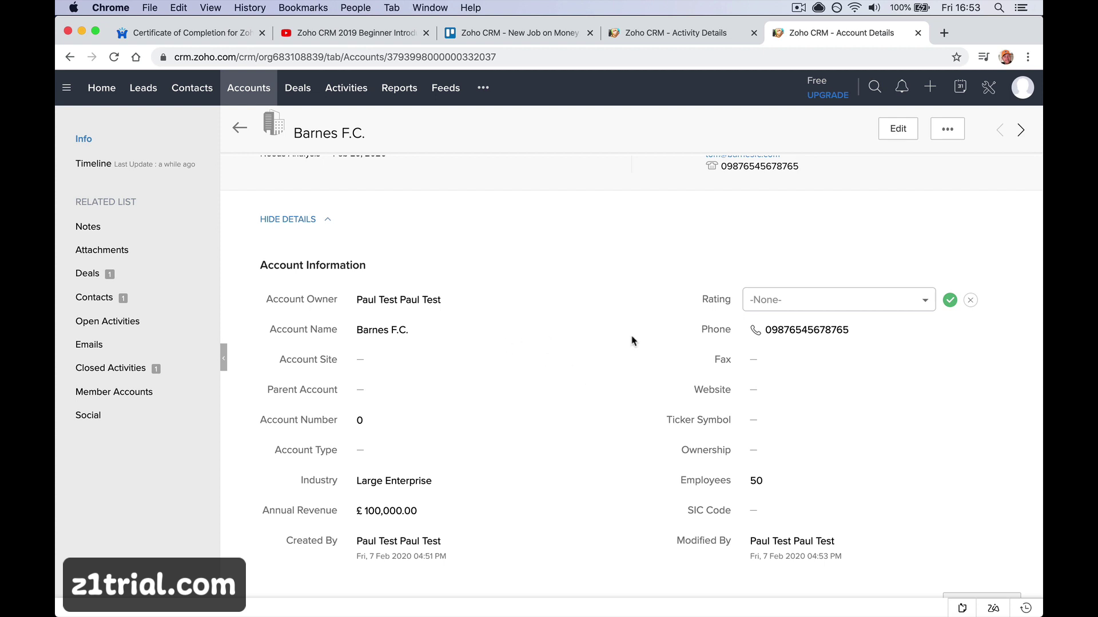
scroll(470, 382, down, 2)
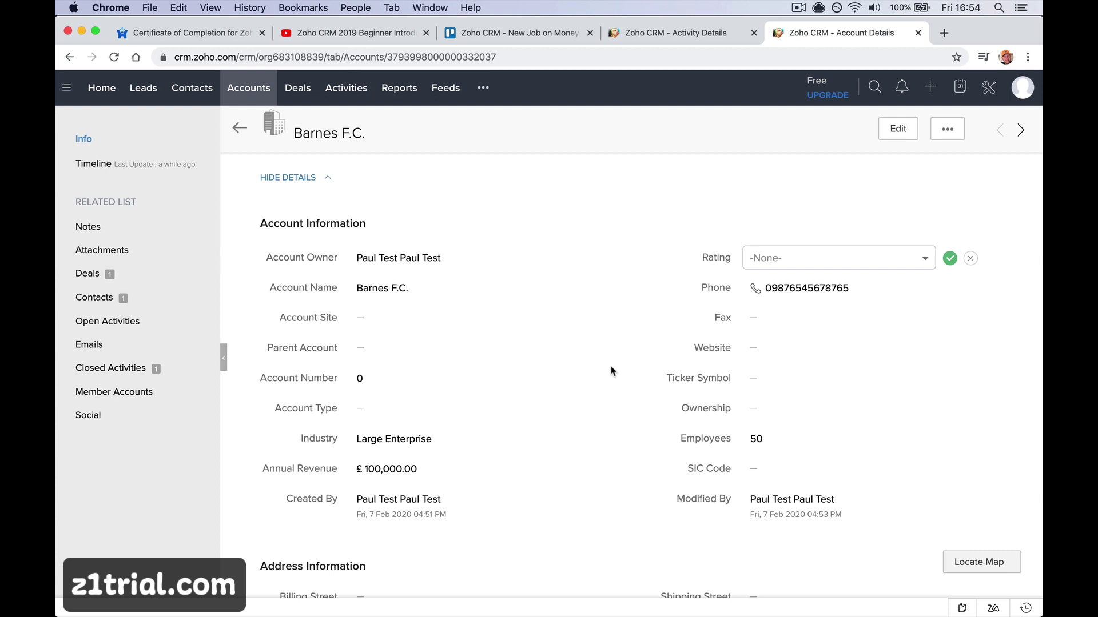
scroll(554, 401, down, 1)
scroll(554, 400, down, 2)
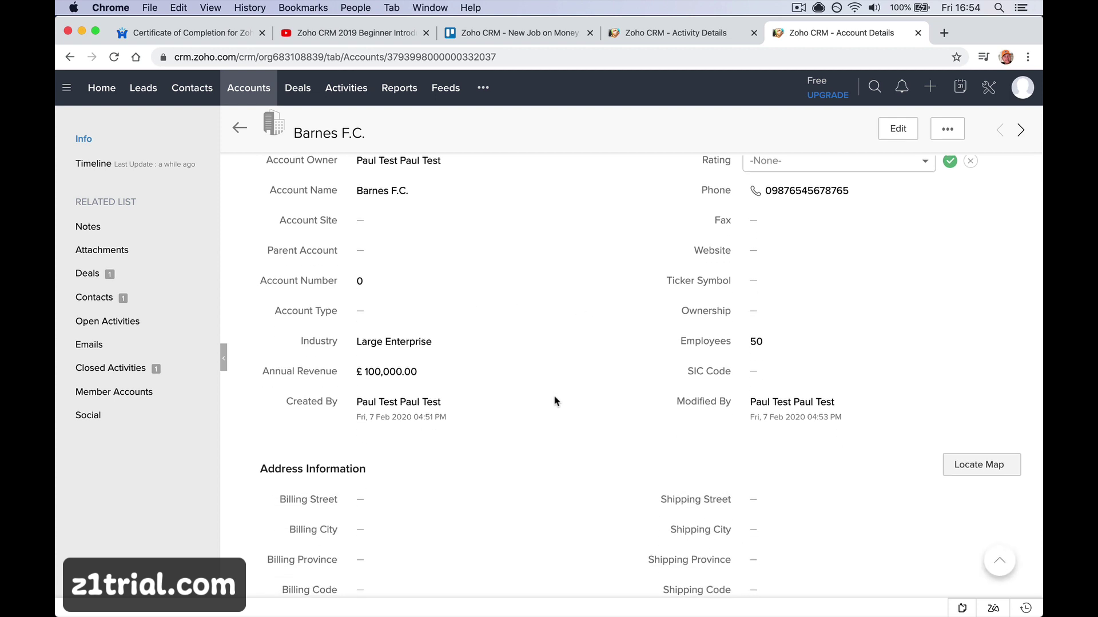
scroll(554, 400, down, 2)
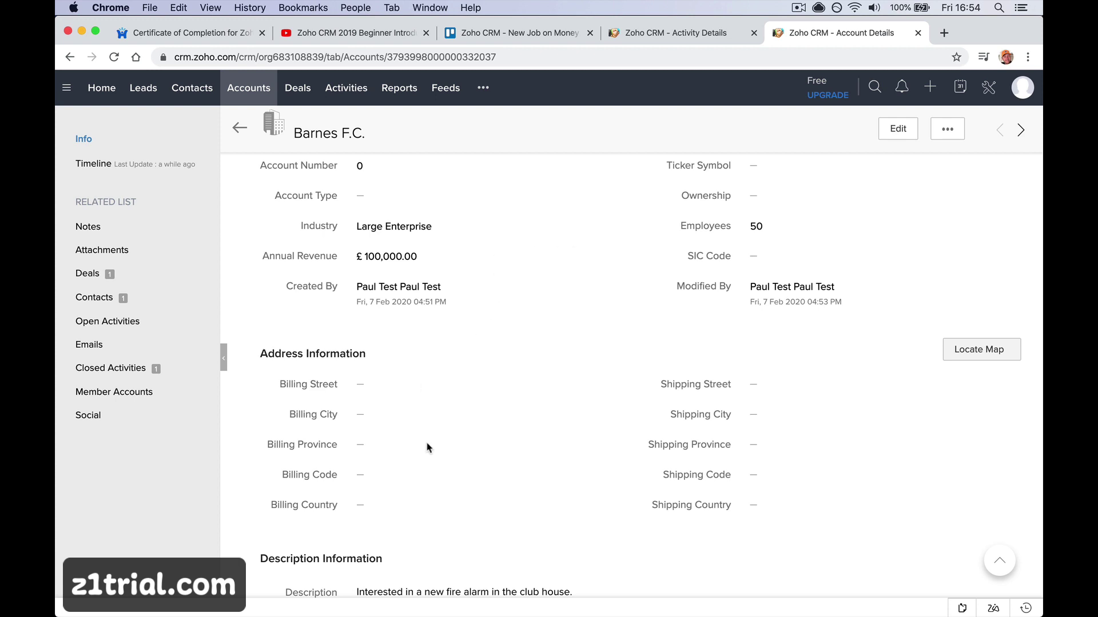
scroll(428, 445, down, 6)
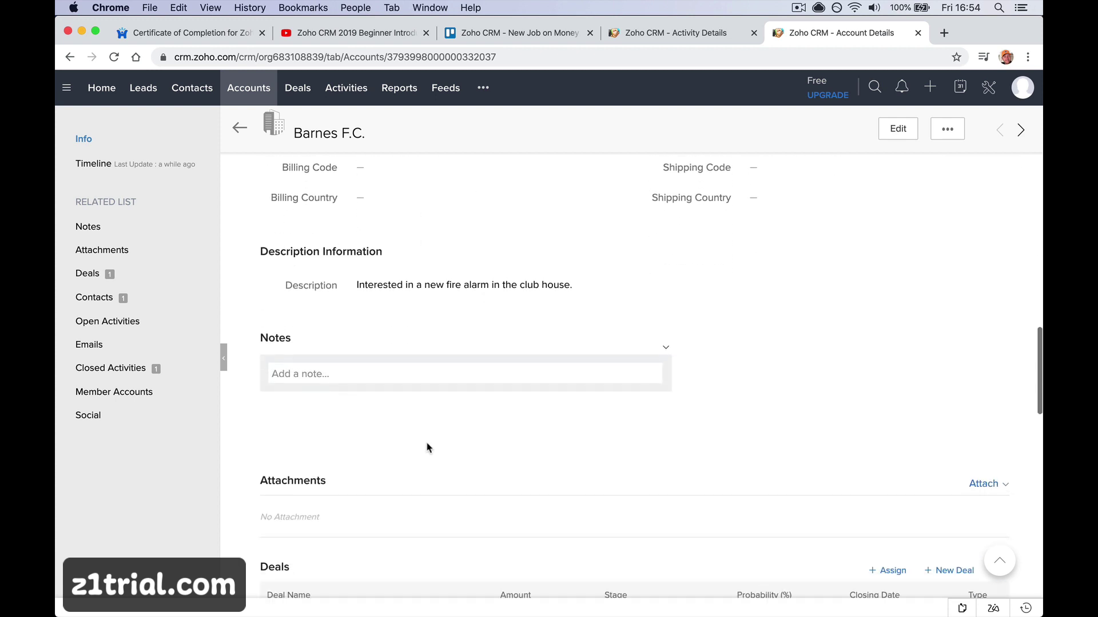
click(400, 374)
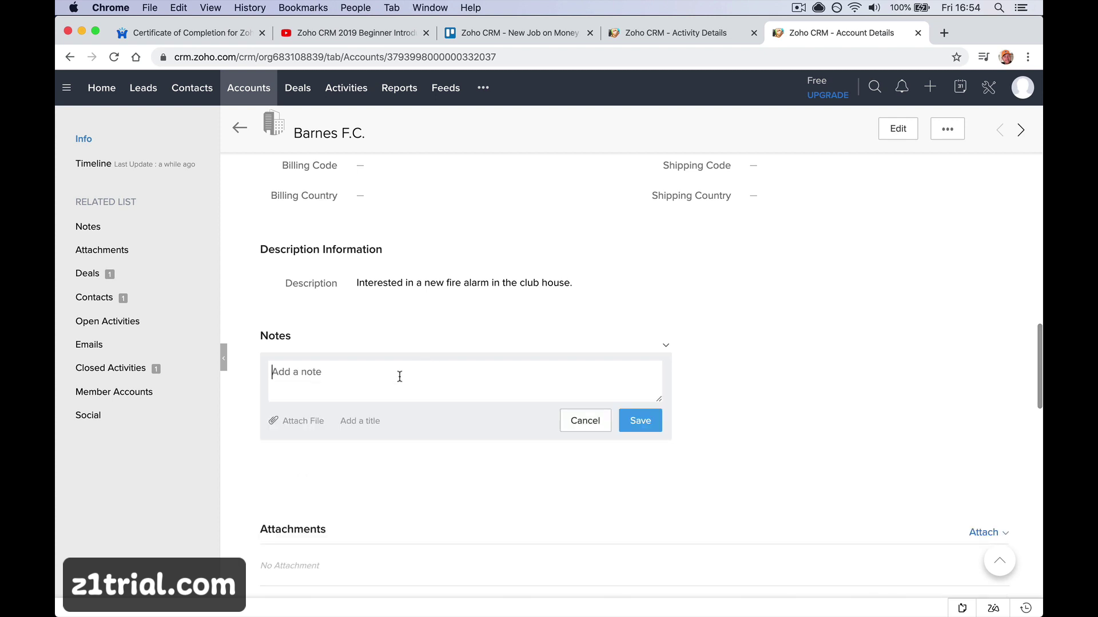
scroll(418, 408, down, 4)
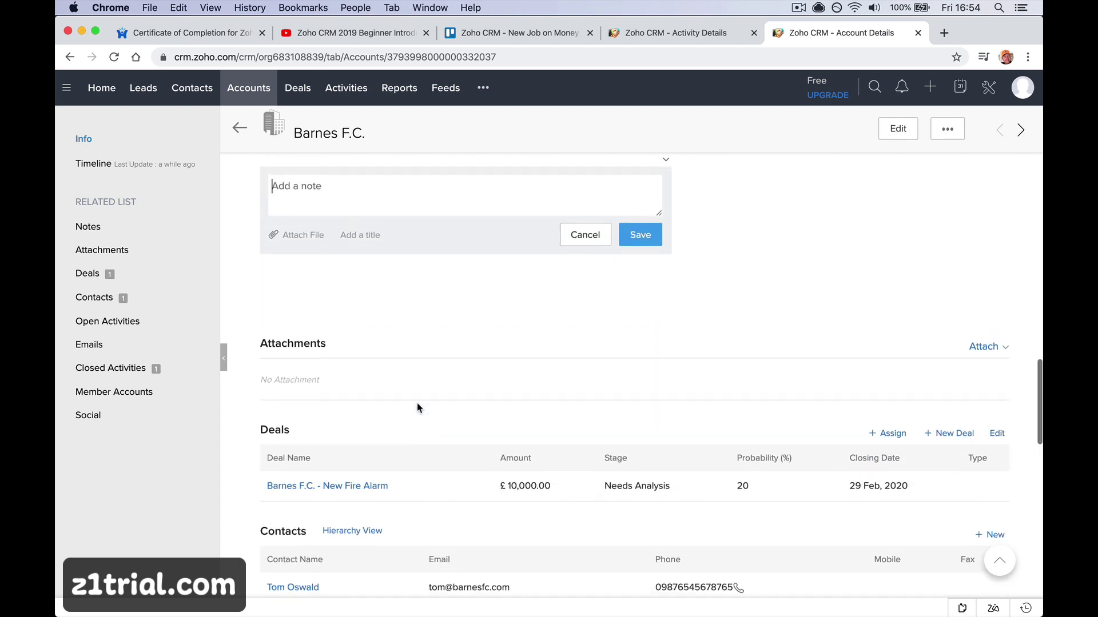
scroll(417, 407, down, 6)
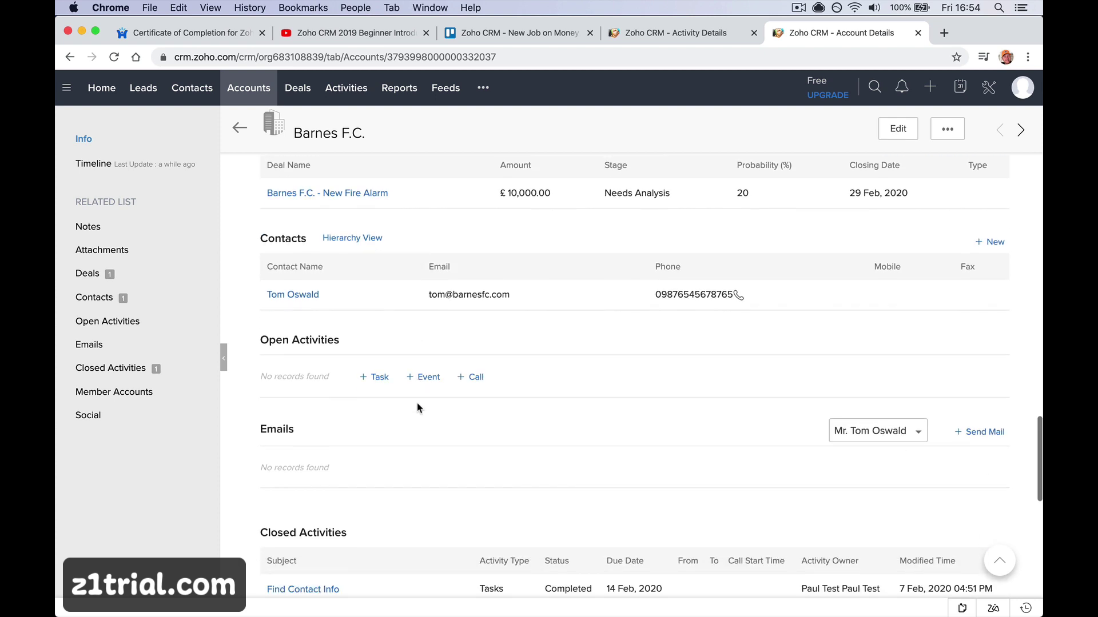
scroll(403, 297, up, 1)
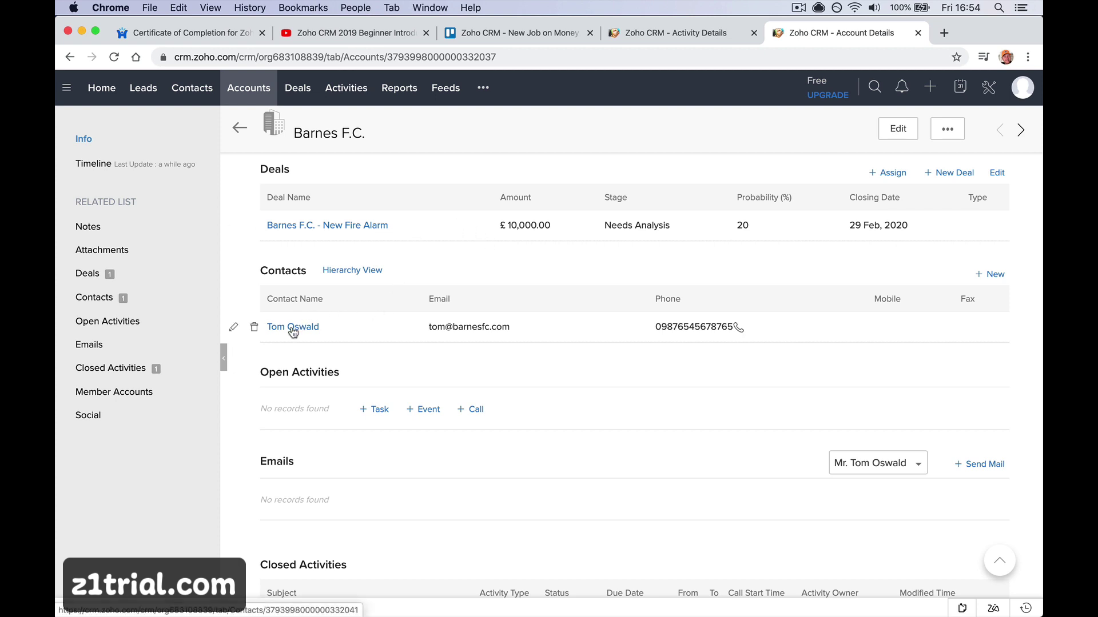
click(335, 236)
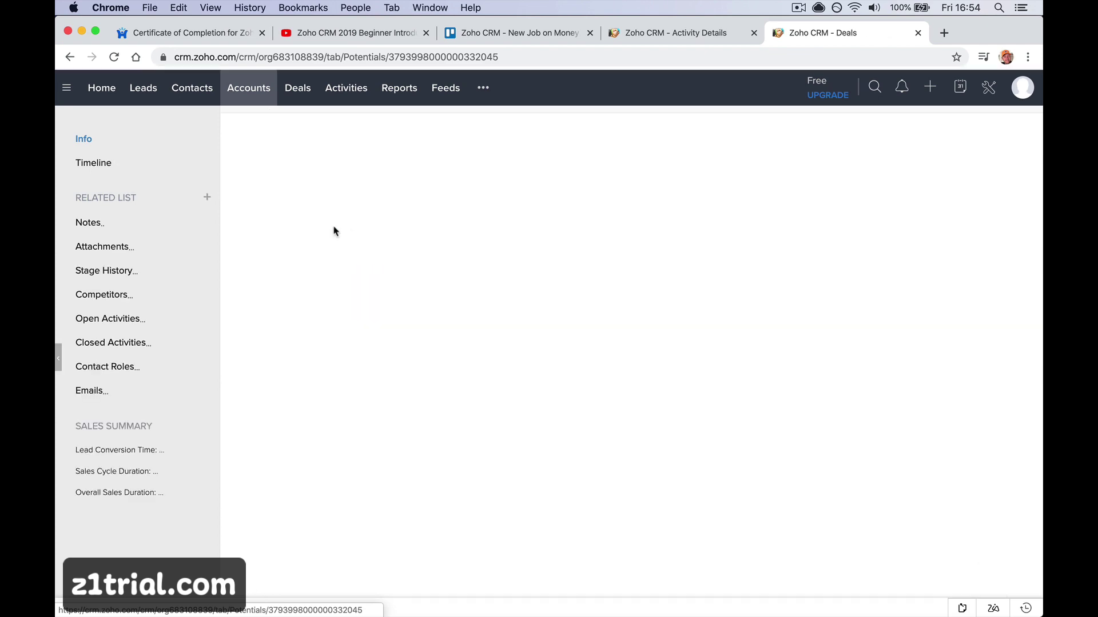
scroll(335, 231, left, 5)
scroll(326, 316, down, 10)
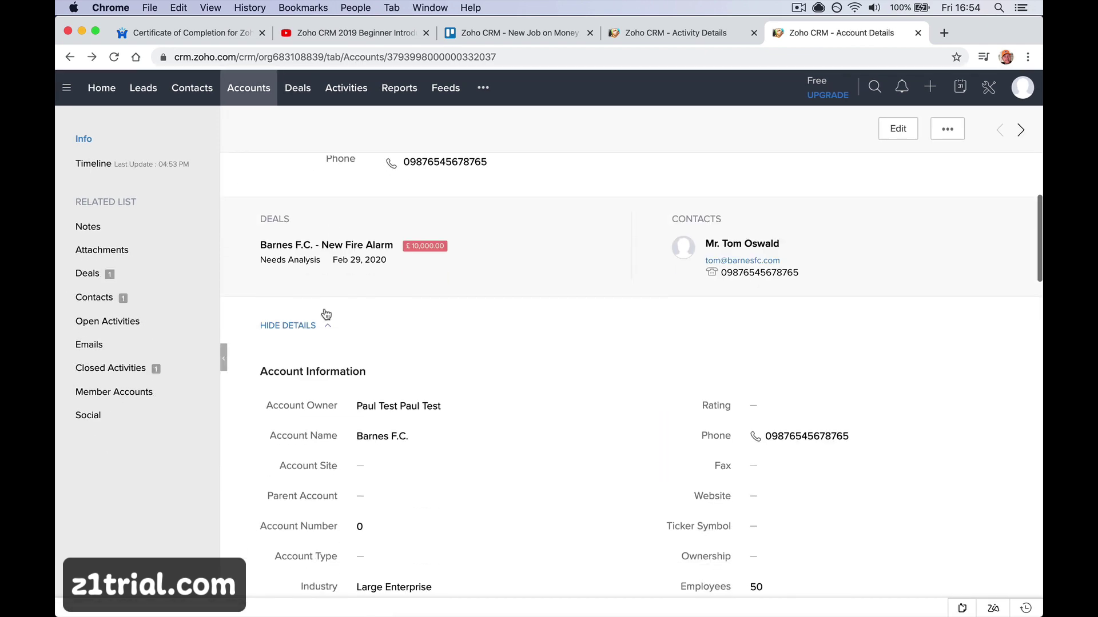
scroll(314, 423, down, 5)
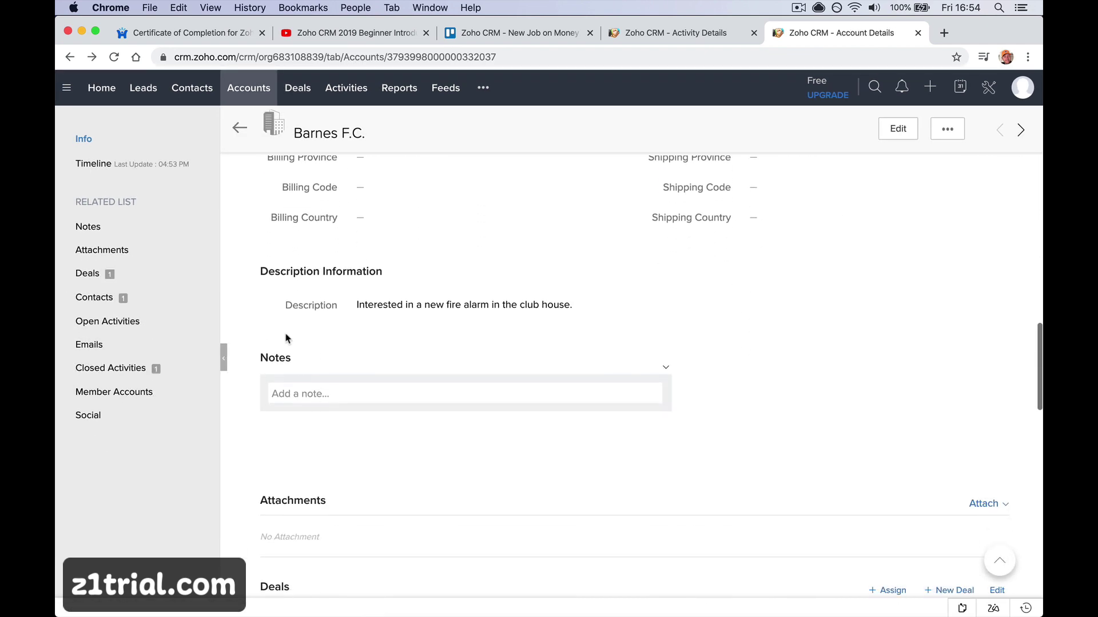
click(77, 302)
click(314, 236)
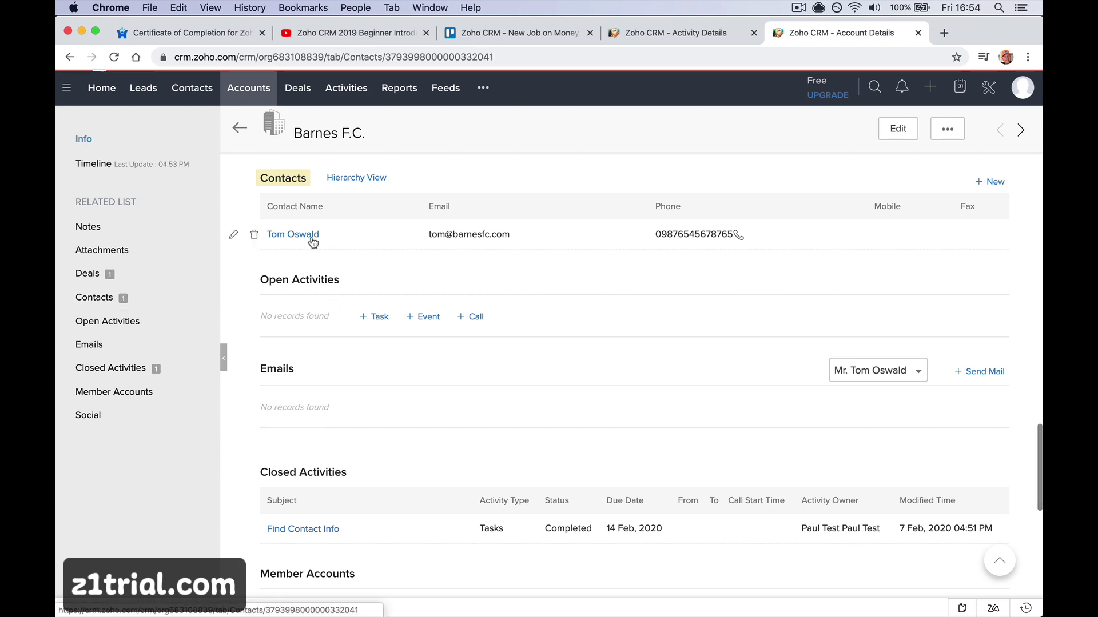
scroll(313, 243, left, 5)
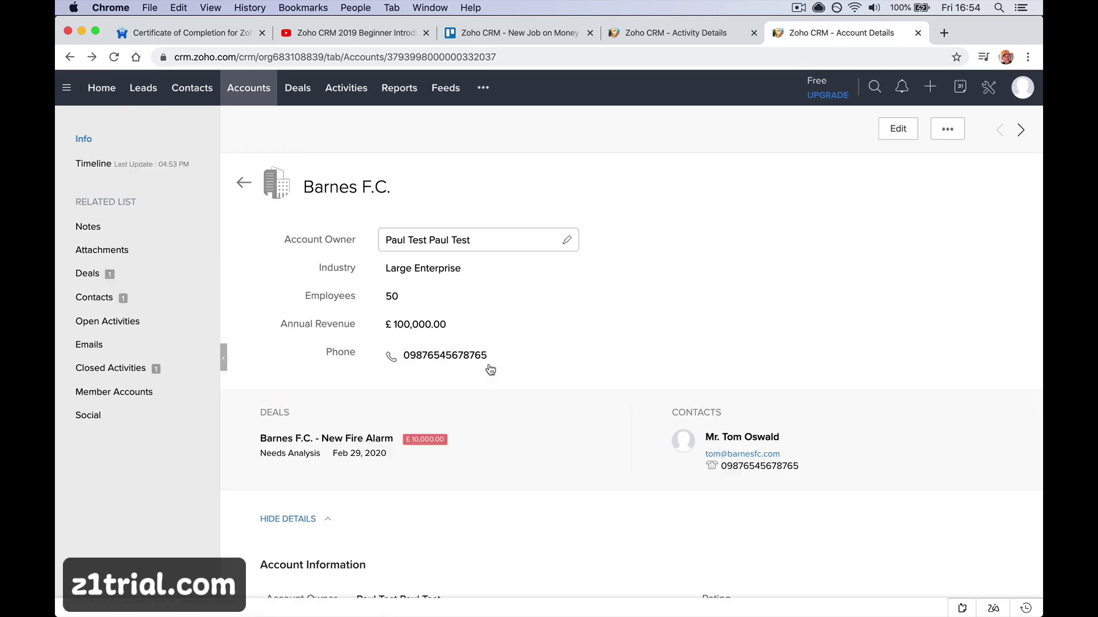
scroll(481, 394, down, 10)
scroll(481, 394, down, 8)
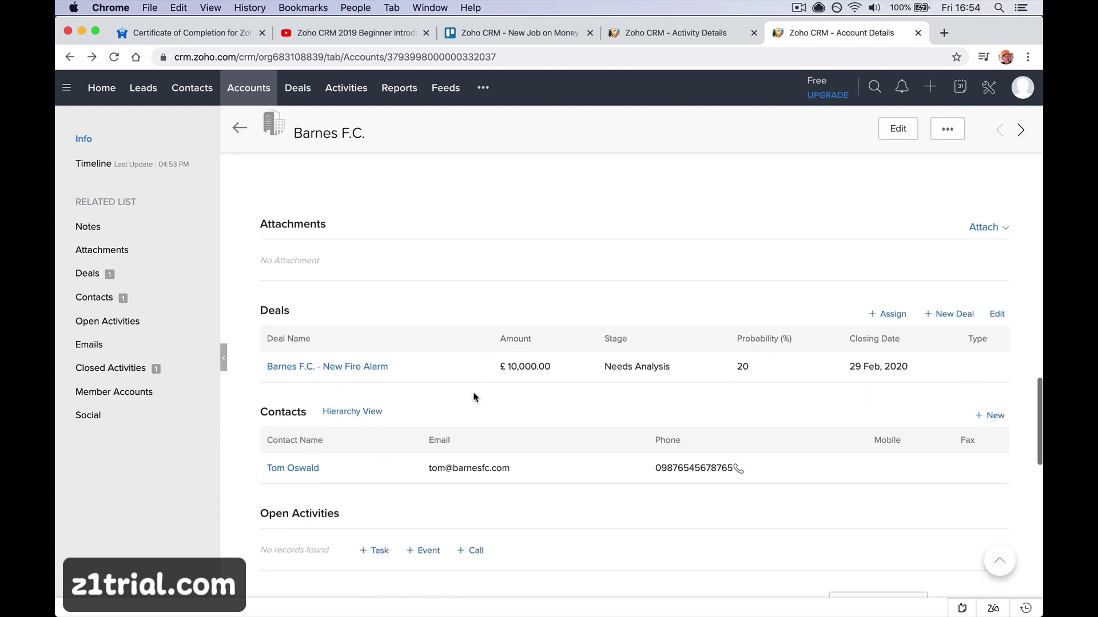
scroll(639, 334, down, 5)
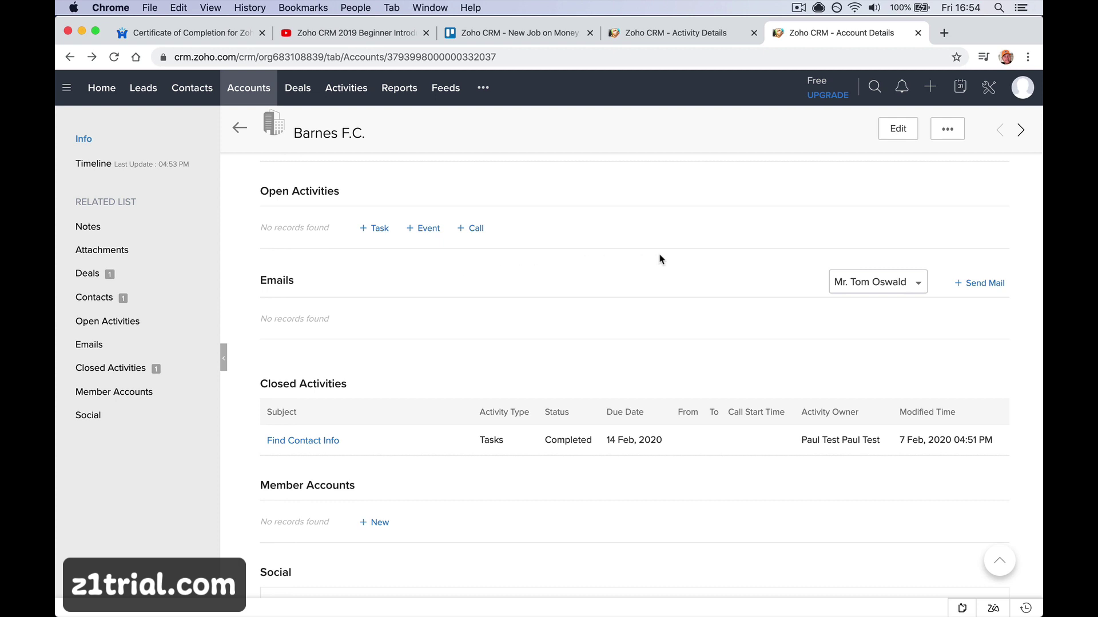
scroll(608, 314, down, 2)
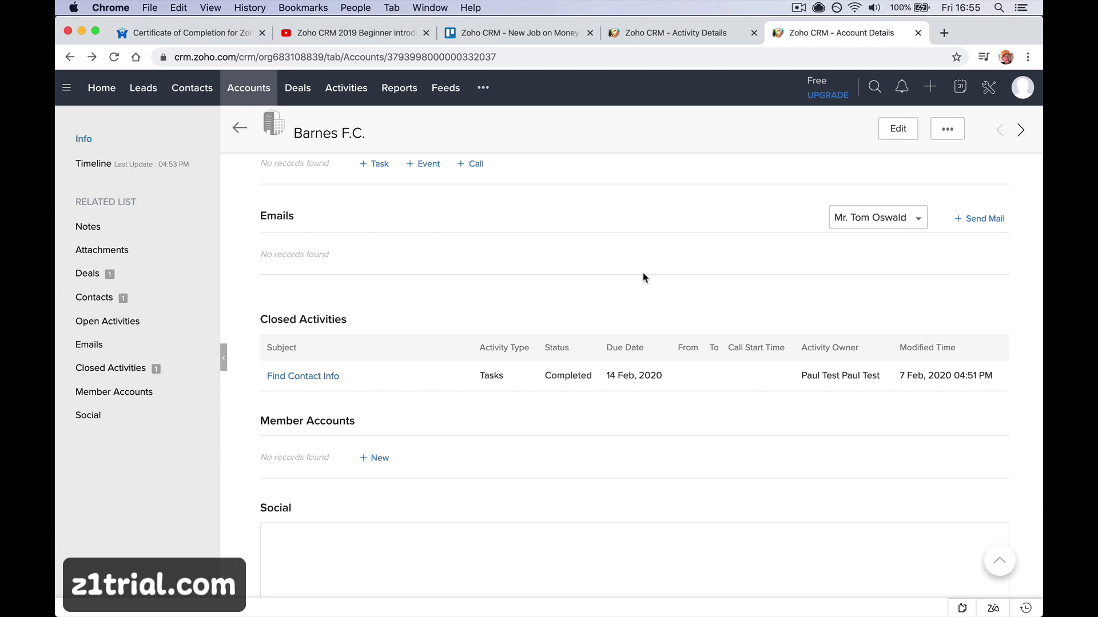
scroll(642, 277, down, 4)
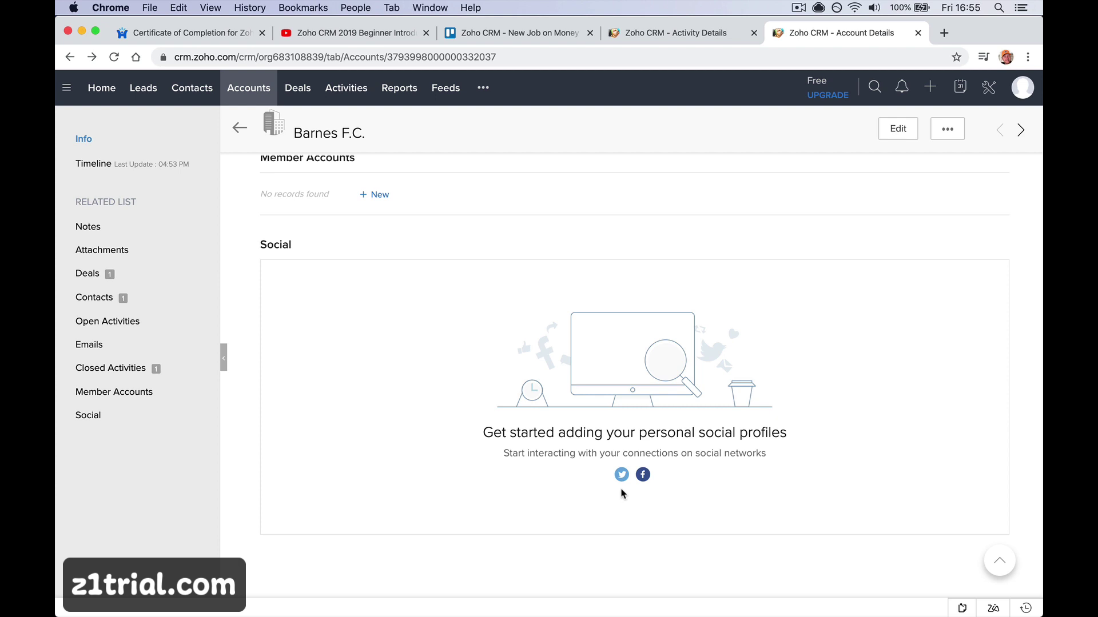
scroll(612, 410, up, 1)
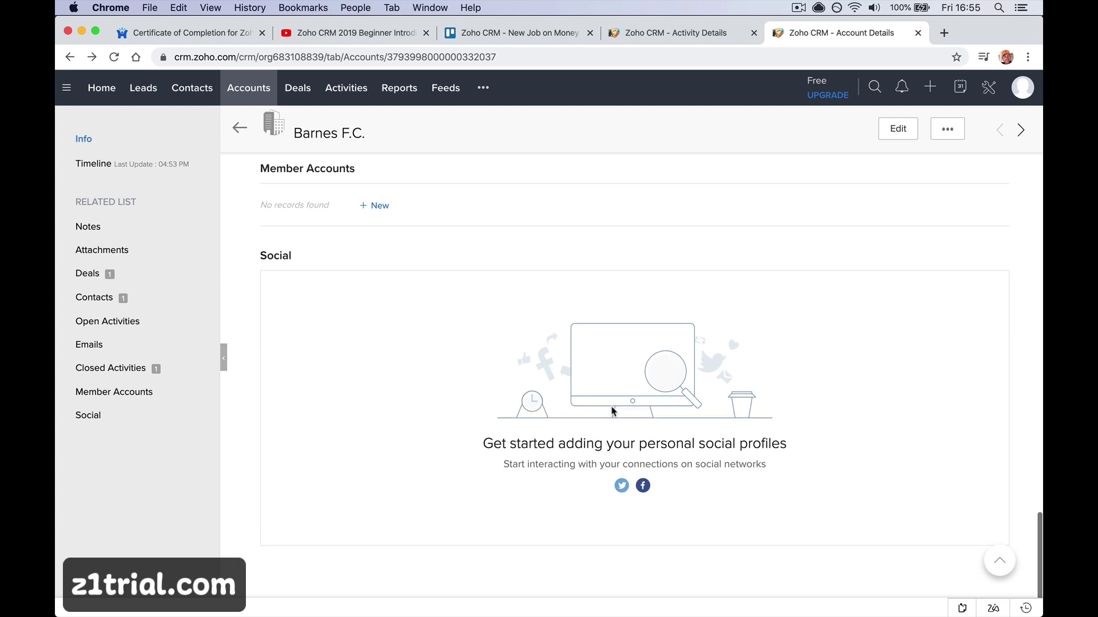
scroll(609, 389, up, 20)
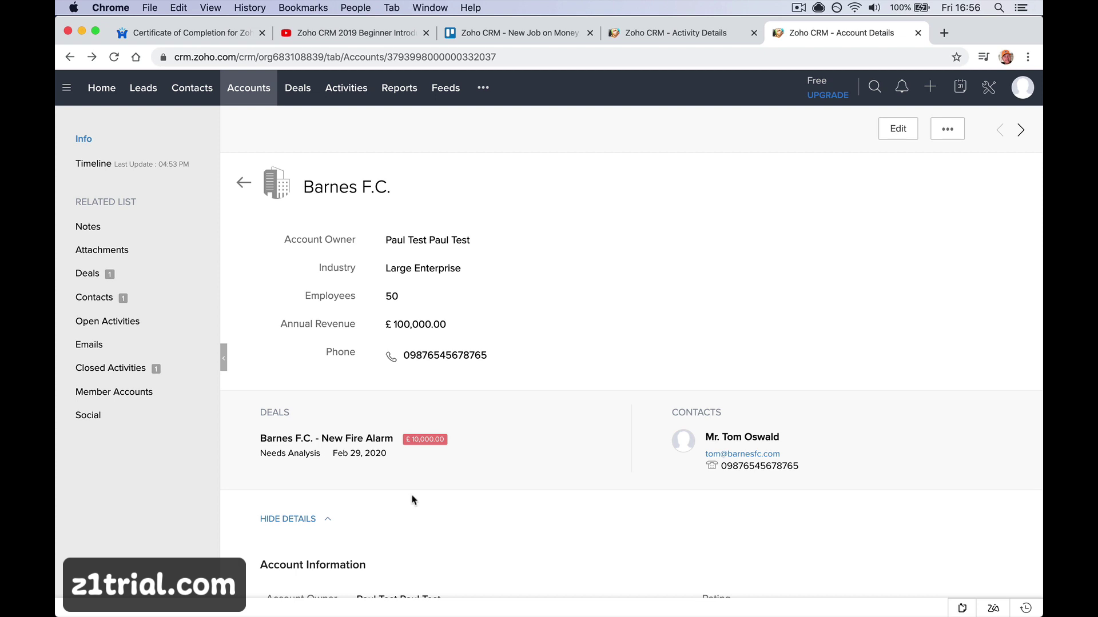
click(170, 296)
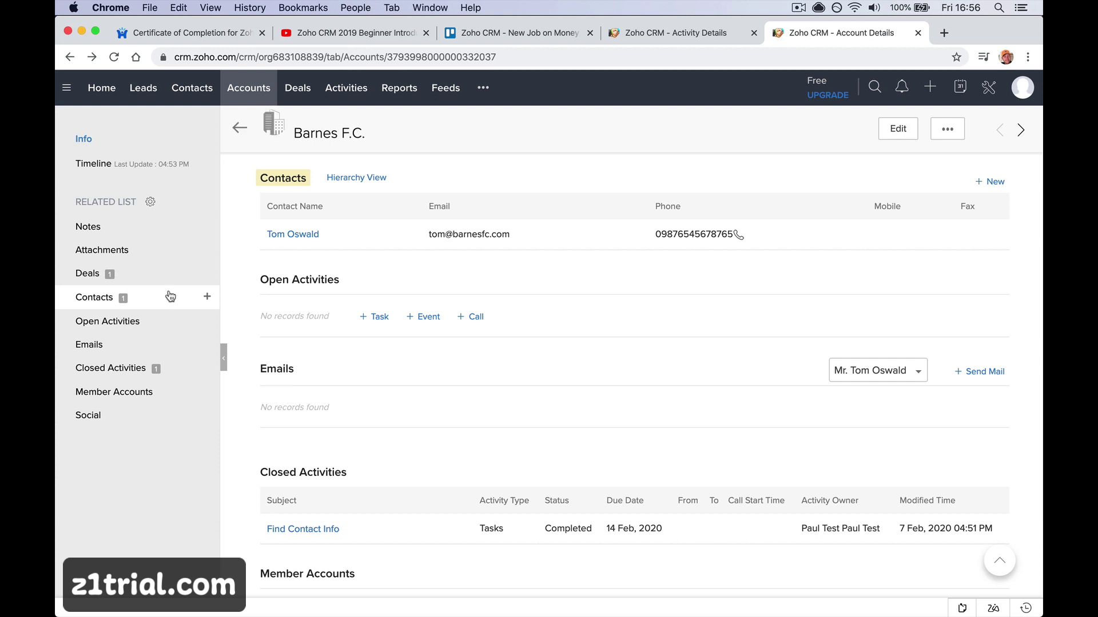
Open the contact's record, close the duplicate contact page, and start a new note in Notes
click(274, 236)
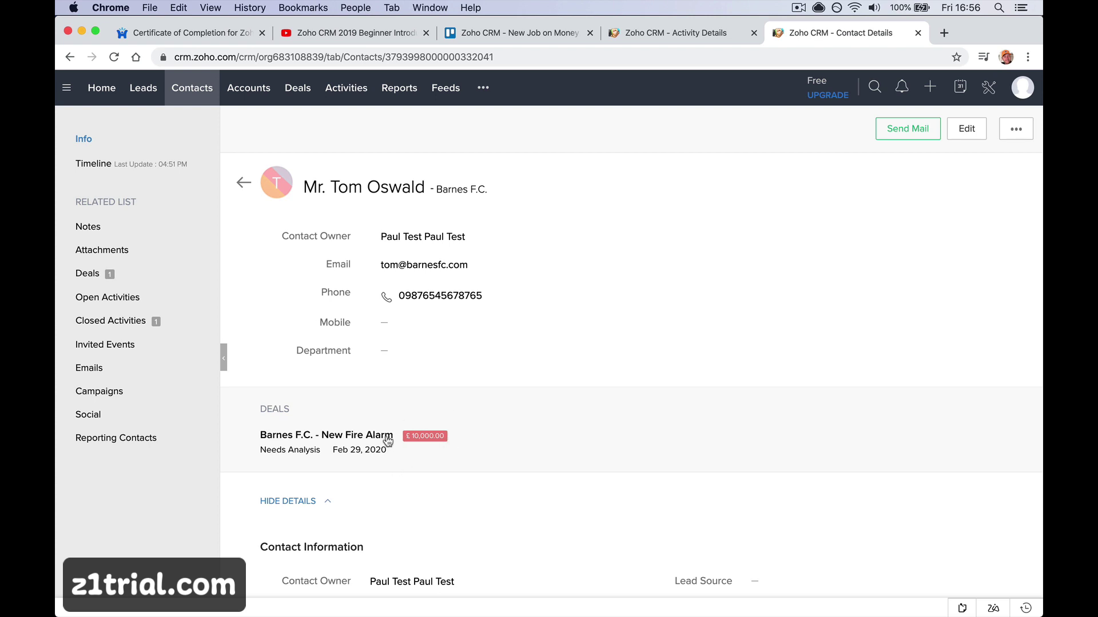
scroll(400, 297, down, 10)
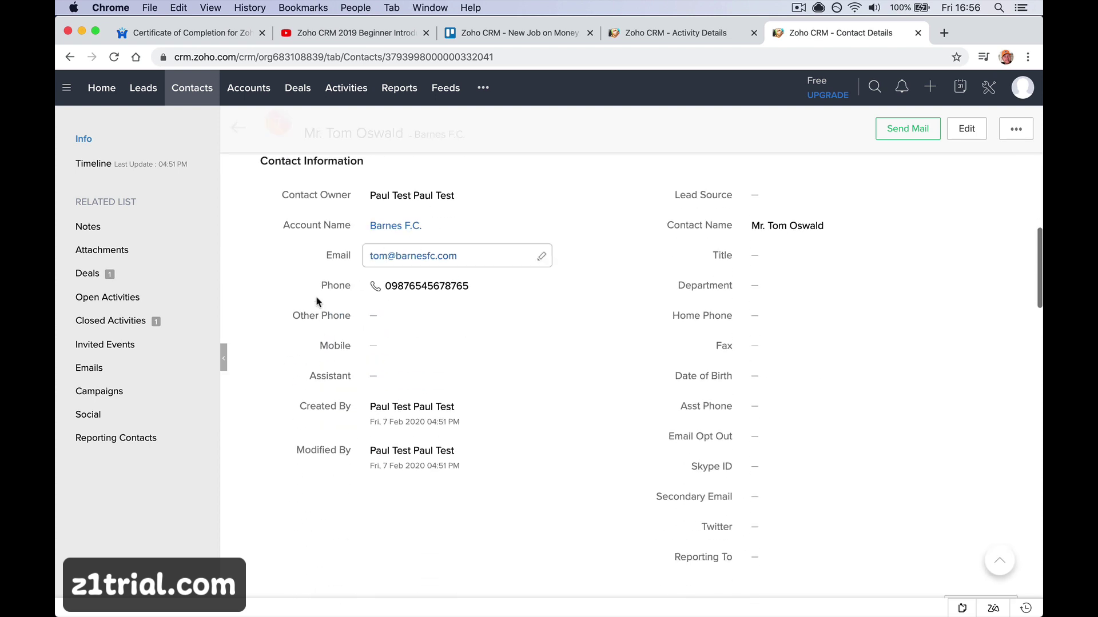
click(805, 379)
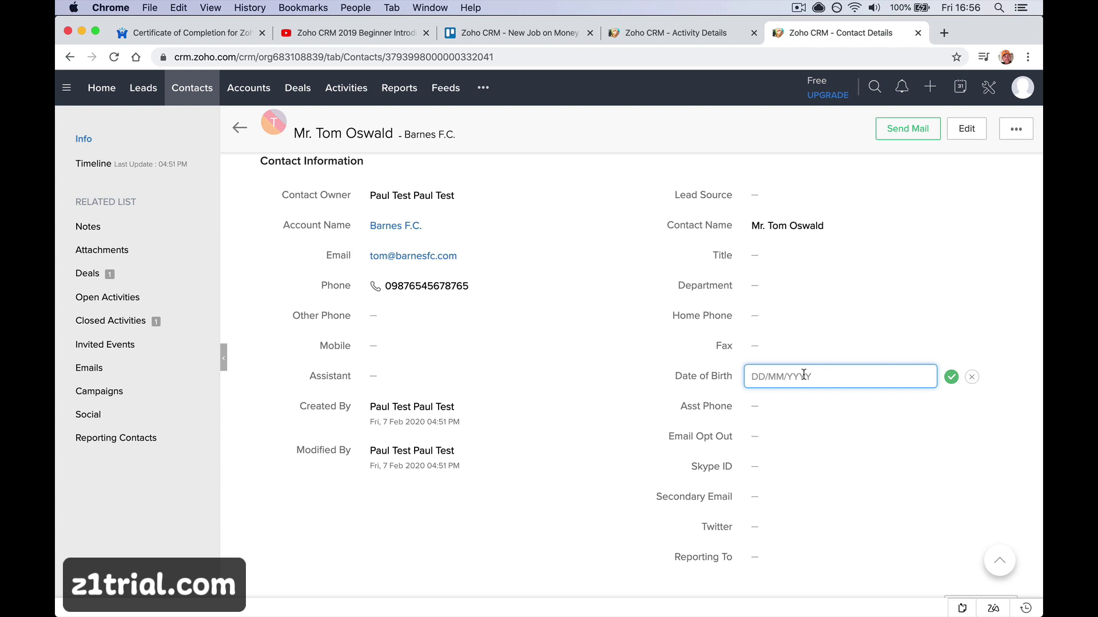
scroll(783, 336, down, 3)
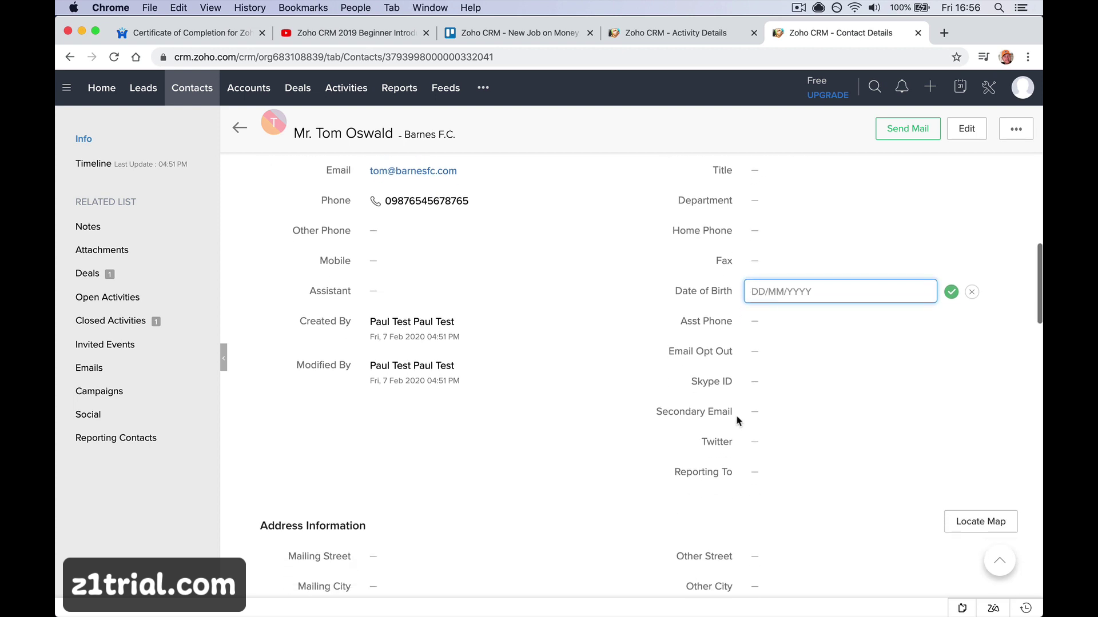
click(757, 443)
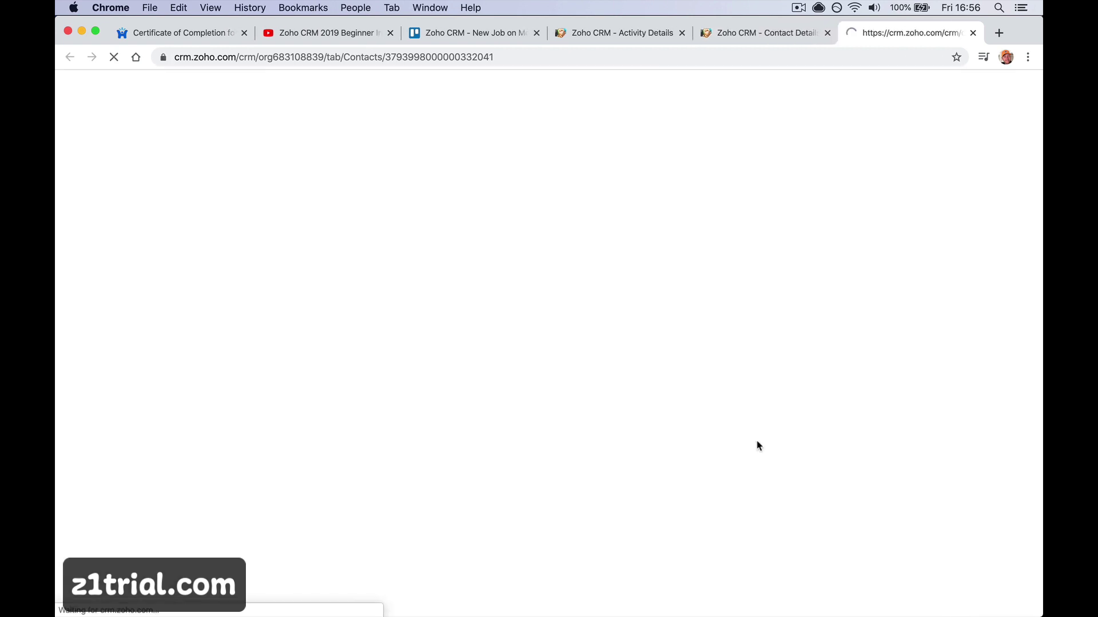
click(972, 32)
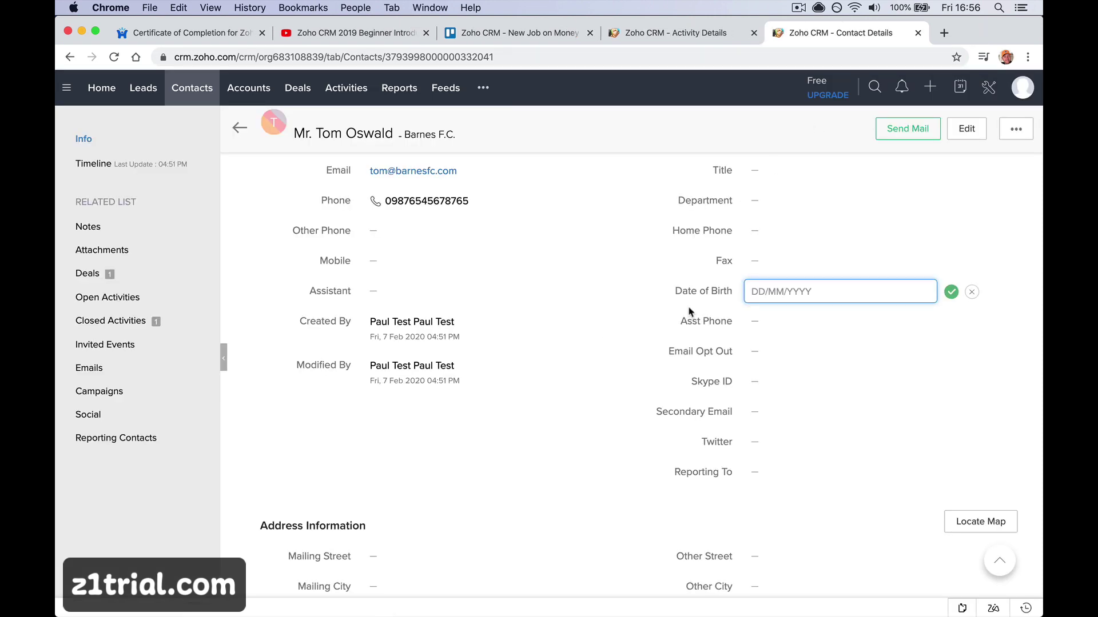
scroll(566, 386, down, 5)
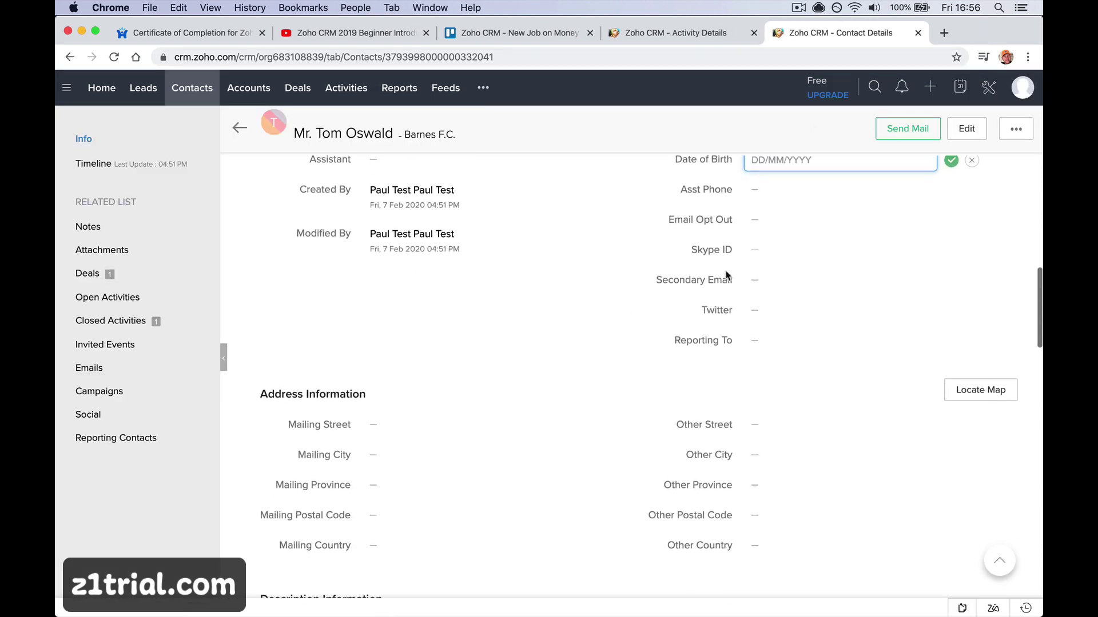
scroll(541, 421, down, 9)
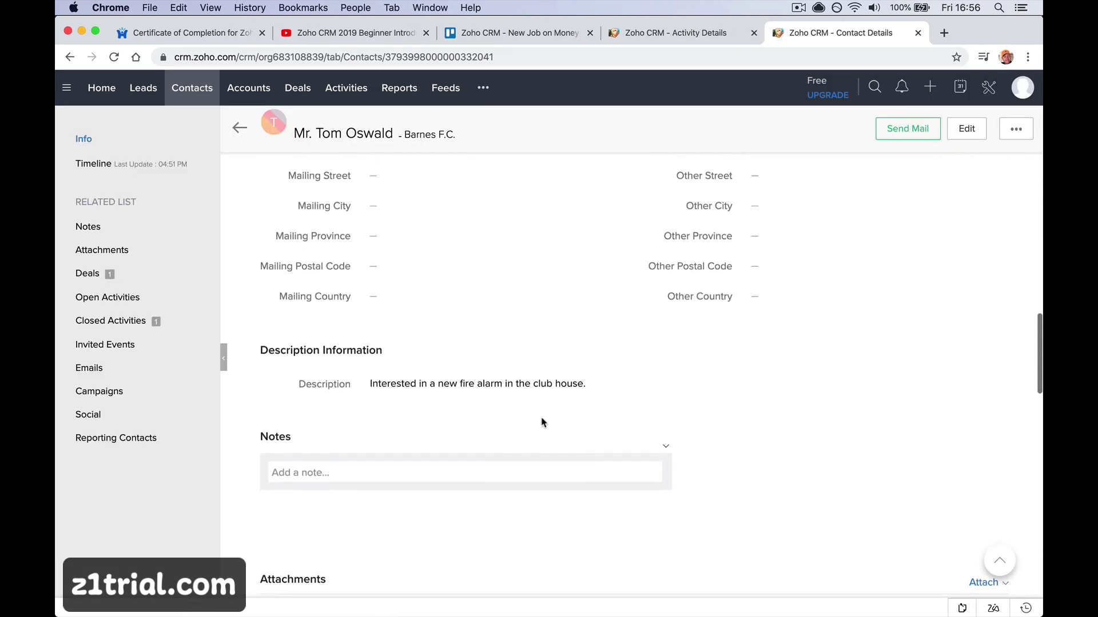
scroll(541, 422, down, 8)
click(476, 242)
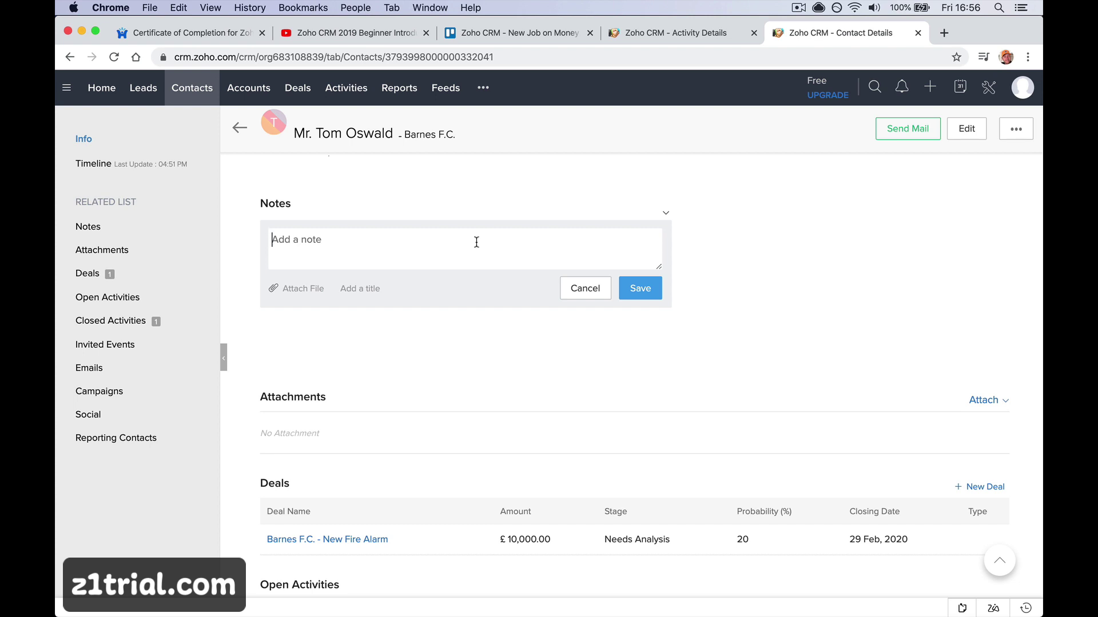
Write and save a note about the contact's wife, two children and upcoming holiday to Tenerife
text(Married to Jane. 2 kid)
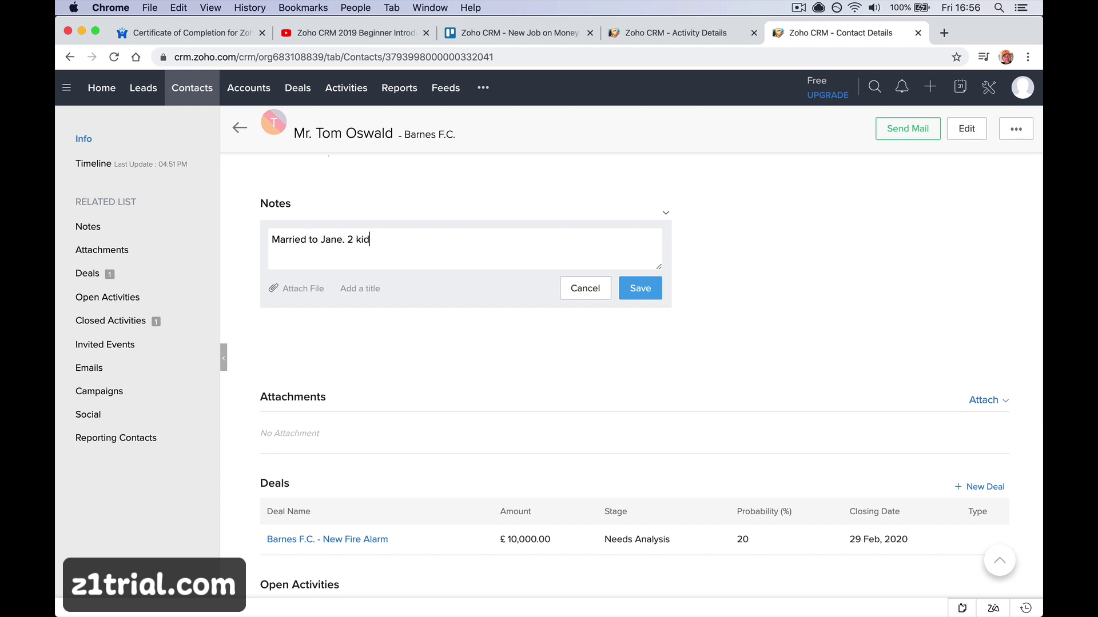
text(s Dav)
key(BackSpace)
text(ve and Sarah.)
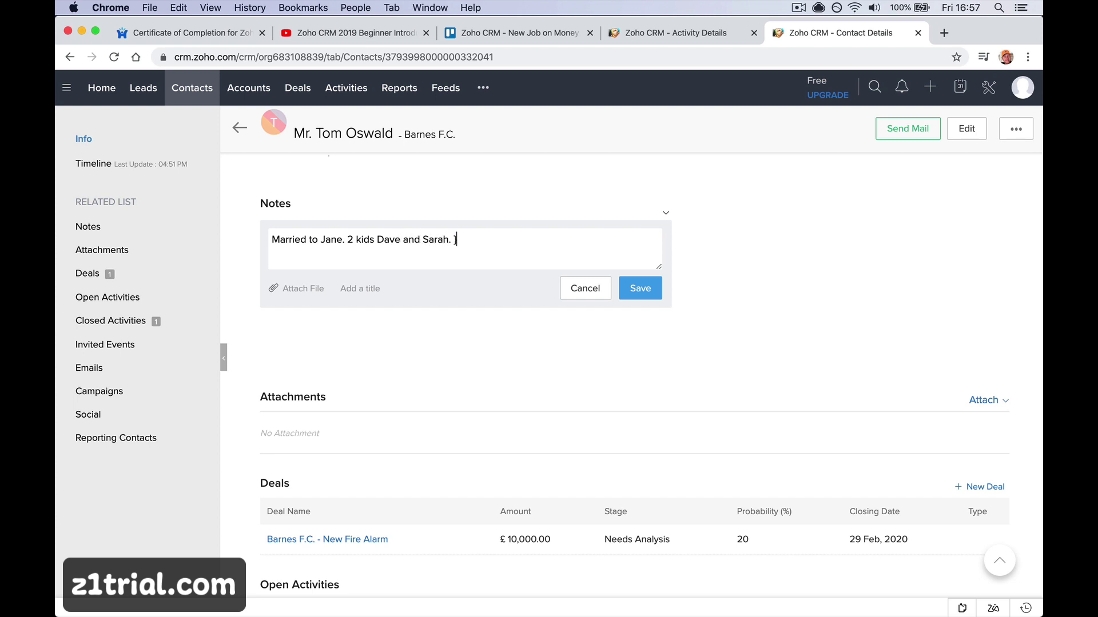
key(Return)
text(Going on holiday to teneriefe.)
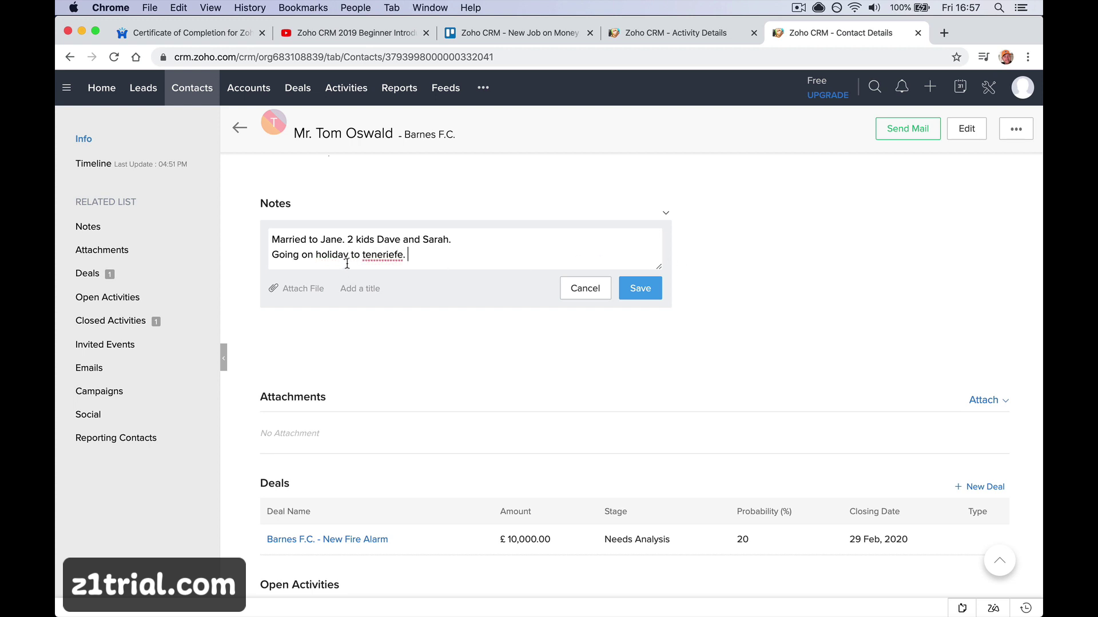
right_click(382, 256)
key(Escape)
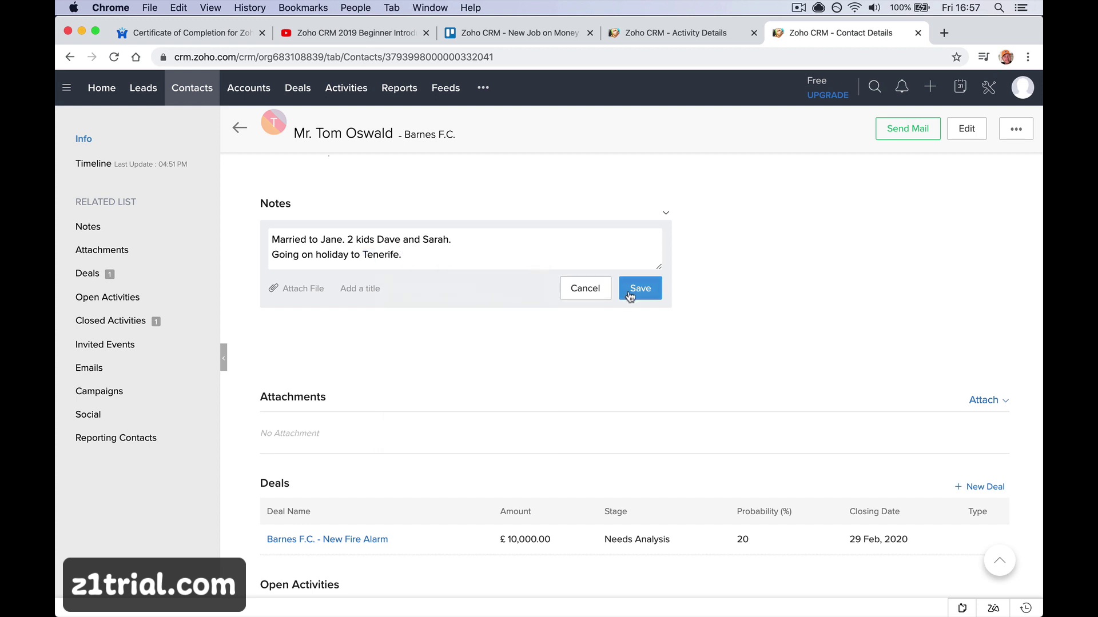
click(639, 288)
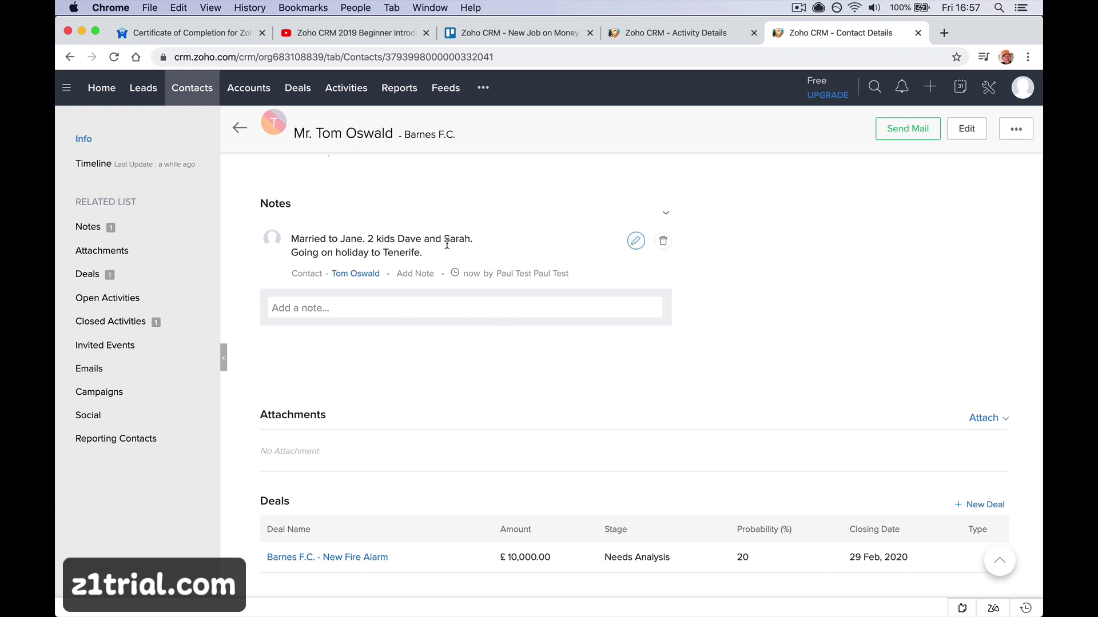
Add and save a second note saying a colleague in accounts plays Squash with the contact
click(431, 300)
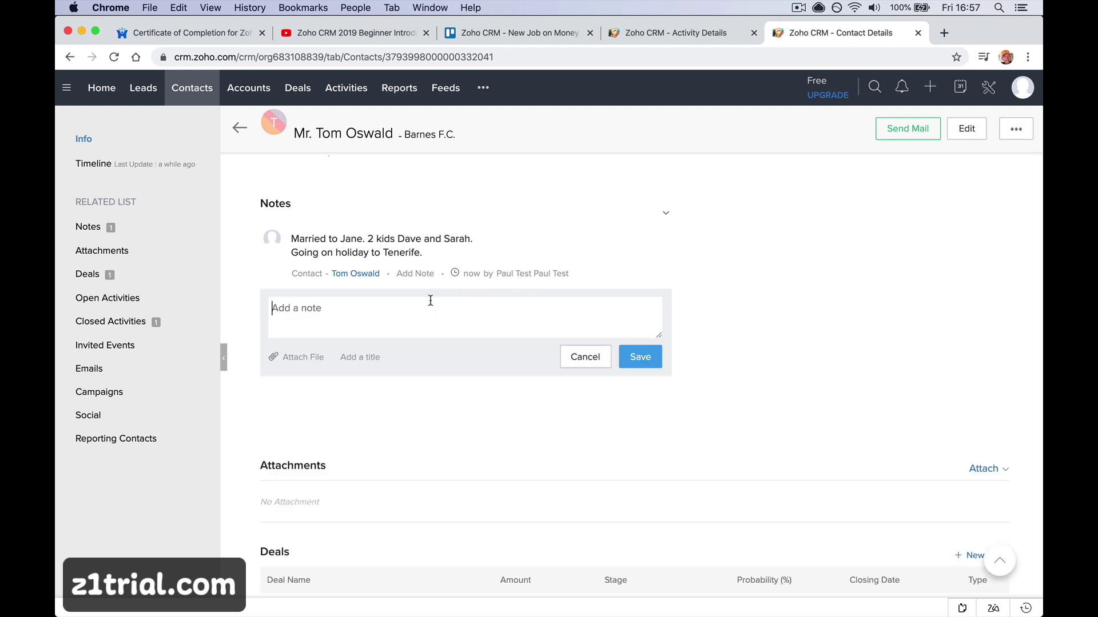
text(Mike iin an)
key(BackSpace)
key(BackSpace)
key(BackSpace)
key(BackSpace)
key(BackSpace)
text(n accounts plays )
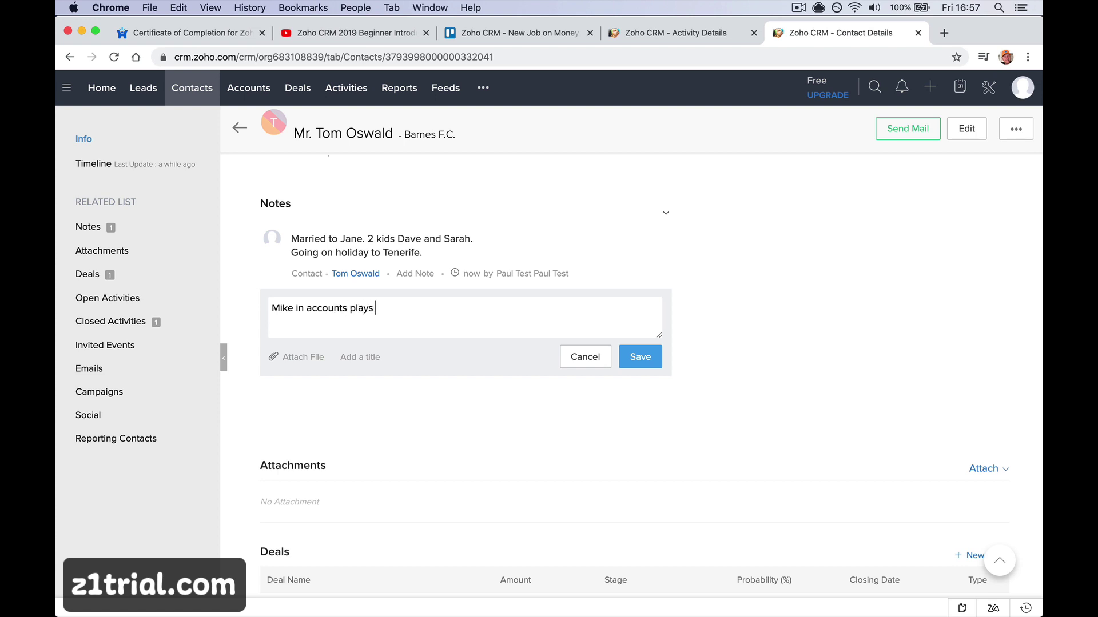
text(Squash with Tom.)
click(646, 358)
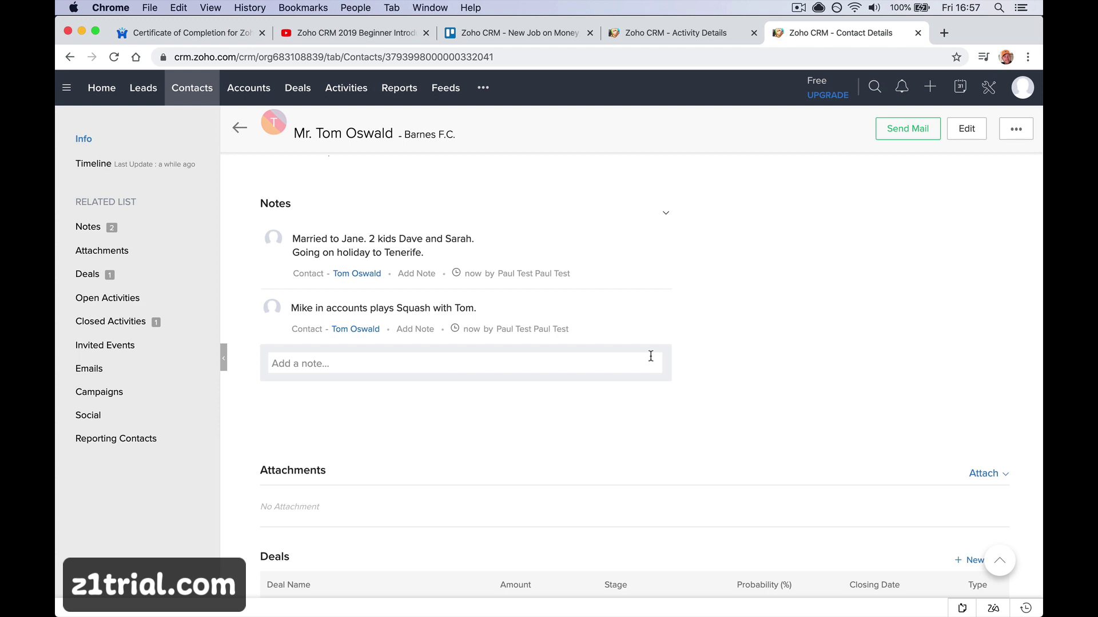
scroll(651, 355, down, 5)
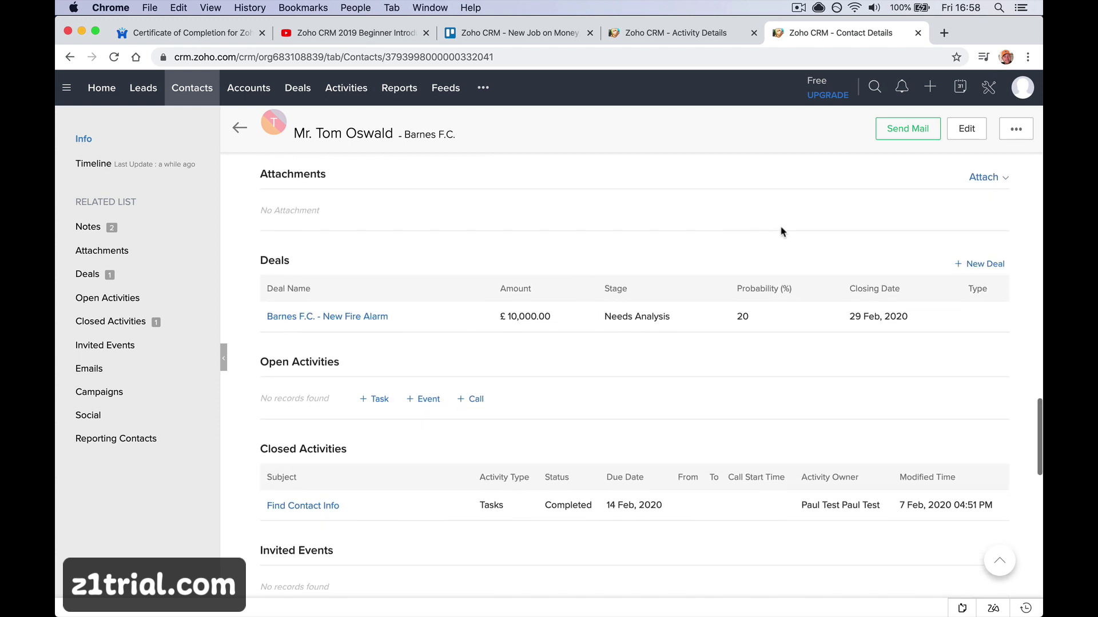
scroll(780, 232, down, 2)
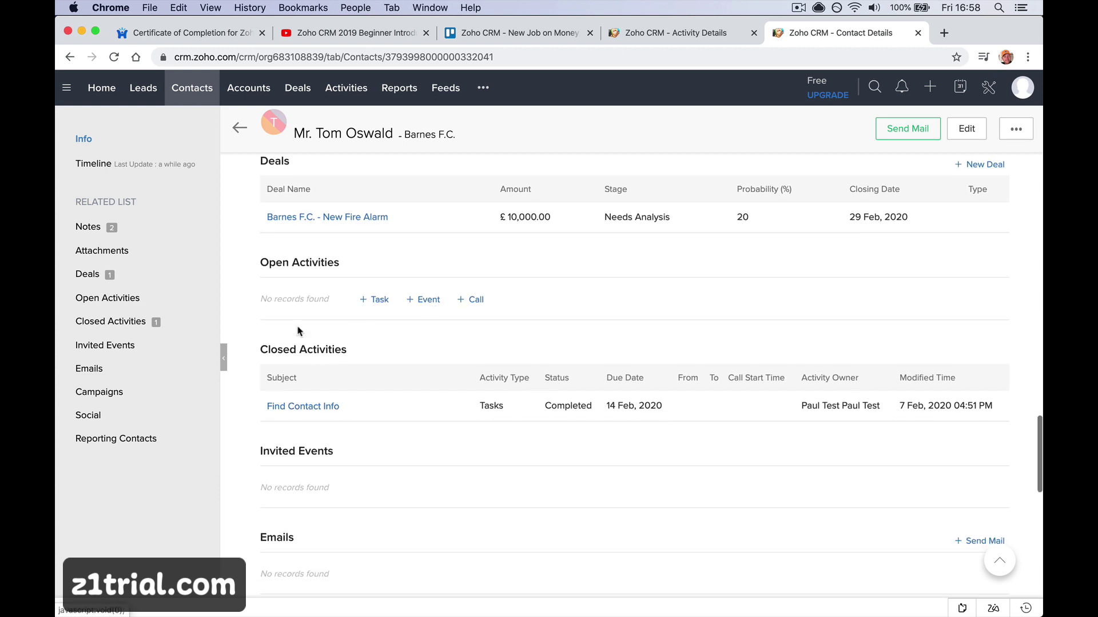
click(208, 299)
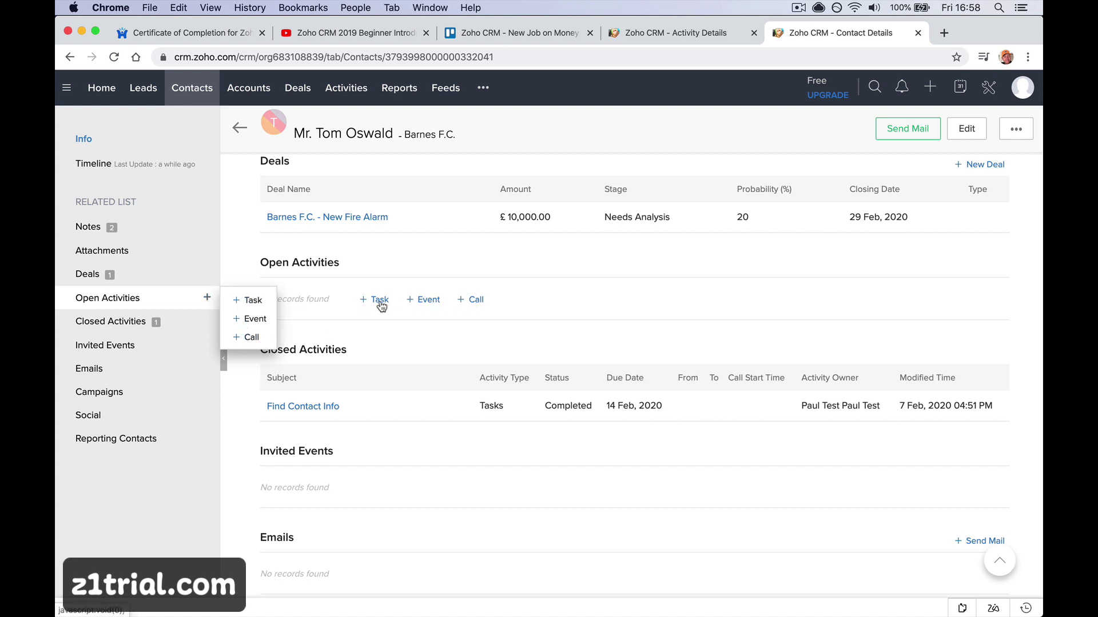
click(436, 300)
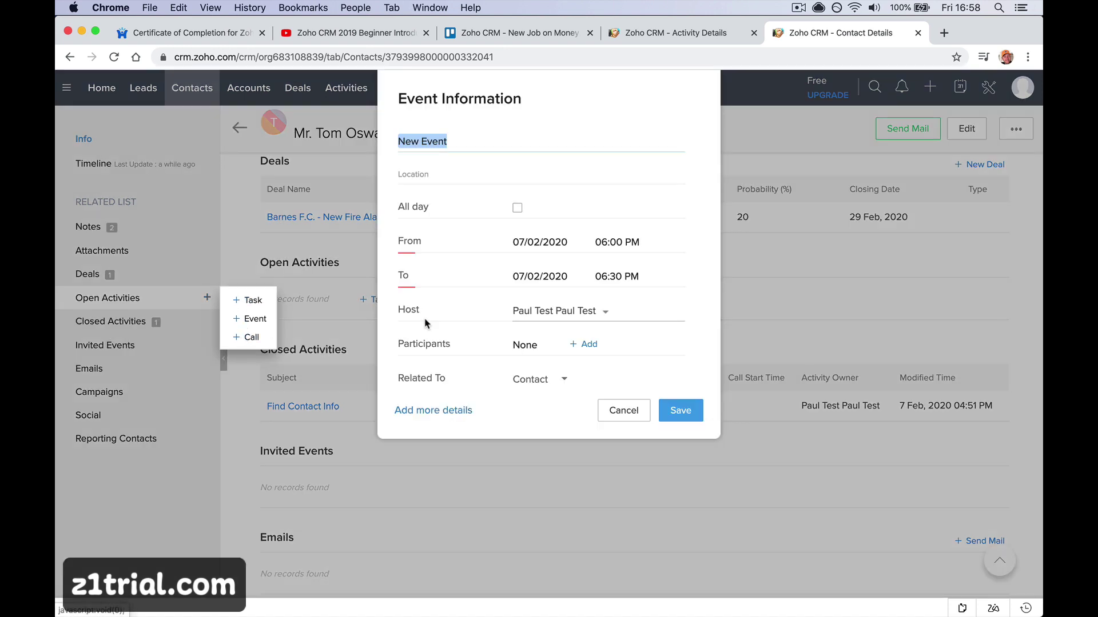
click(612, 411)
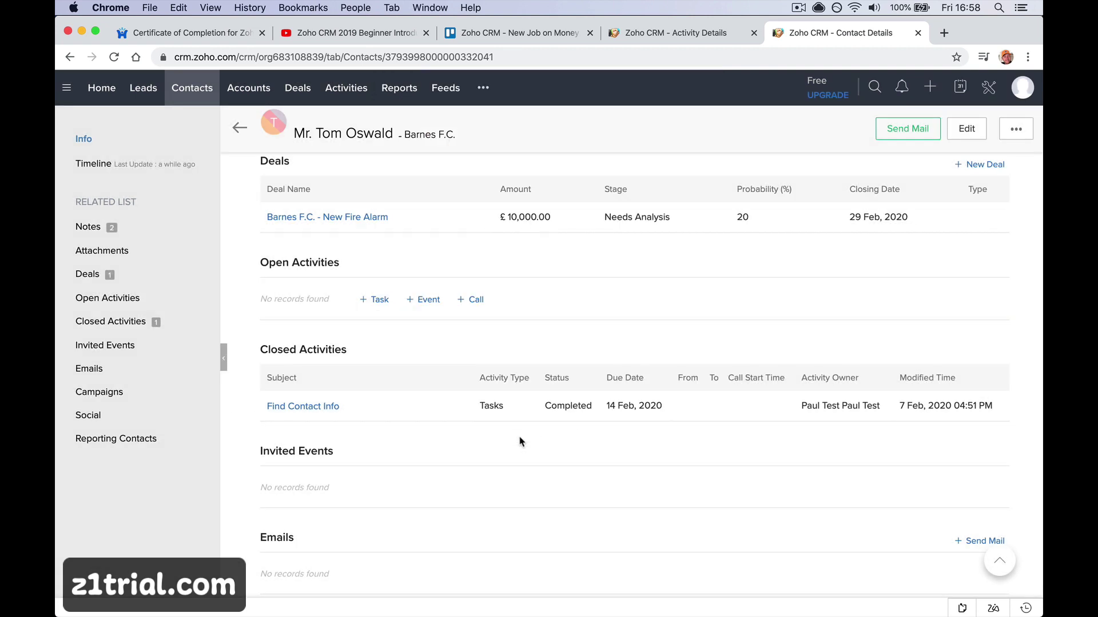
scroll(521, 442, down, 5)
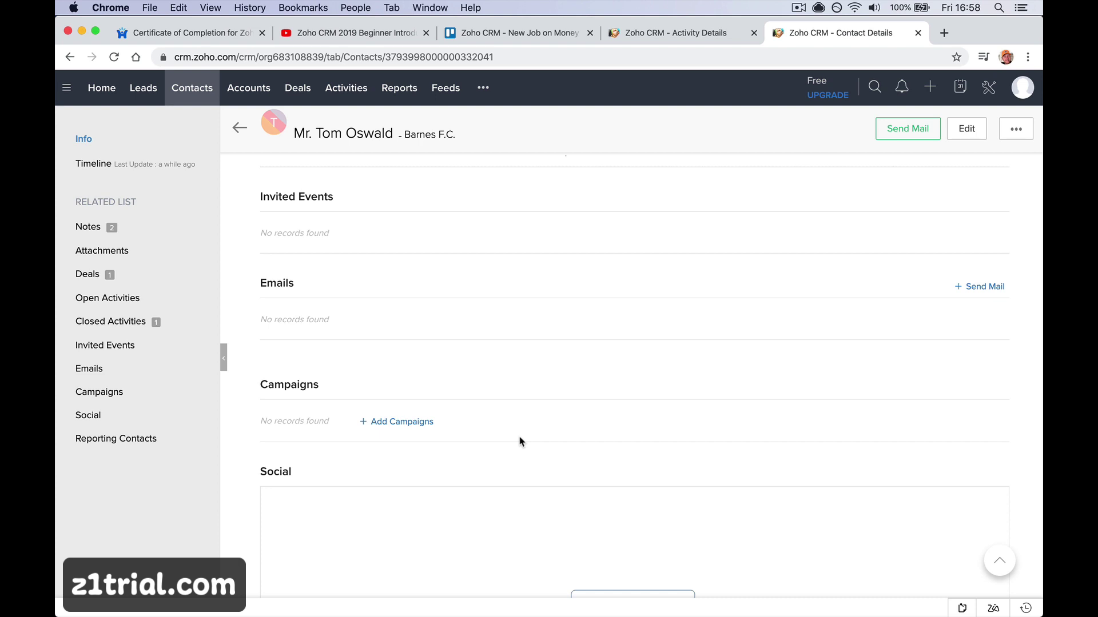
scroll(520, 442, down, 3)
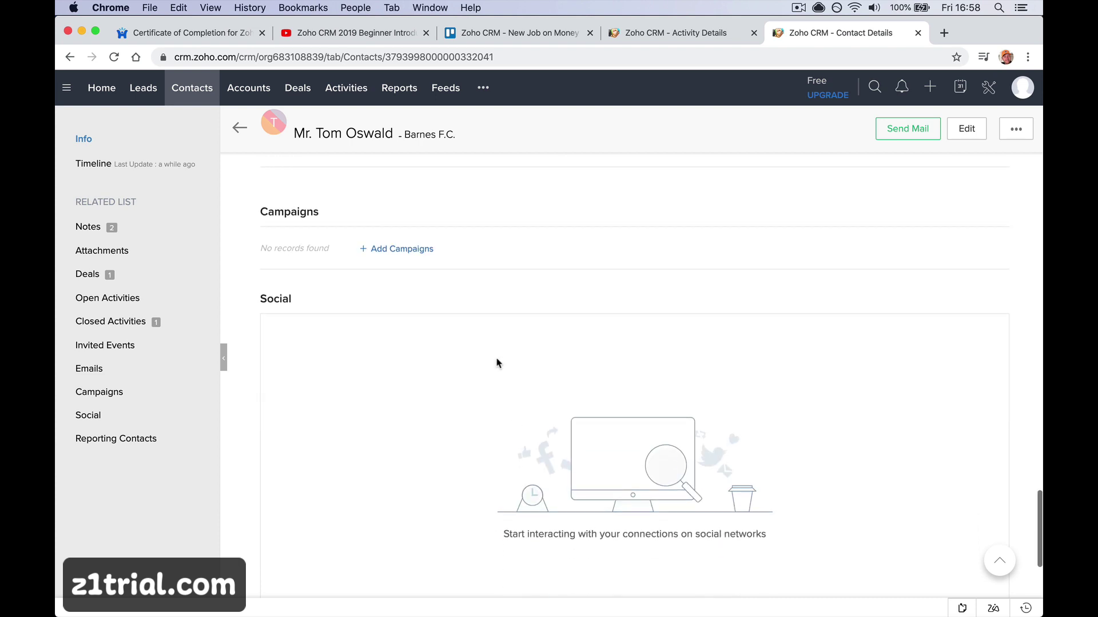
scroll(479, 329, down, 2)
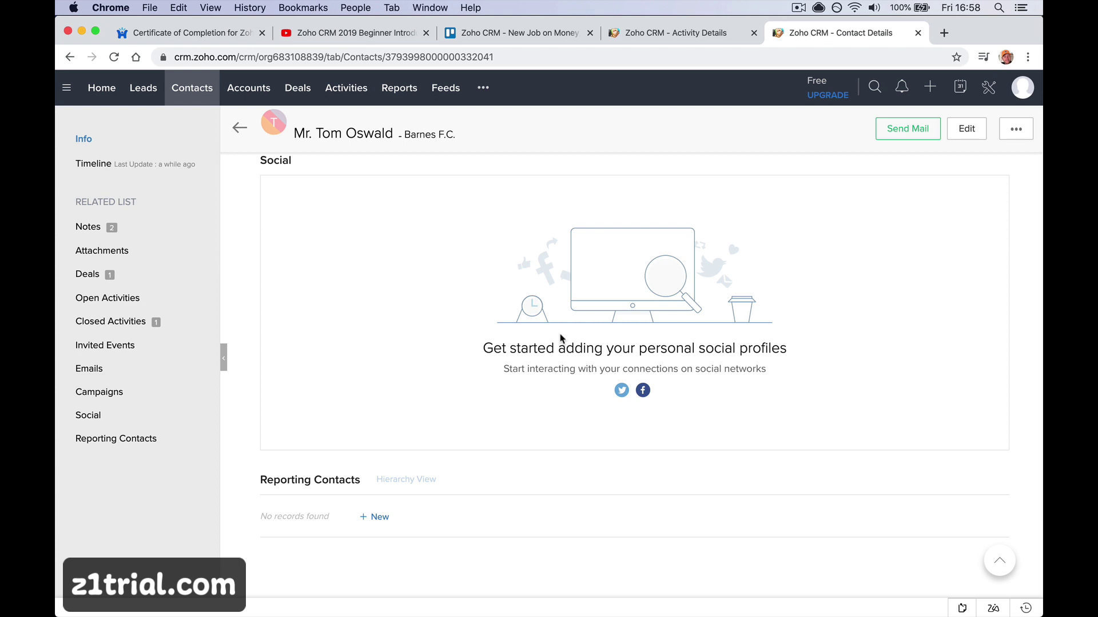
scroll(560, 338, up, 15)
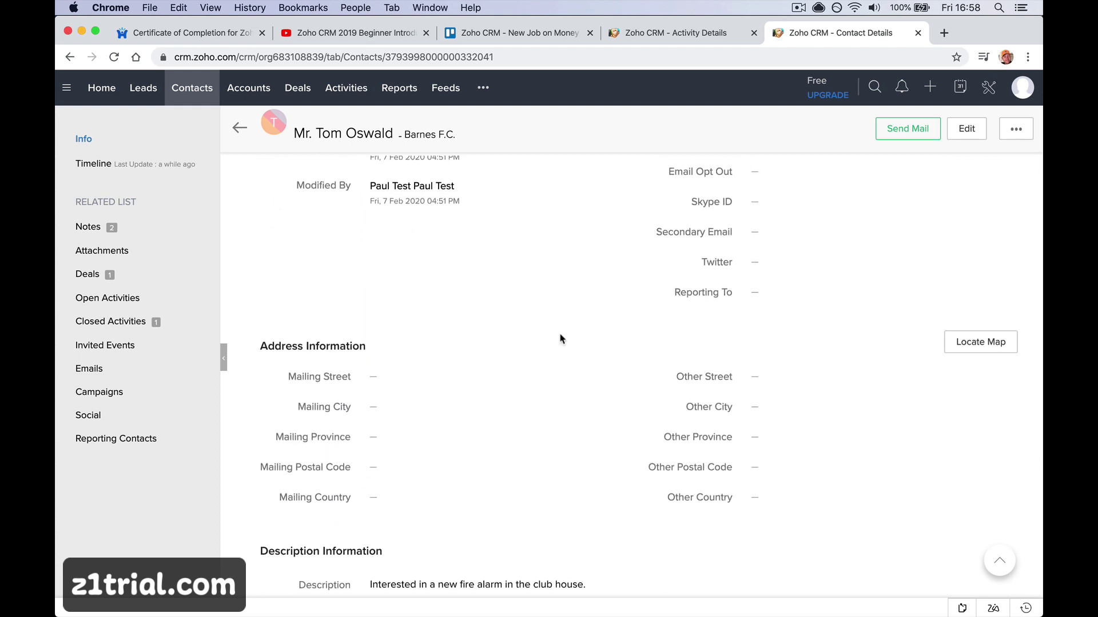
scroll(560, 339, up, 8)
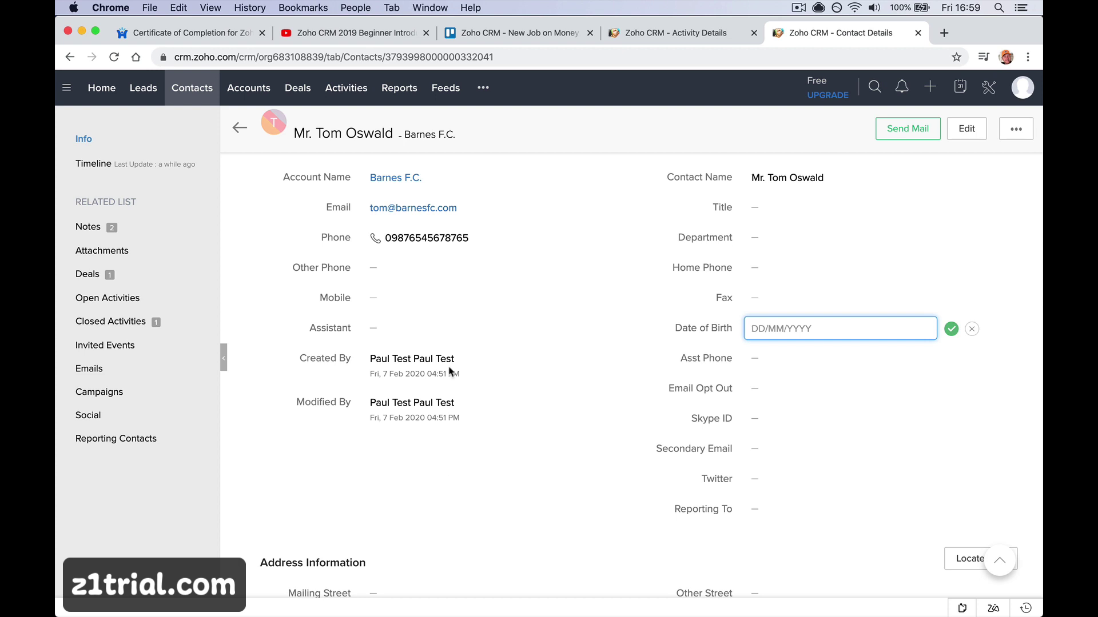
Open the Barnes F.C. - New Fire Alarm deal (£10,000.00, Needs Analysis) from the All Deals list view
click(132, 281)
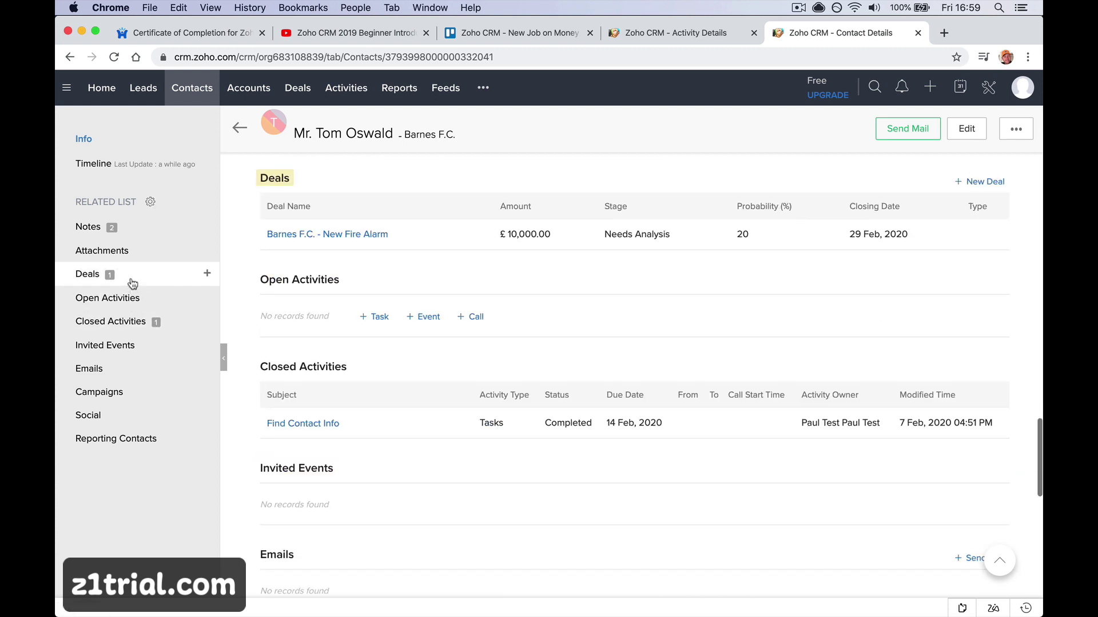
click(331, 235)
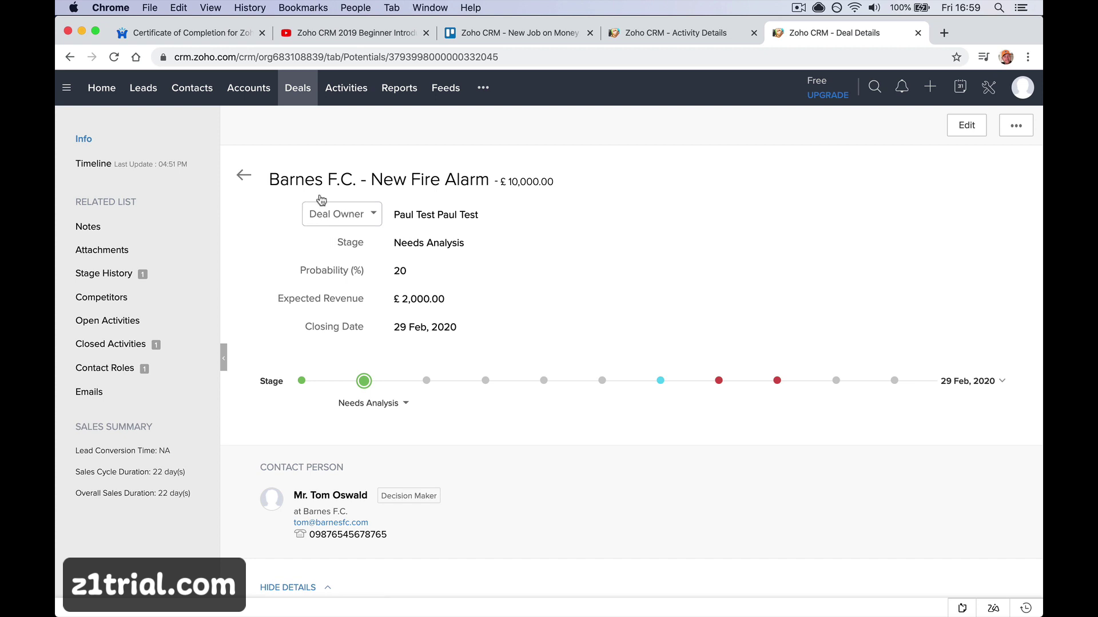
click(287, 91)
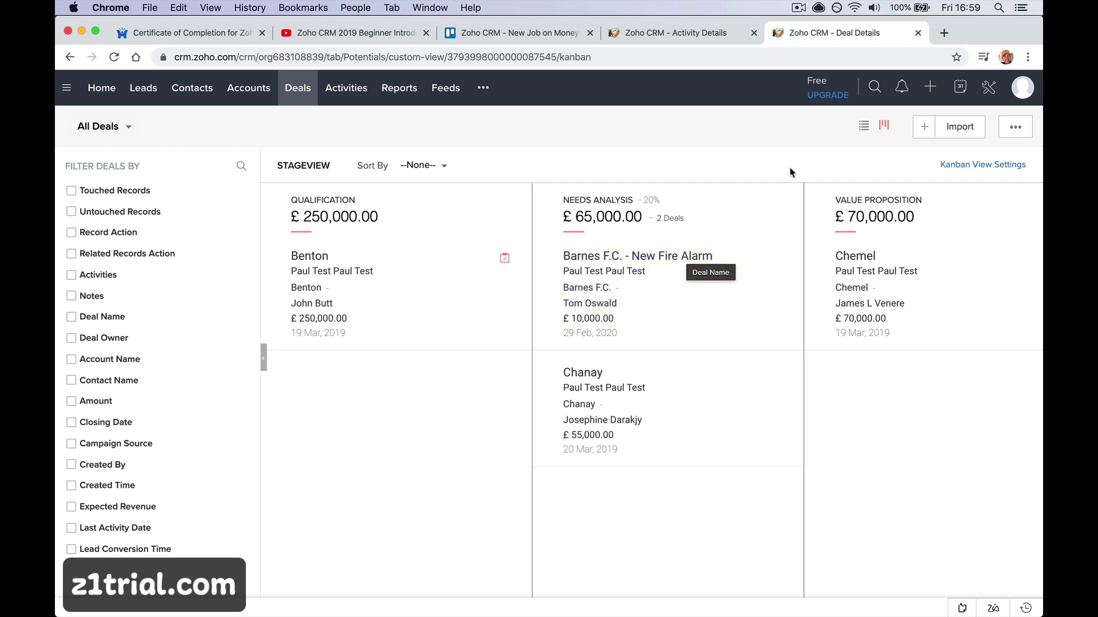
click(863, 127)
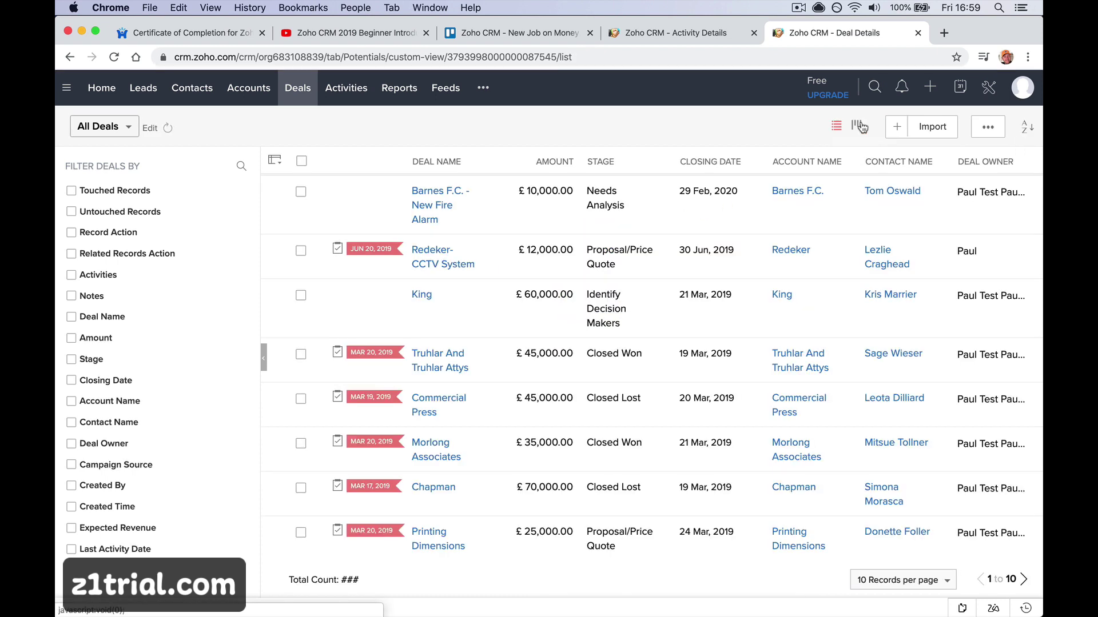
click(423, 204)
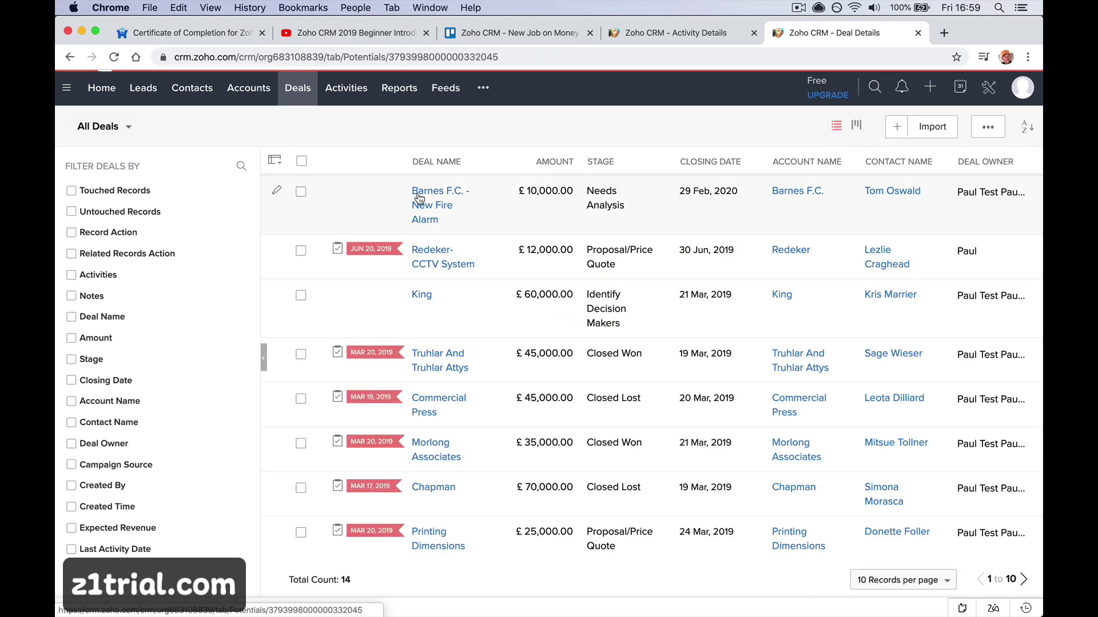
Search all records for 'barnes' and review the matching contact, account, deal and task
click(871, 92)
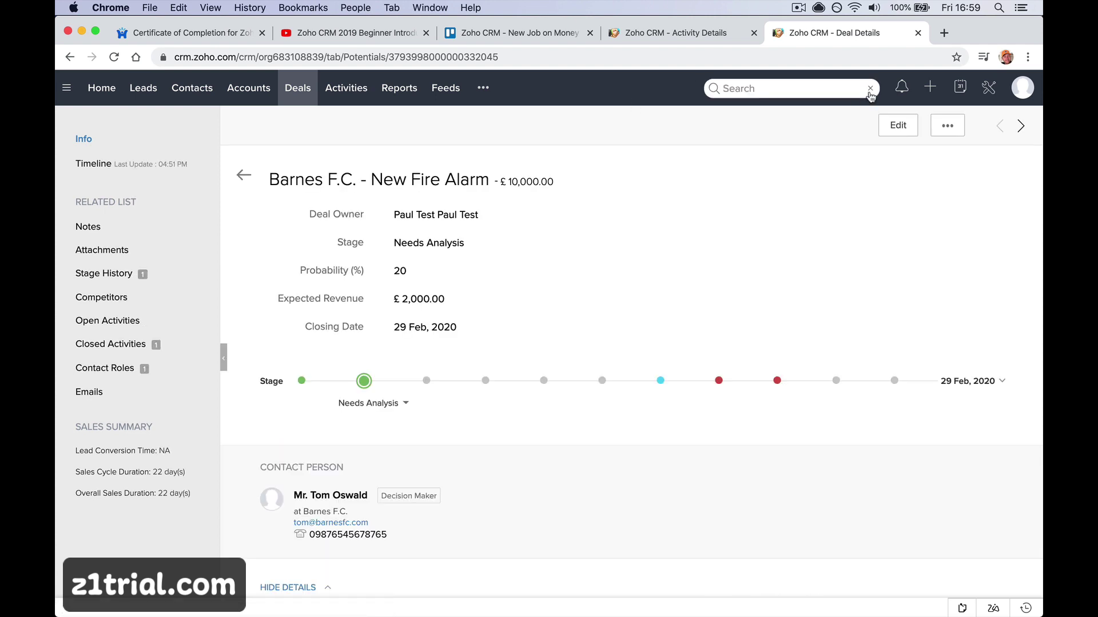
text(barnes)
key(Return)
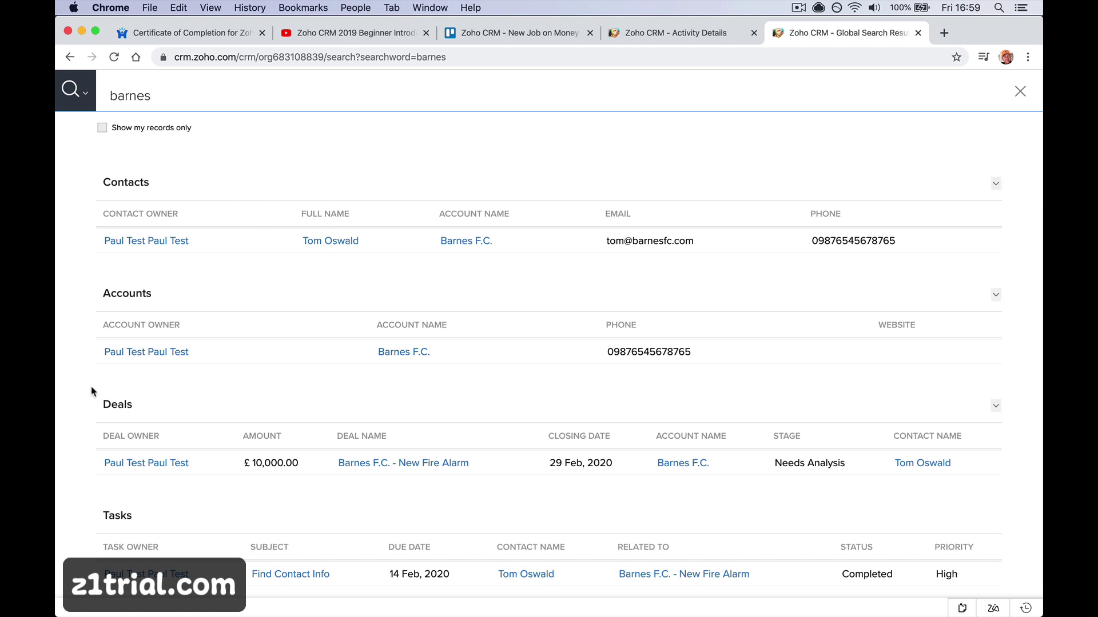
scroll(389, 377, down, 3)
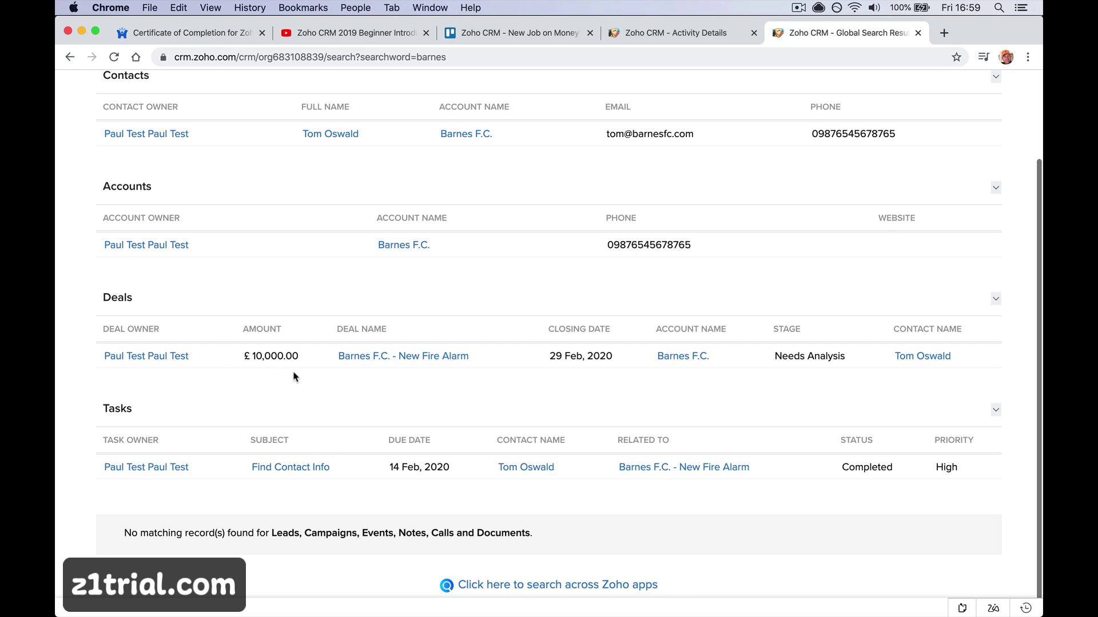
Edit the New Fire Alarm deal, select the Amount 10000 and view its calculator help
mouse_move(161, 356)
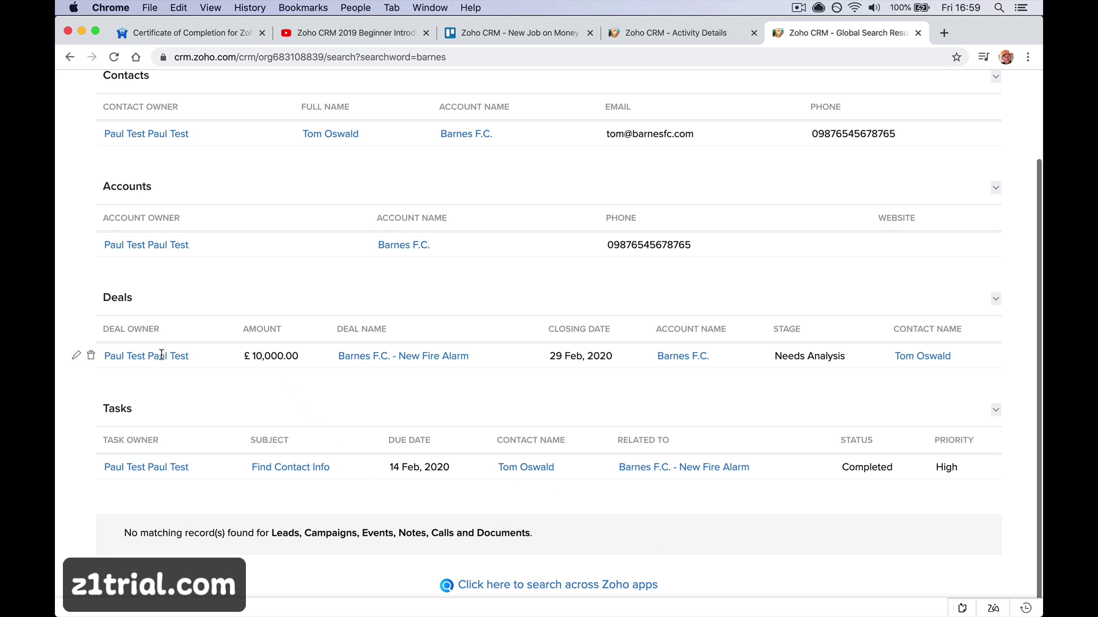
click(76, 355)
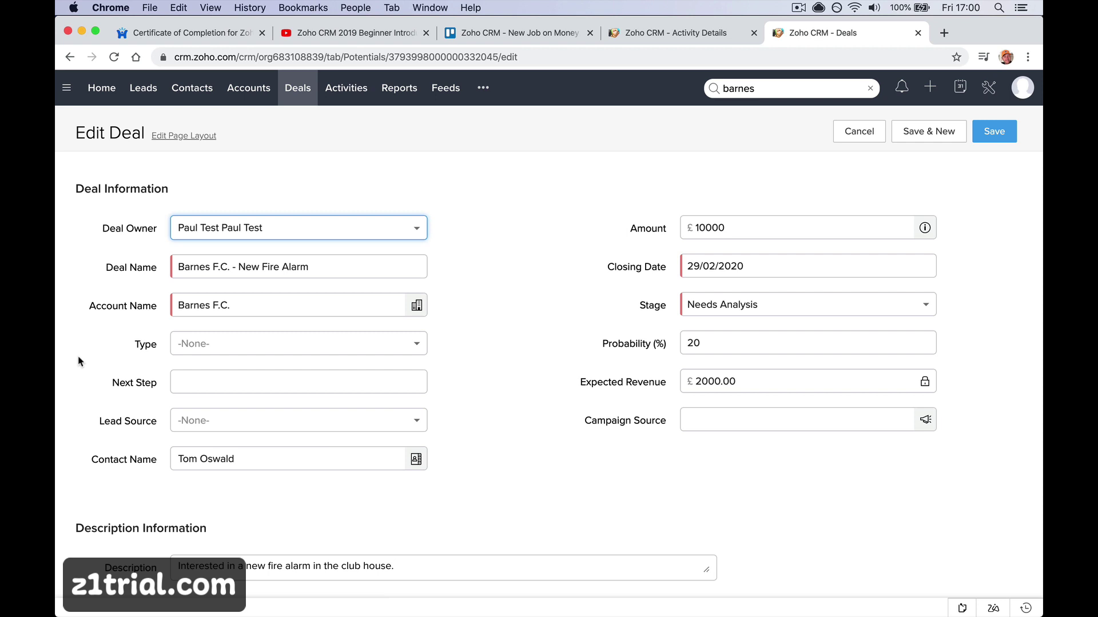
triple_click(740, 236)
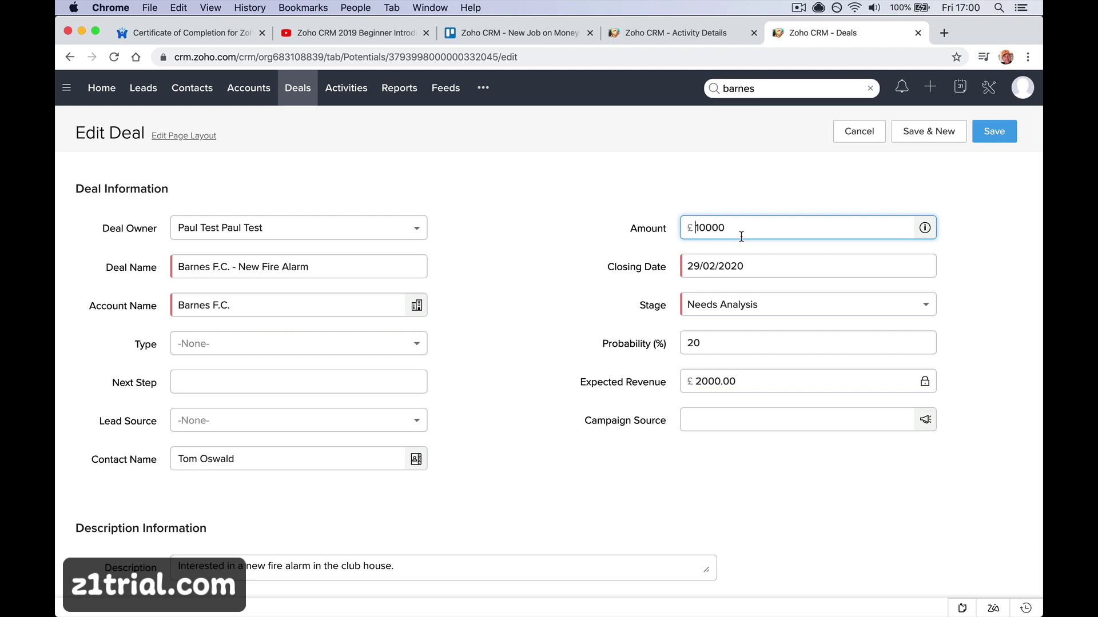
click(925, 228)
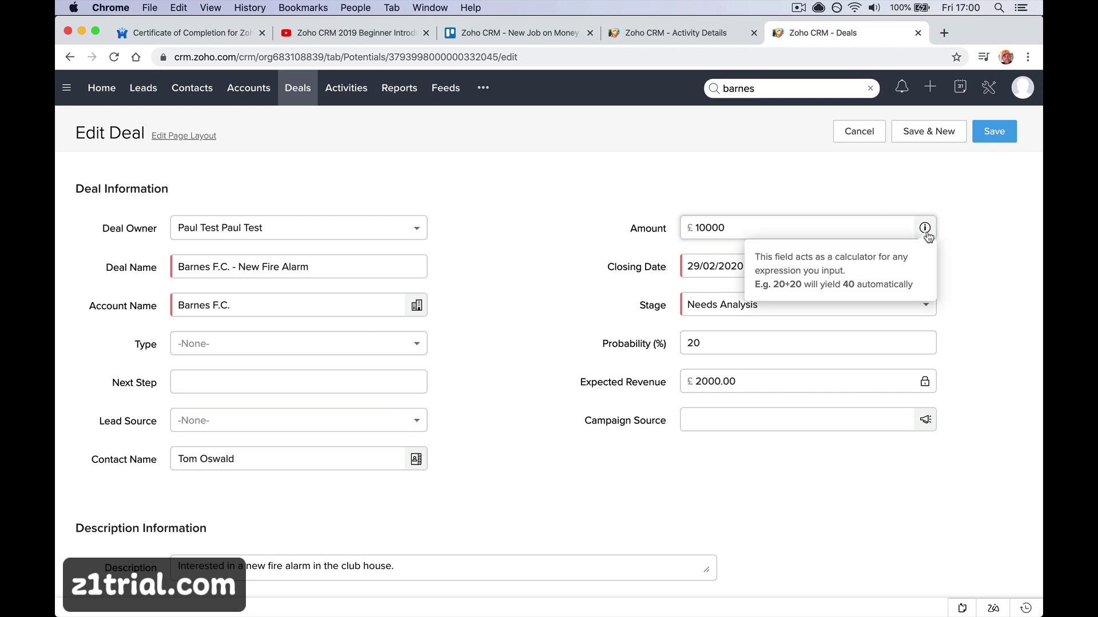
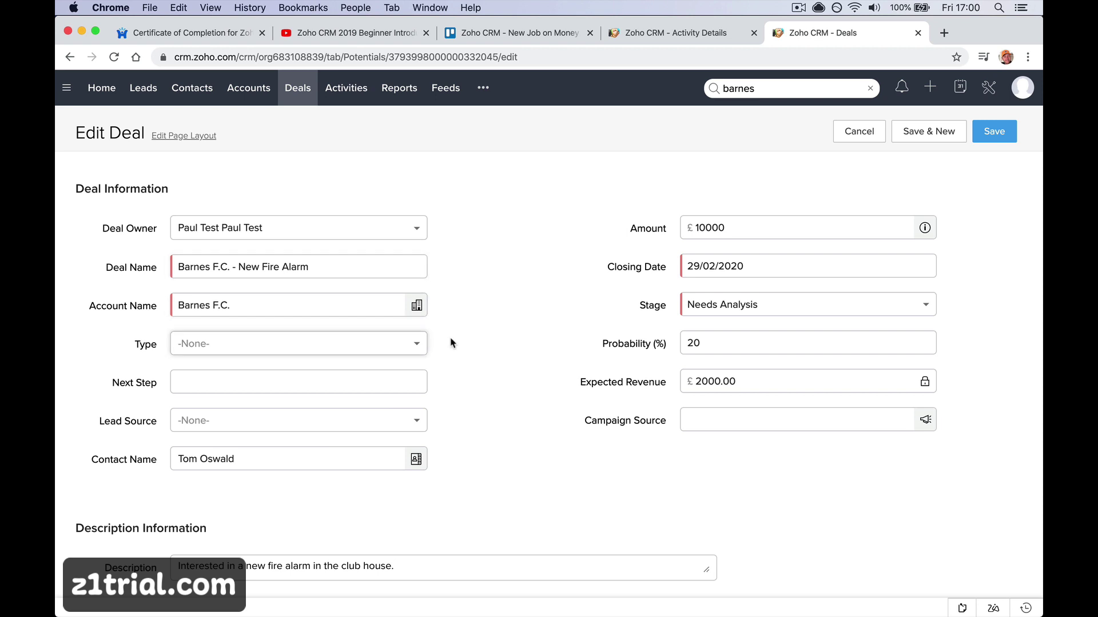
In the deal's edit form, set Type to New Business
click(375, 273)
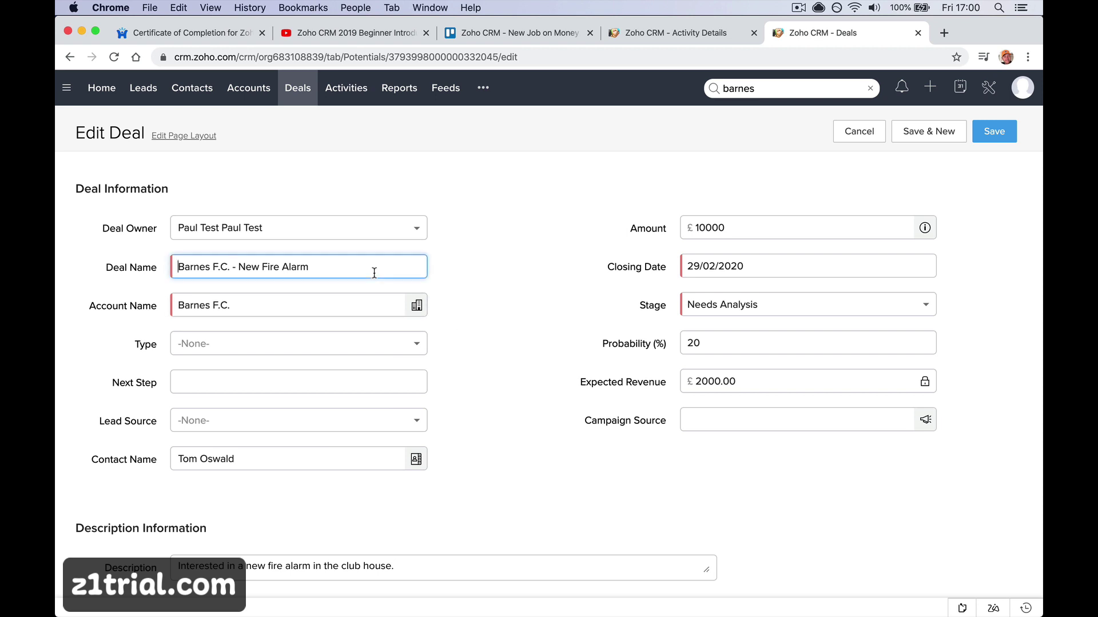
double_click(374, 272)
click(712, 264)
click(632, 281)
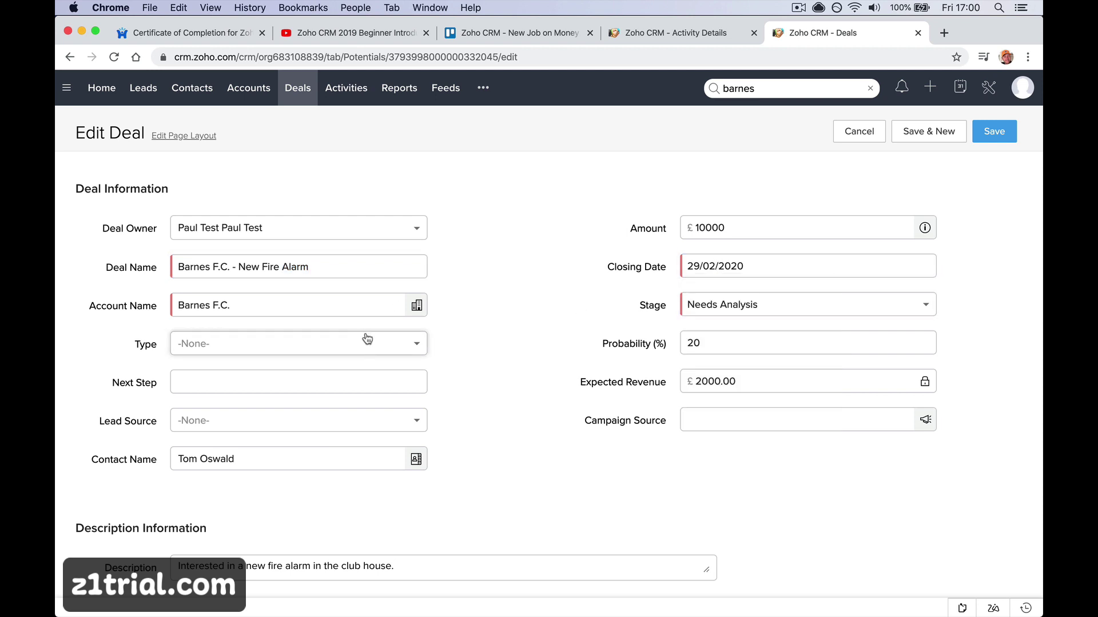
click(378, 350)
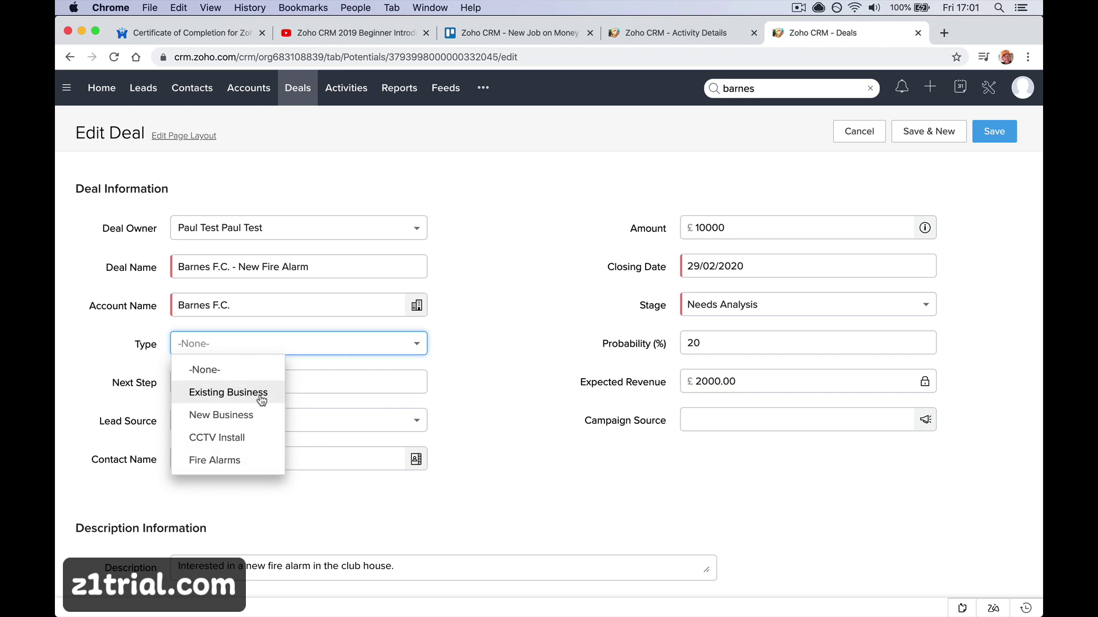
click(262, 414)
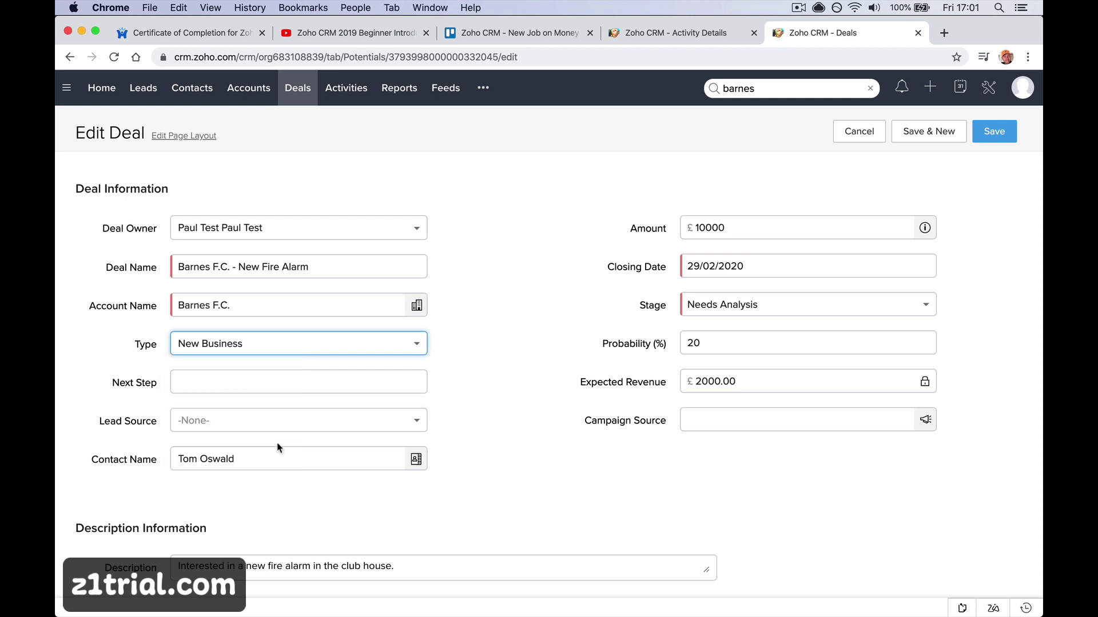
Change Probability to 80% so Expected Revenue recalculates to £8000.00, then return to All Deals
click(737, 340)
double_click(737, 339)
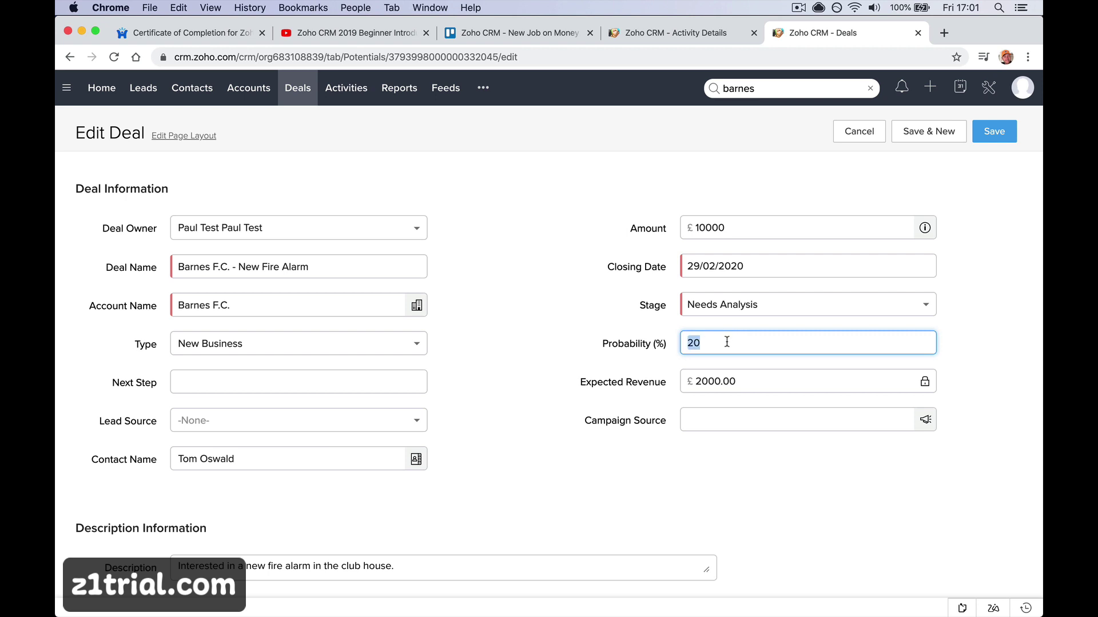
text(20)
key(BackSpace)
key(BackSpace)
text(80)
key(Tab)
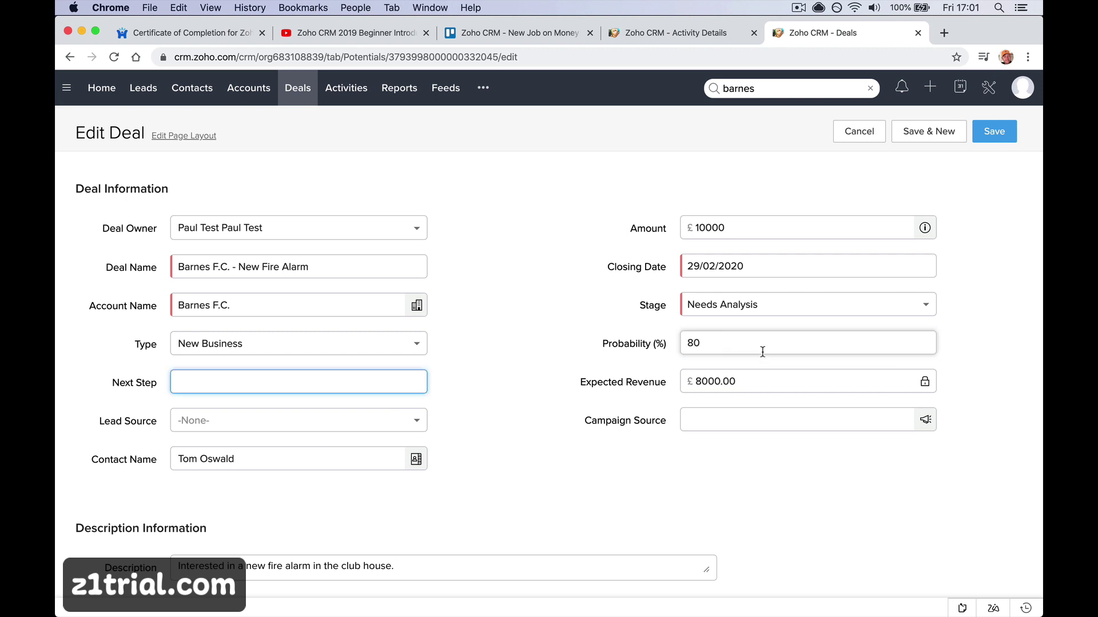
click(760, 349)
key(BackSpace)
key(BackSpace)
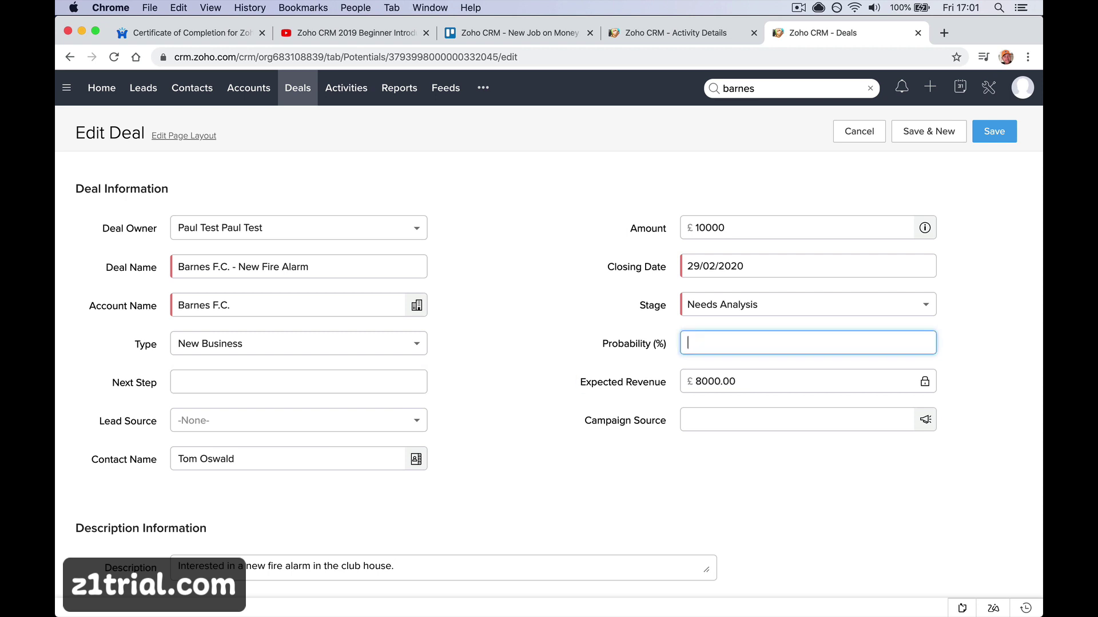
text(20)
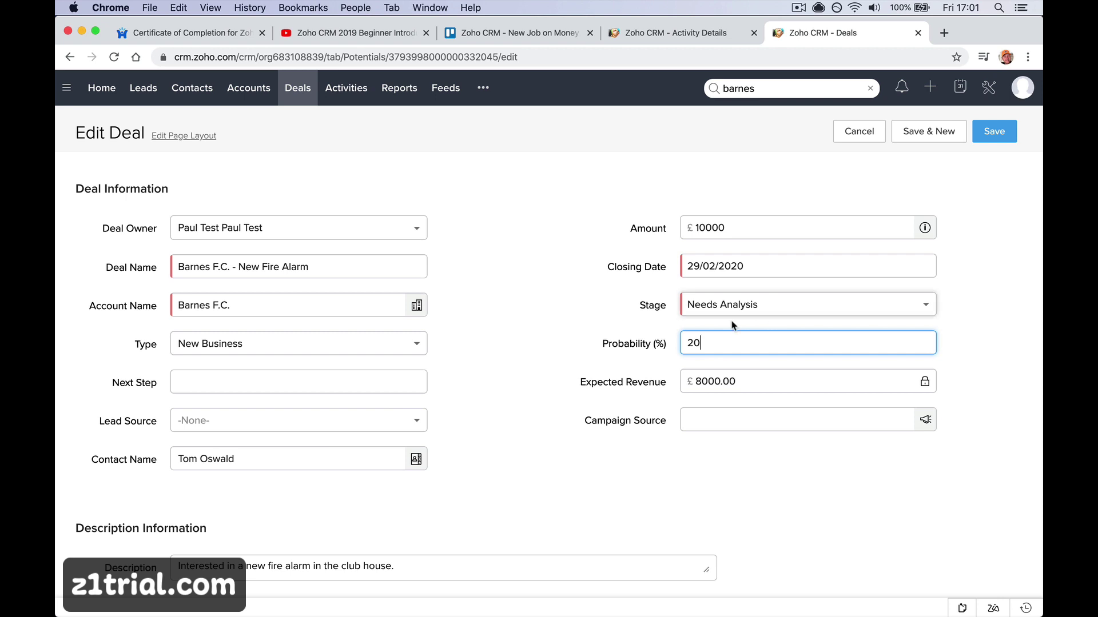
key(BackSpace)
text(0)
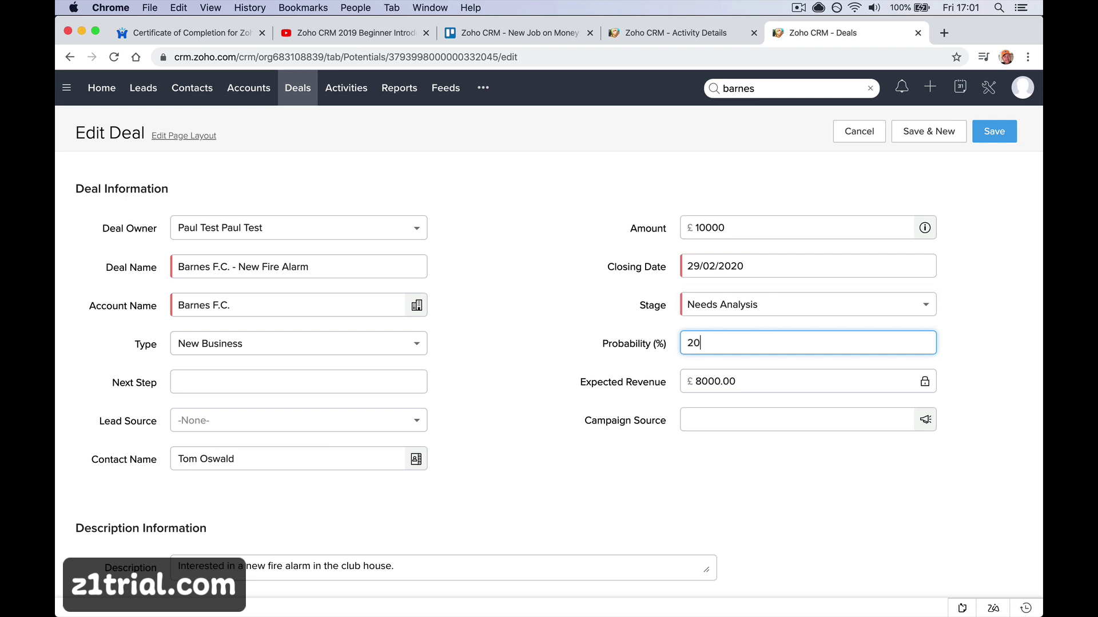
key(Tab)
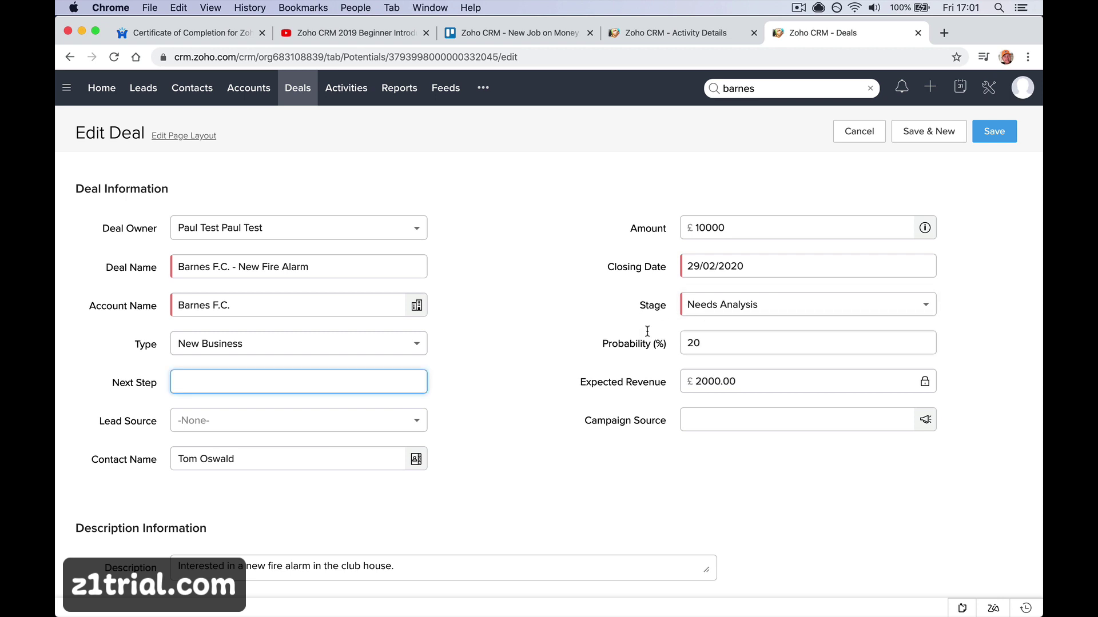
click(617, 351)
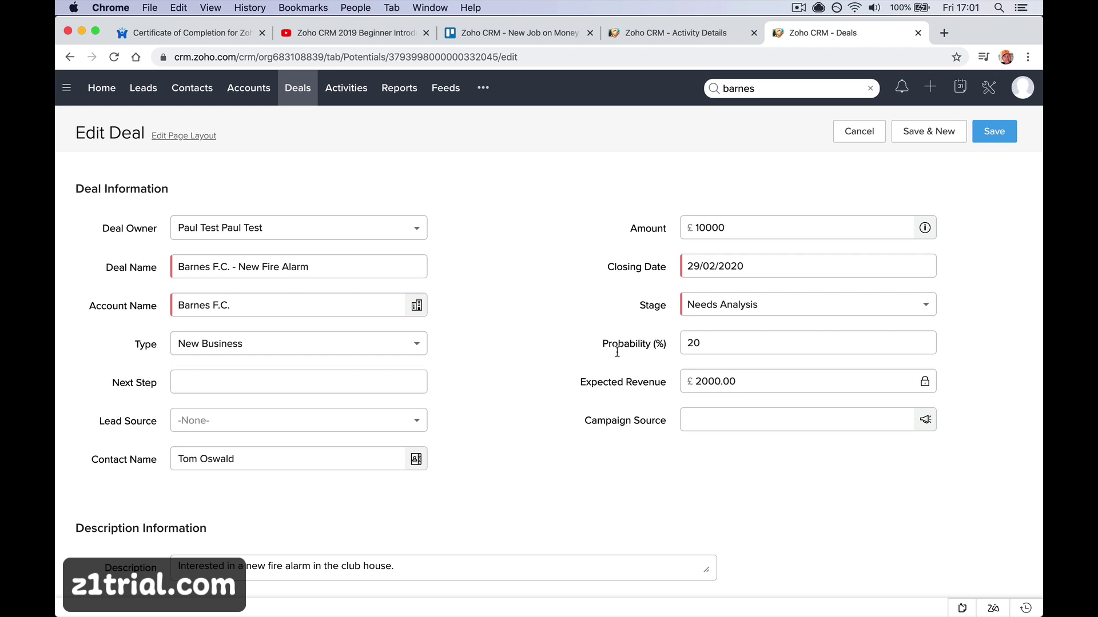
double_click(705, 343)
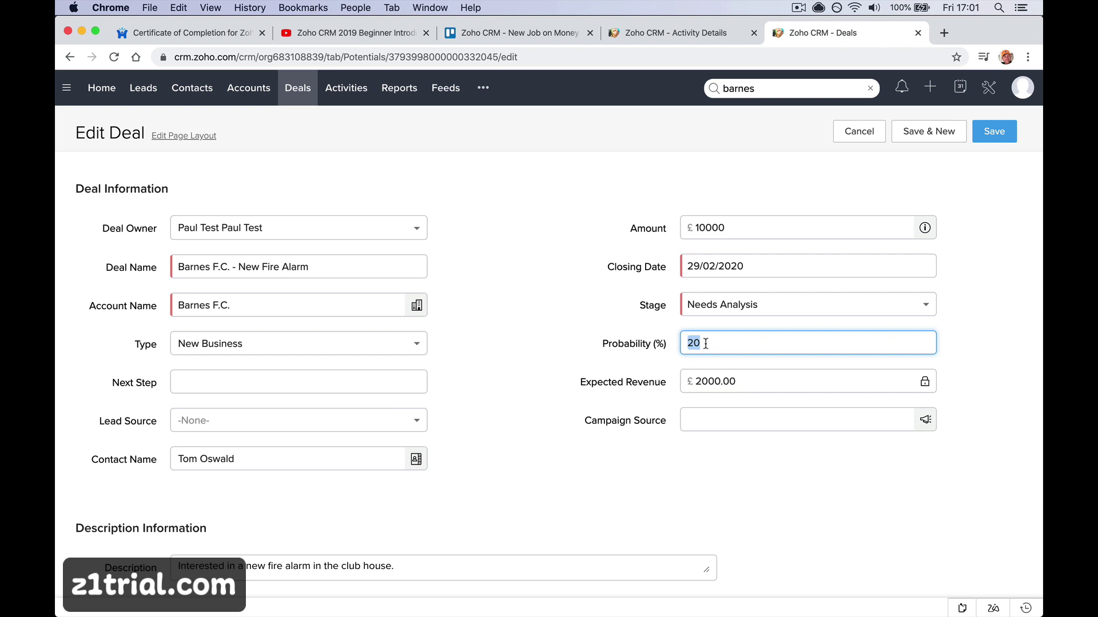
text(80)
click(765, 375)
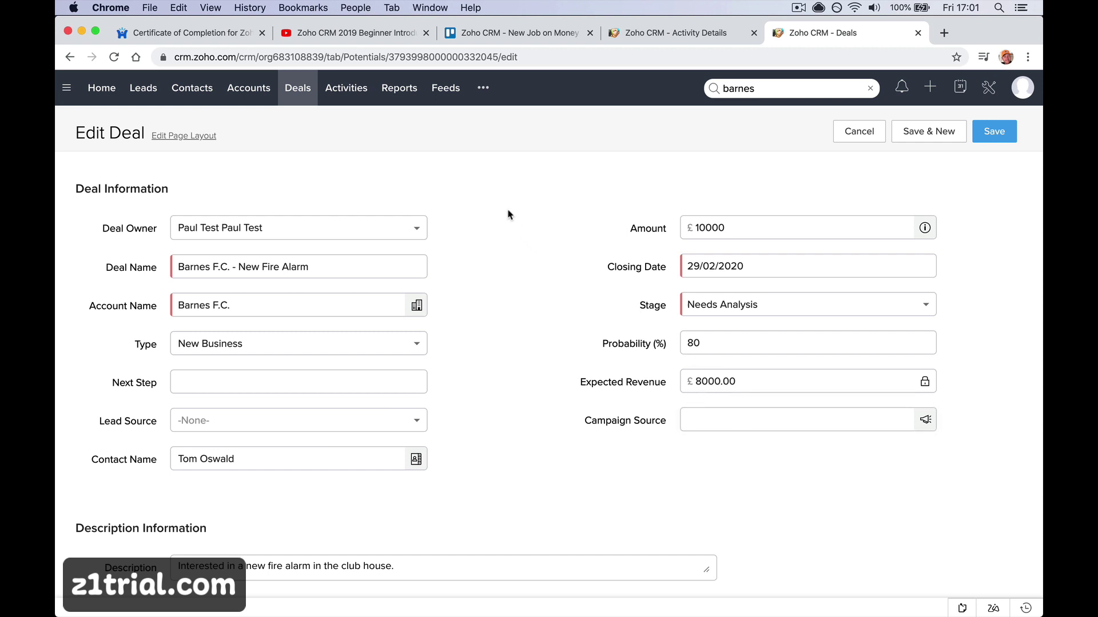
click(317, 101)
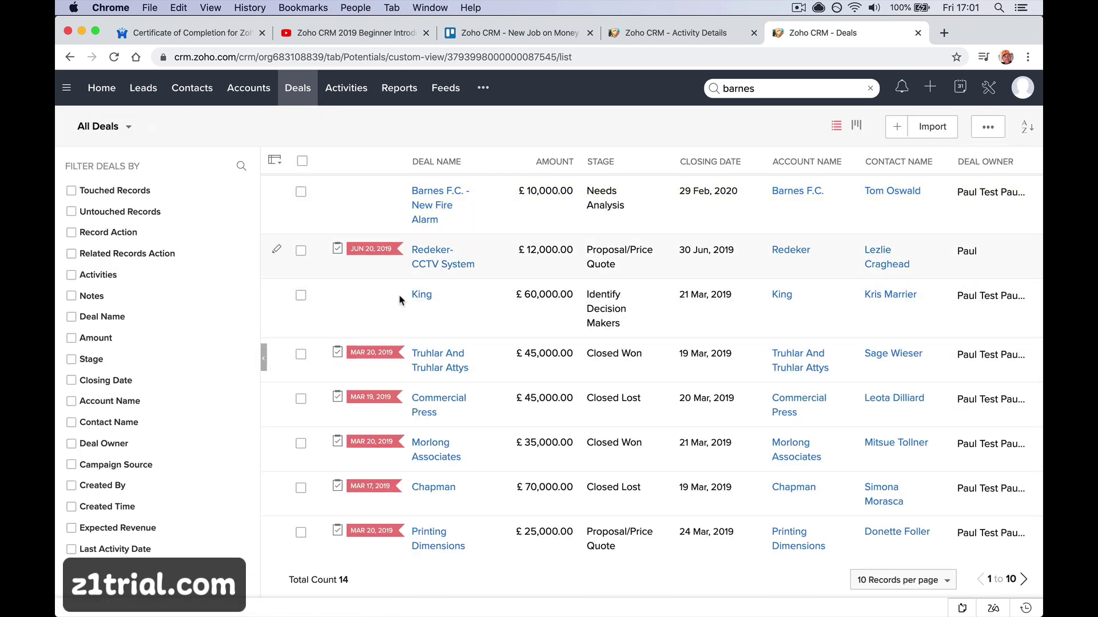
Add a Probability (%) column to the All Deals view, placed right after Deal Name
click(125, 130)
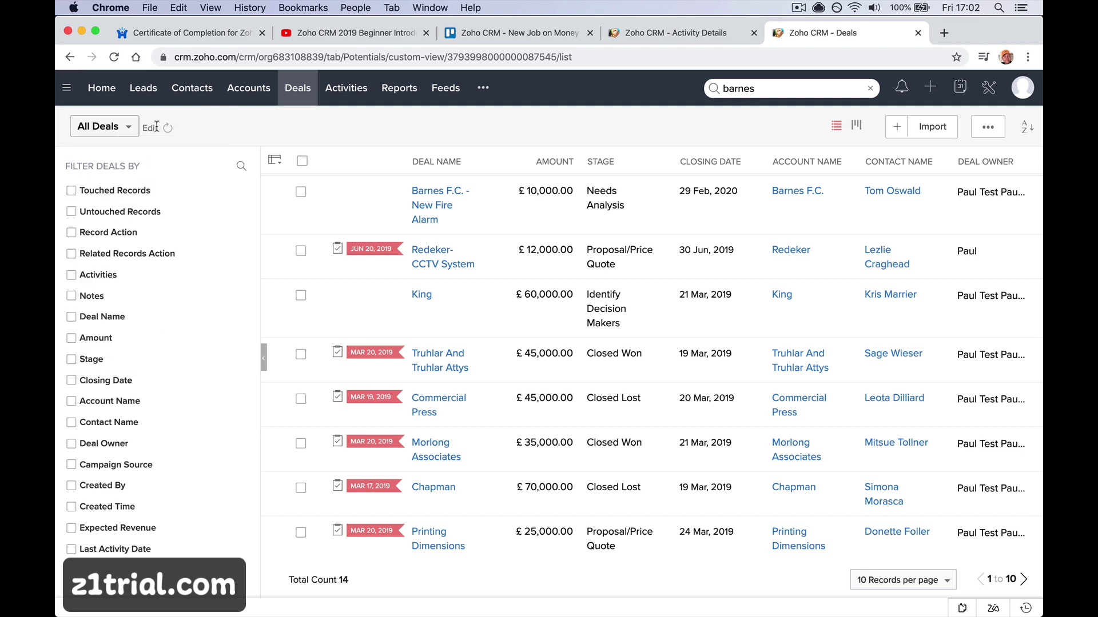
click(153, 130)
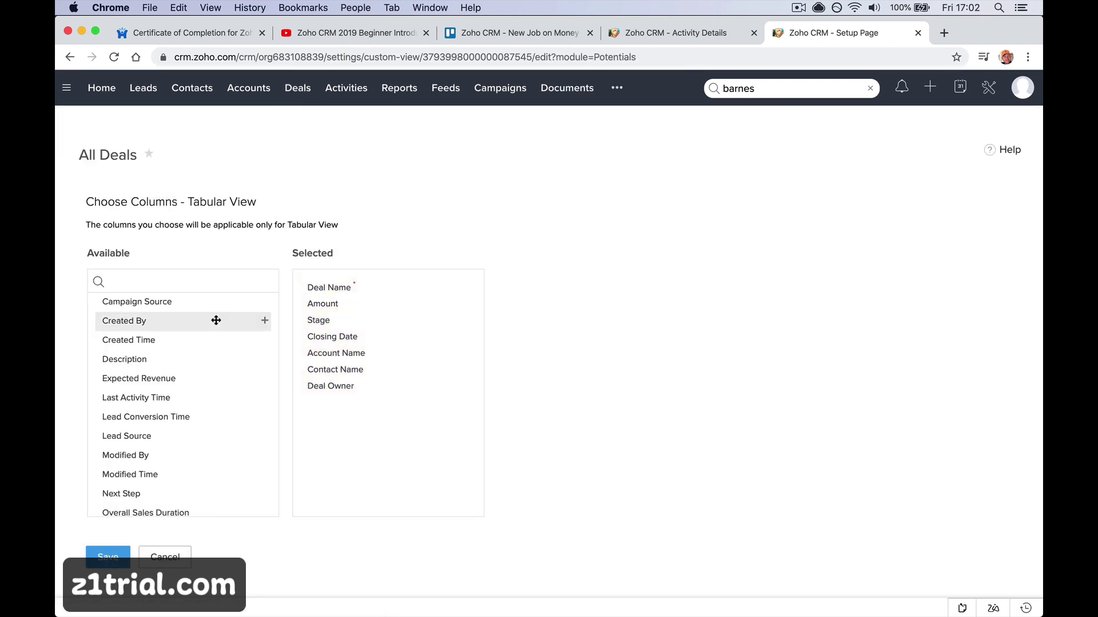
scroll(196, 384, down, 2)
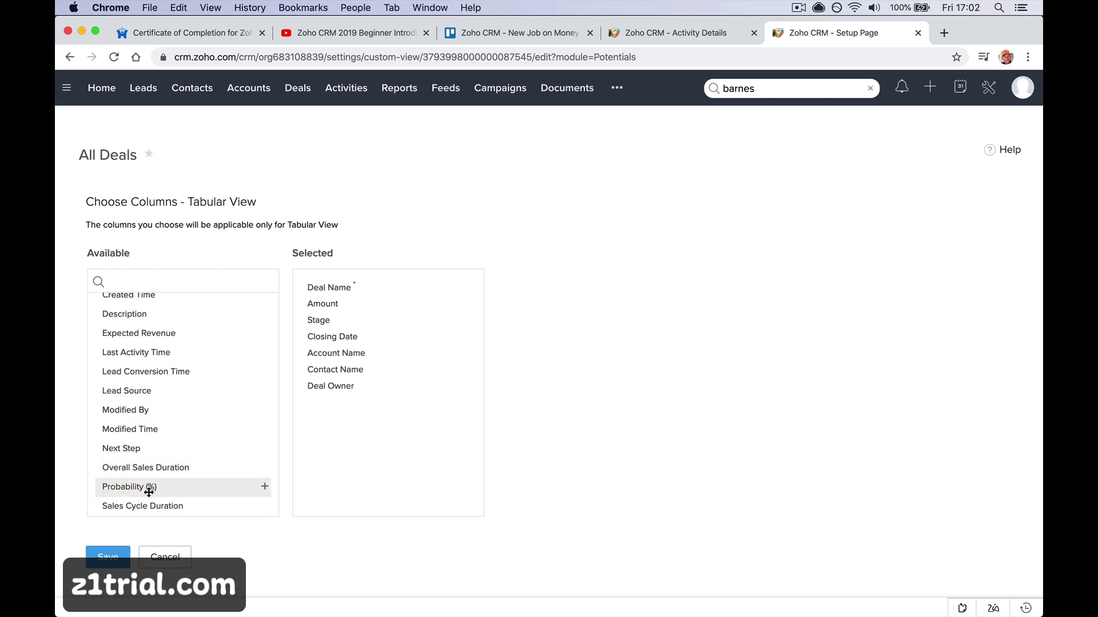
click(264, 489)
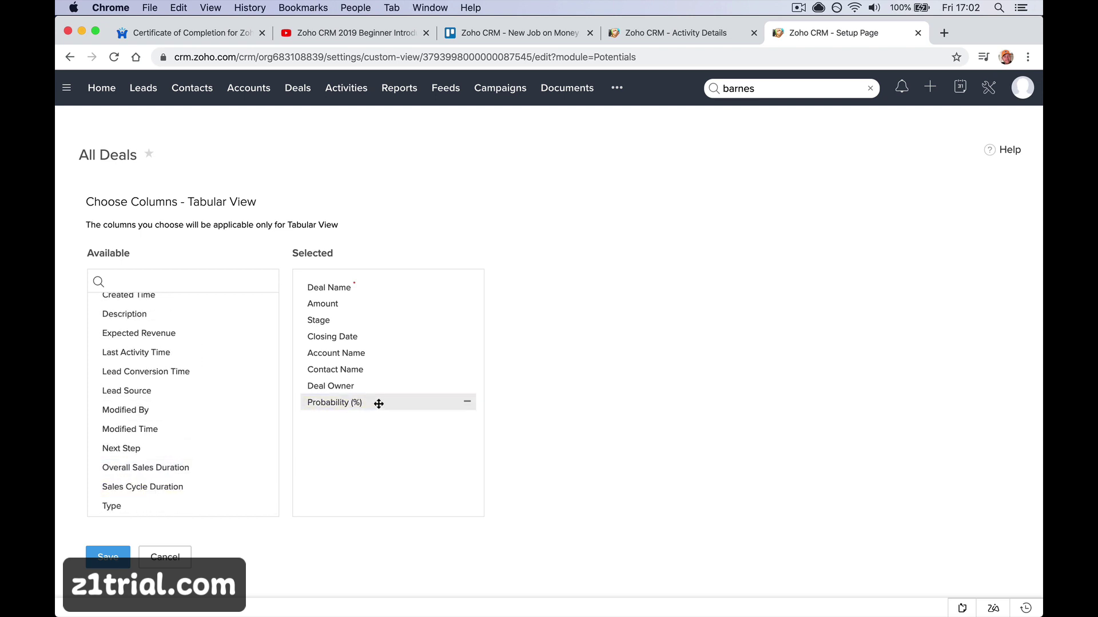
drag(377, 402, 368, 287)
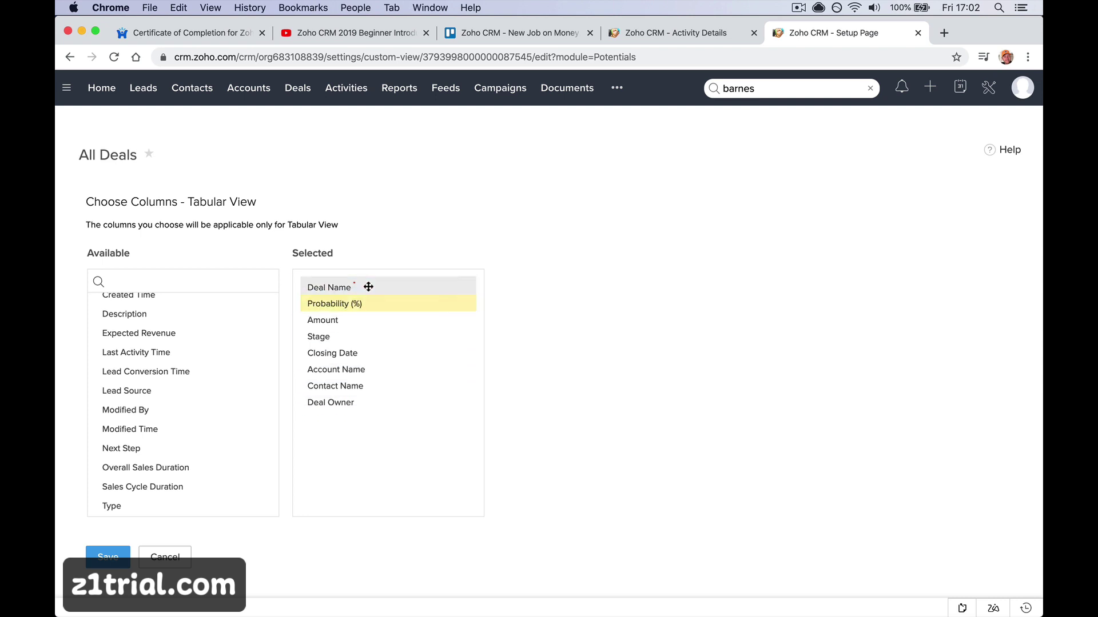
click(111, 560)
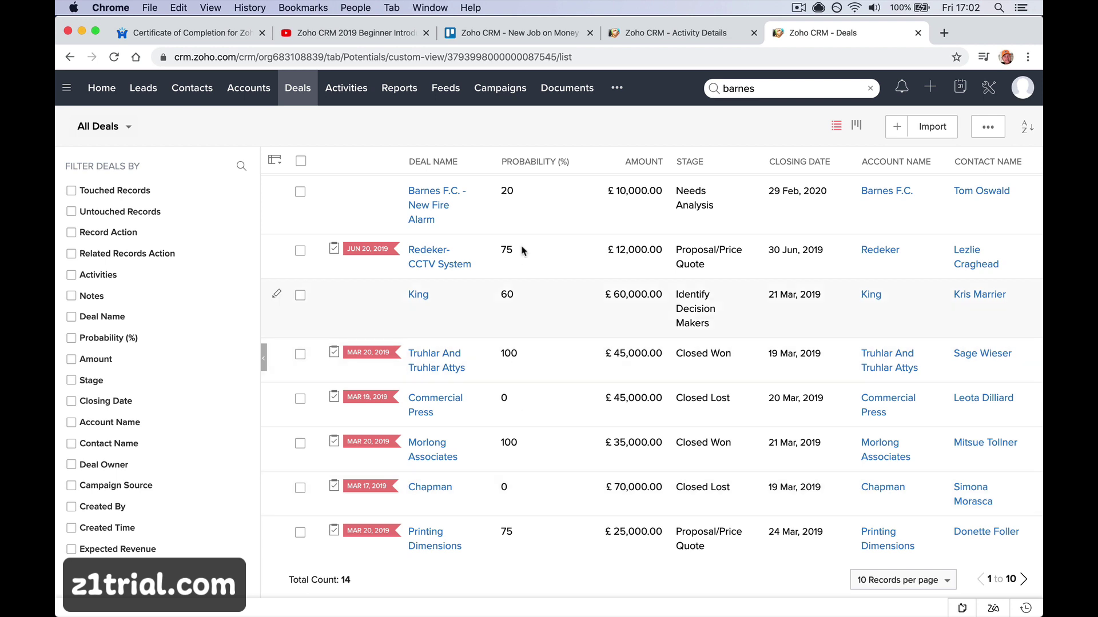
click(532, 166)
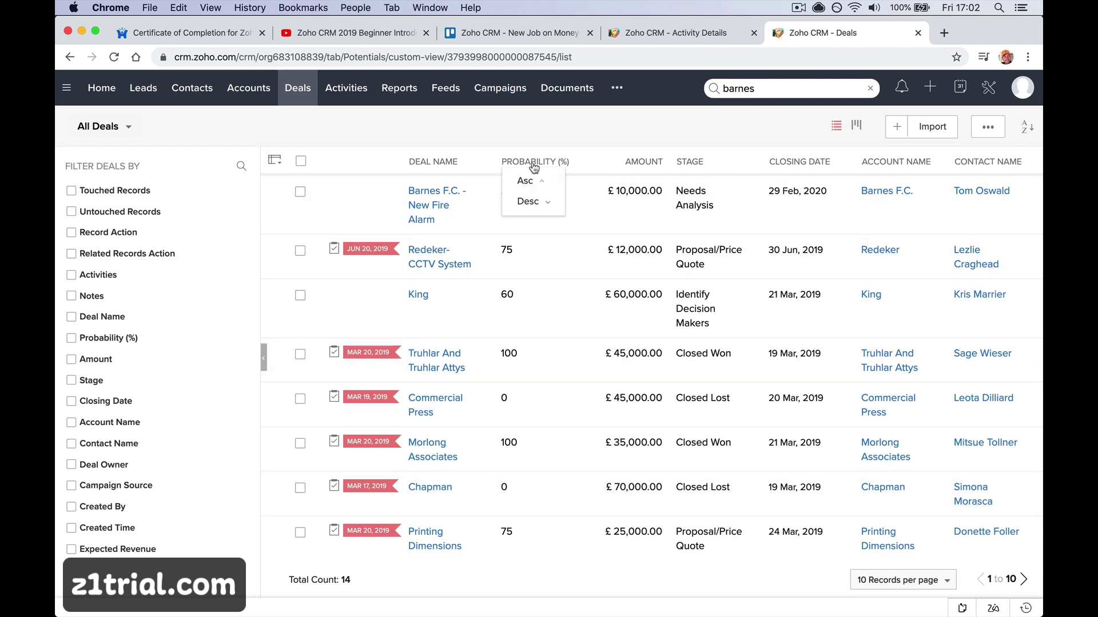
click(531, 180)
click(530, 162)
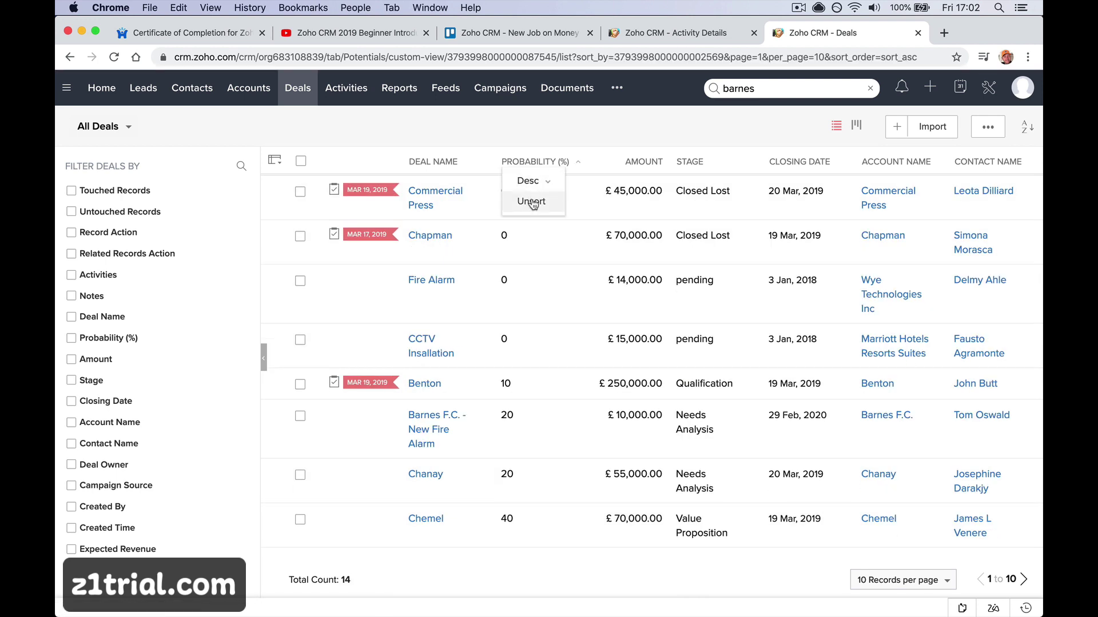
click(532, 202)
click(529, 166)
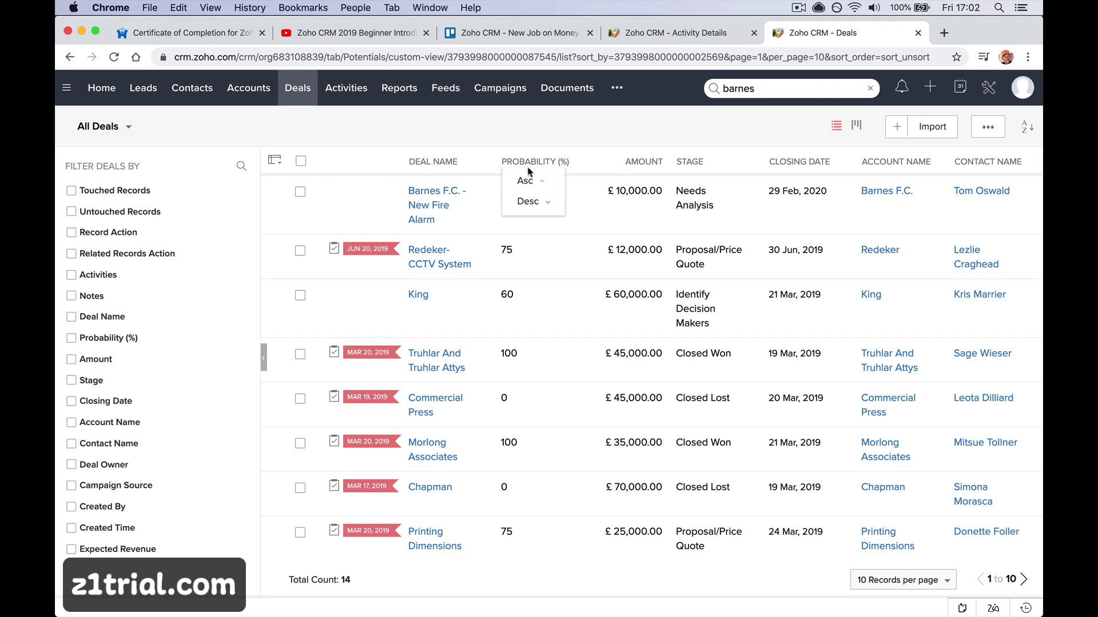
click(527, 200)
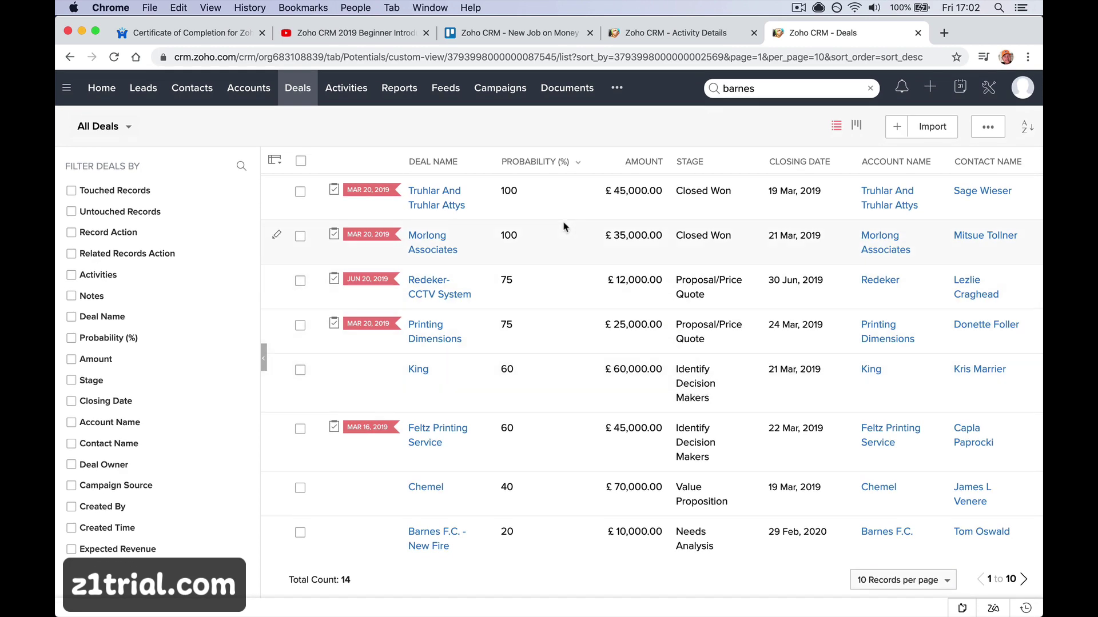
click(442, 205)
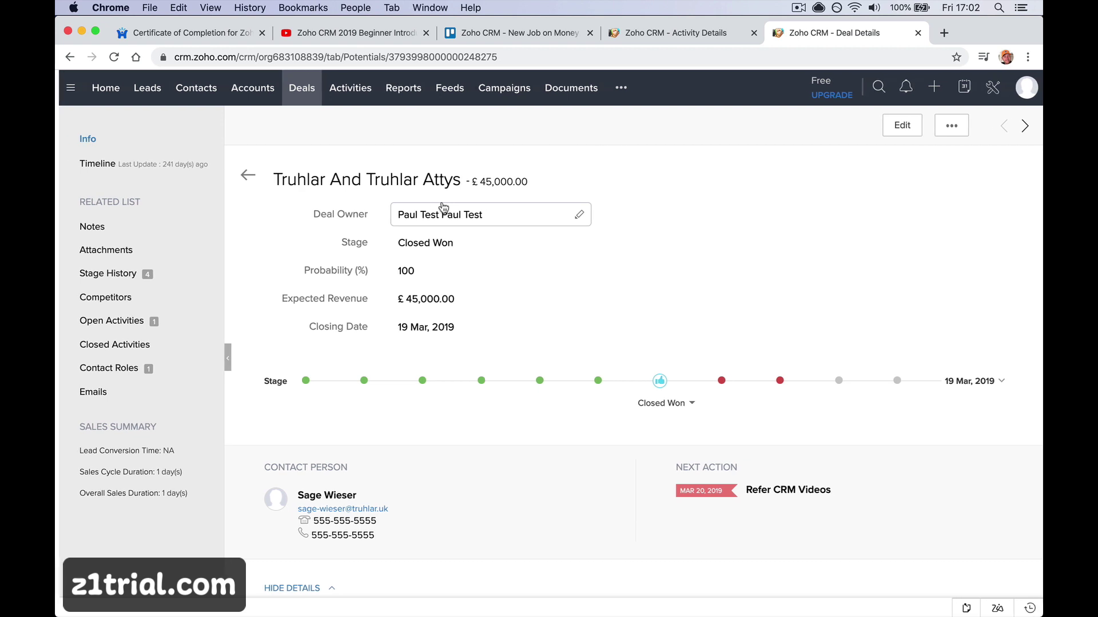
click(295, 91)
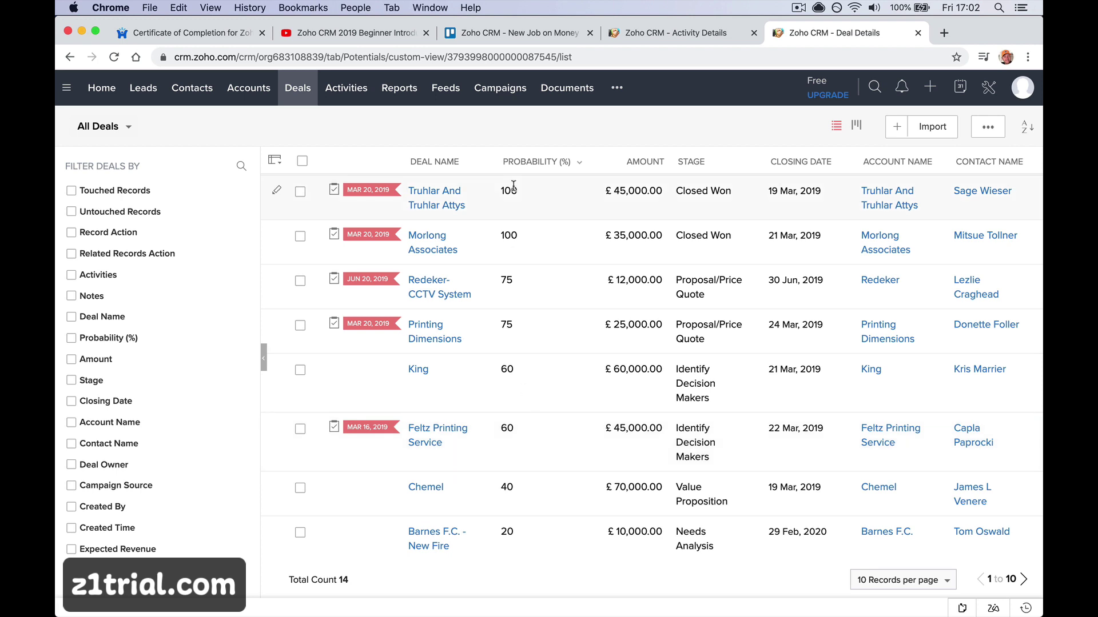
scroll(514, 400, down, 3)
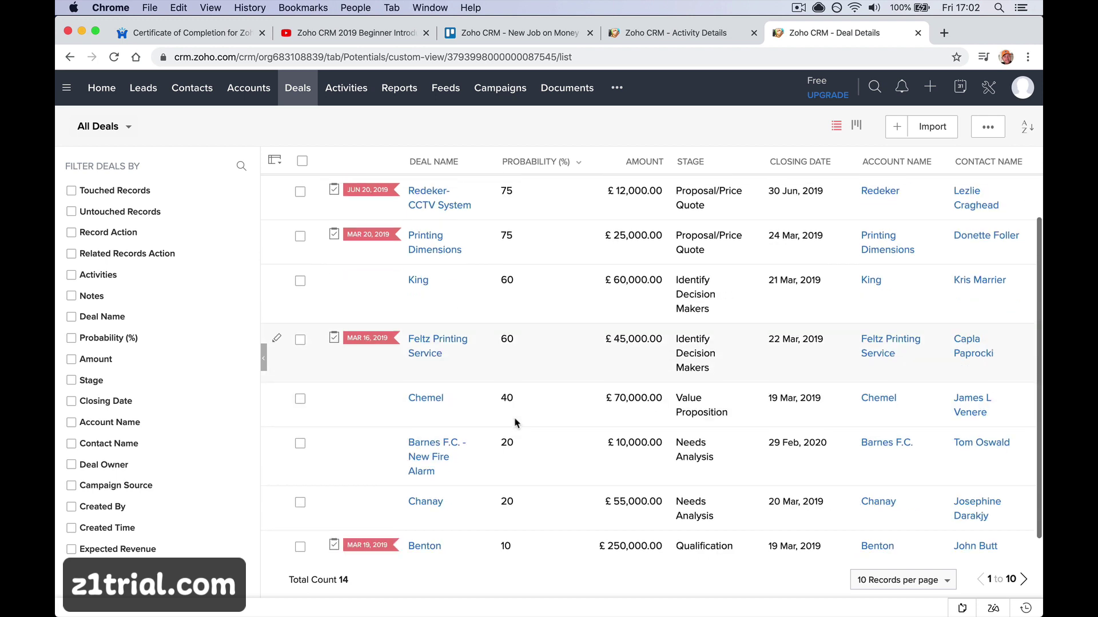
scroll(515, 422, up, 3)
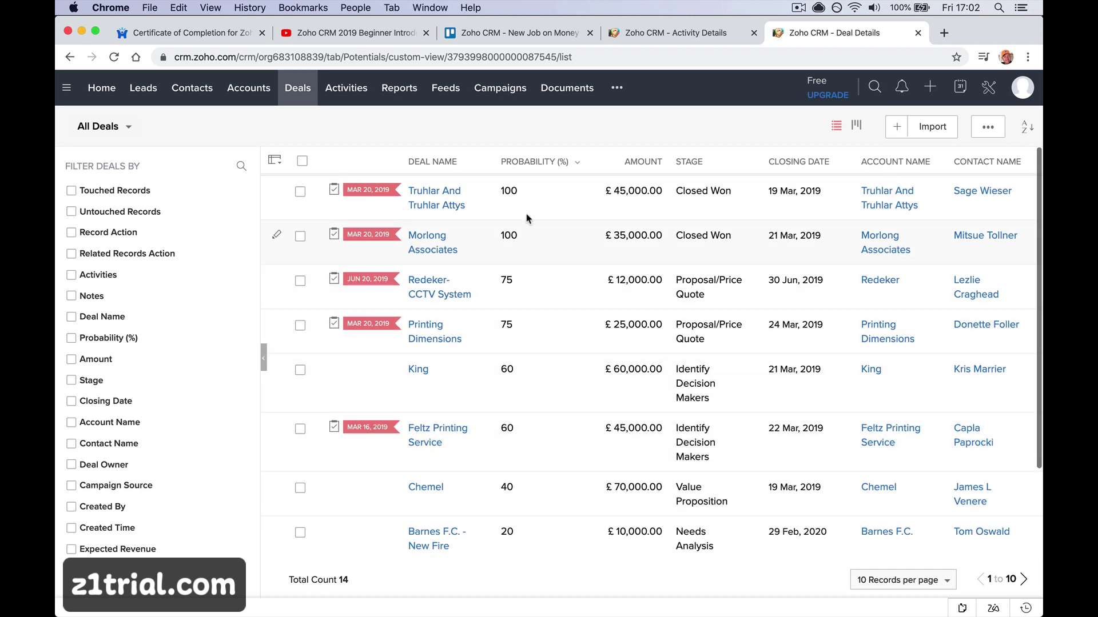
click(522, 164)
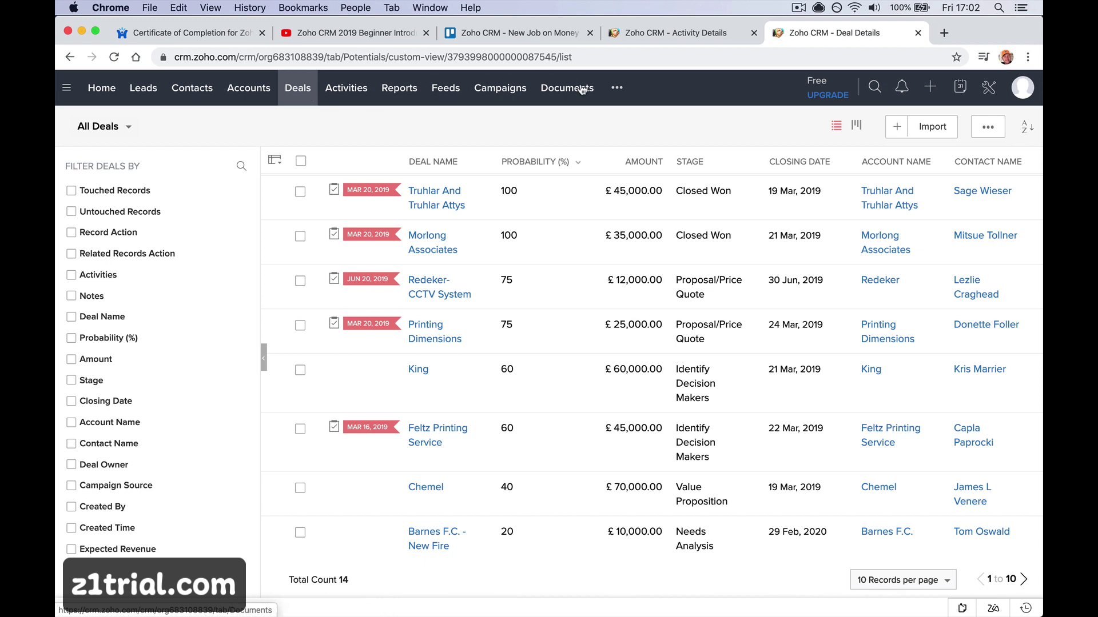
Search for 'barnes' and open the Barnes F.C. - New Fire Alarm deal for editing
click(874, 86)
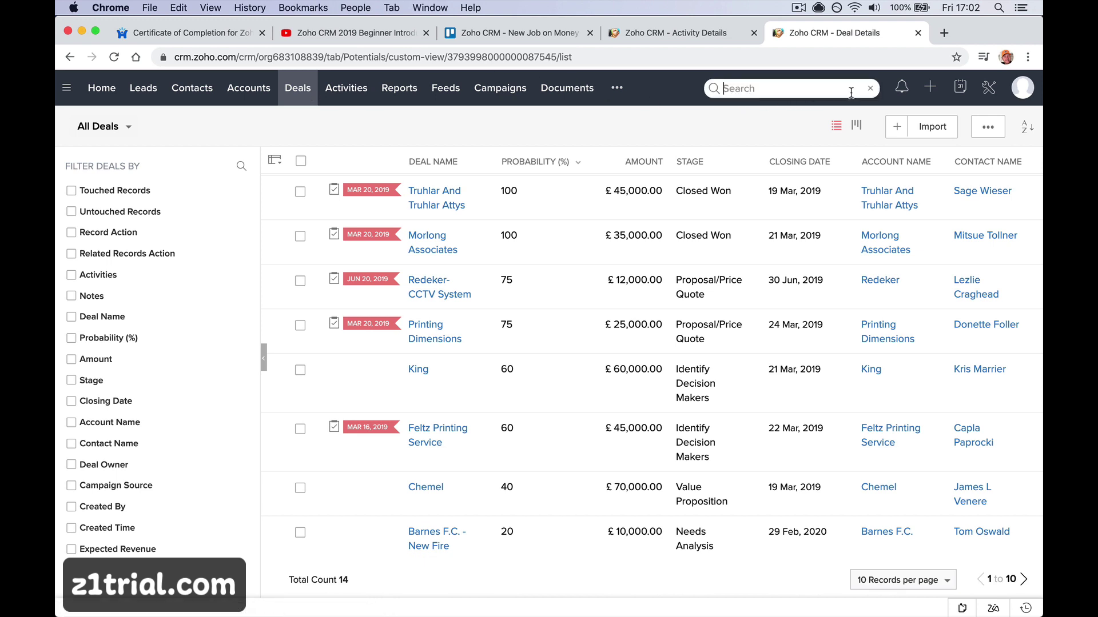
text(barnes)
key(Return)
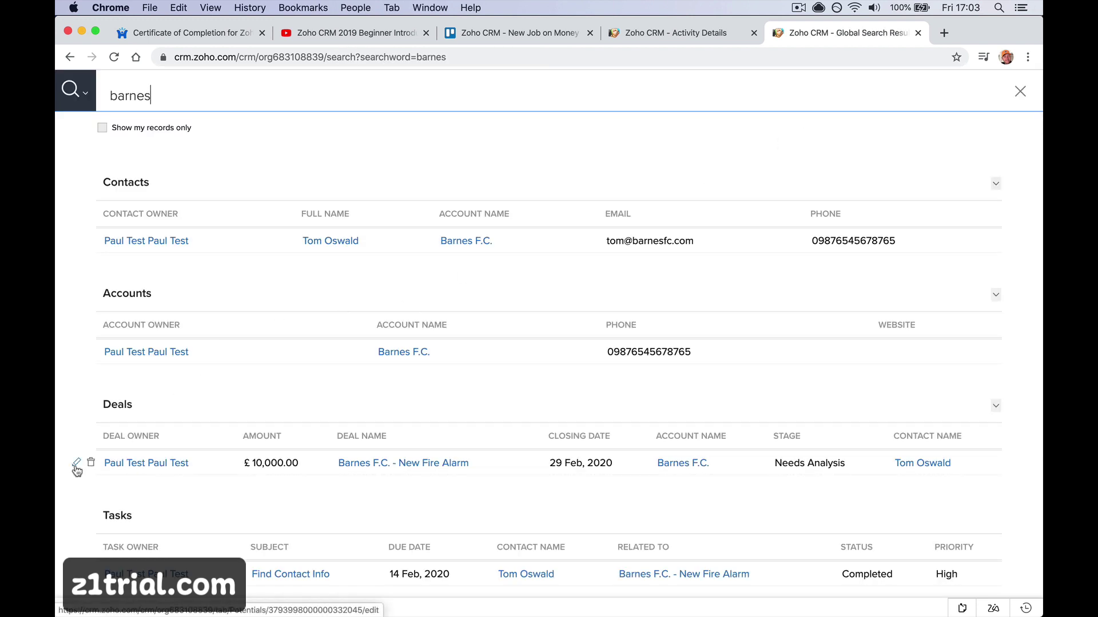
click(76, 464)
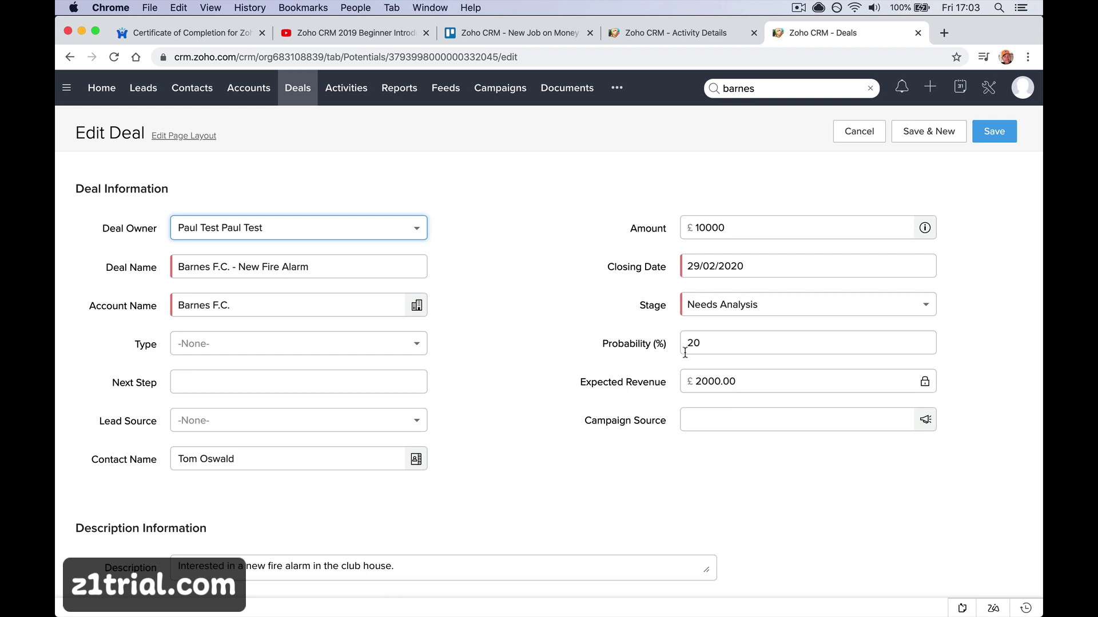
Set Probability to 90 so Expected Revenue becomes 9000.00
click(715, 344)
double_click(717, 345)
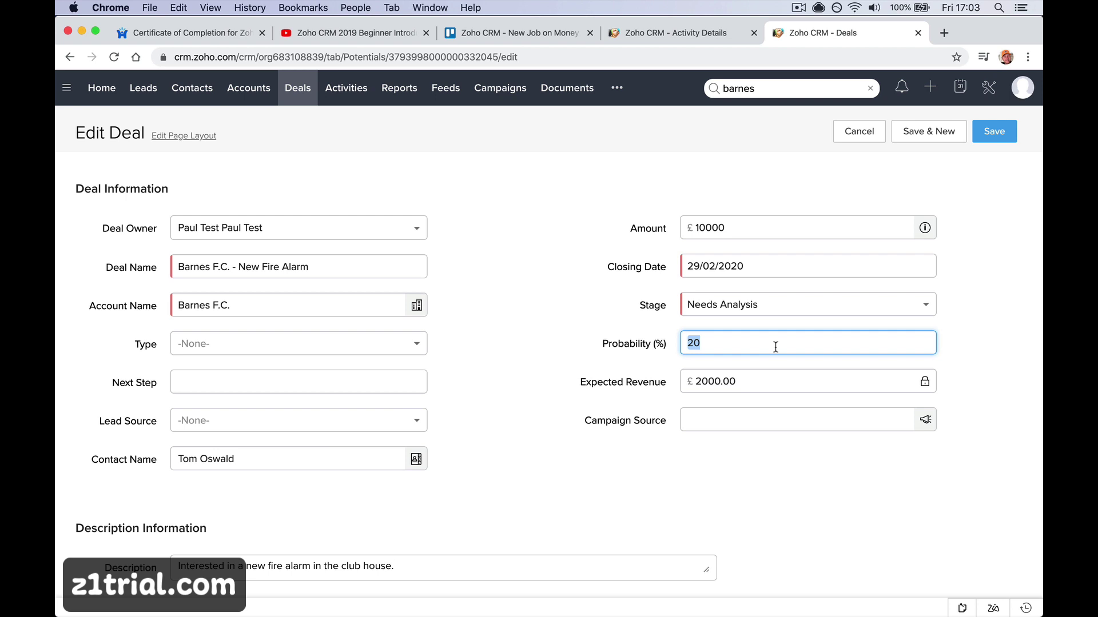
text(10)
key(Tab)
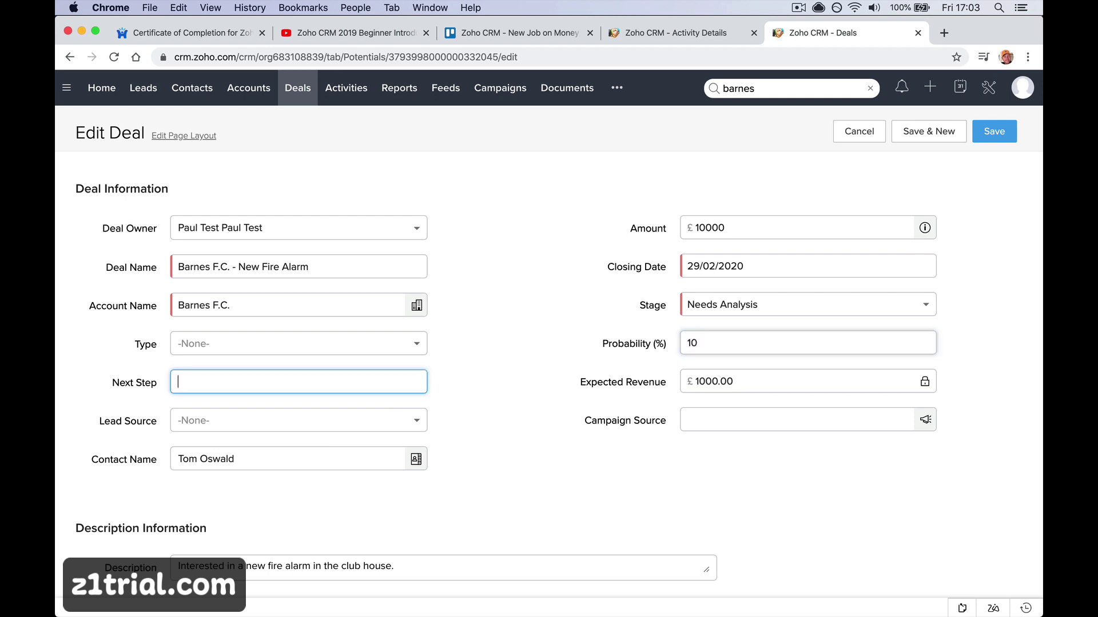
click(783, 382)
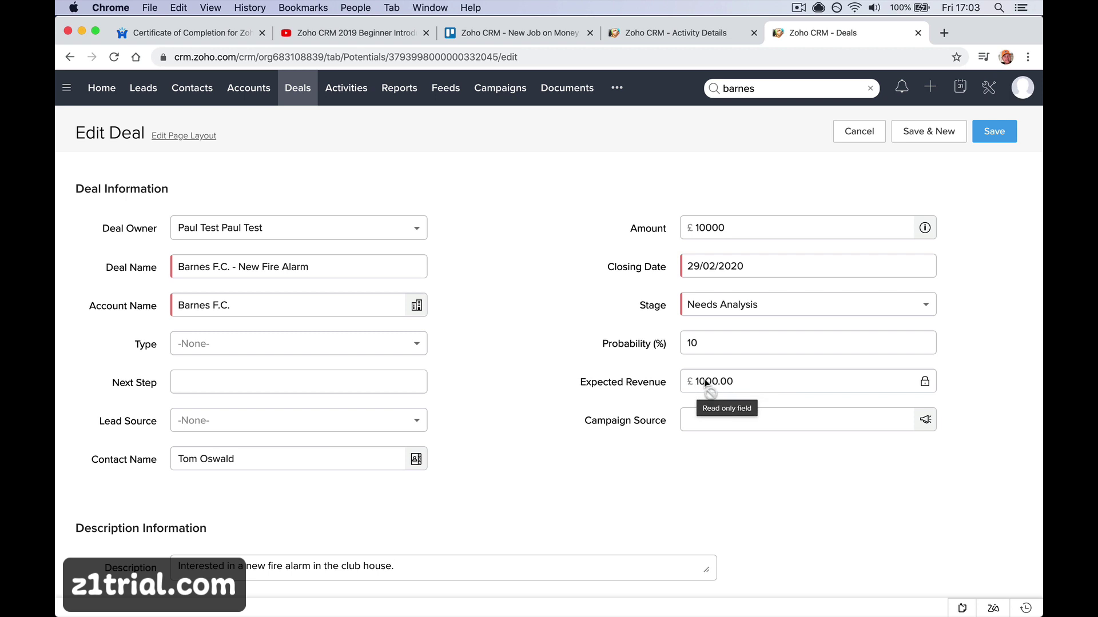
double_click(702, 345)
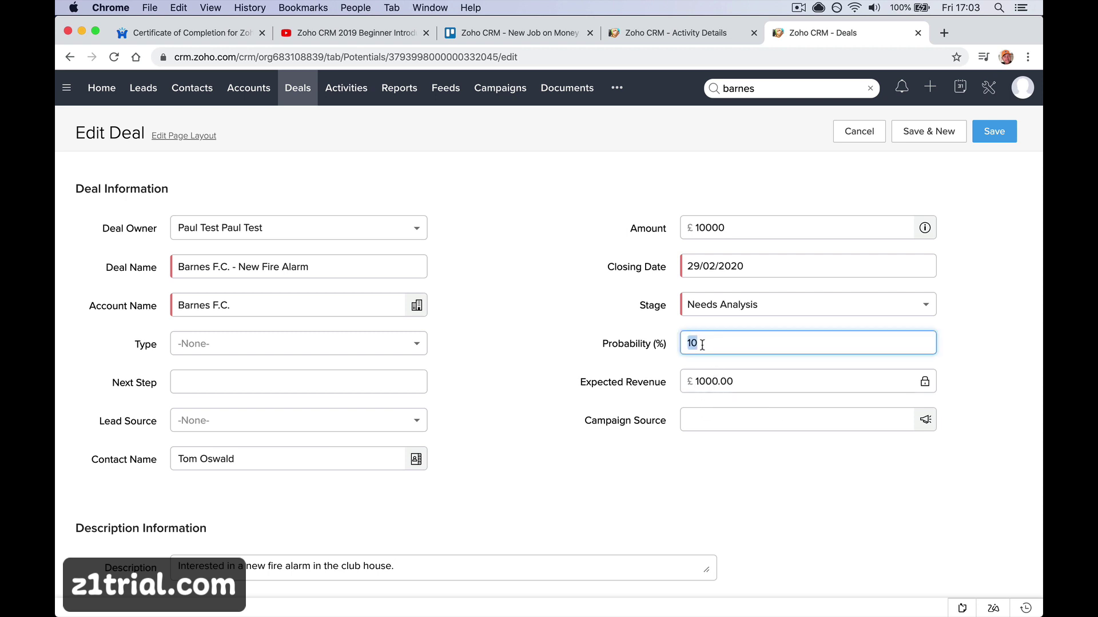
text(20)
key(Tab)
double_click(723, 348)
text(90)
key(Tab)
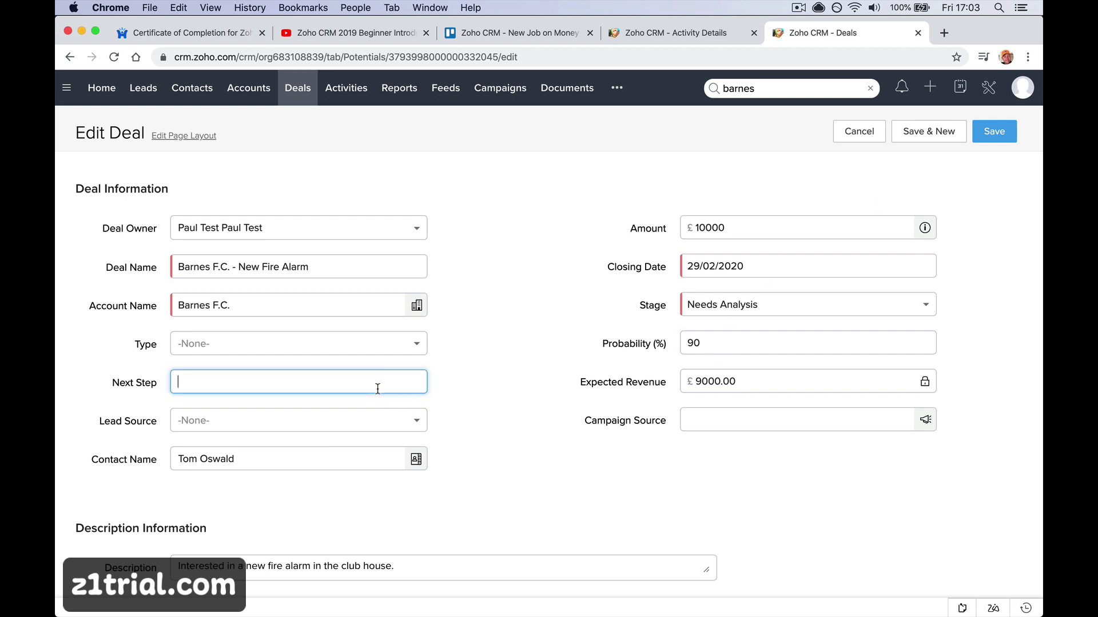
Enter 'Quote.' as the Next Step, leaving Lead Source at -None-, and check the Description
text(Ma)
key(BackSpace)
text(Quote.)
click(375, 424)
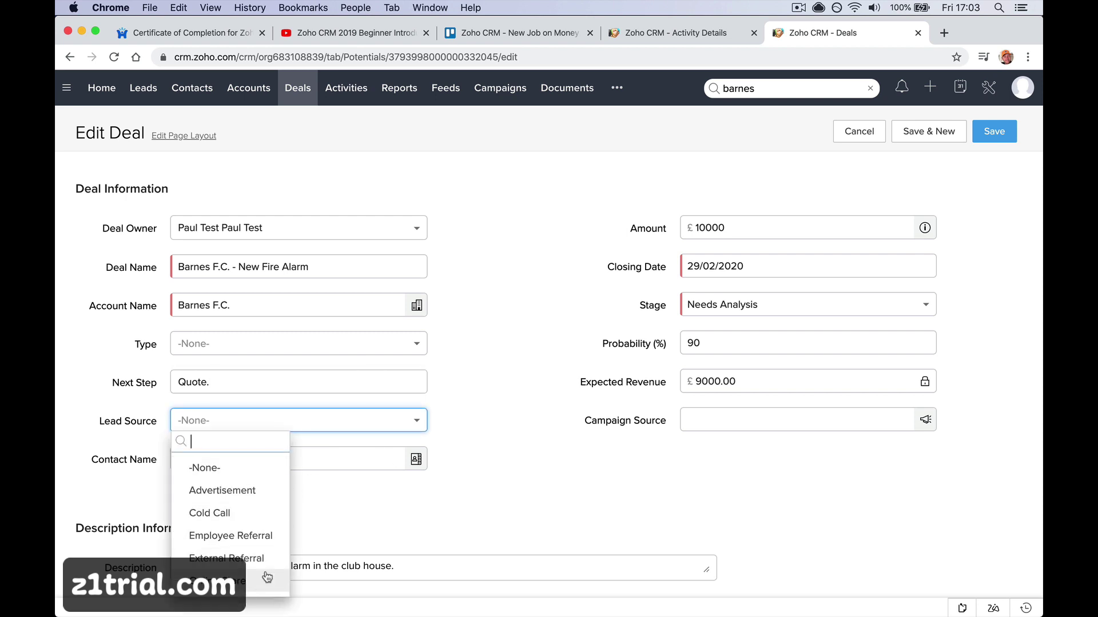
click(496, 499)
scroll(495, 497, down, 1)
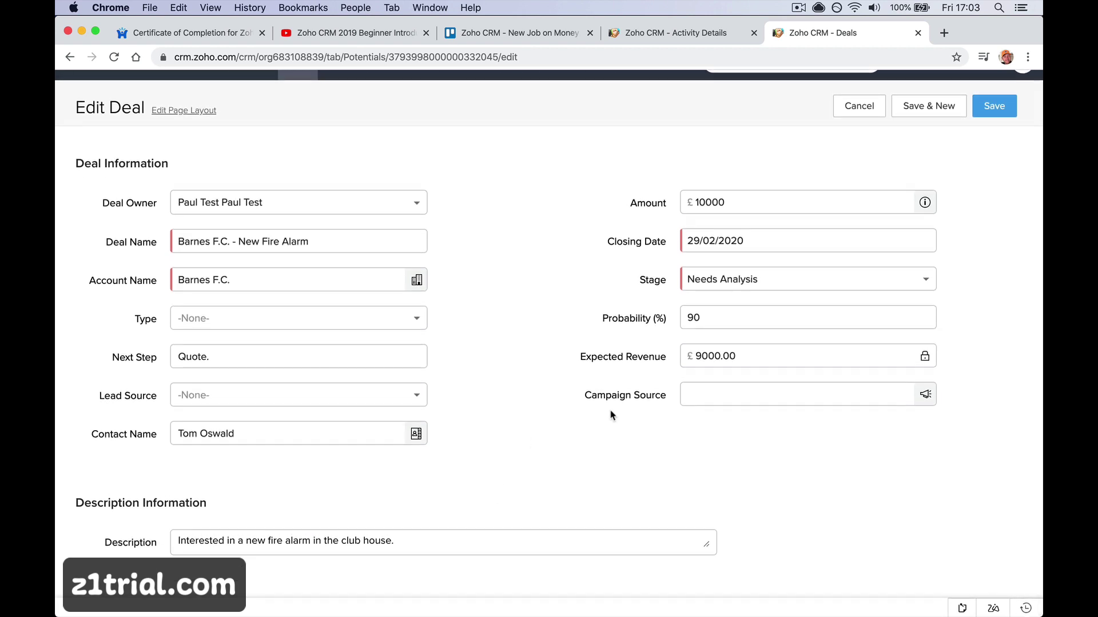
click(431, 540)
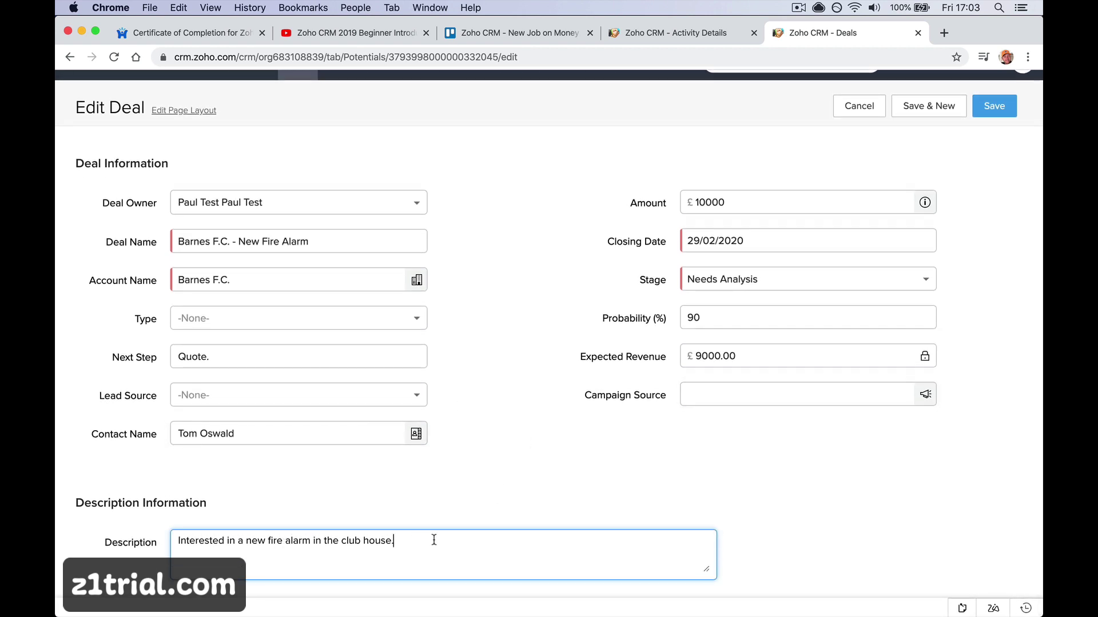
click(466, 526)
click(465, 539)
Save the deal at 90% probability, review its Deal Details page, and return to the Deals list
click(994, 105)
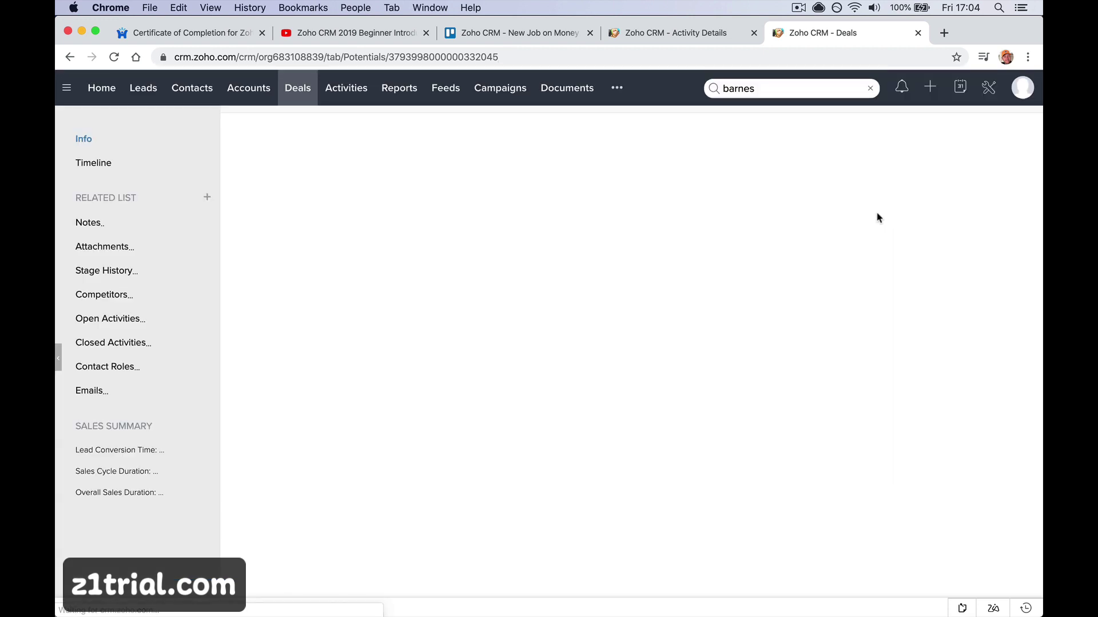
scroll(693, 336, down, 15)
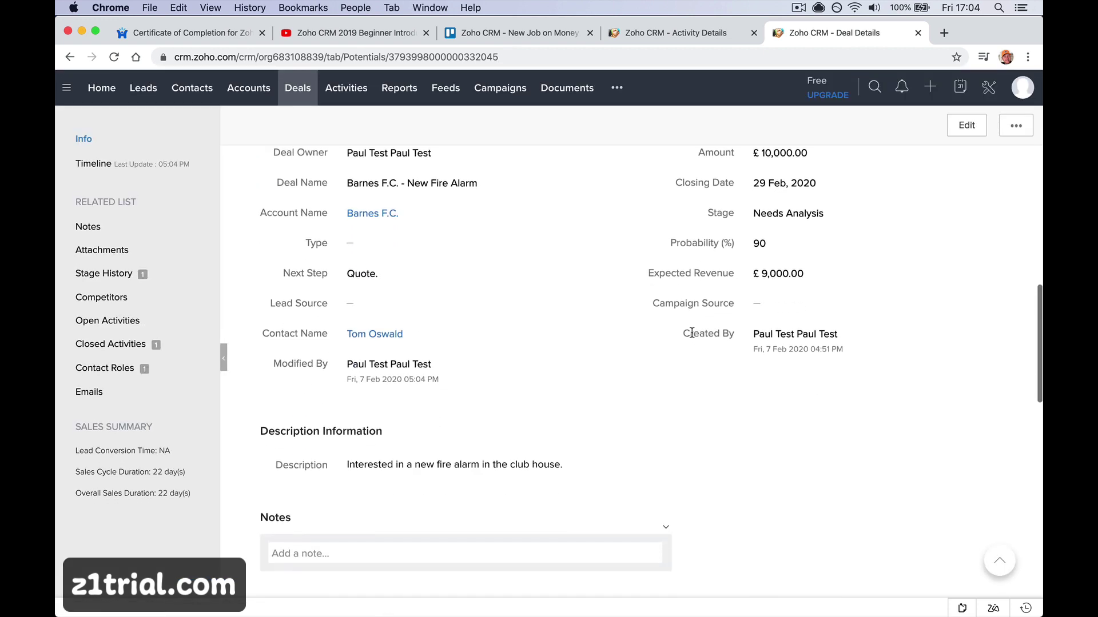
scroll(692, 333, down, 7)
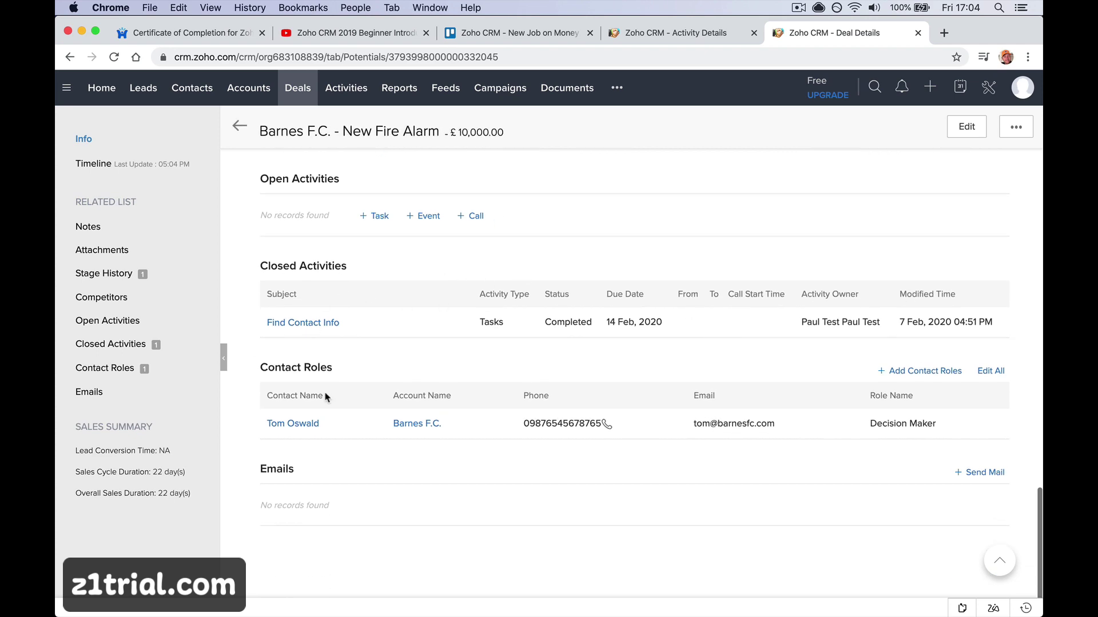
scroll(380, 360, up, 12)
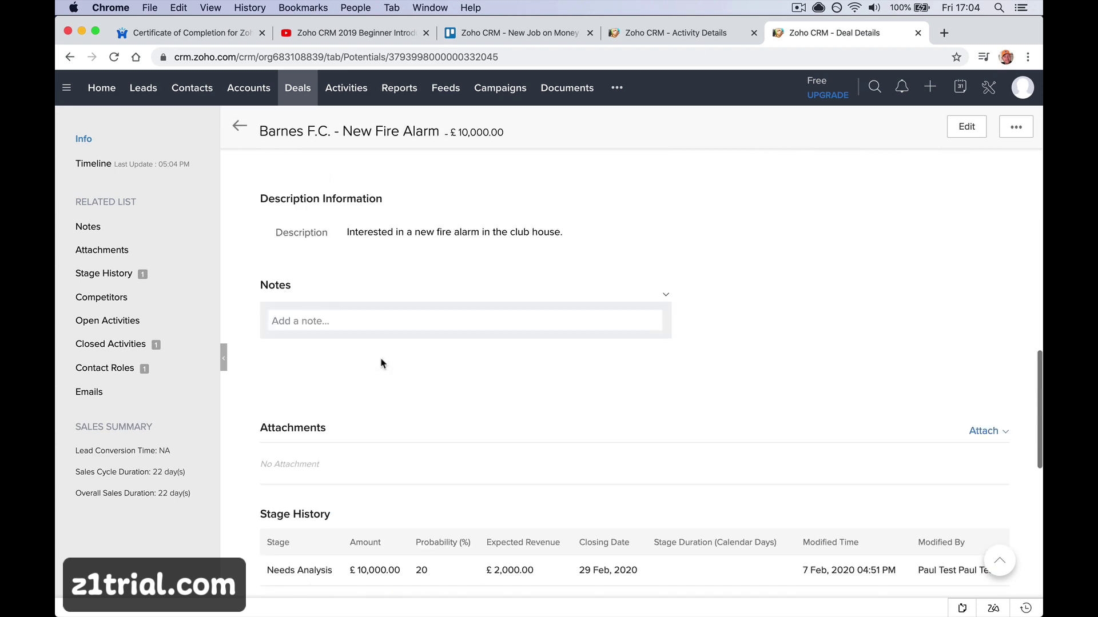
scroll(382, 364, up, 8)
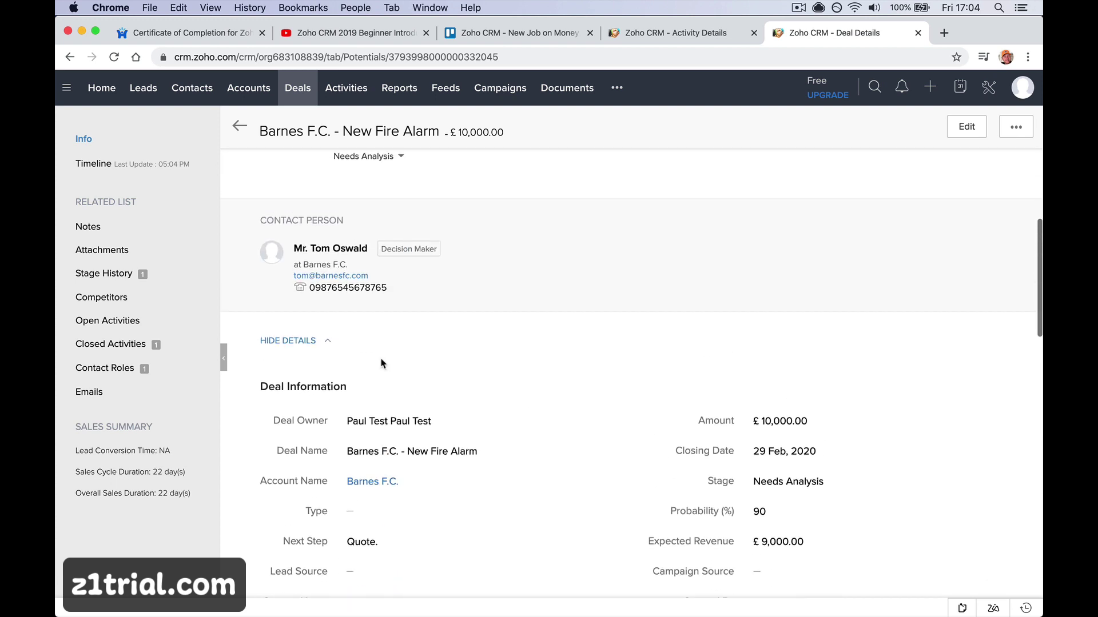
scroll(382, 364, up, 2)
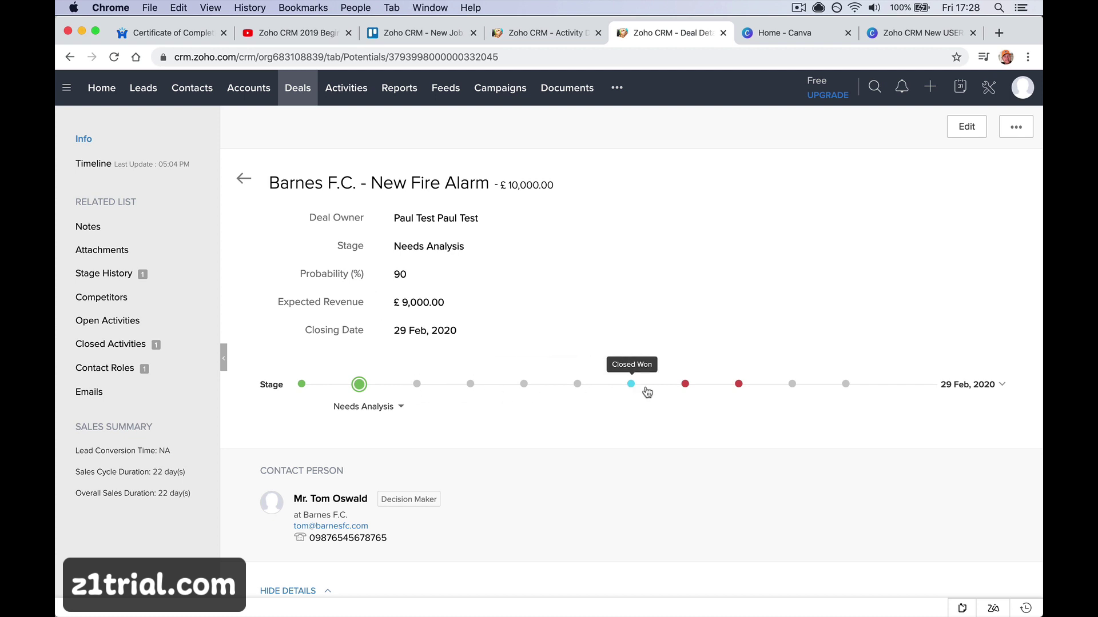
click(304, 87)
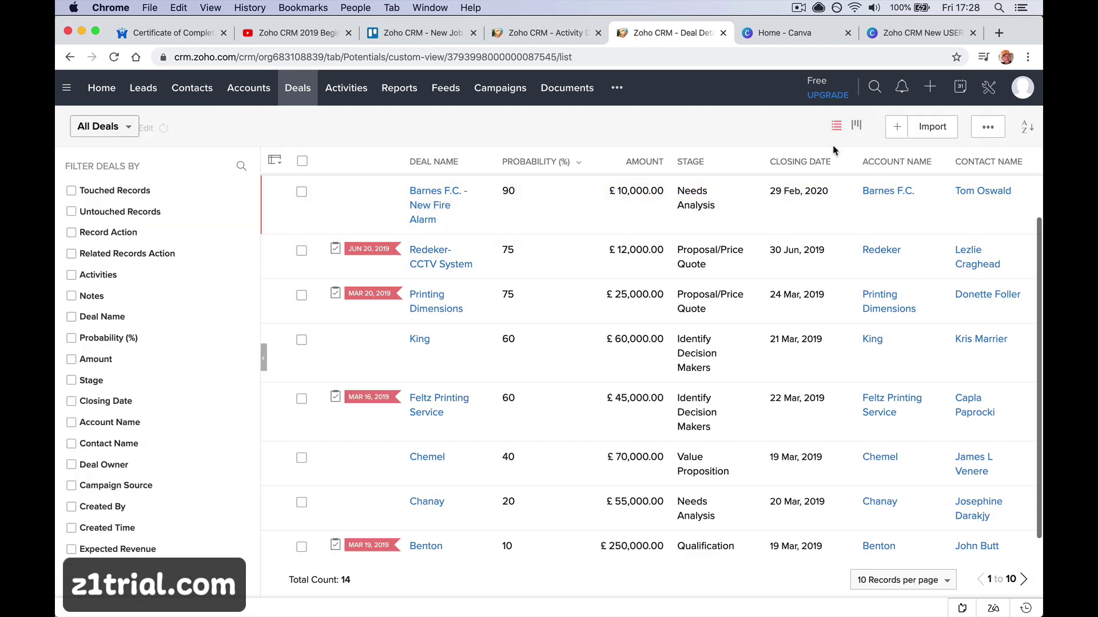
In Kanban view, drag the Barnes F.C. card into Proposal/Price Quote and open its details
click(856, 126)
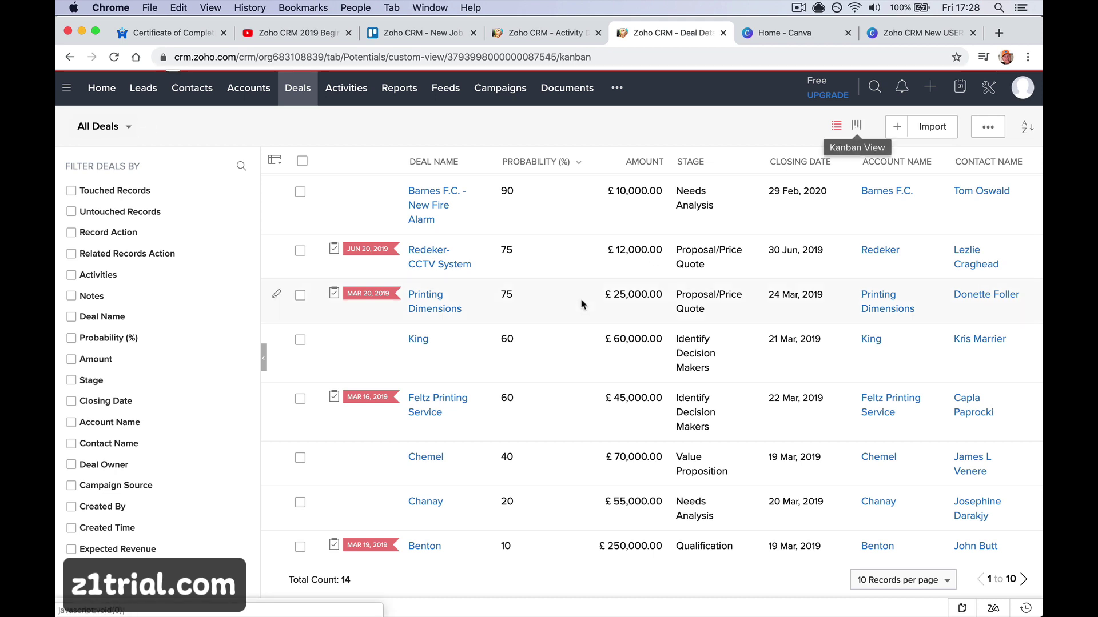
drag(661, 282, 635, 279)
scroll(636, 283, right, 3)
scroll(636, 283, right, 3)
drag(346, 294, 642, 392)
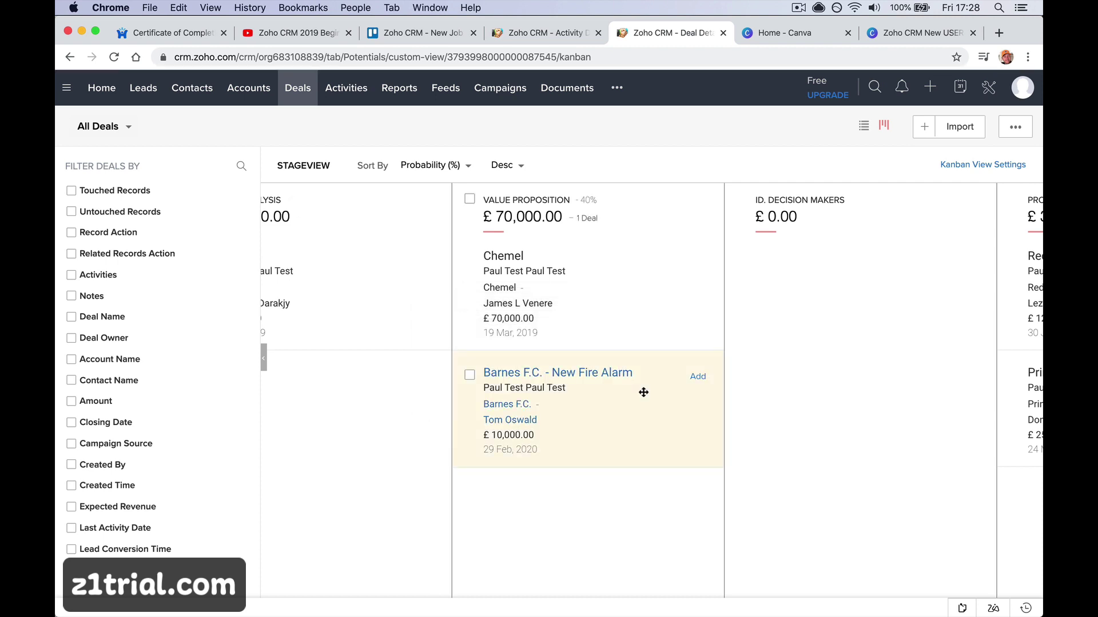
scroll(642, 390, right, 6)
scroll(607, 395, left, 2)
scroll(608, 394, left, 1)
drag(410, 414, 908, 426)
scroll(768, 439, right, 5)
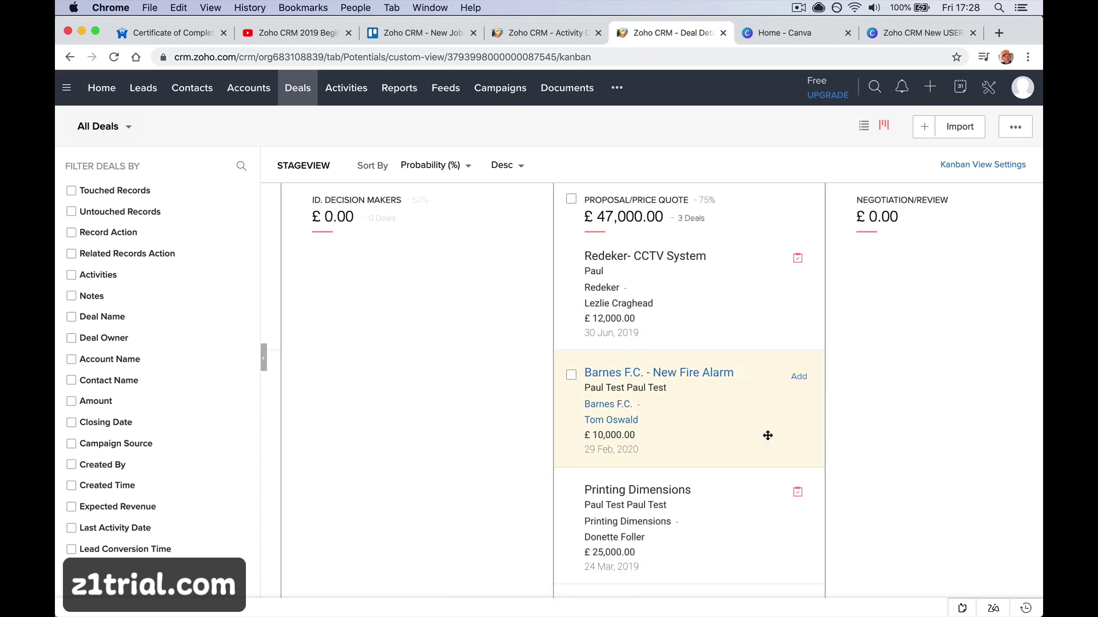
click(696, 375)
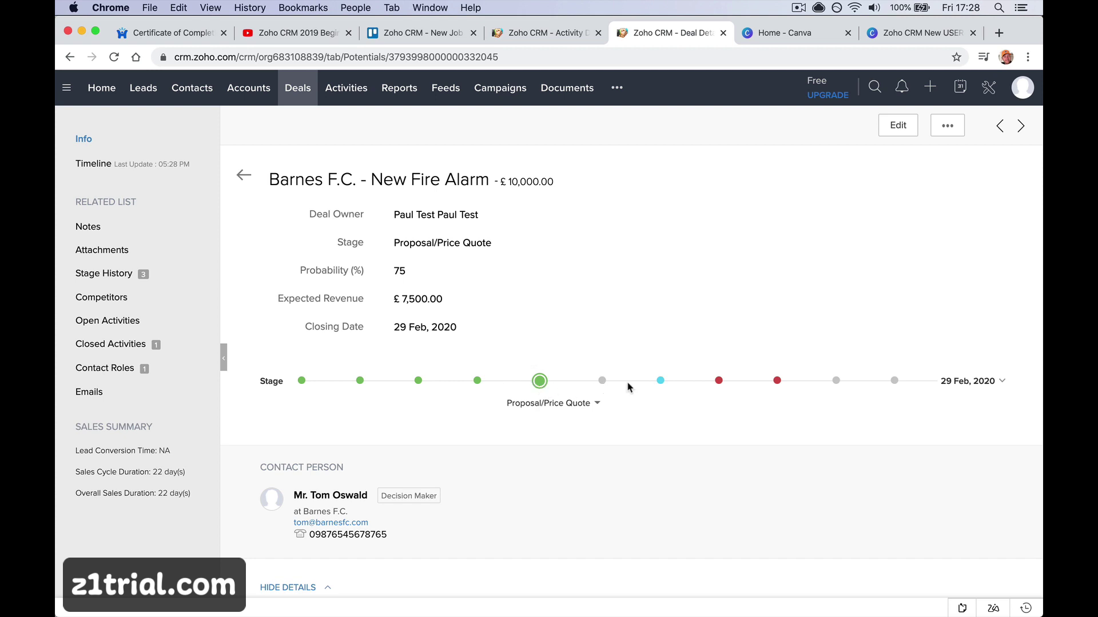
Move the stage to Negotiation/Review, back to Proposal/Price Quote, then select Closed Won
click(603, 382)
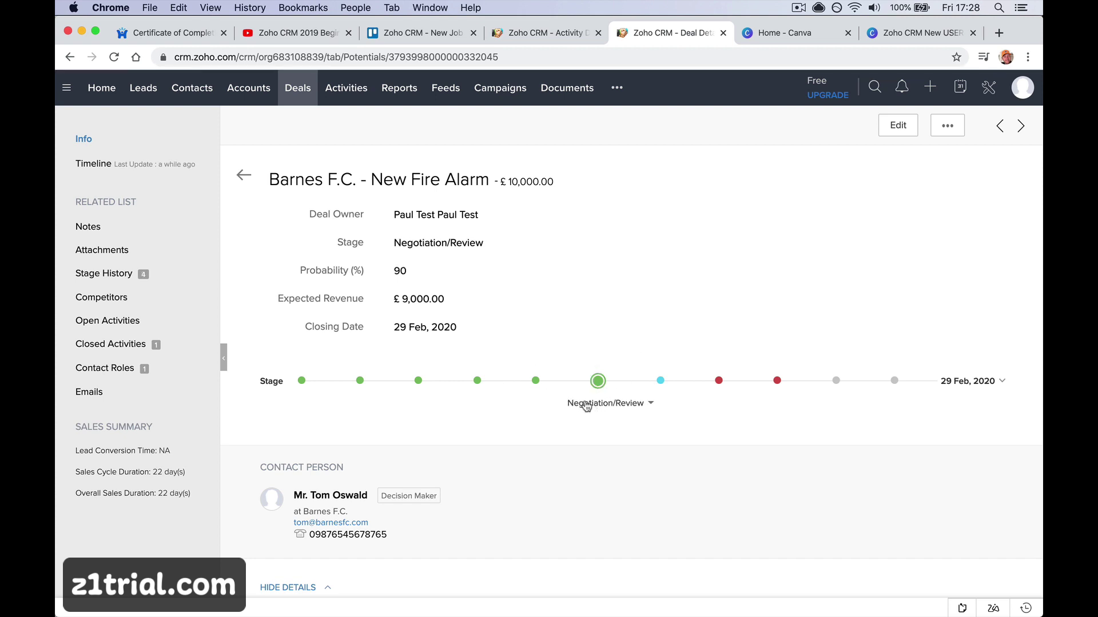
click(538, 382)
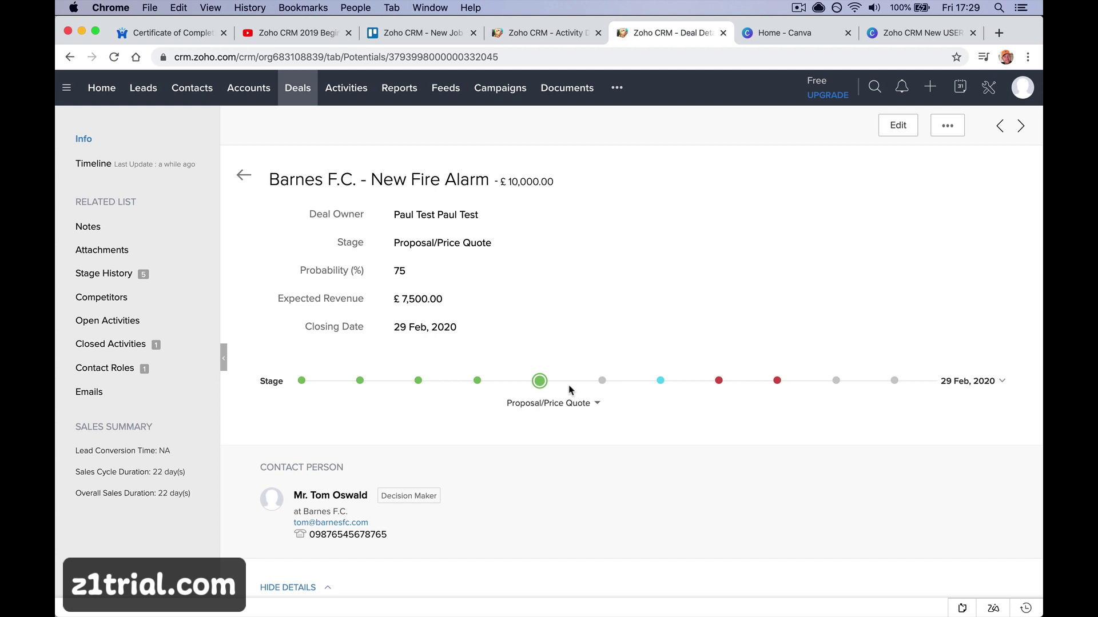
click(661, 381)
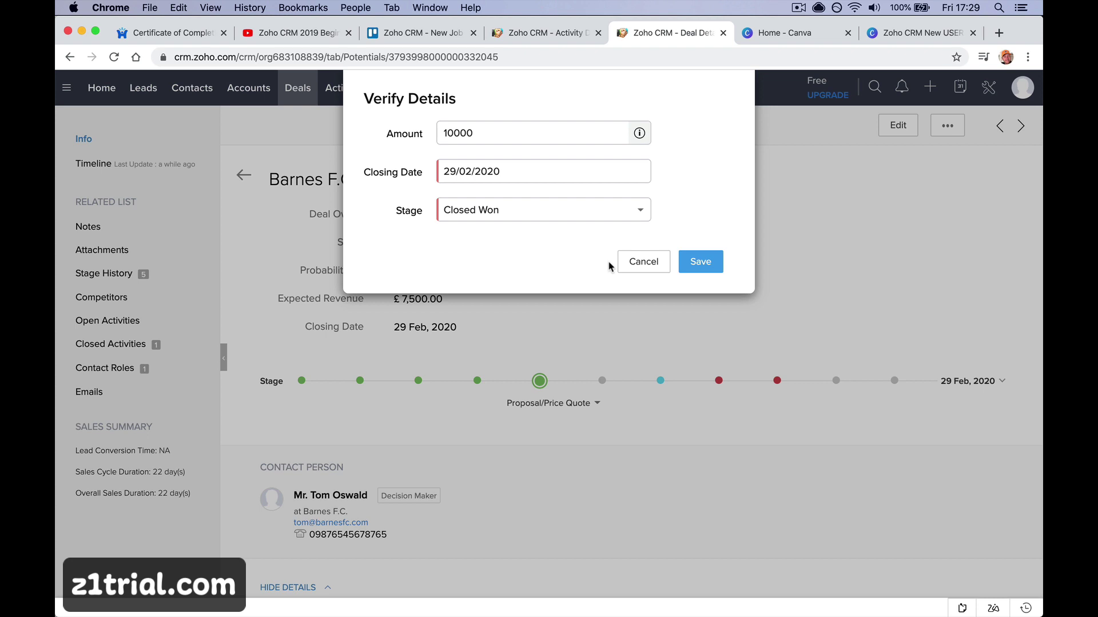
Save the Closed Won stage, then try and cancel Closed Lost and Closed Lost to Competition
click(698, 263)
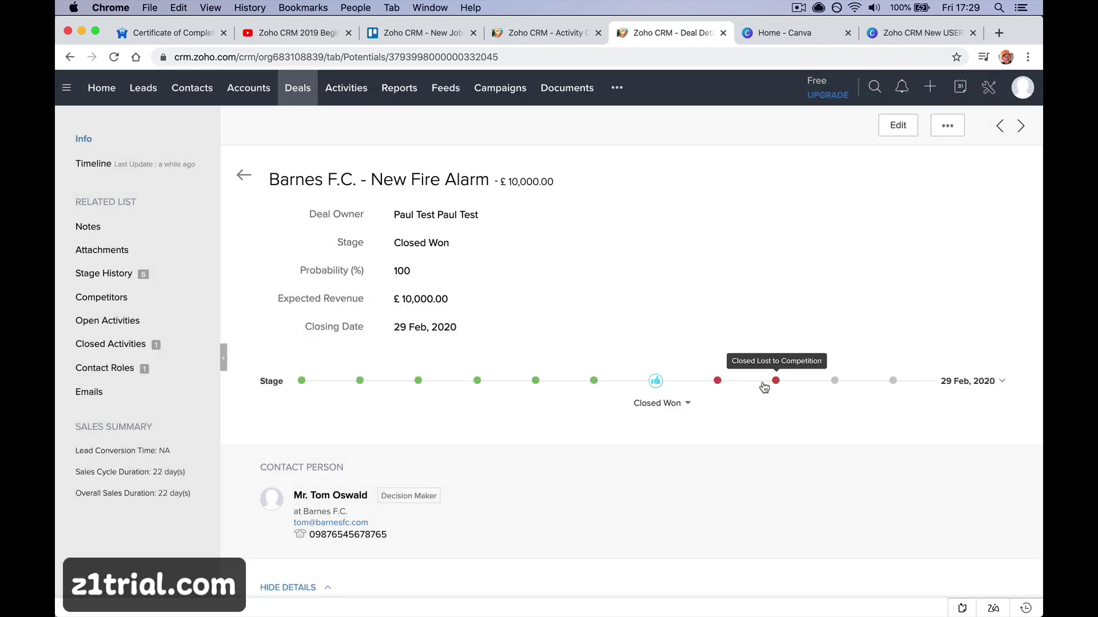
click(724, 383)
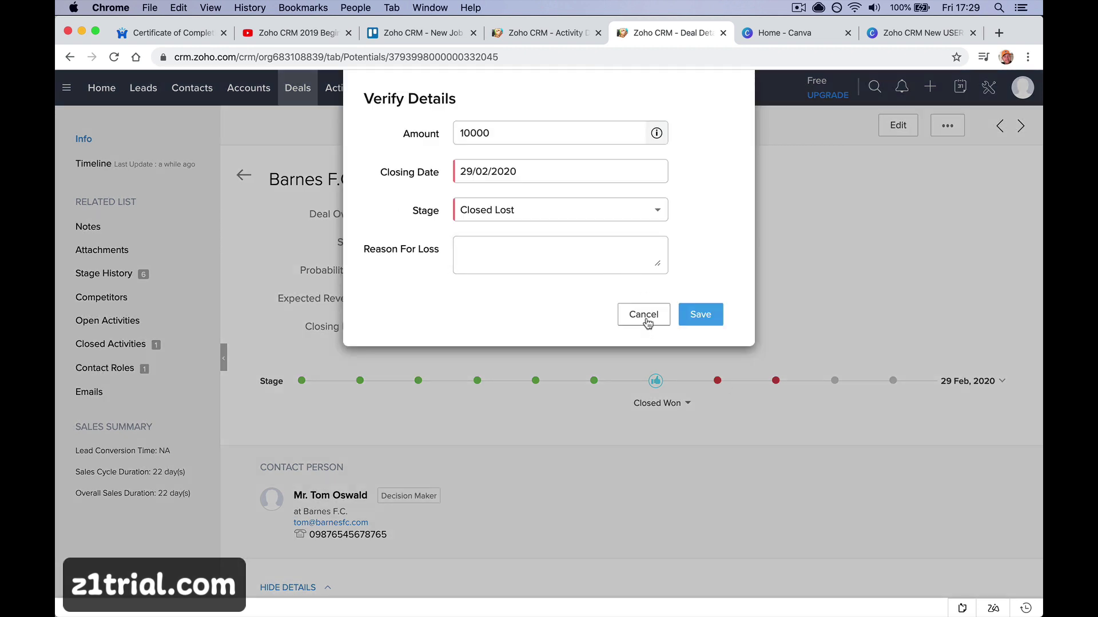
click(643, 316)
click(775, 381)
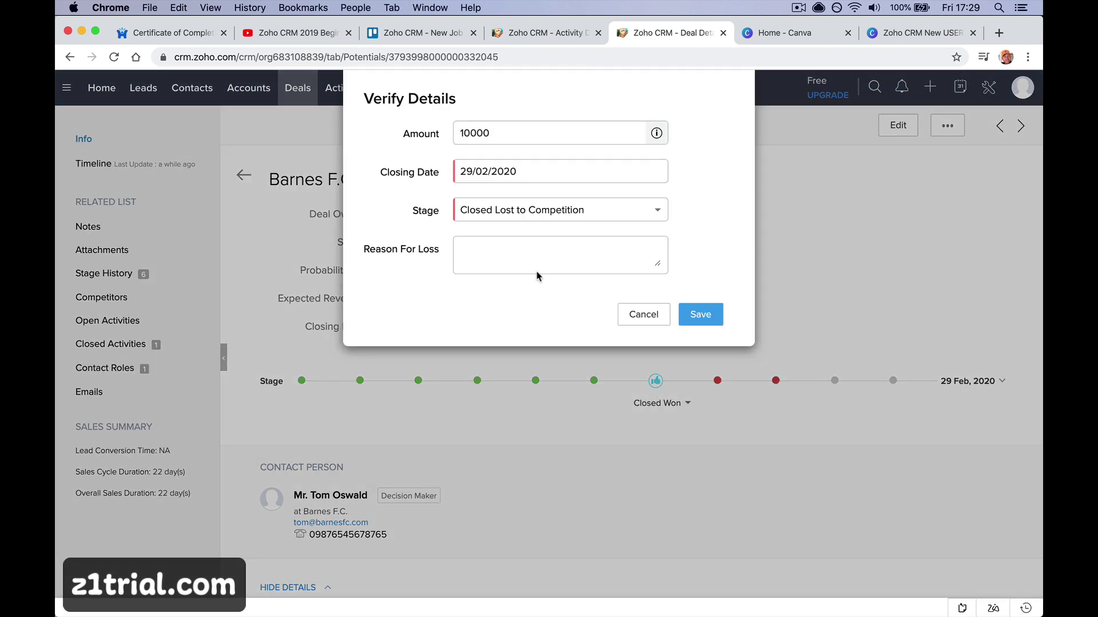
click(630, 321)
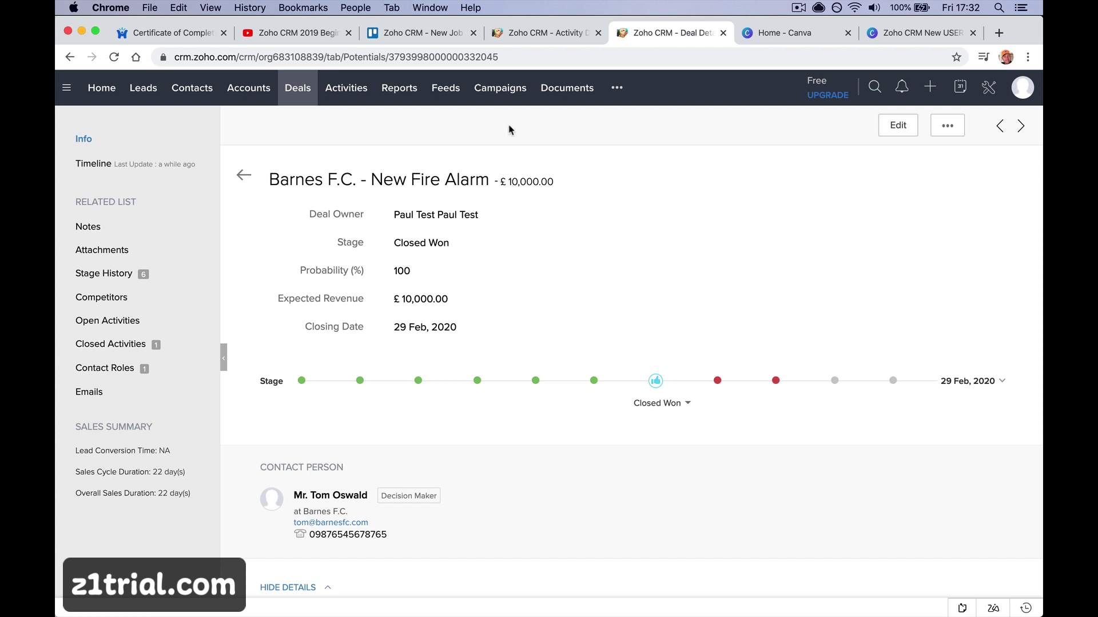
click(399, 87)
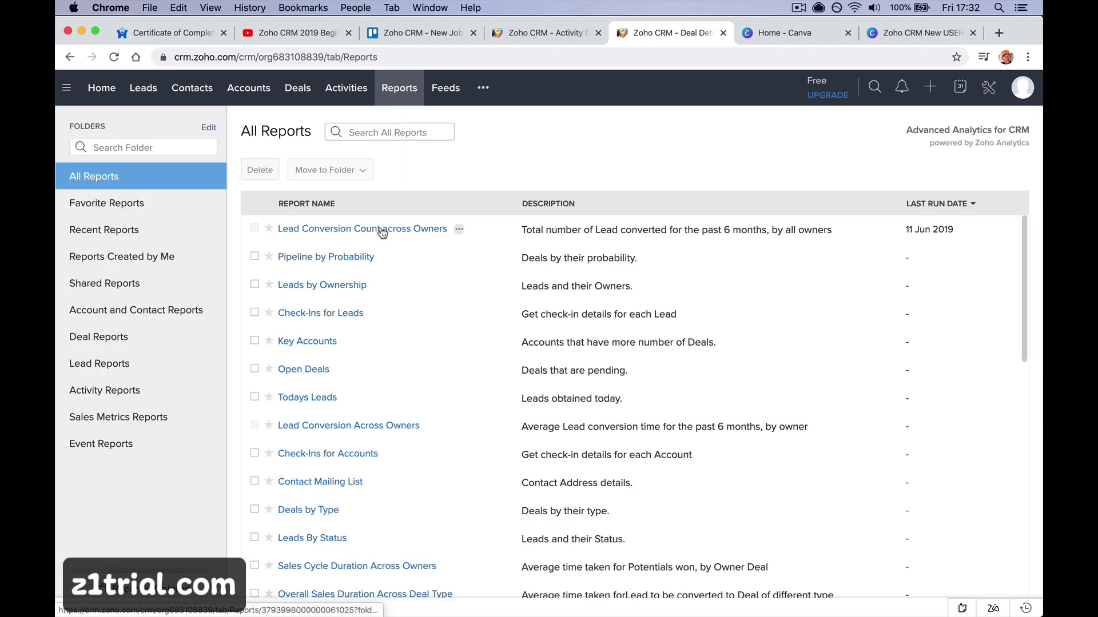
View the Lead Conversion Count across Owners, Pipeline by Probability and Open Deals reports
click(380, 229)
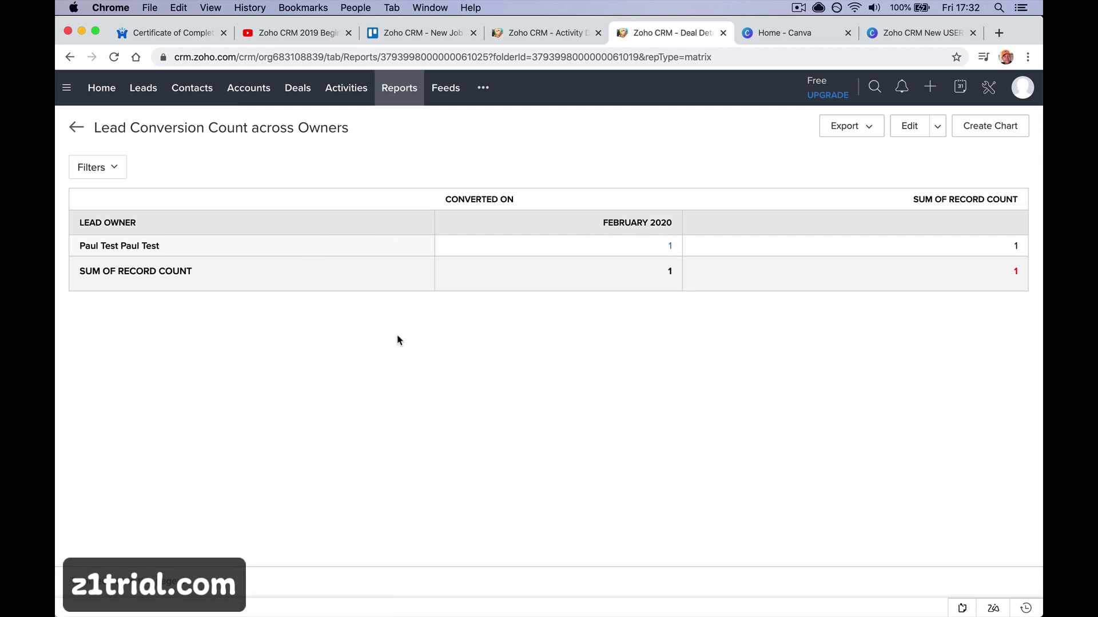
scroll(397, 337, left, 5)
click(366, 313)
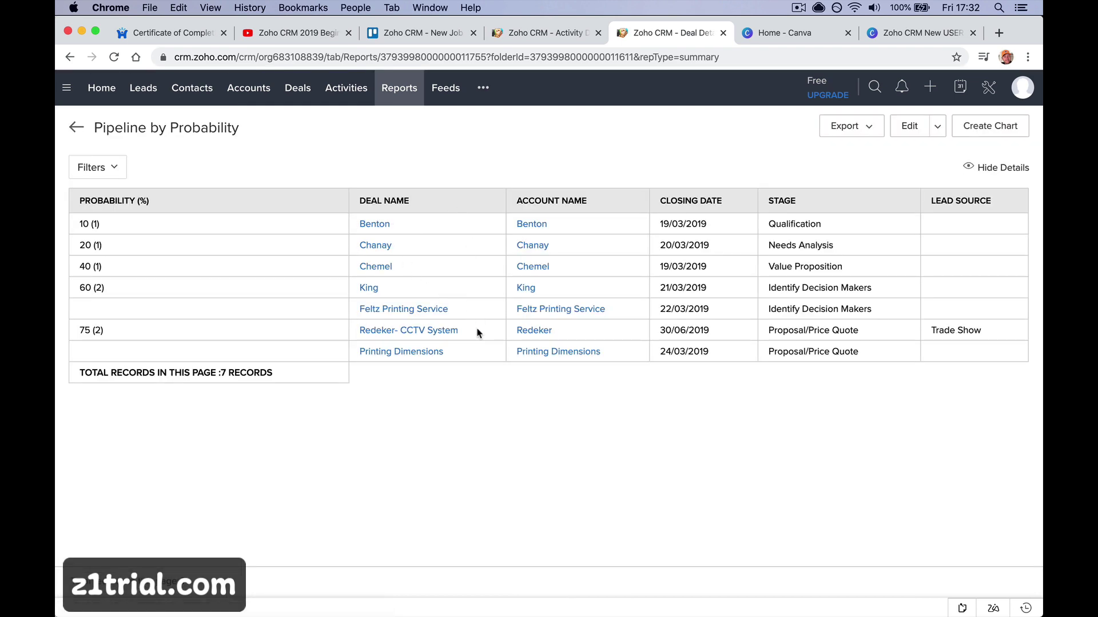
scroll(446, 336, left, 5)
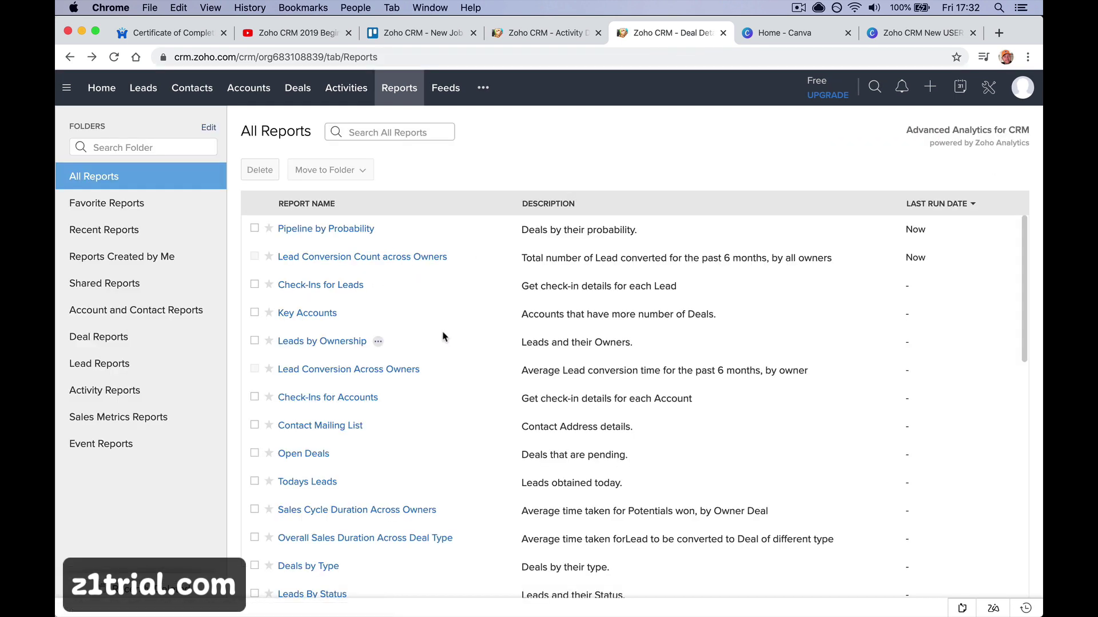
click(318, 448)
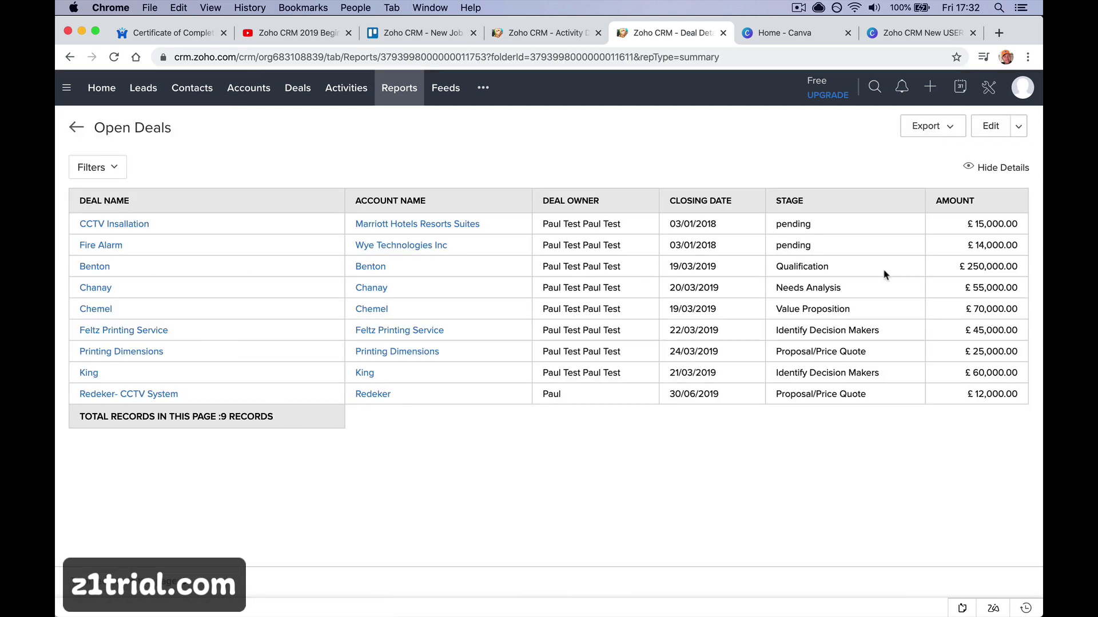
Open the Benton deal in a new tab, close it, and switch to the mail inbox
click(84, 267)
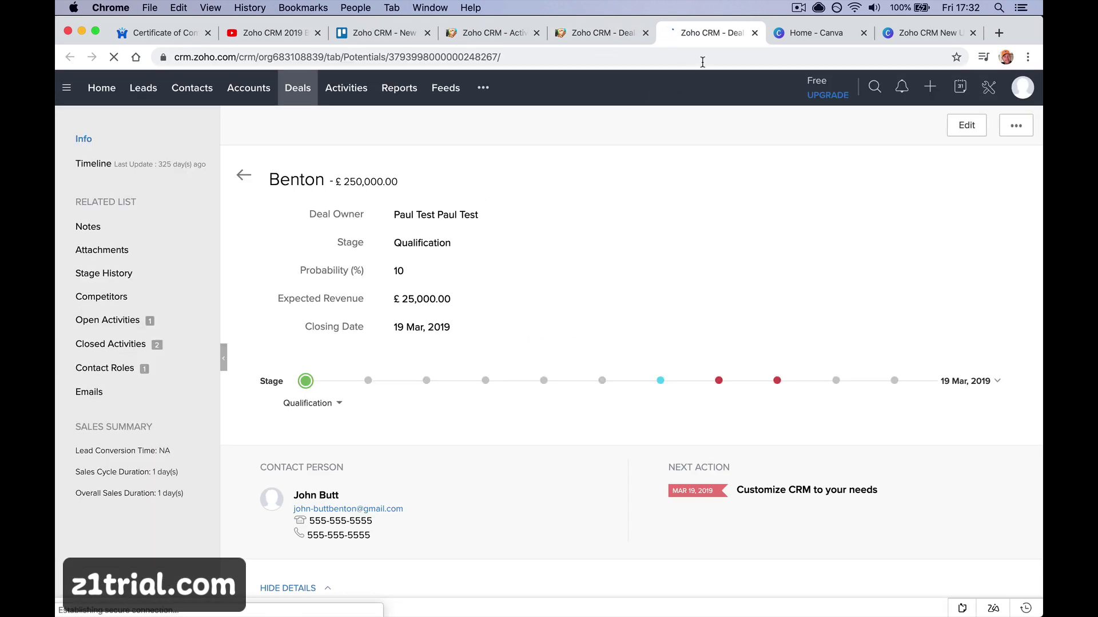
click(754, 32)
mouse_move(474, 608)
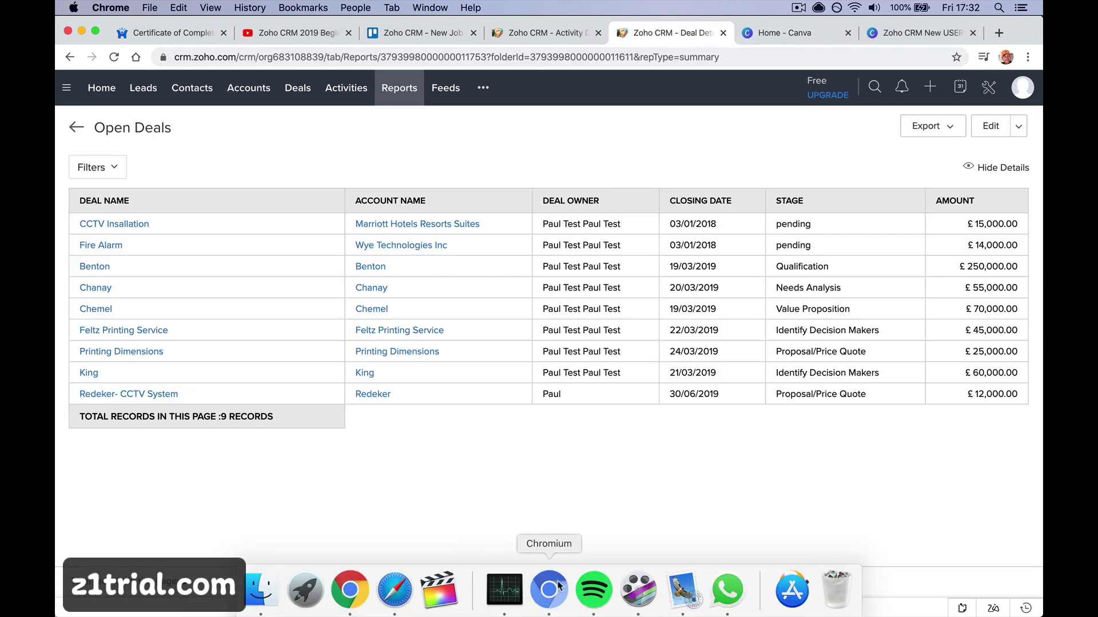
click(549, 603)
Read both Big Deal Alert emails about the Barnes F.C. win, then return to the browser
click(274, 168)
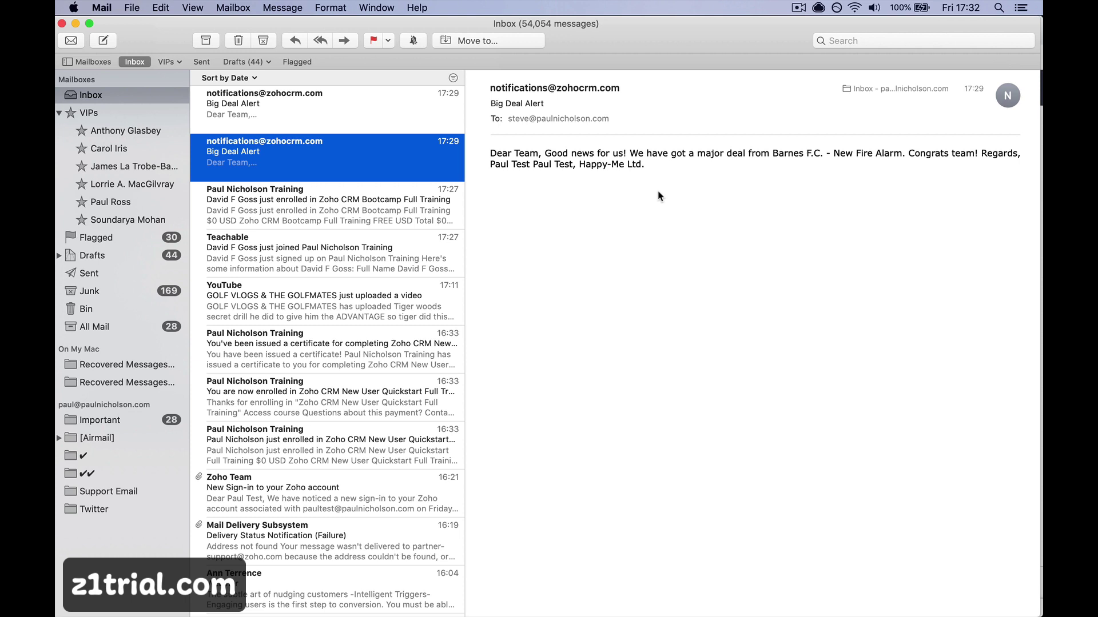
click(366, 123)
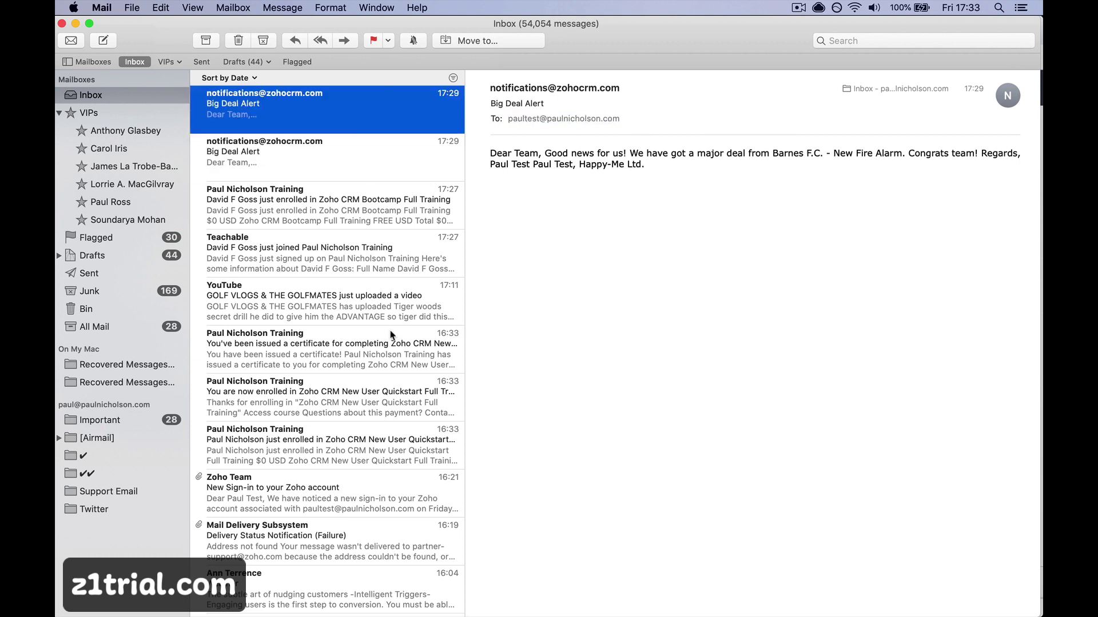
click(356, 592)
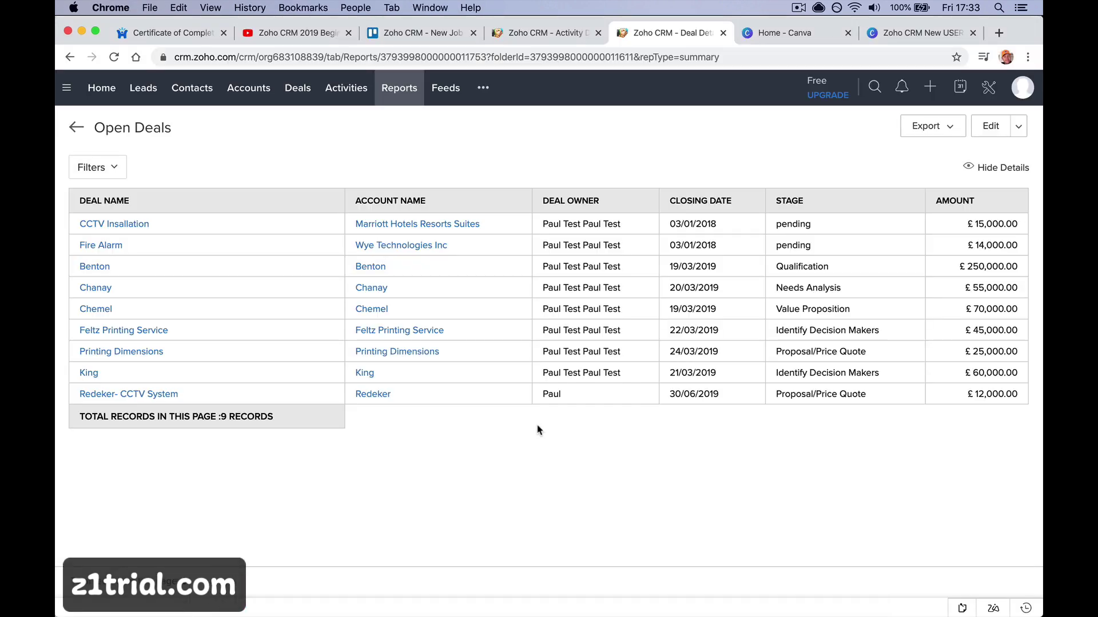
Check the Feeds stream for the Barnes F.C. Closed Won update, then launch the mobile app
click(437, 106)
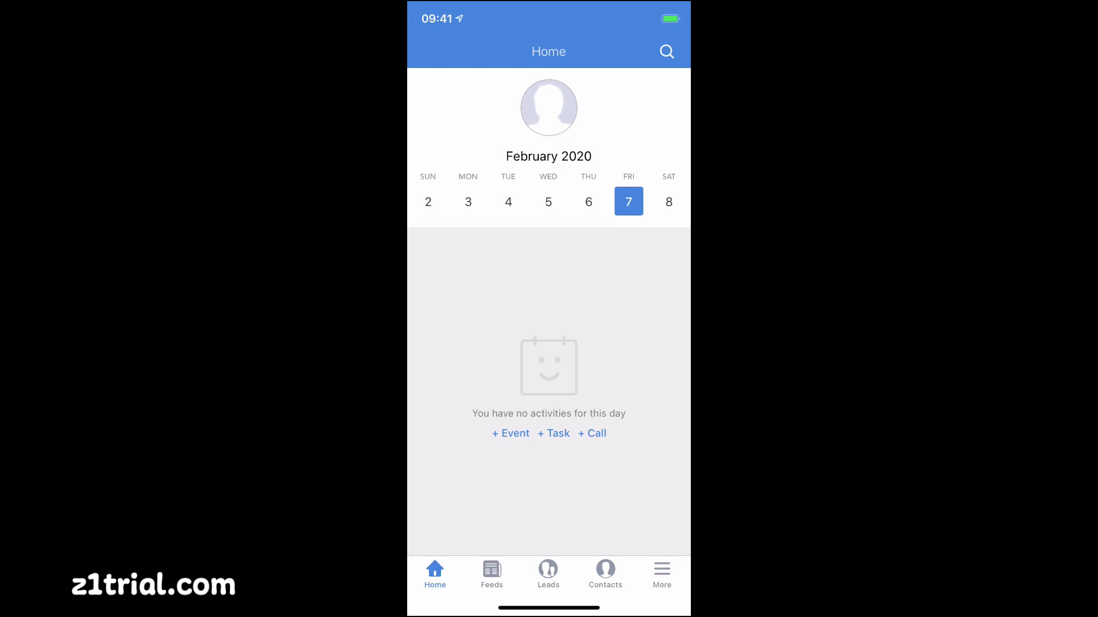
drag(549, 608, 549, 366)
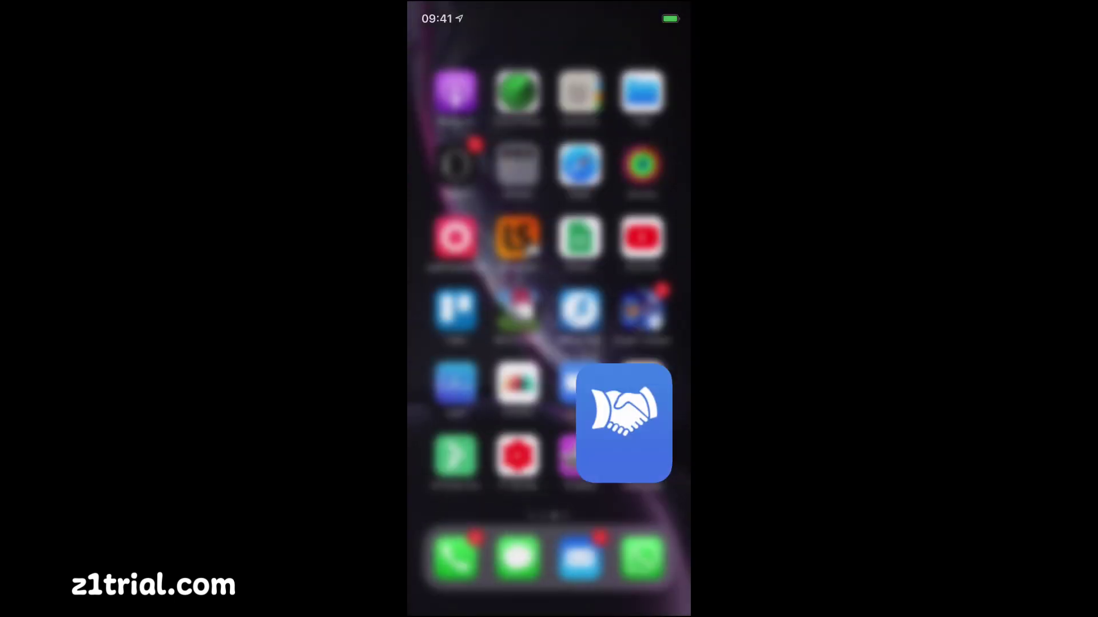
Launch the Zoho CRM mobile app, then start and cancel a new event for 7 February
click(643, 465)
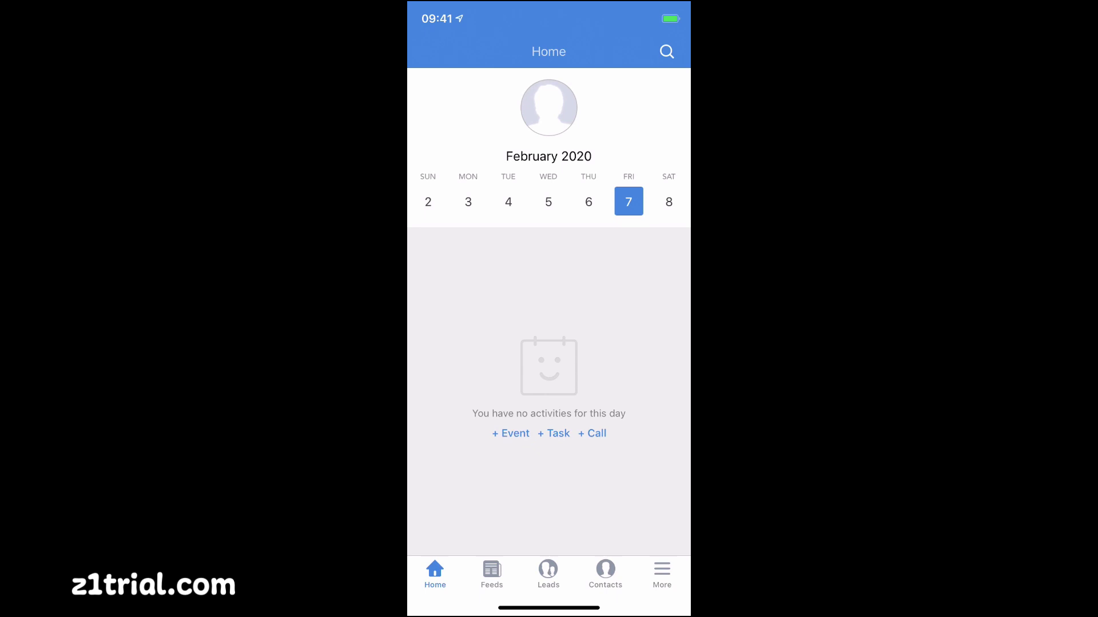
click(511, 434)
click(439, 52)
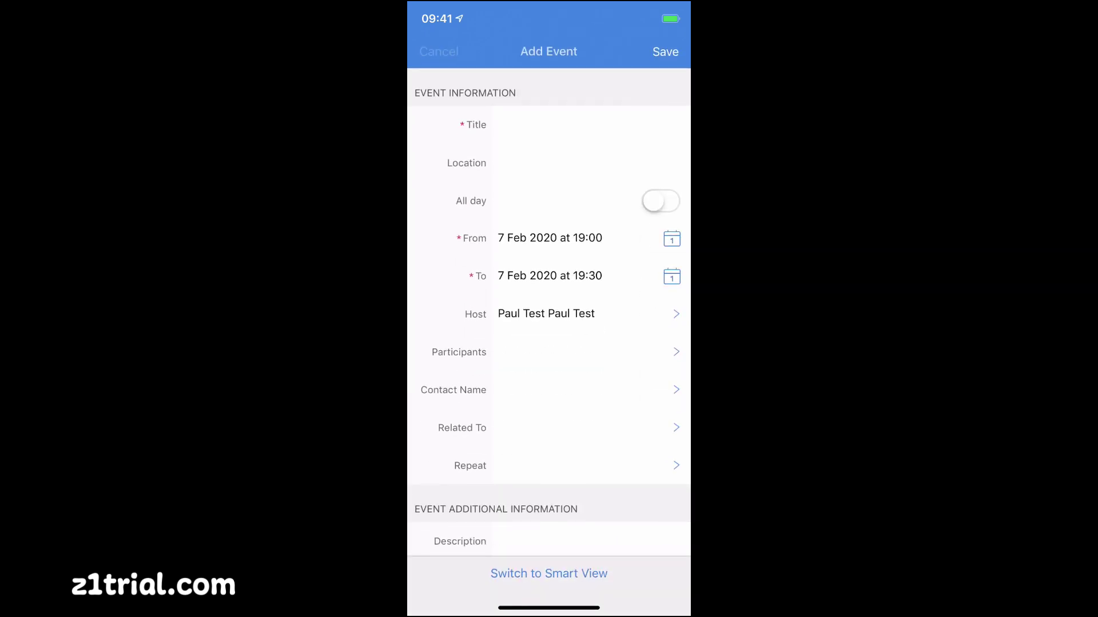
Start and cancel a new call, then go to the Contacts list
click(591, 433)
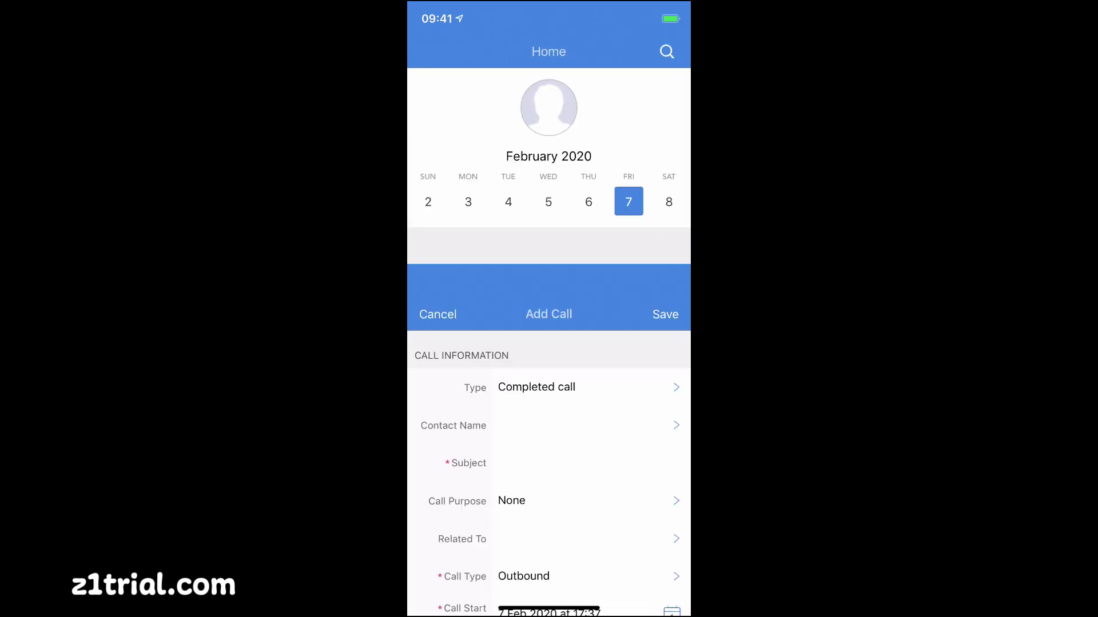
click(439, 52)
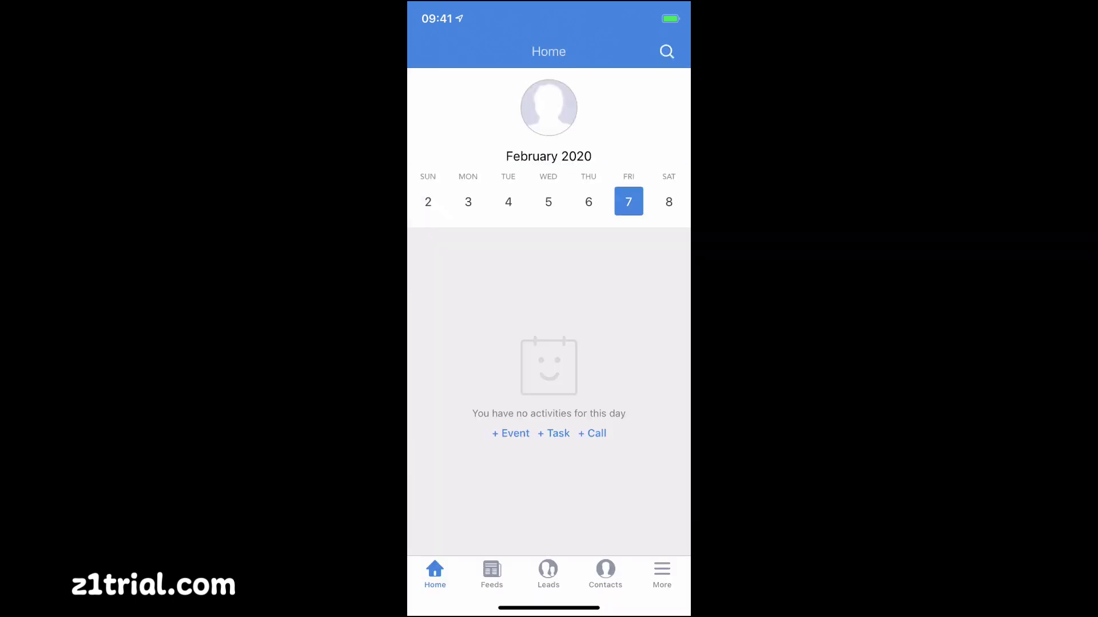
click(605, 574)
Open the first contact, view its phone numbers, and discard a started email to it
click(469, 229)
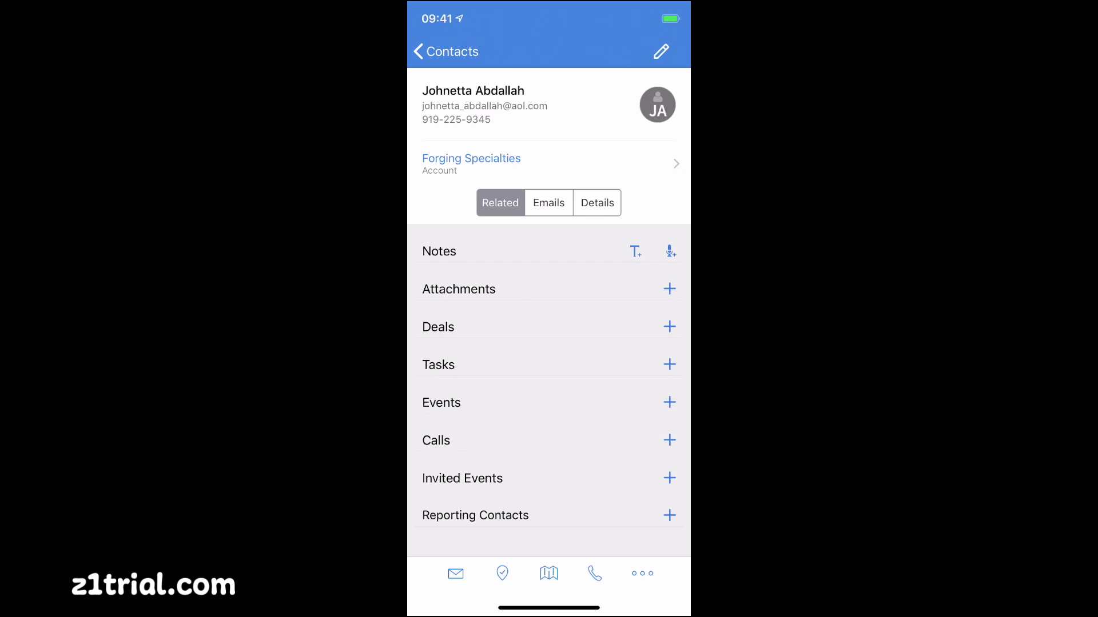
click(594, 574)
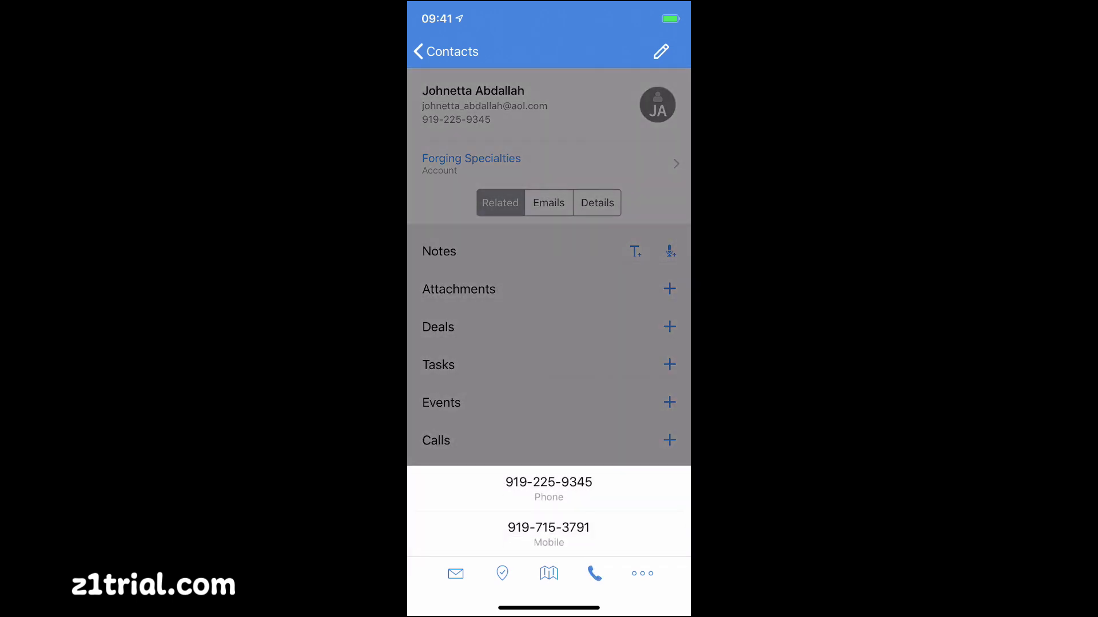
click(455, 574)
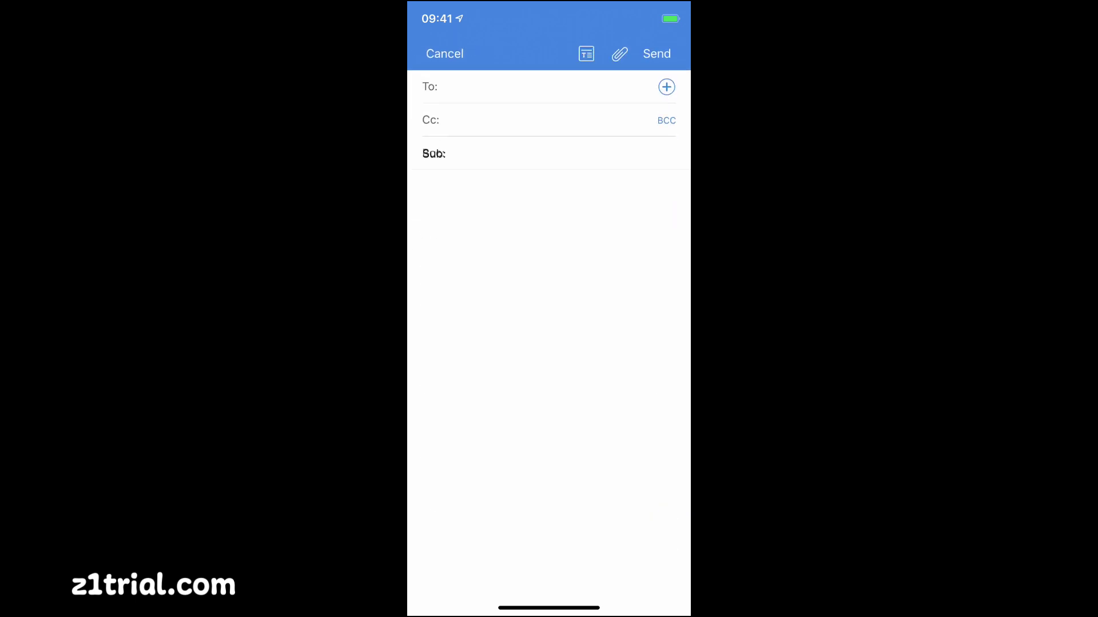
click(446, 52)
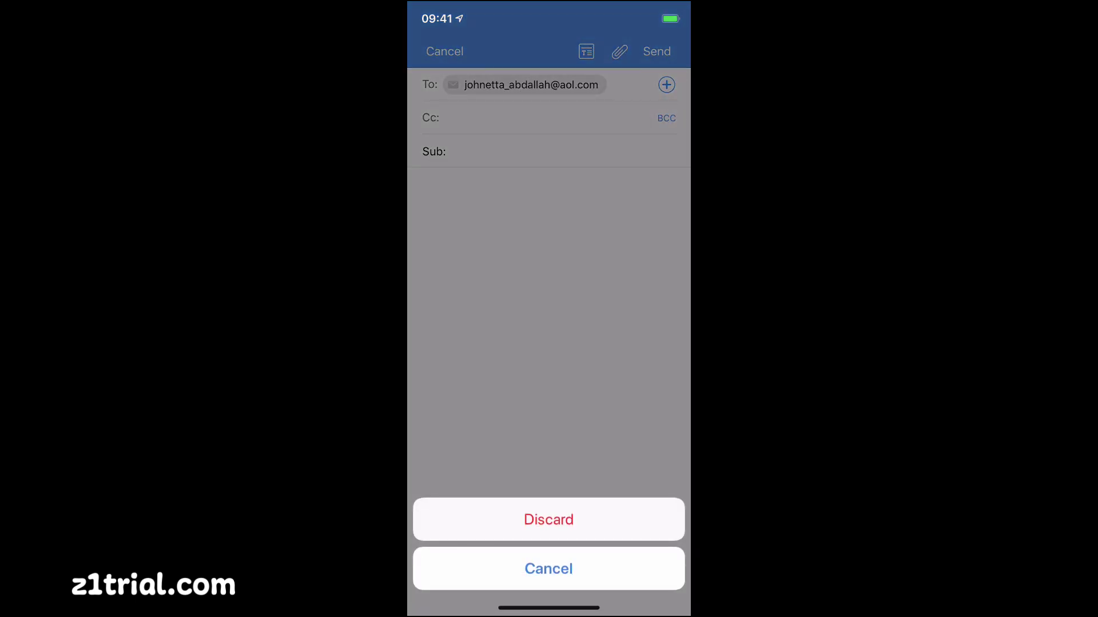
click(549, 519)
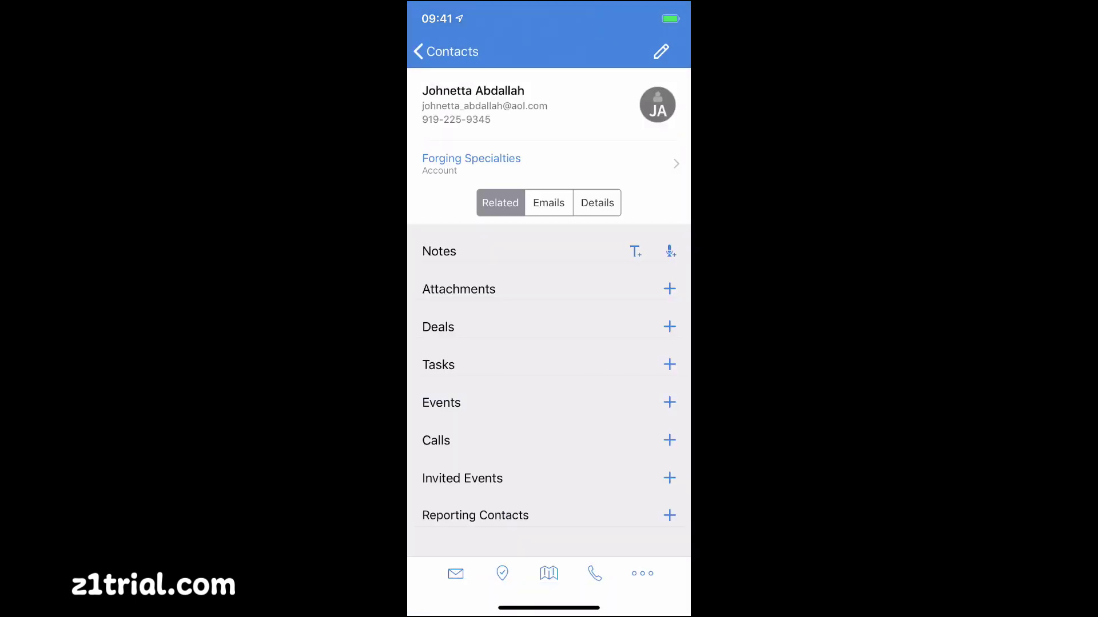
click(446, 52)
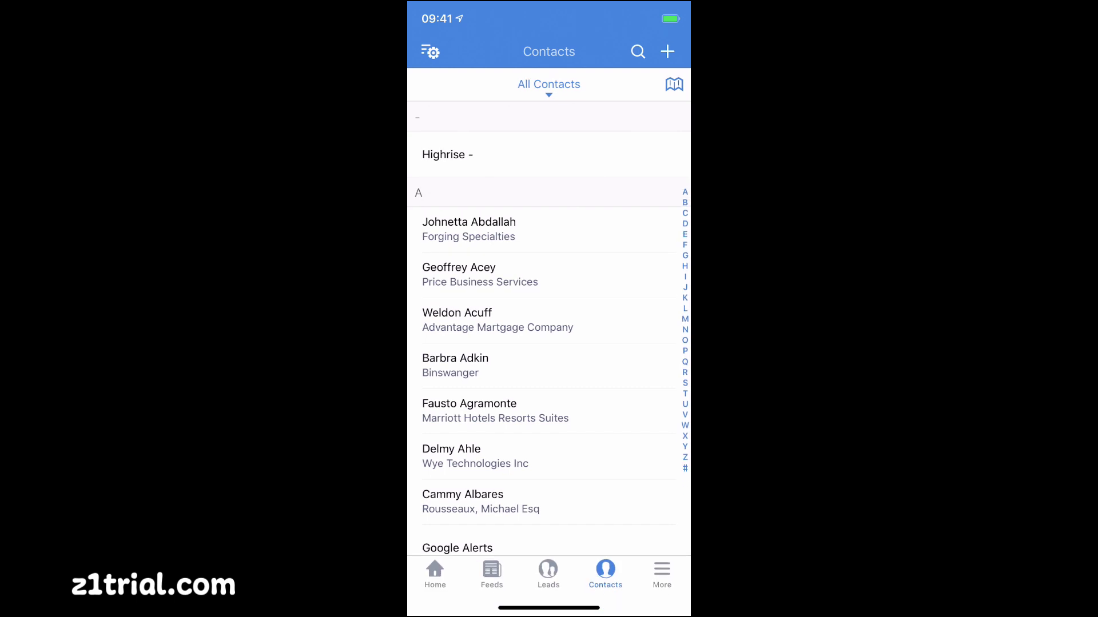
In Feeds, start a comment on the deal update and cancel it unposted
click(492, 573)
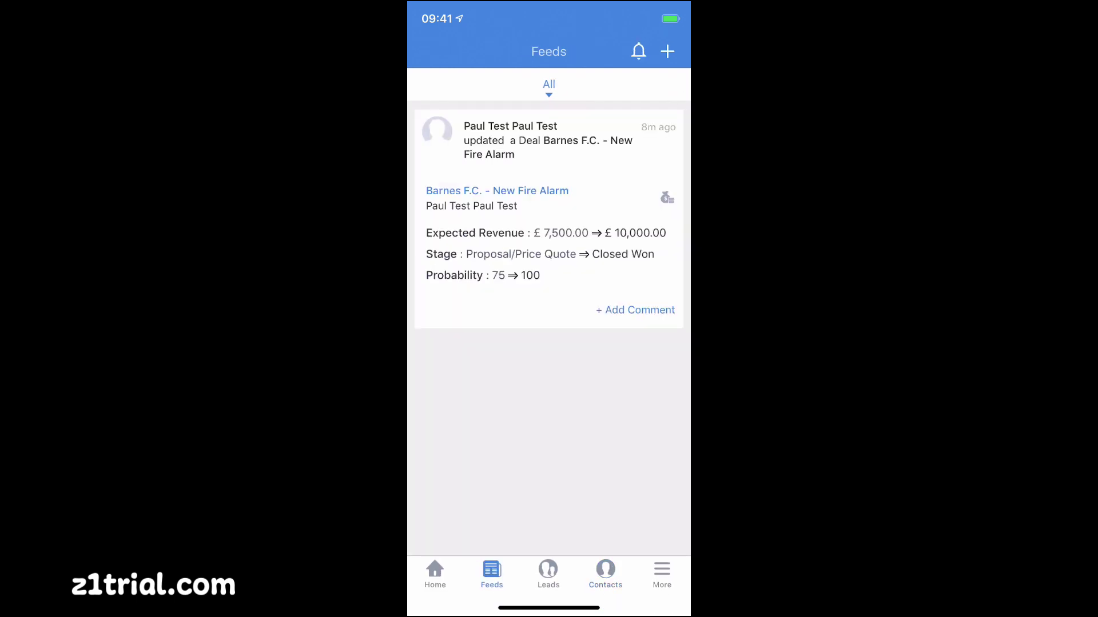
click(635, 310)
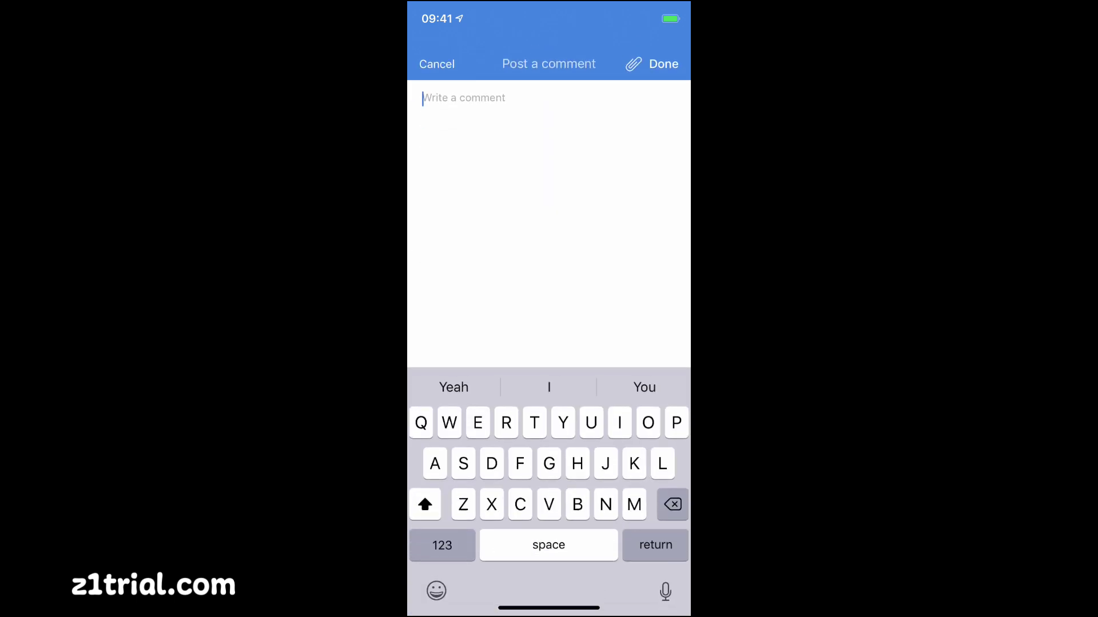
click(436, 51)
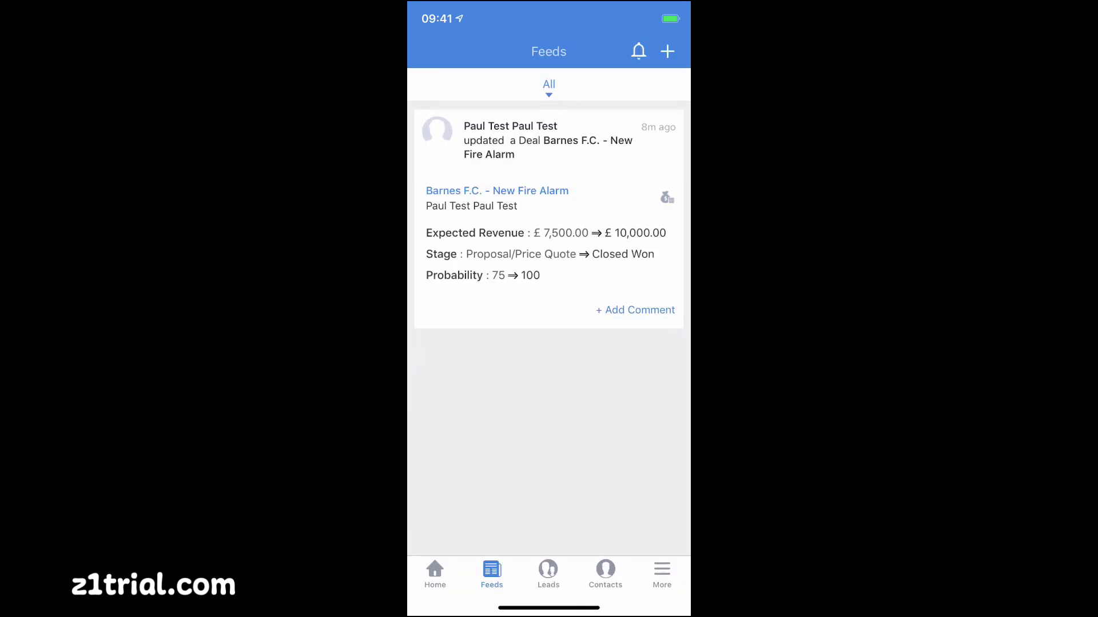
View the first lead and another contact, then switch to Accounts via the module menu
click(548, 573)
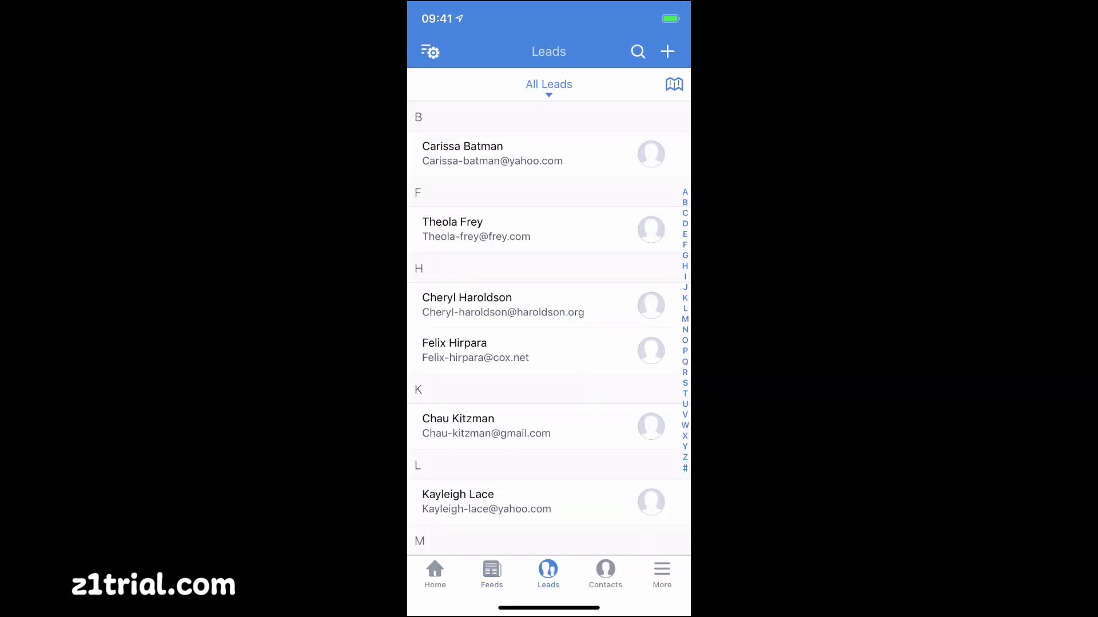
click(492, 153)
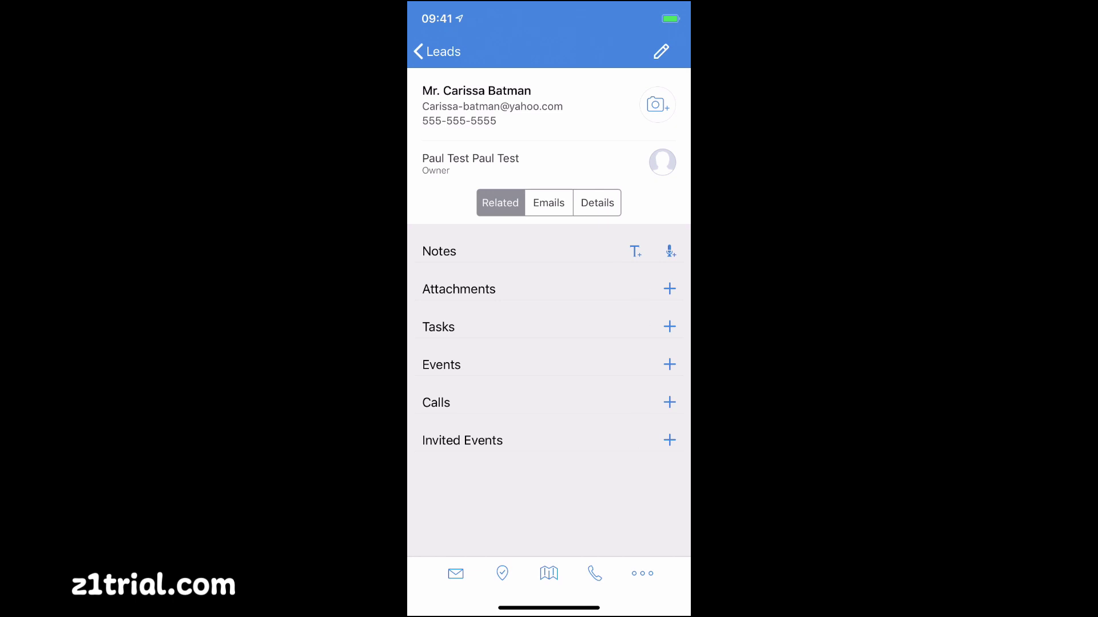
click(437, 52)
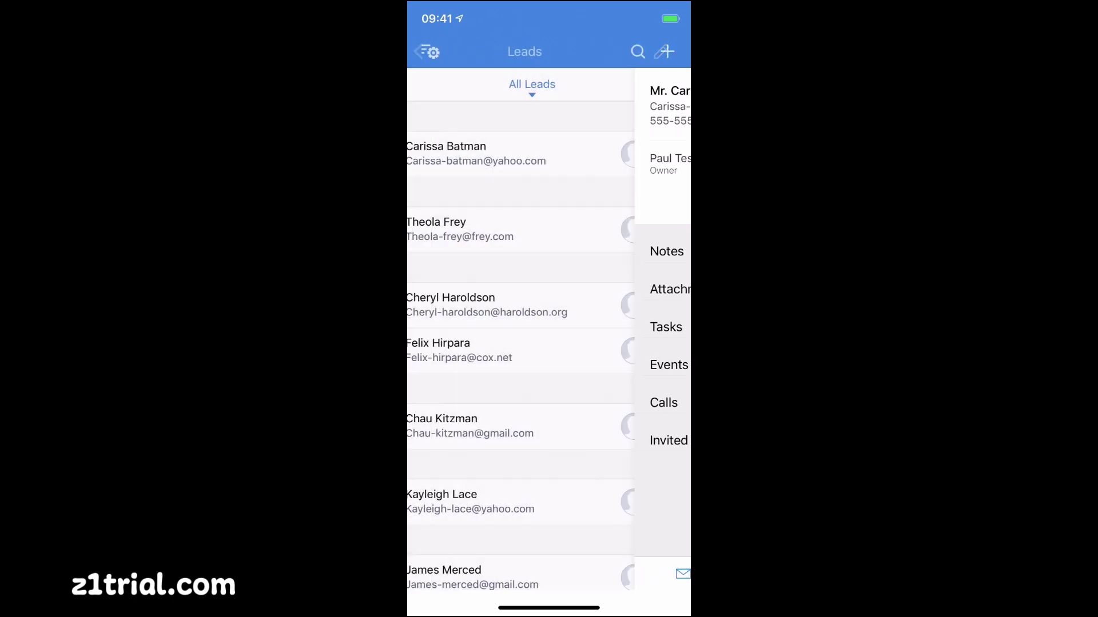
click(605, 574)
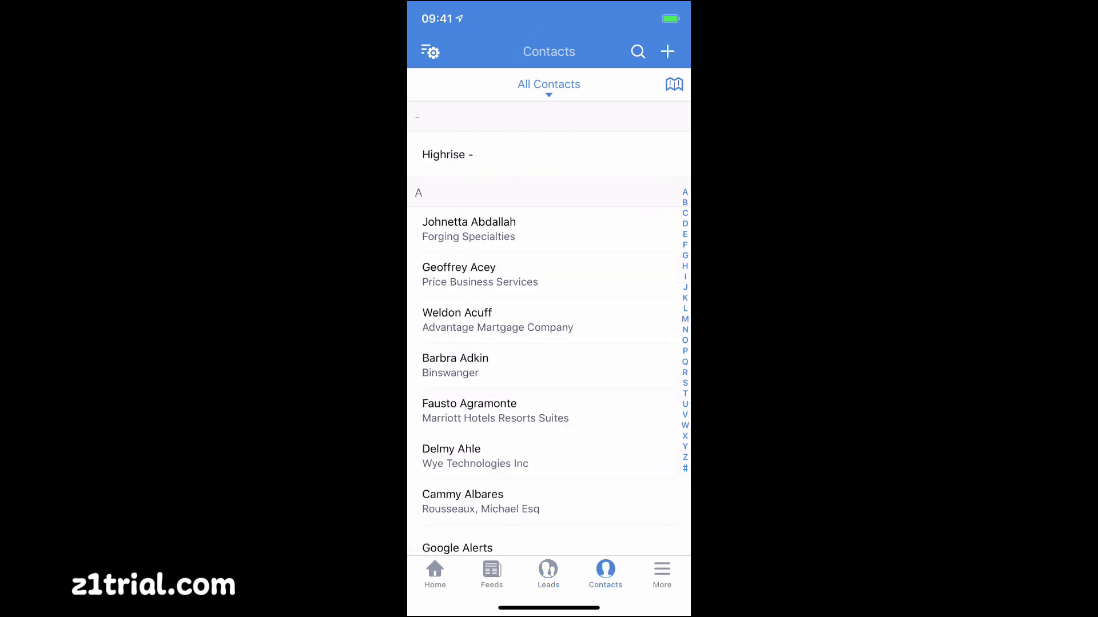
scroll(548, 343, down, 10)
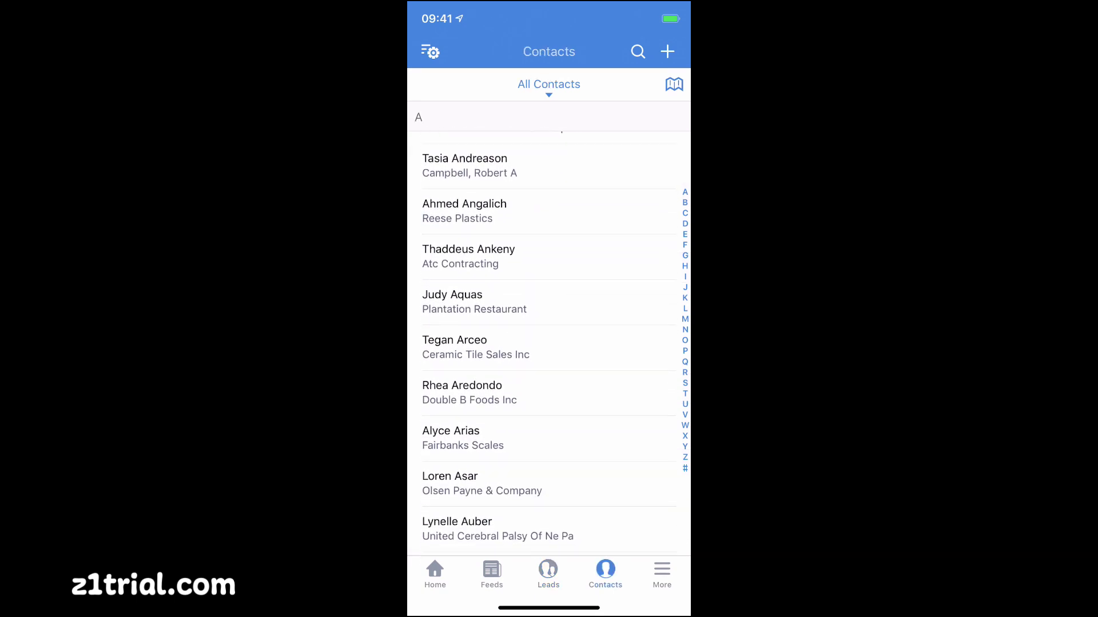
click(475, 348)
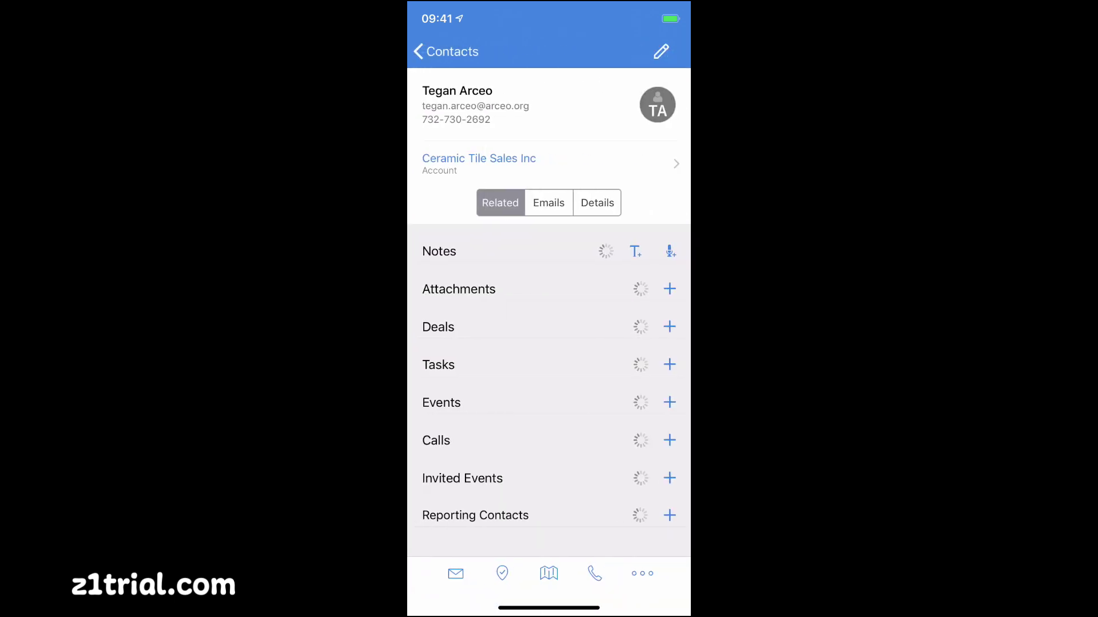
click(446, 52)
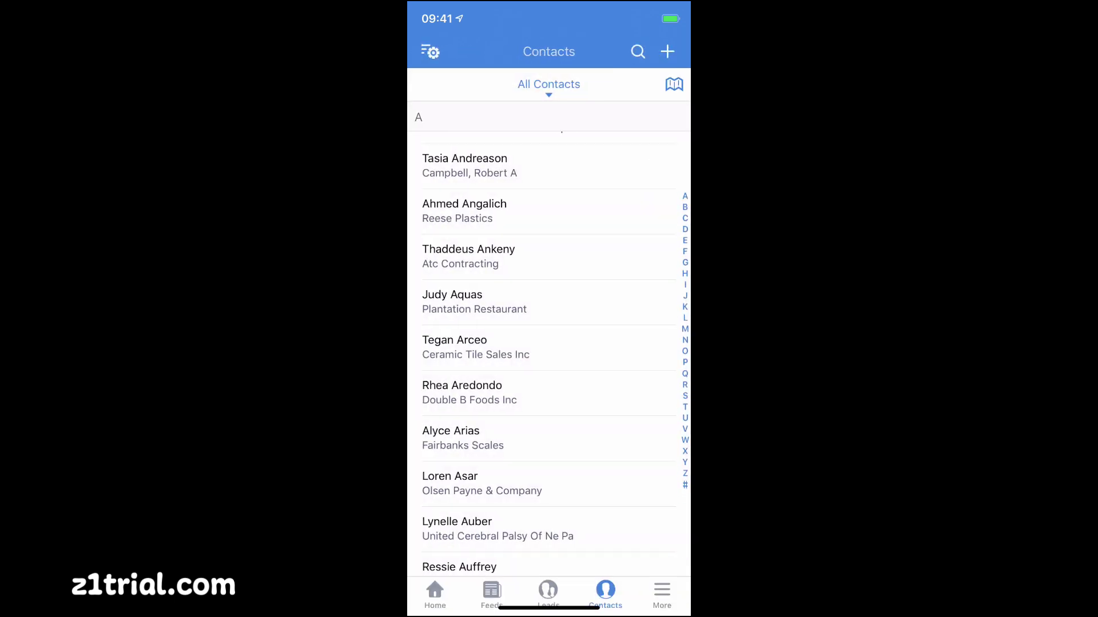
click(658, 573)
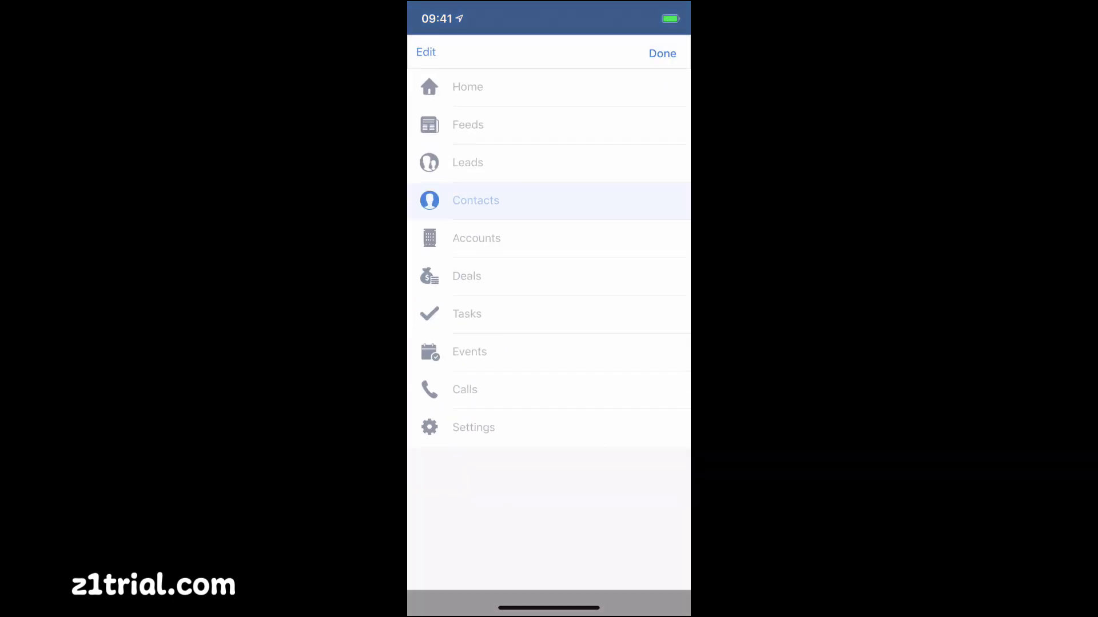
click(476, 292)
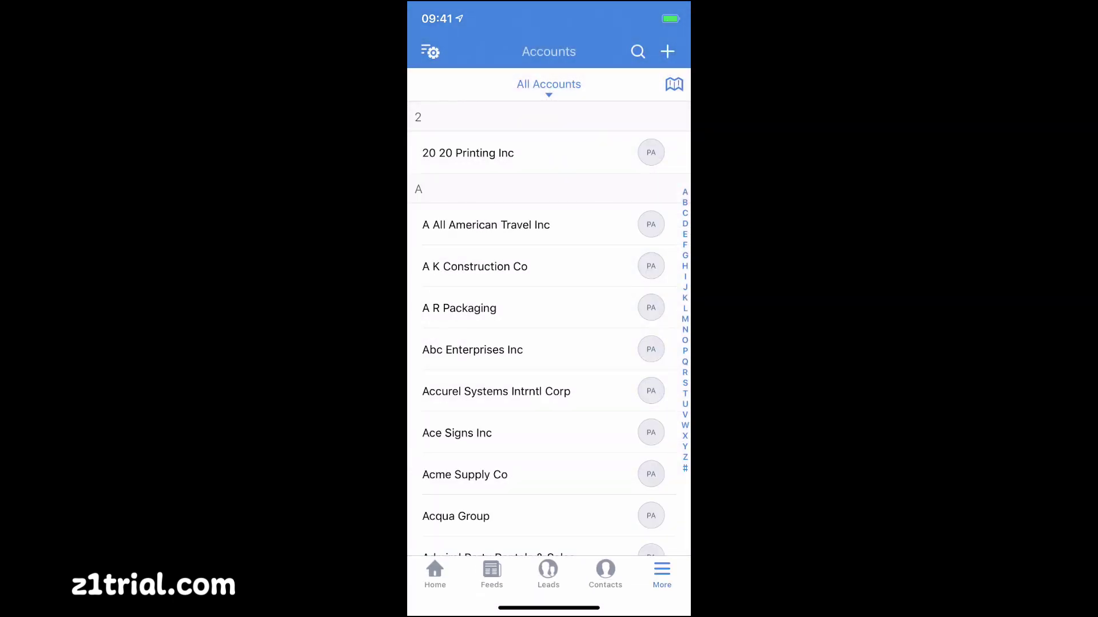
Open the Barnes F.C. account and its New Fire Alarm Closed Won deal
click(486, 225)
click(446, 51)
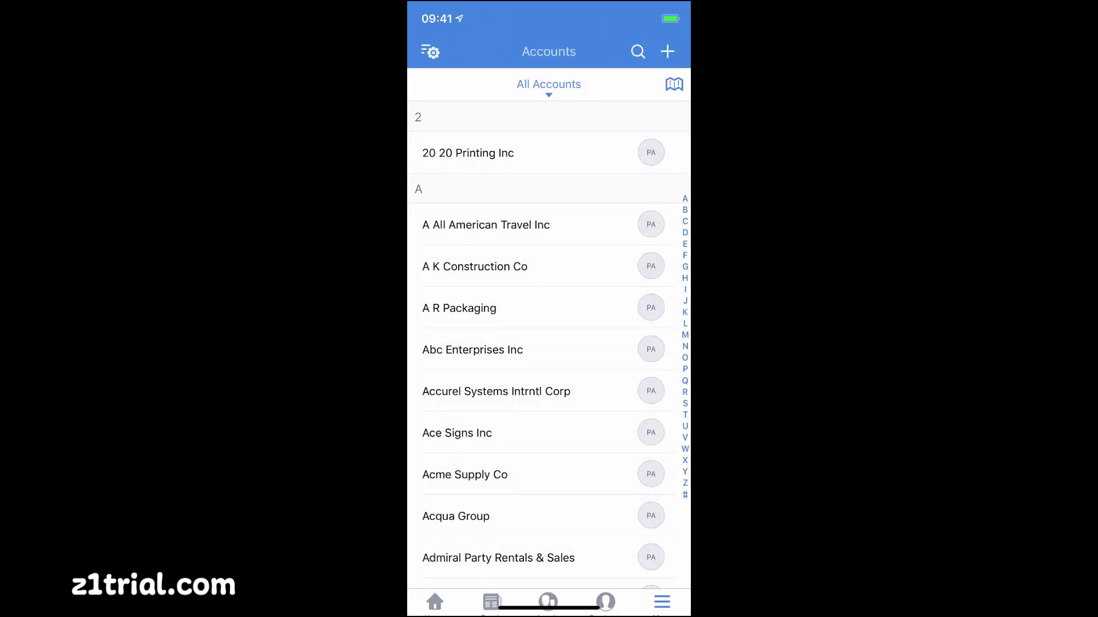
scroll(549, 343, down, 15)
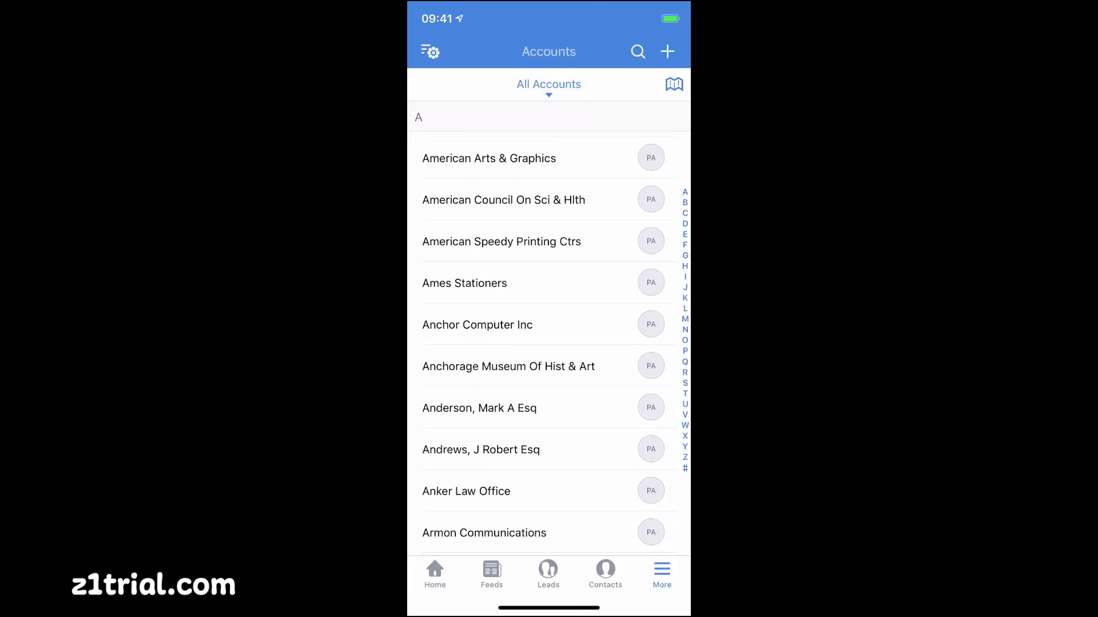
scroll(549, 343, down, 15)
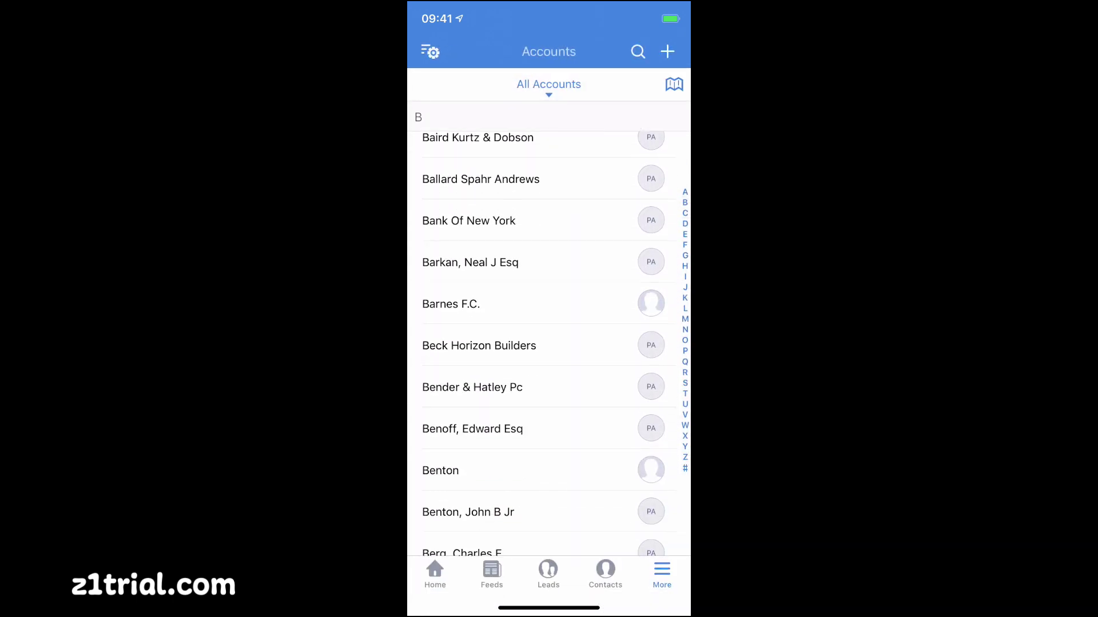
click(486, 300)
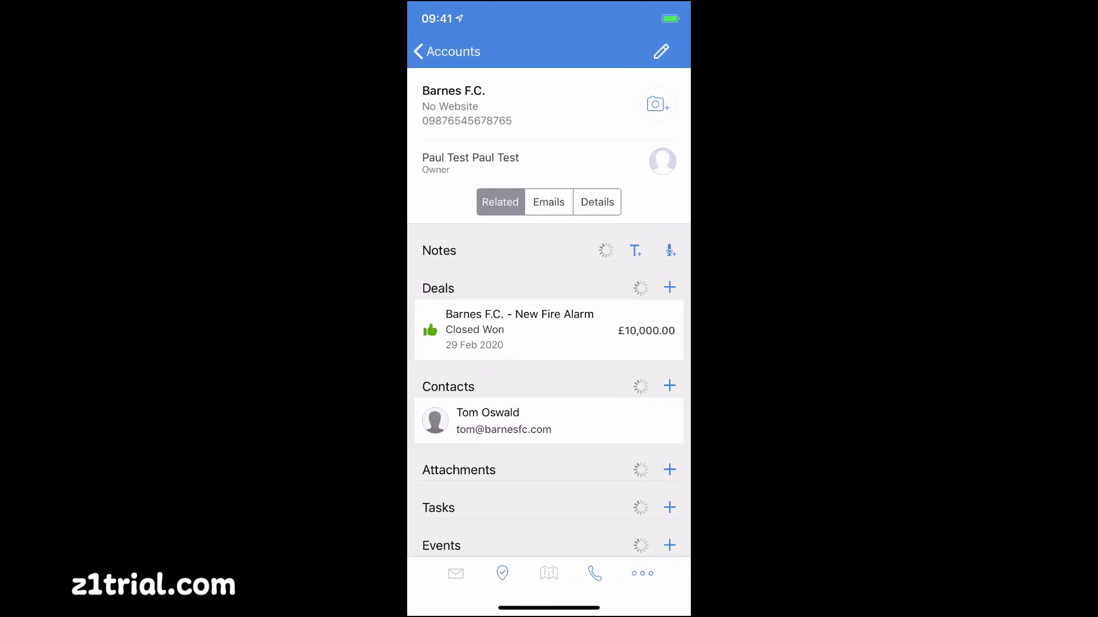
click(520, 450)
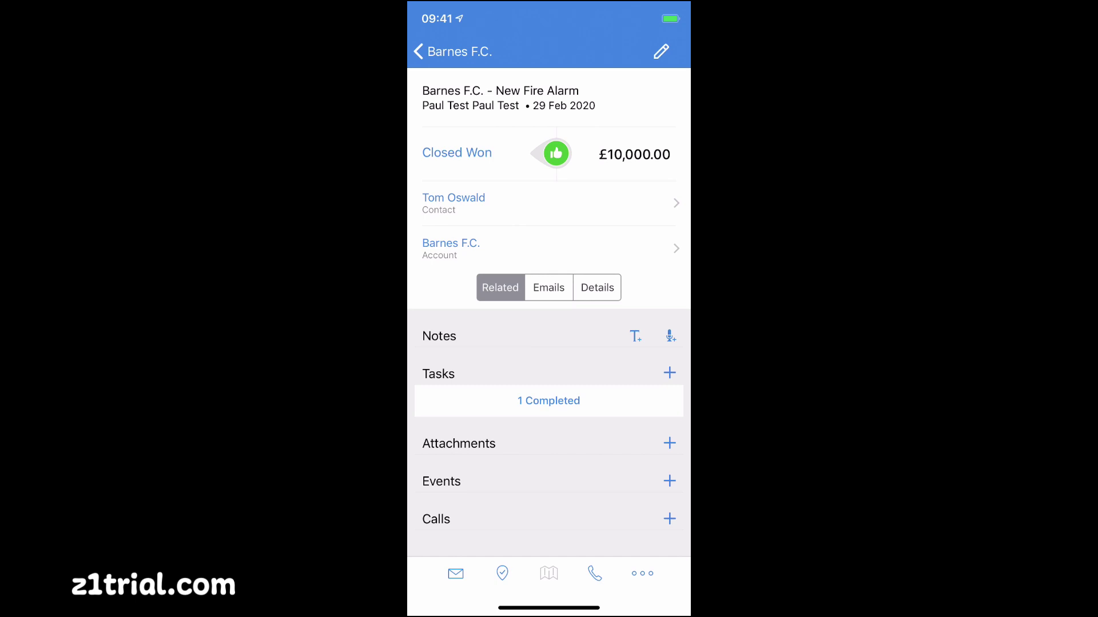
Discard a started email to the deal's contact, then return to Accounts and the module menu
click(642, 574)
click(456, 573)
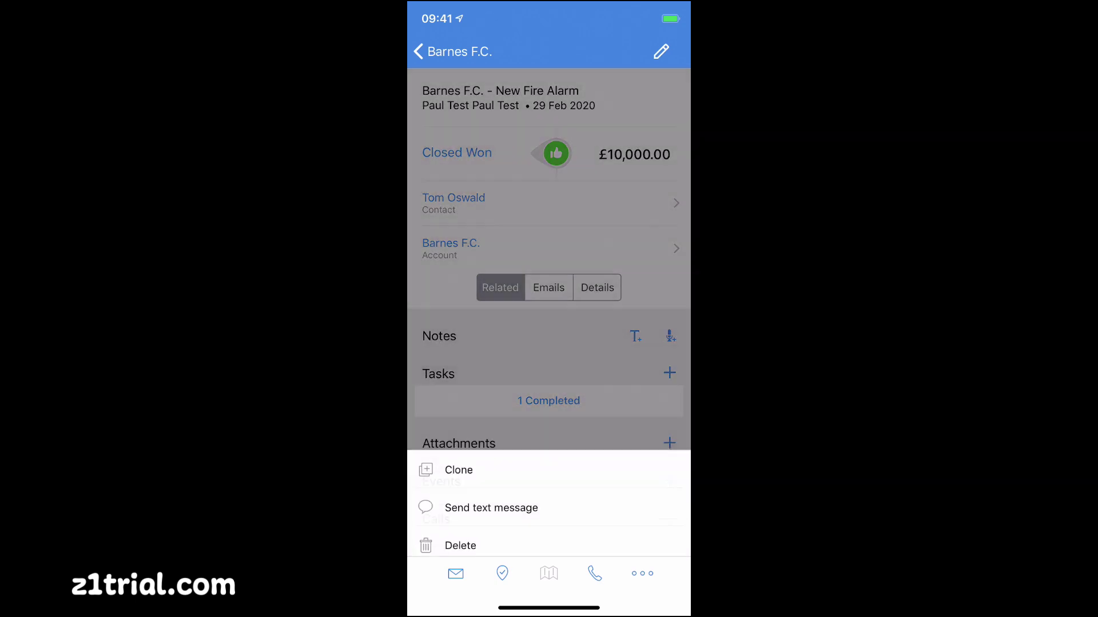
click(445, 51)
click(548, 569)
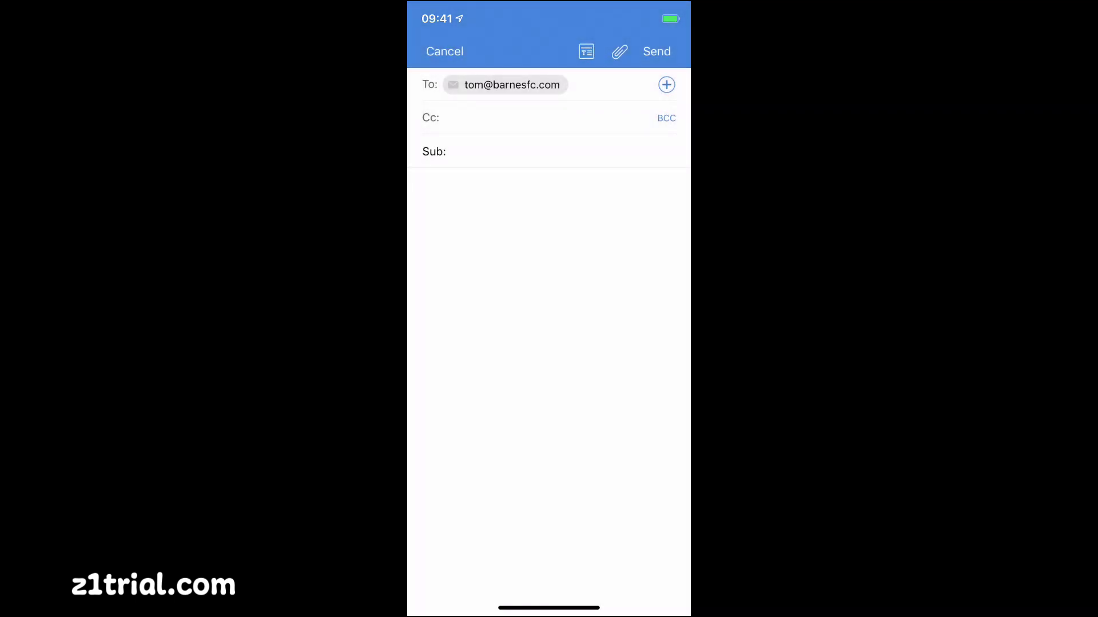
click(445, 51)
click(548, 519)
click(434, 52)
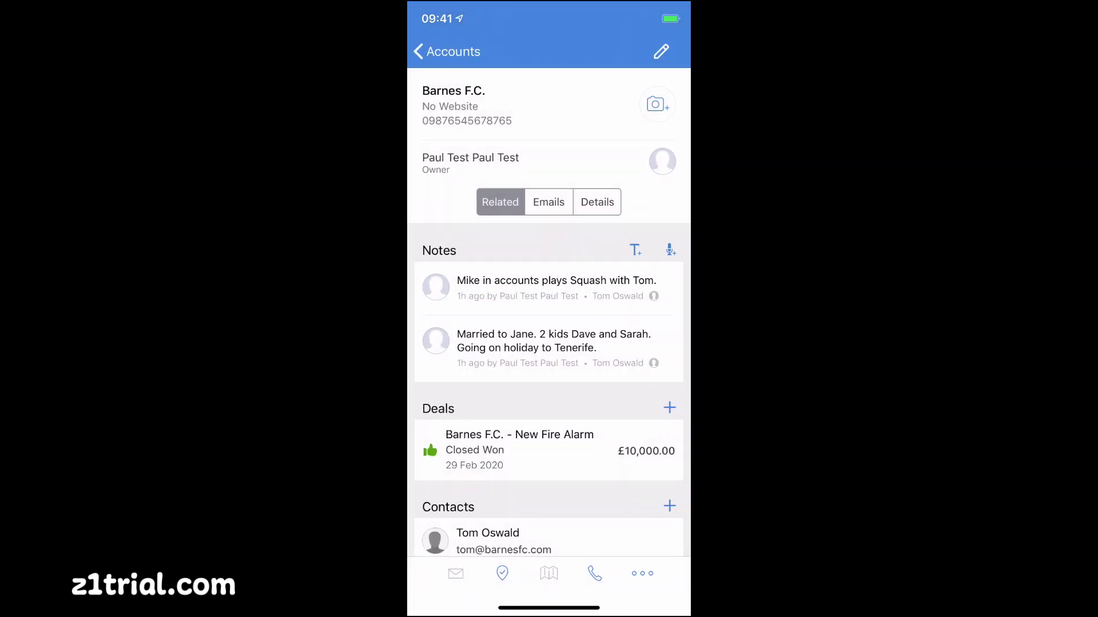
click(446, 51)
click(661, 573)
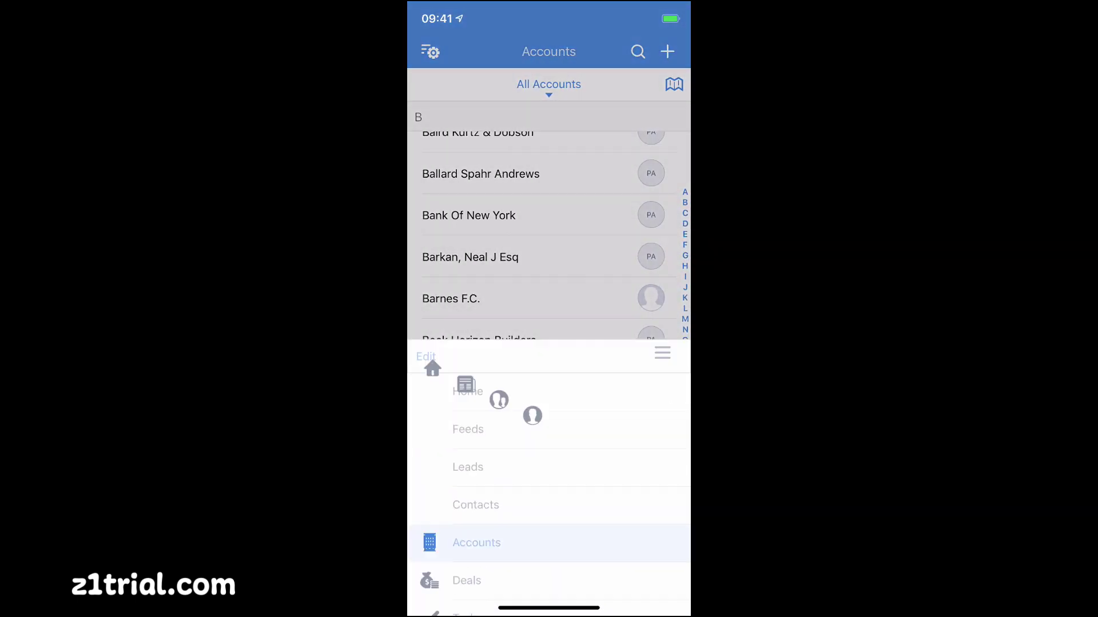
Switch to the Deals list and view the Printing Dimensions and Chanay deals
click(465, 275)
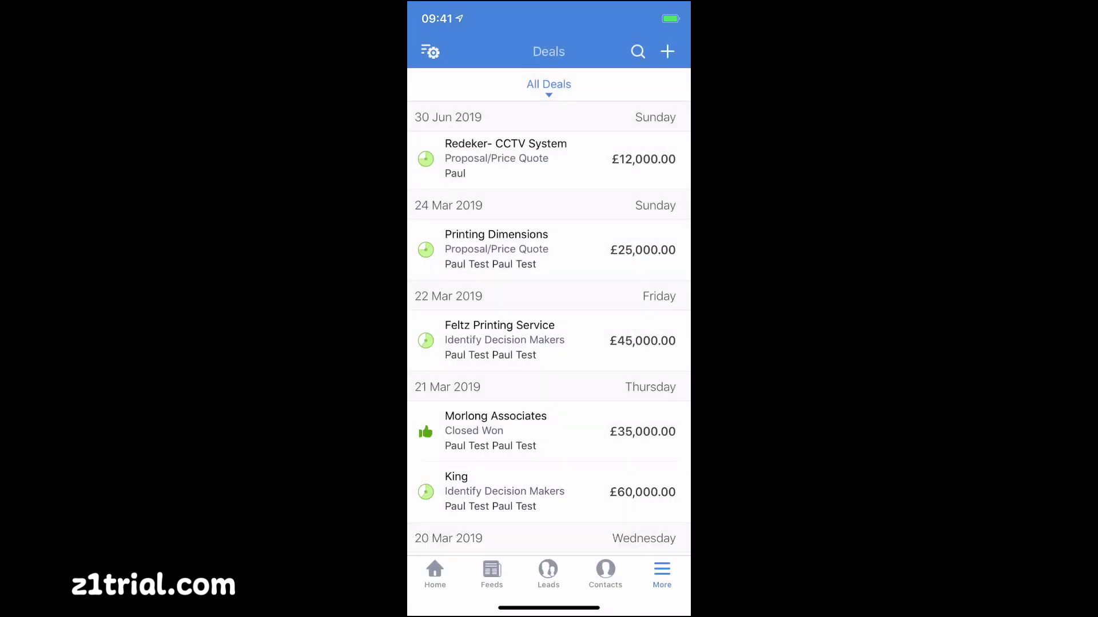
click(496, 250)
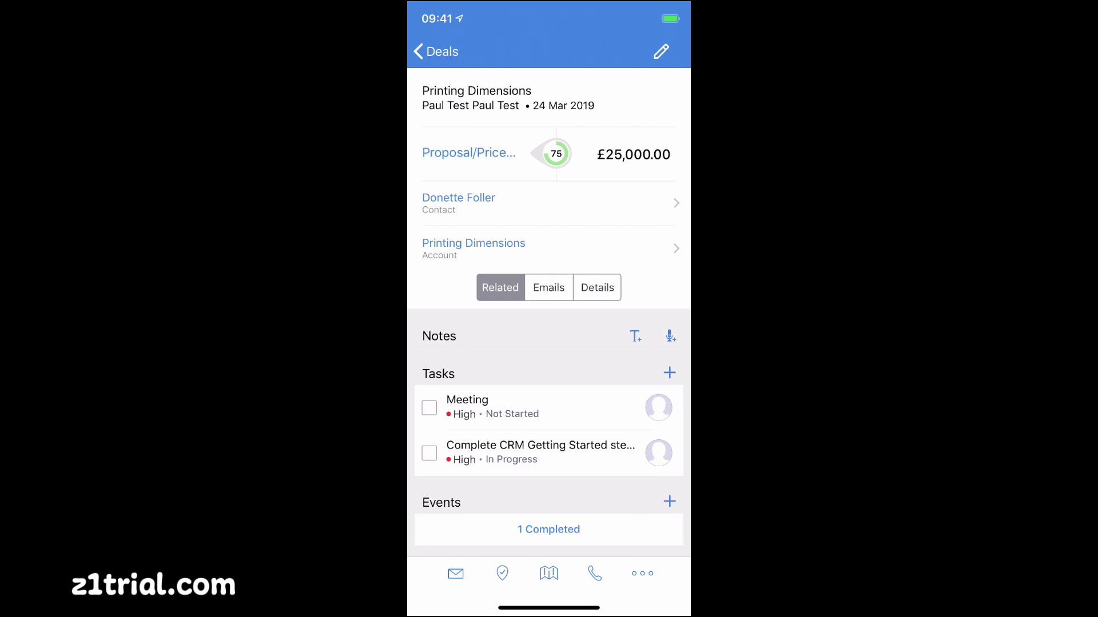
click(436, 51)
scroll(549, 329, down, 4)
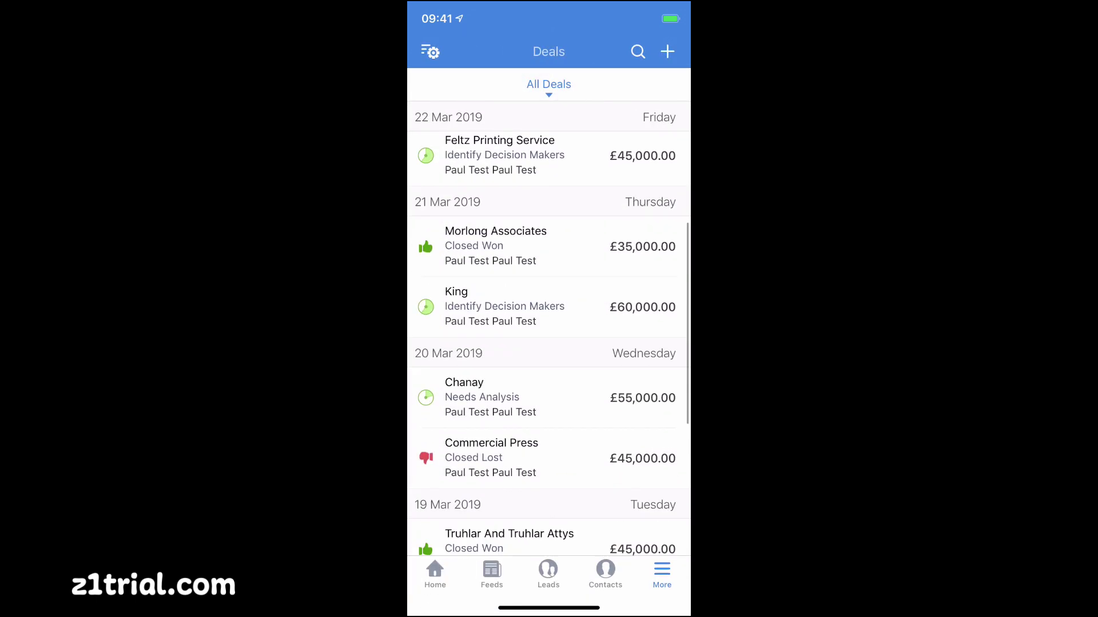
click(548, 341)
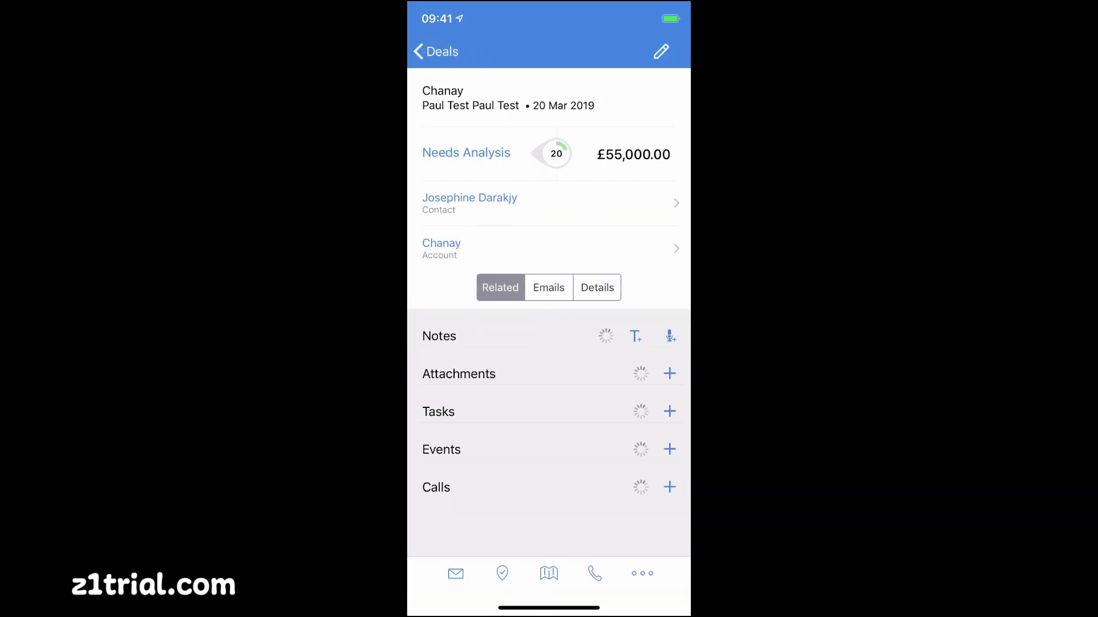
click(436, 52)
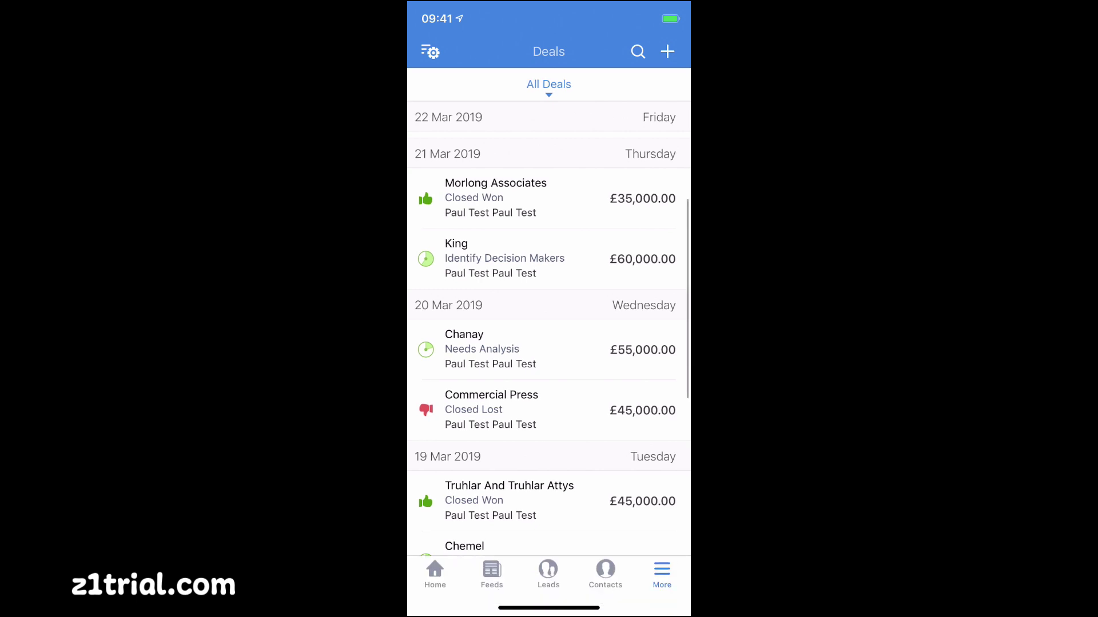
Start and cancel a new deal, then close the module menu and go Home
click(667, 51)
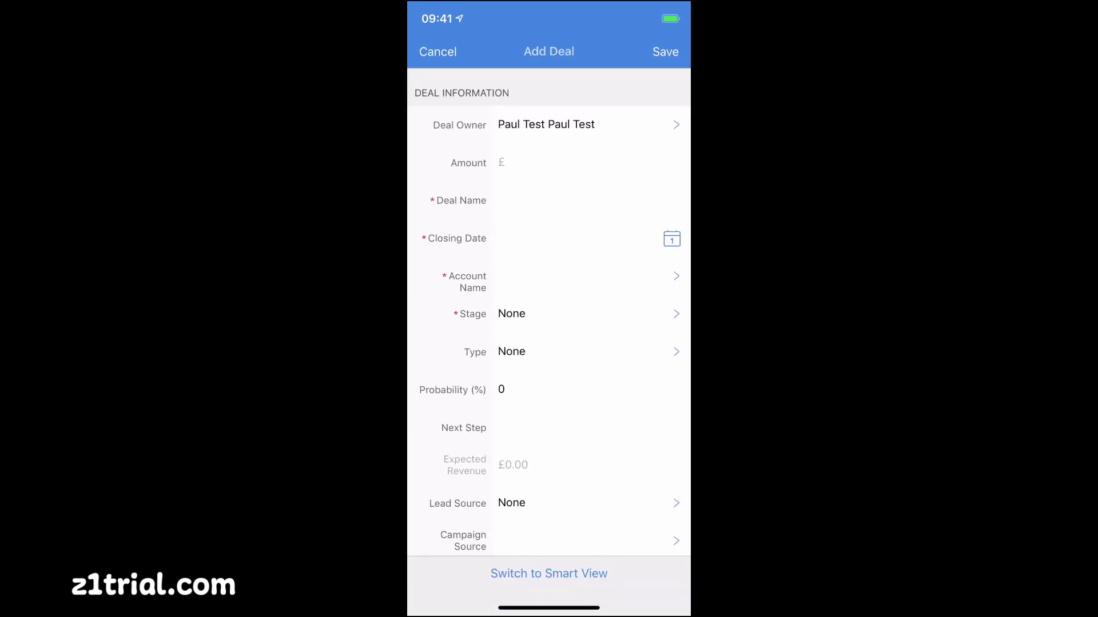
click(438, 51)
click(661, 570)
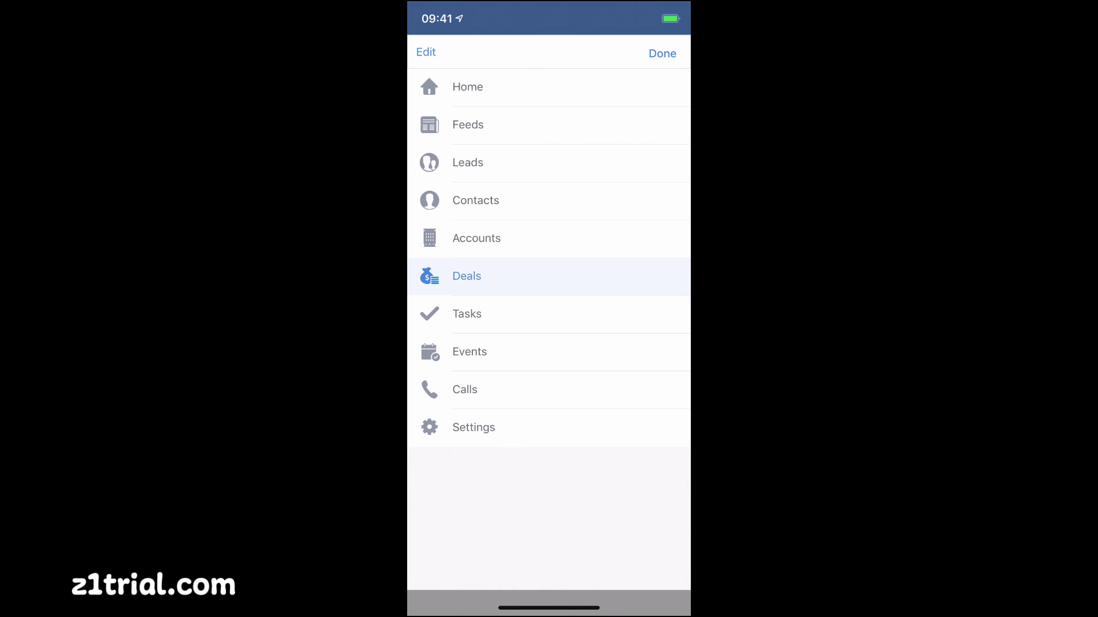
click(662, 53)
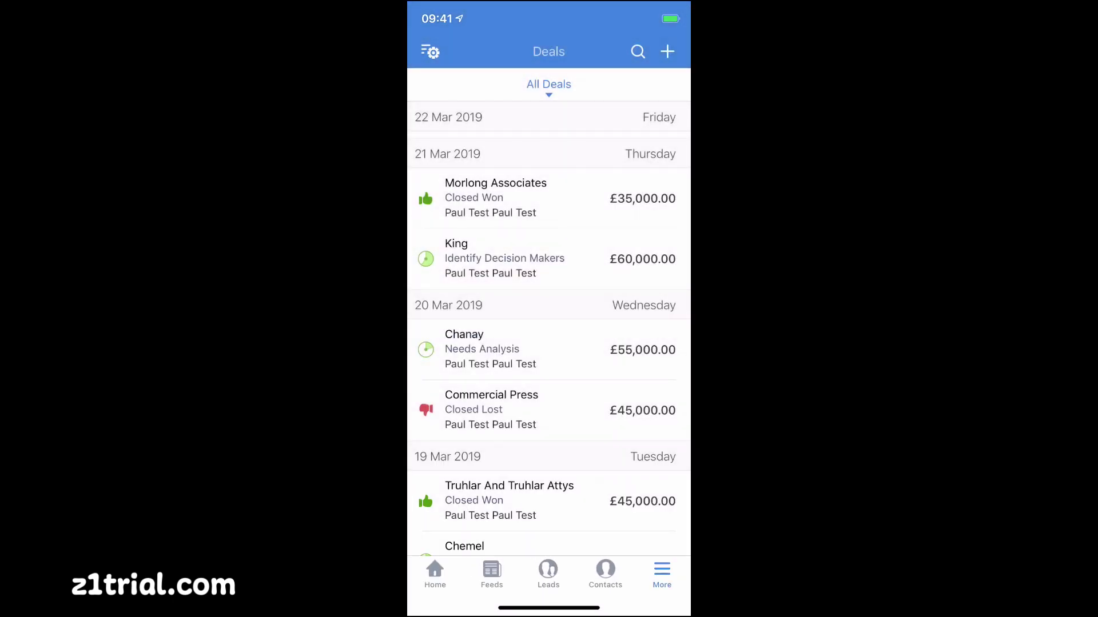
click(435, 574)
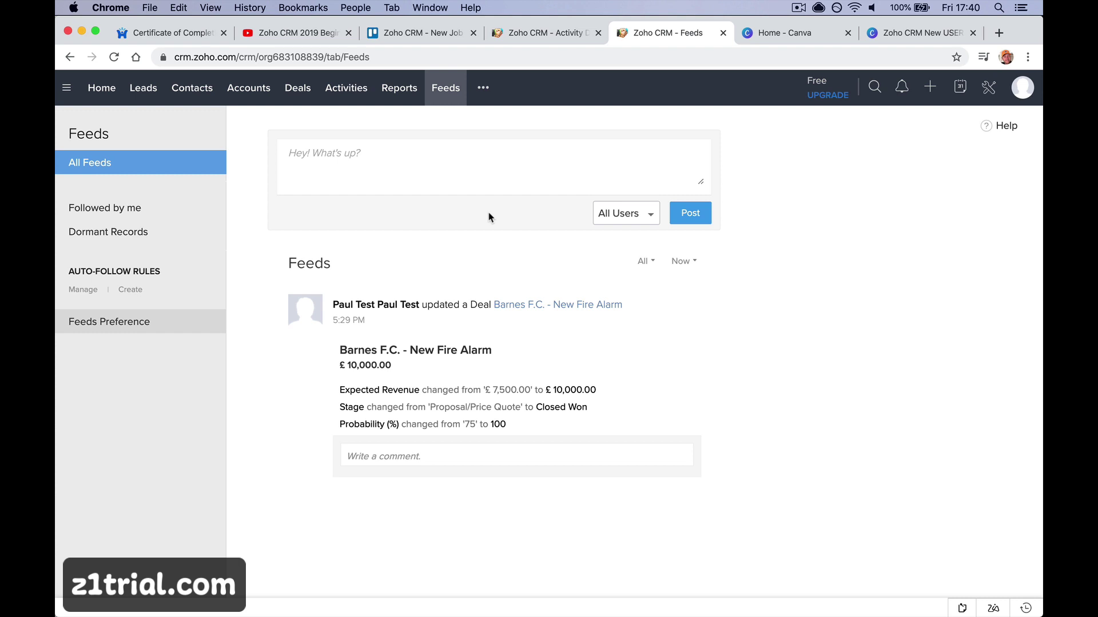
View the web Home dashboard, open All Contacts (515), and try the search and quick-create icons
click(114, 89)
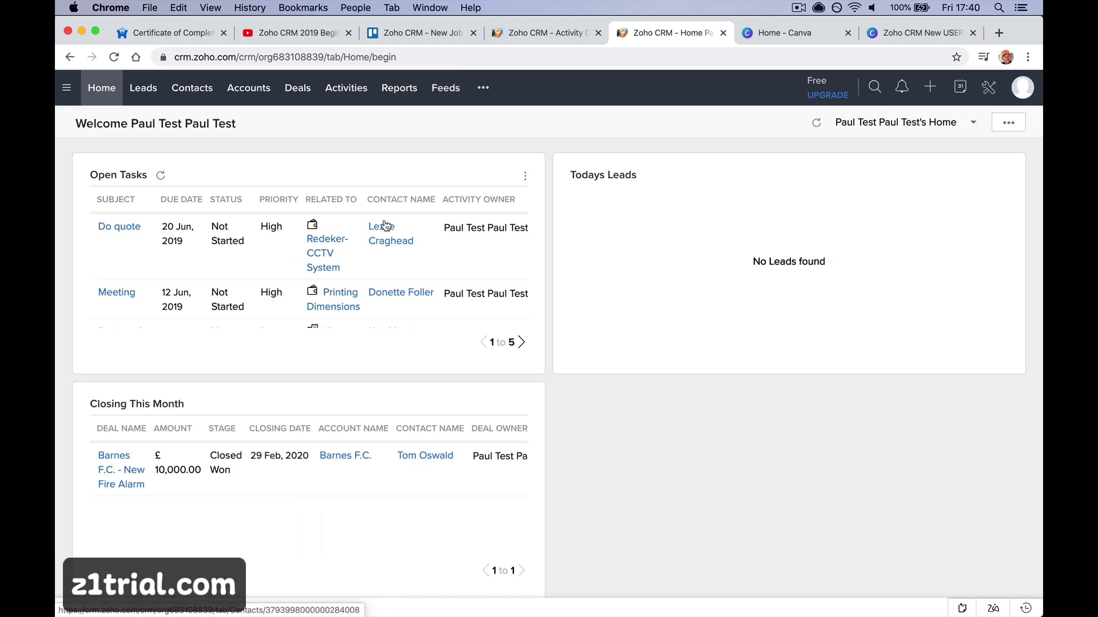
mouse_move(385, 224)
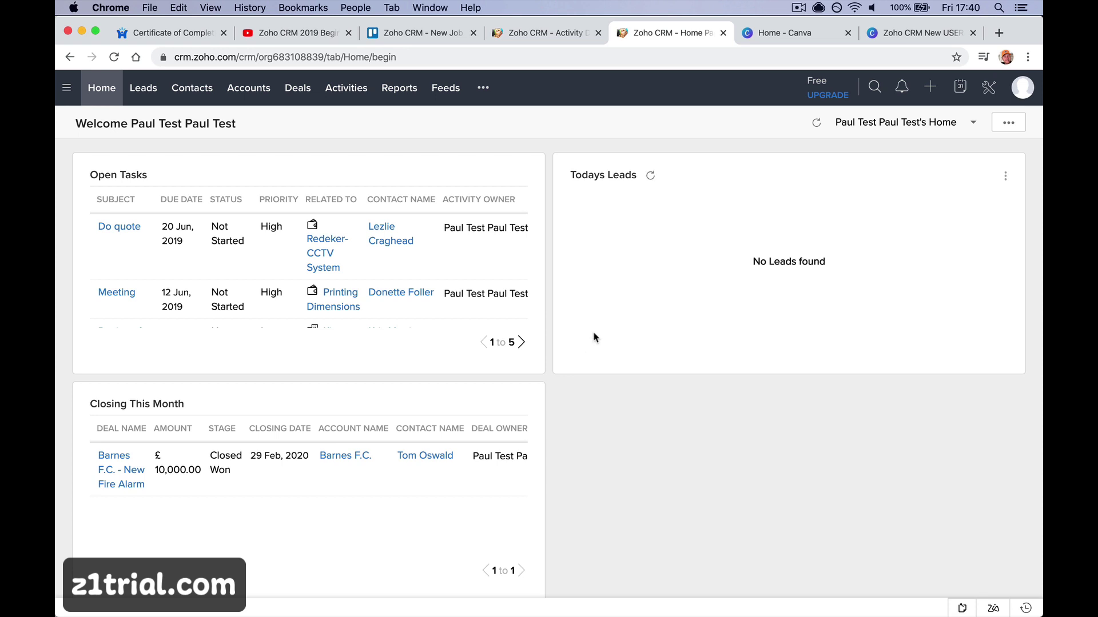
click(195, 96)
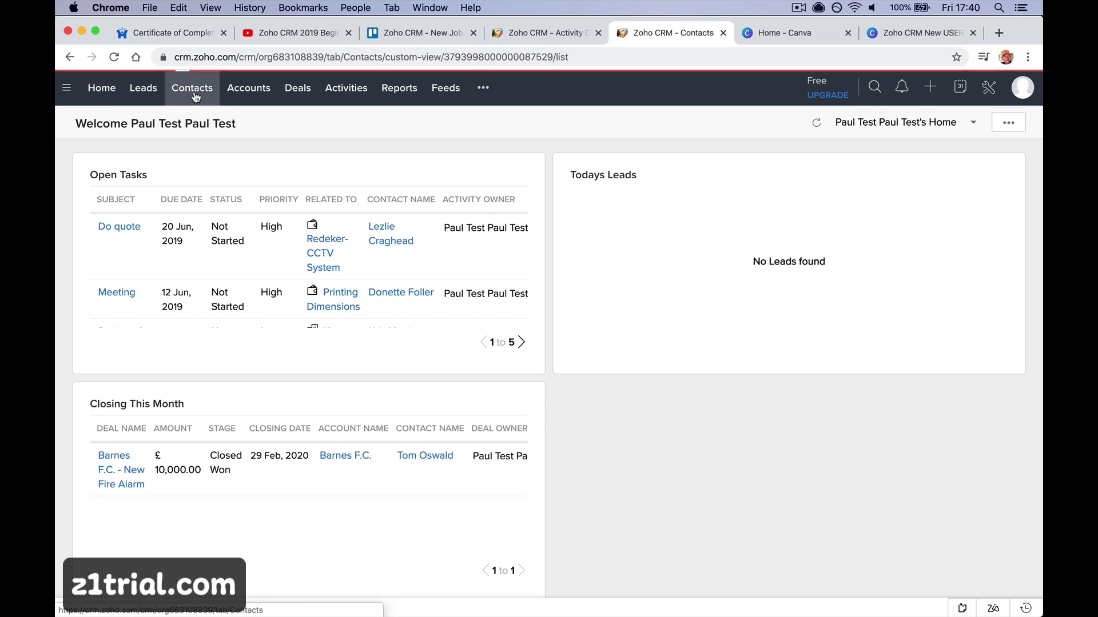
click(874, 87)
click(932, 89)
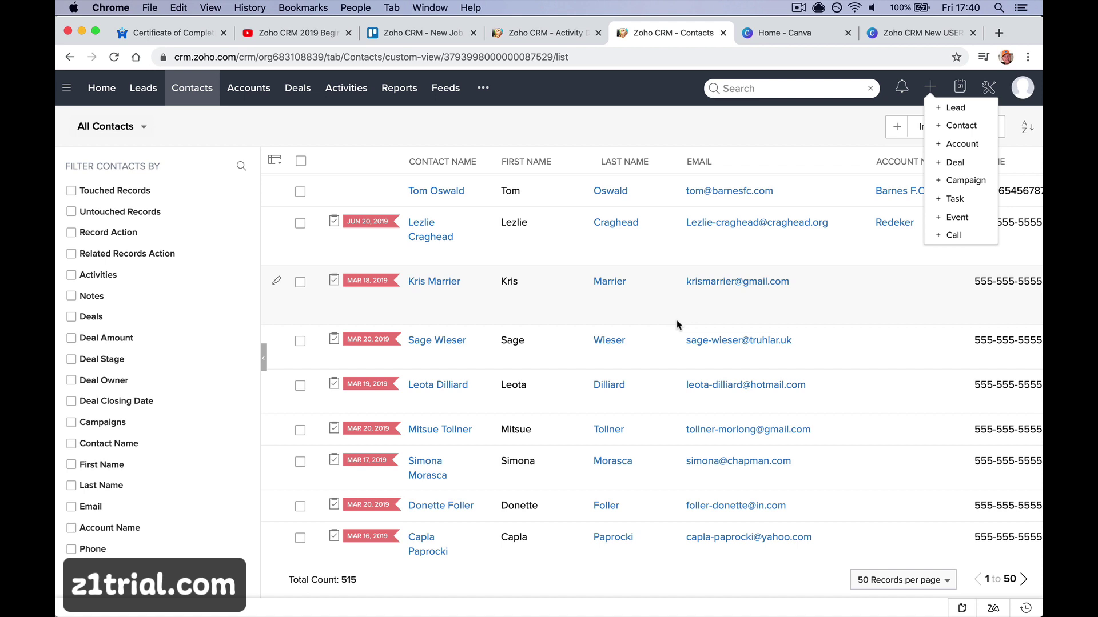
Load the z1trial.com website in Chrome
click(569, 57)
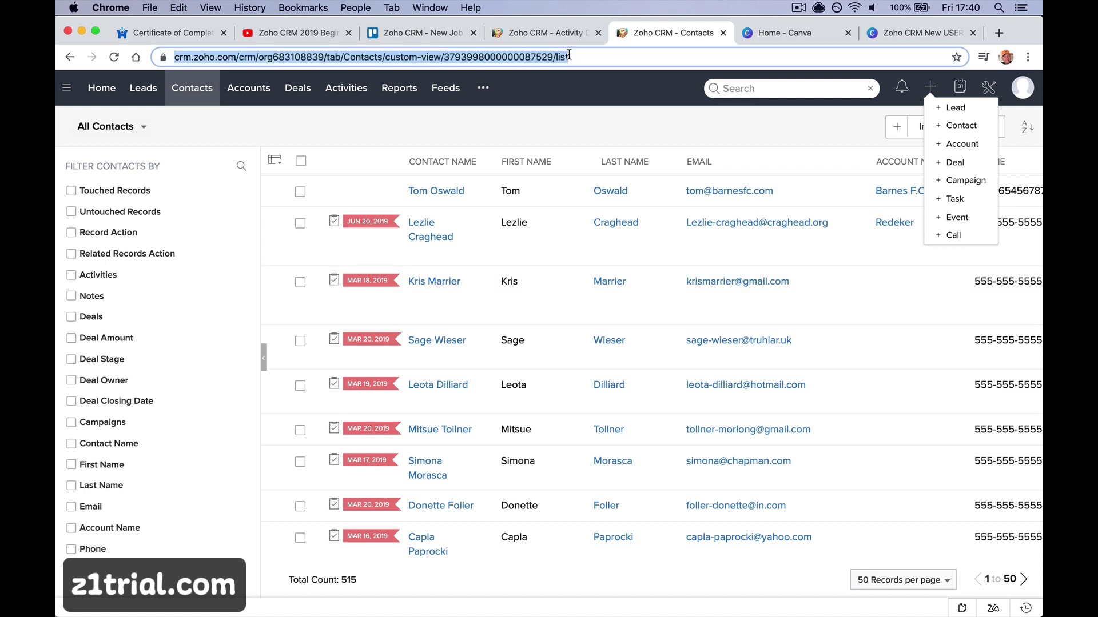
text(z1trial.o)
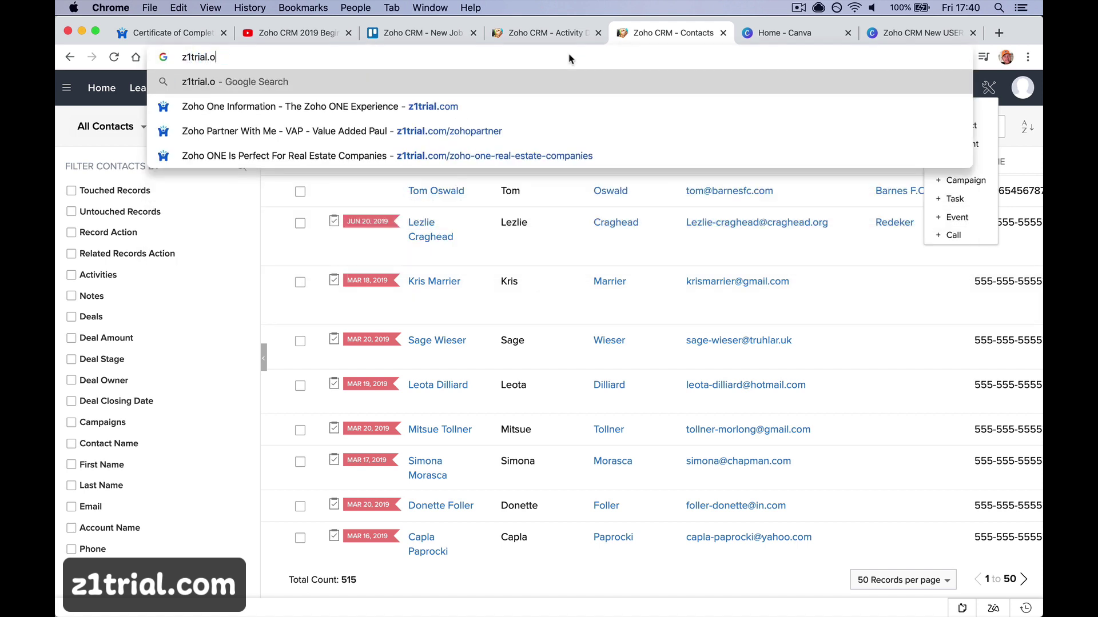
key(BackSpace)
text(com)
key(Return)
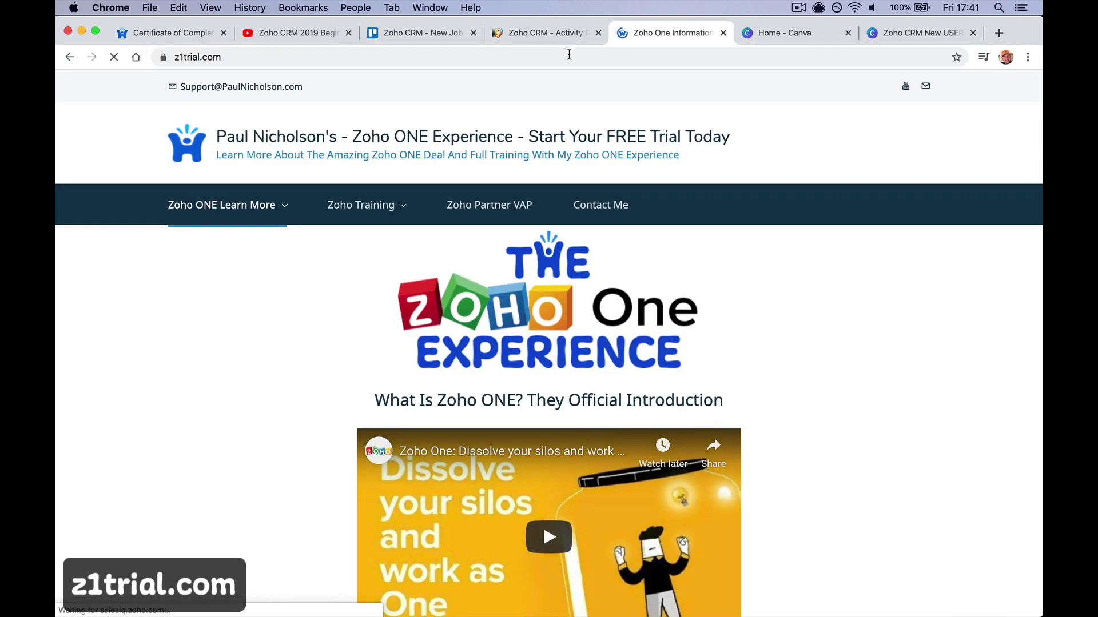
Scroll through the Zoho ONE Experience page, then switch to the Certificate of Completion tab
scroll(566, 276, down, 4)
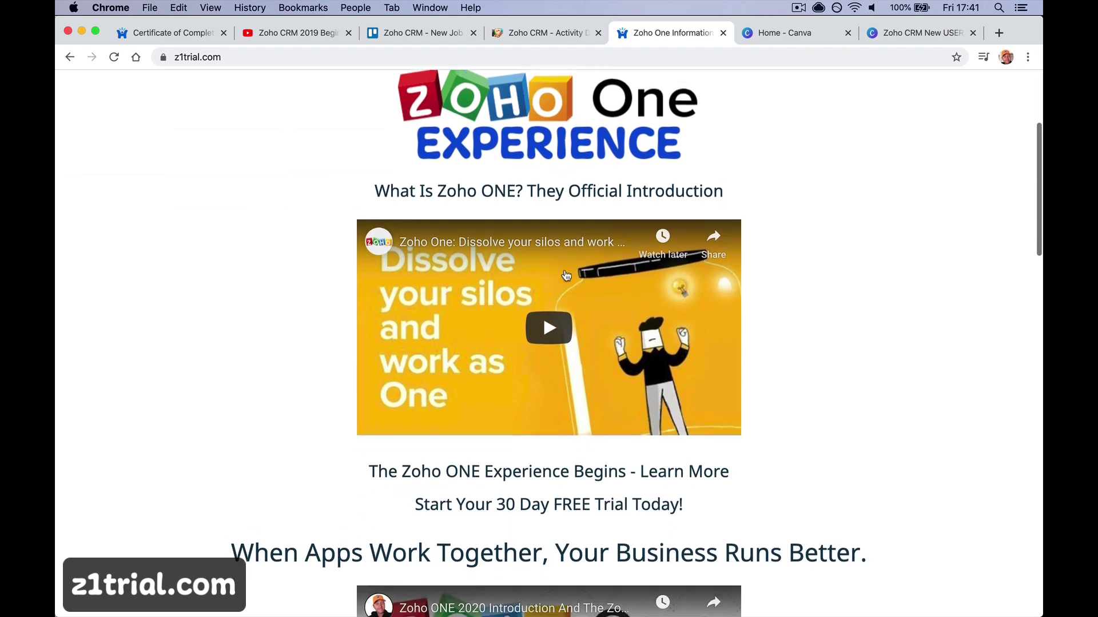
scroll(566, 276, down, 2)
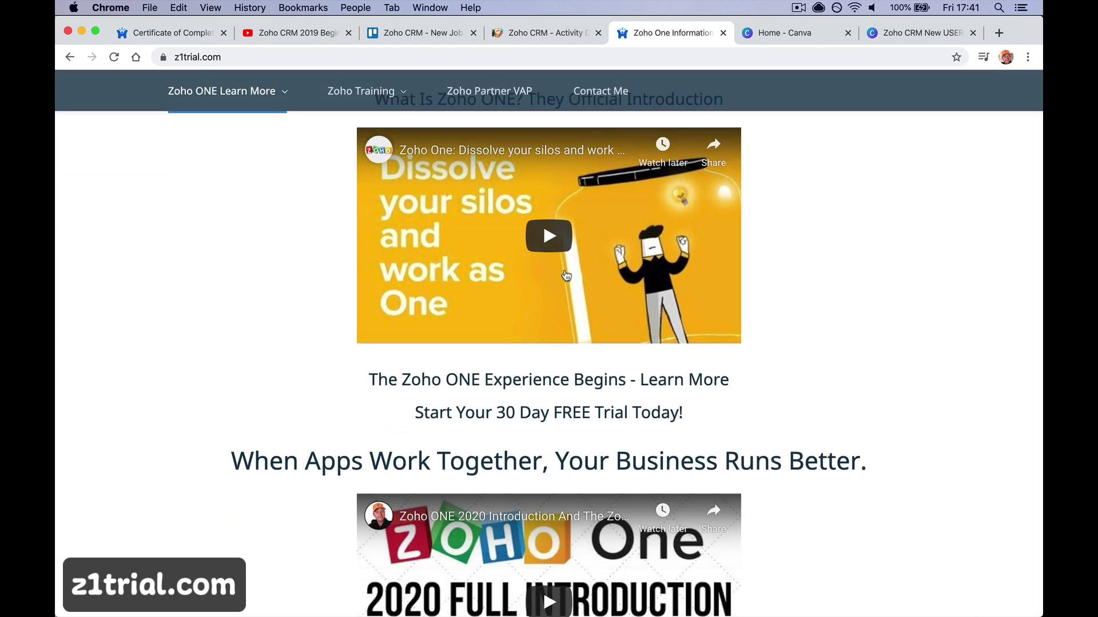
scroll(566, 276, down, 6)
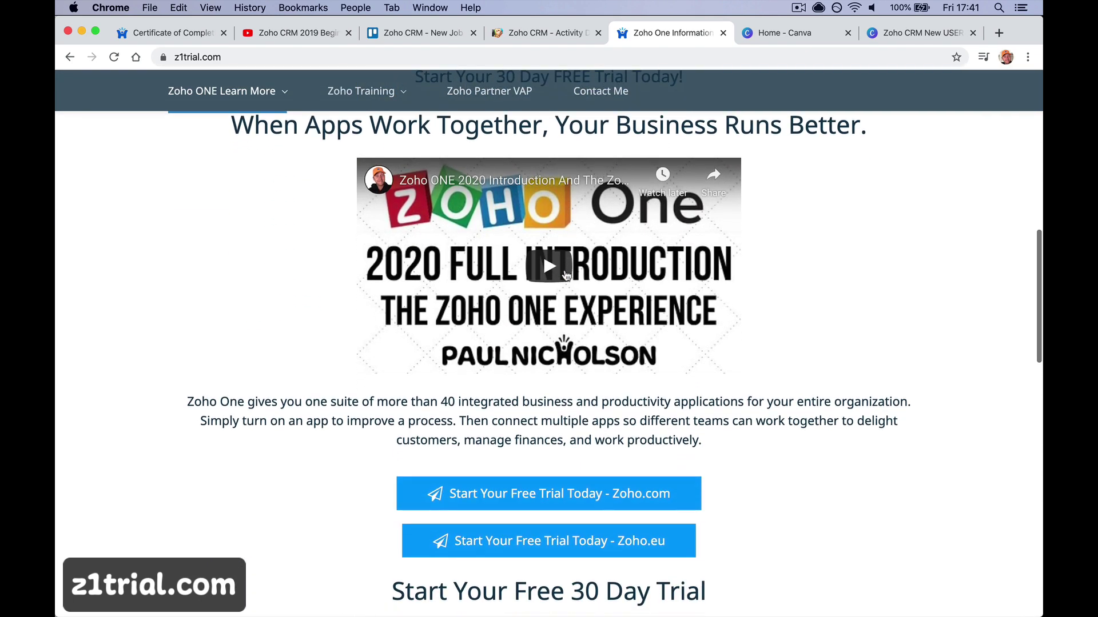
scroll(566, 276, up, 7)
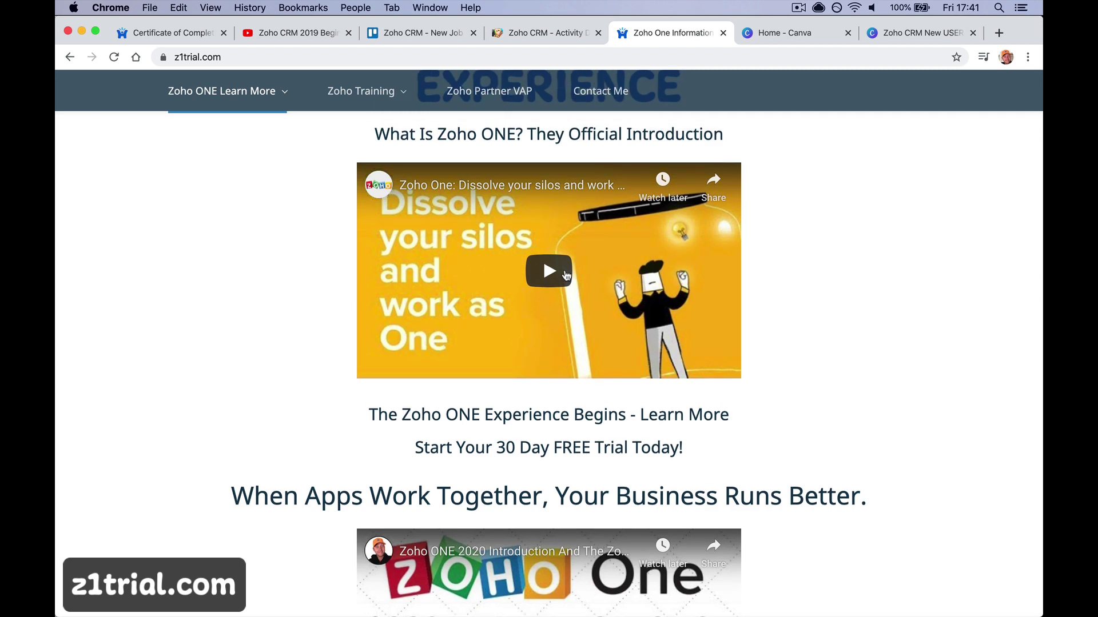
scroll(566, 277, up, 5)
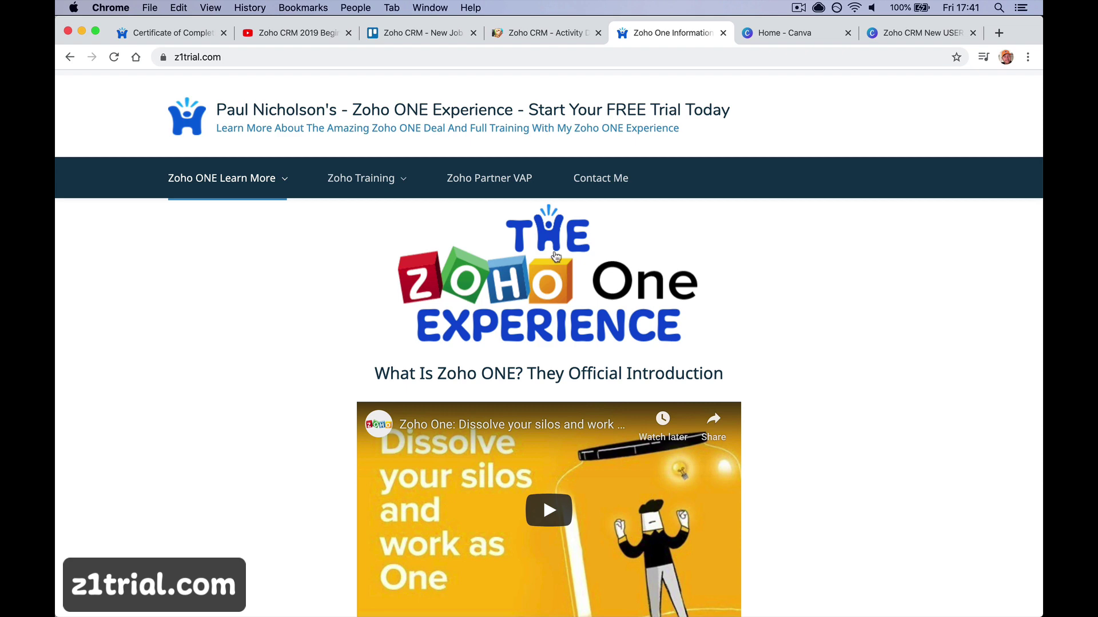
click(184, 34)
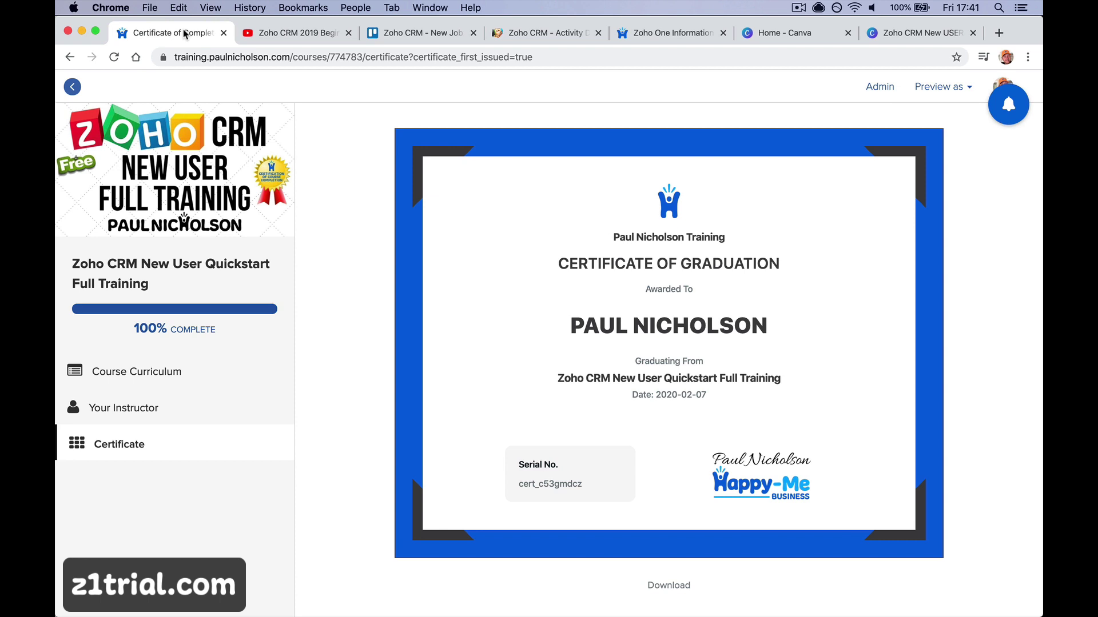
Follow the email's 'View your certificate.' link, then go back and open the support Forum
mouse_move(307, 615)
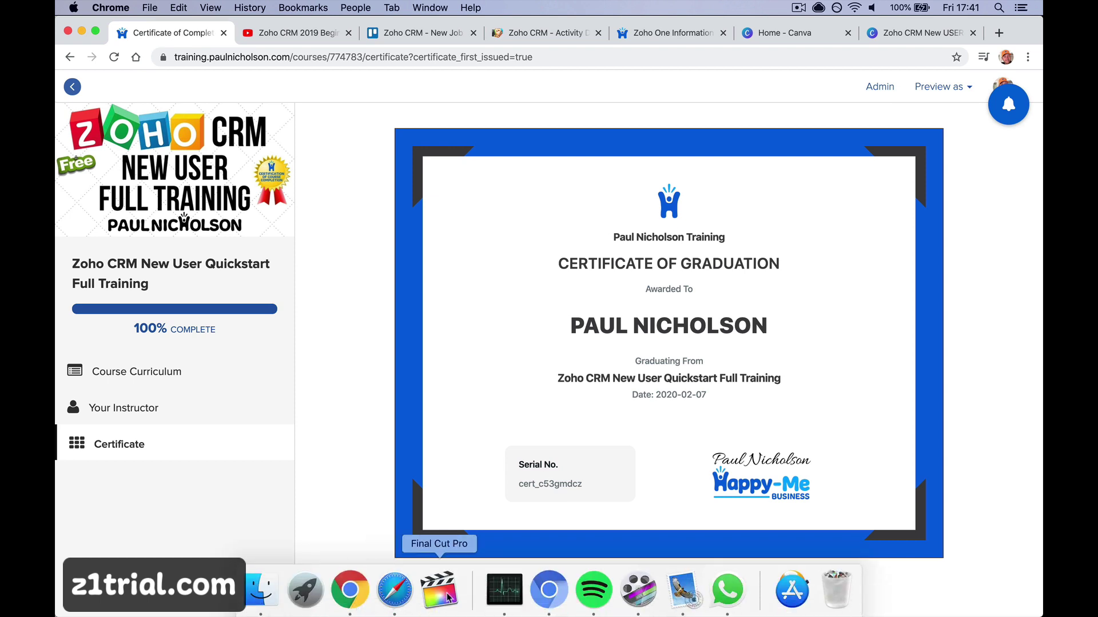
click(684, 597)
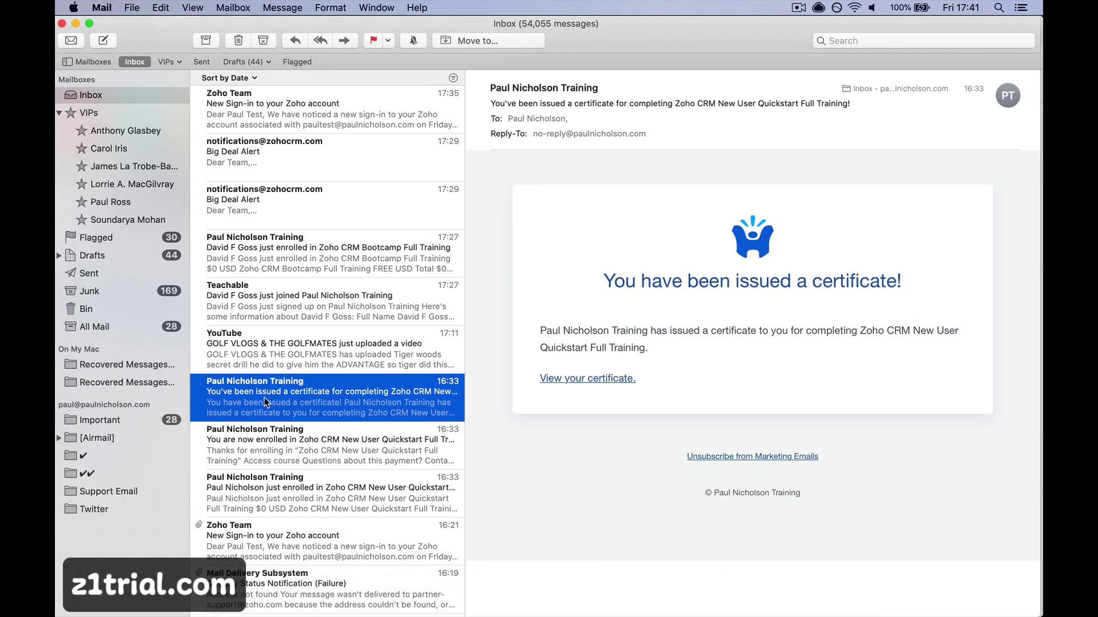
click(603, 379)
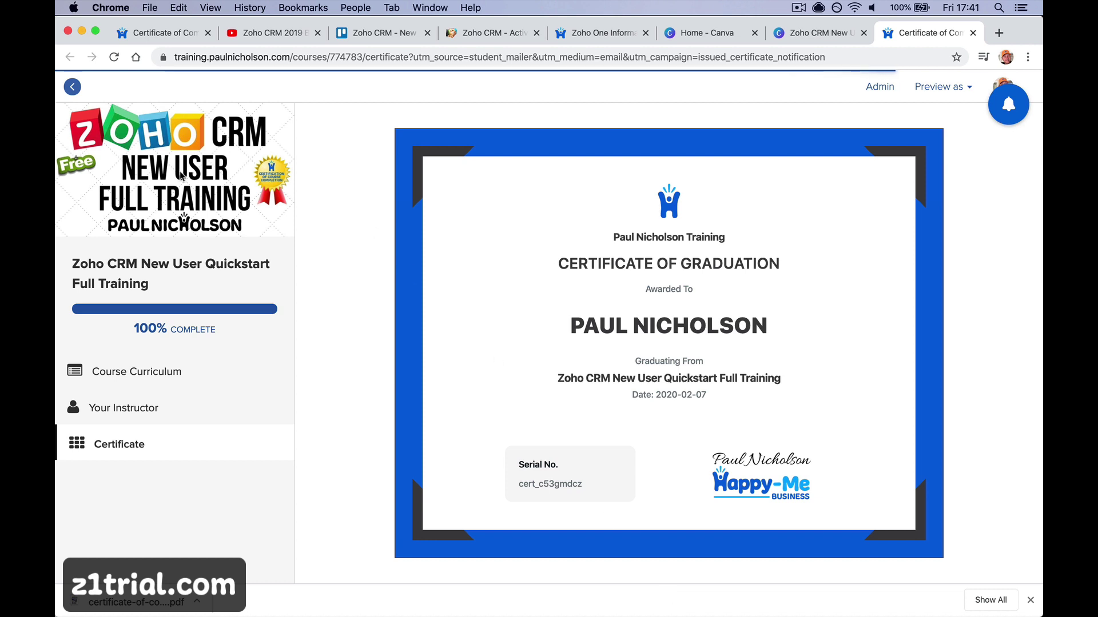
click(72, 88)
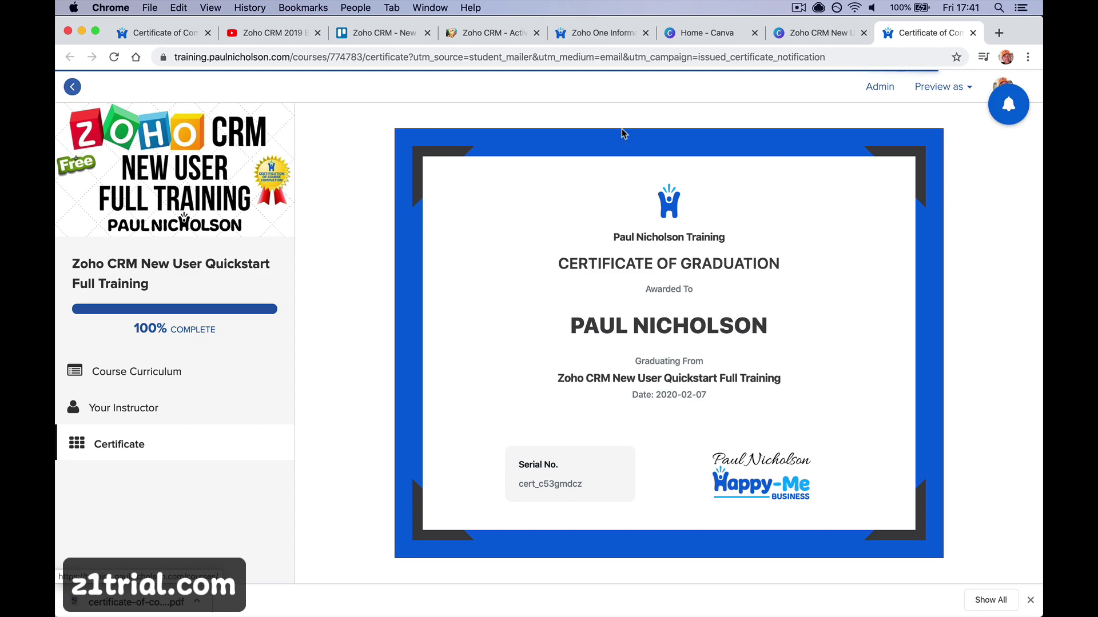
click(712, 94)
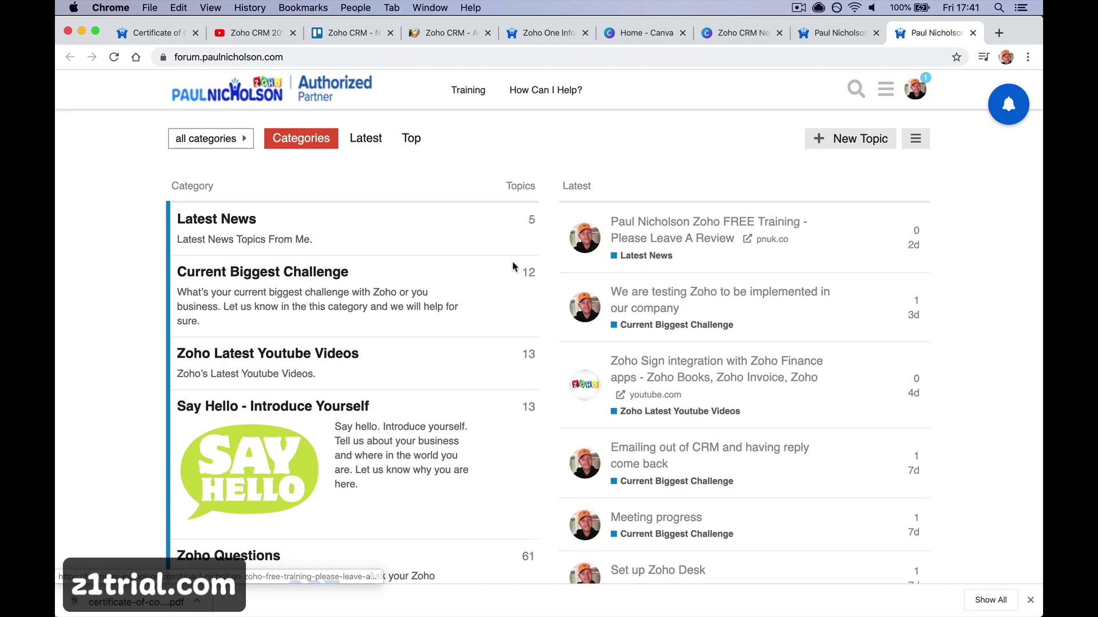
Open the forum's Zoho Questions category and start a new topic there
scroll(513, 267, down, 6)
scroll(513, 267, up, 2)
scroll(512, 267, up, 3)
scroll(358, 410, down, 2)
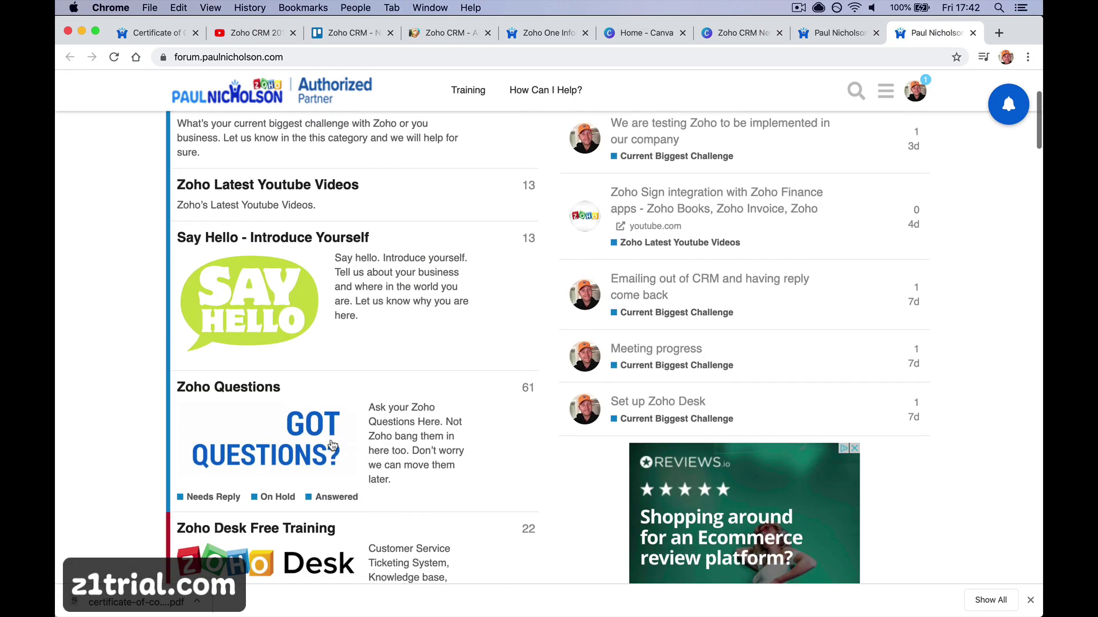
click(314, 436)
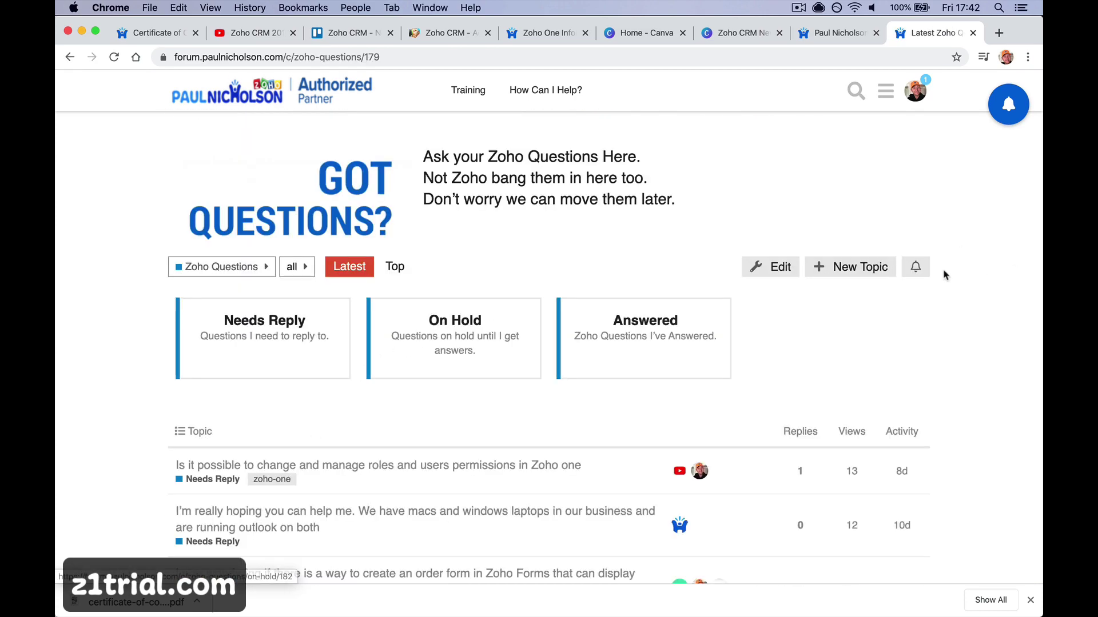
click(858, 268)
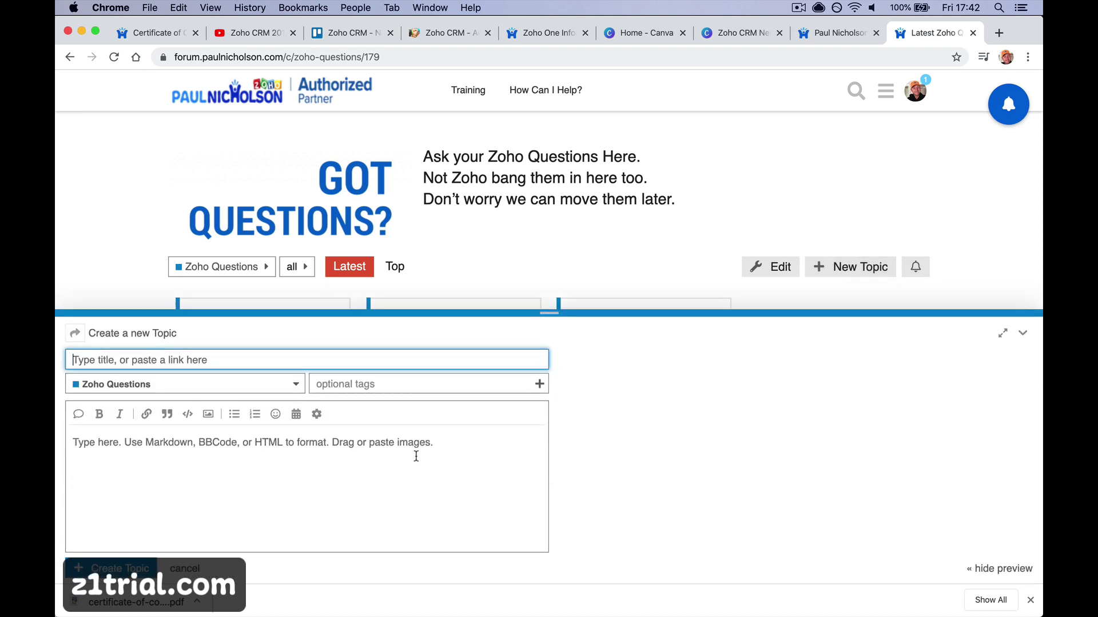